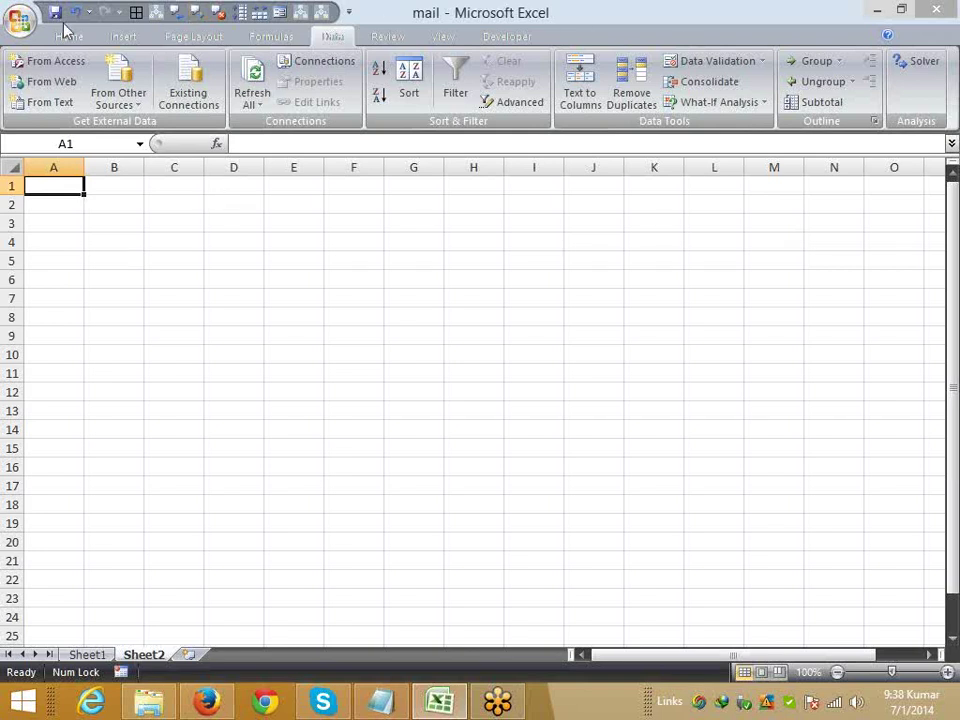
- Enter 78, 32, 12, 36 and 85 across A1:E1
{"action": "left_click", "coordinate": [68, 36]}
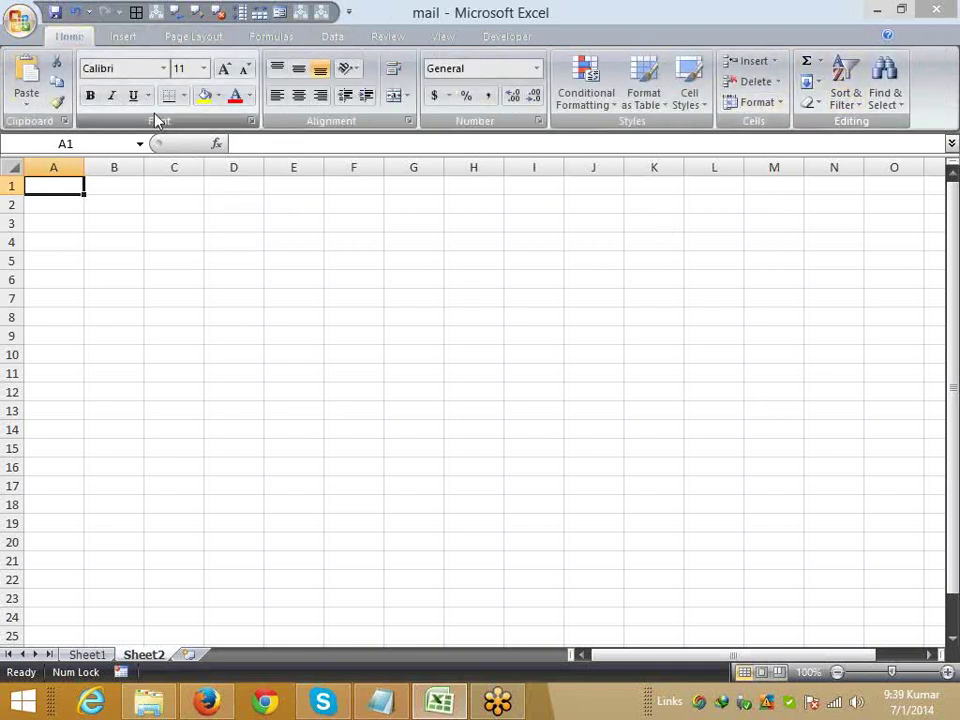
{"action": "type", "text": "78"}
{"action": "key", "text": "Tab"}
{"action": "type", "text": "3"}
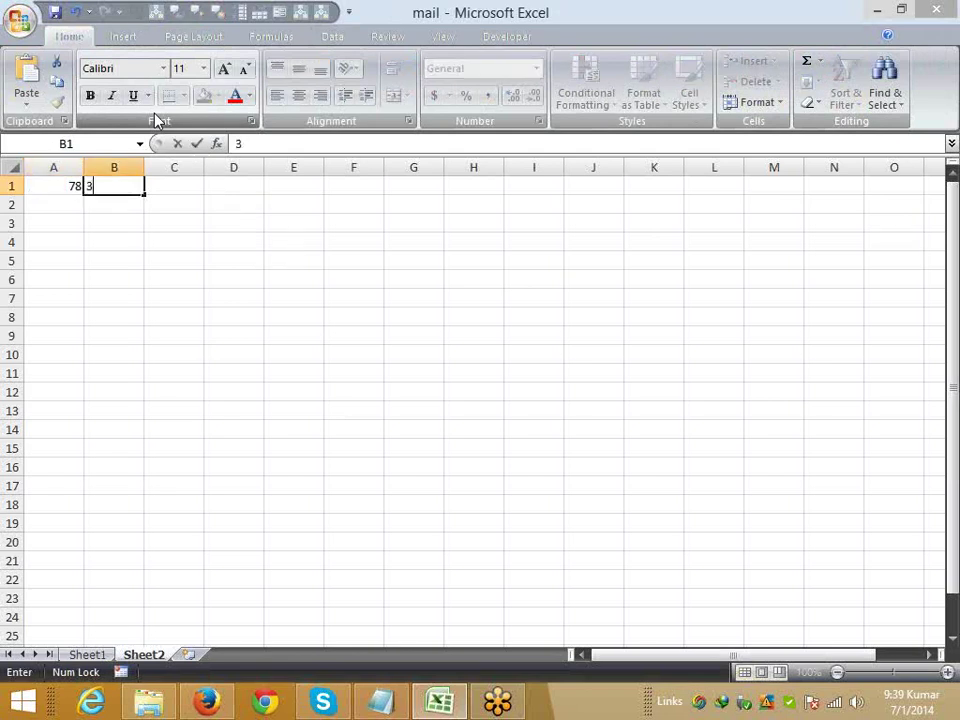
{"action": "type", "text": "2"}
{"action": "key", "text": "Tab"}
{"action": "type", "text": "12"}
{"action": "key", "text": "Tab"}
{"action": "type", "text": "36"}
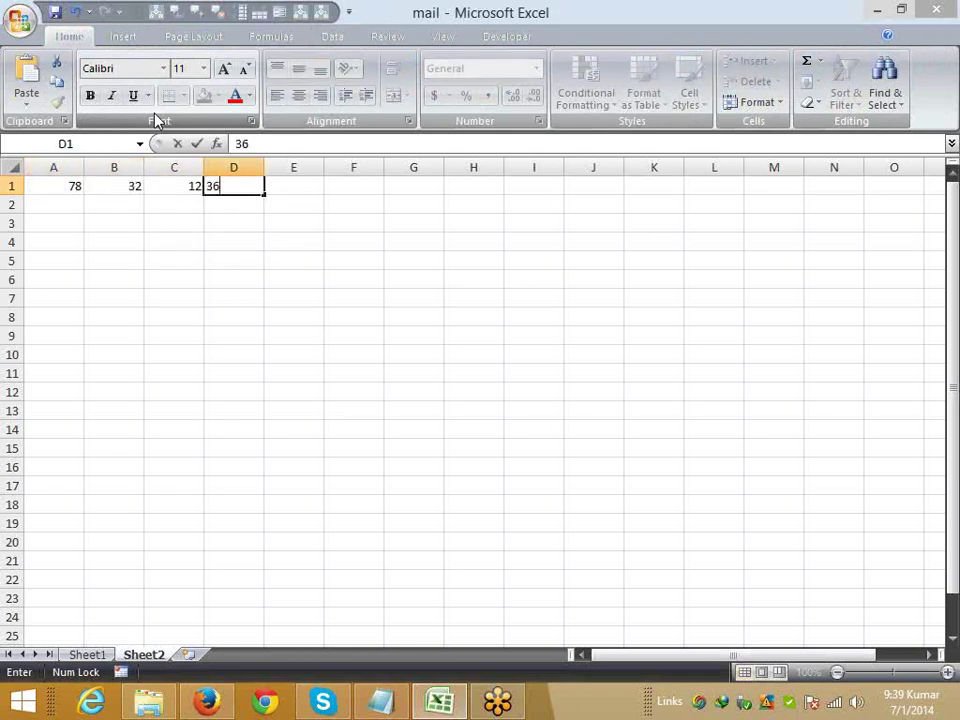
{"action": "key", "text": "Tab"}
{"action": "type", "text": "85"}
{"action": "key", "text": "Tab"}
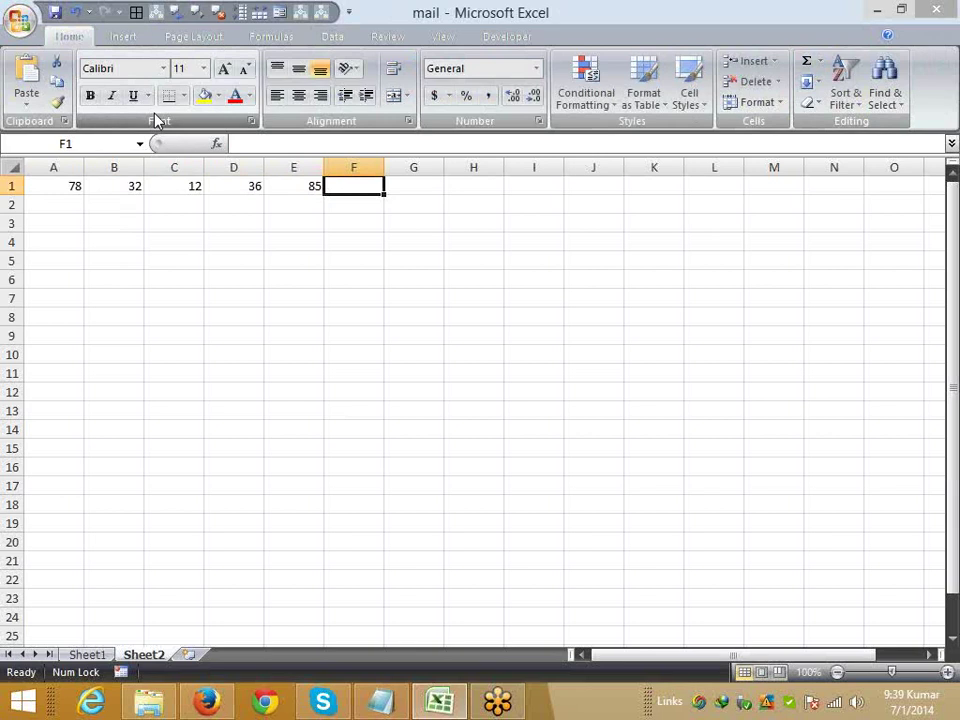
- Total A1:E1 in F1 with =SUM(A1:E1), giving 243
{"action": "type", "text": "=sum"}
{"action": "key", "text": "Tab"}
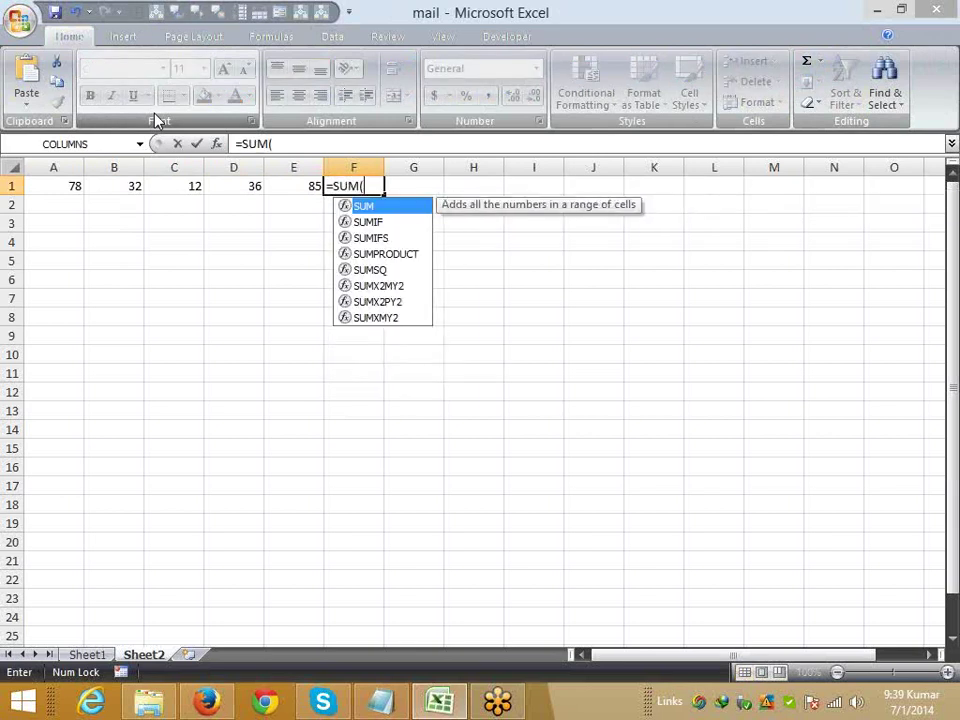
{"action": "key", "text": "Left"}
{"action": "key", "text": "shift+Left"}
{"action": "key", "text": "shift+Left"}
{"action": "key", "text": "shift+Left"}
{"action": "key", "text": "shift+Left"}
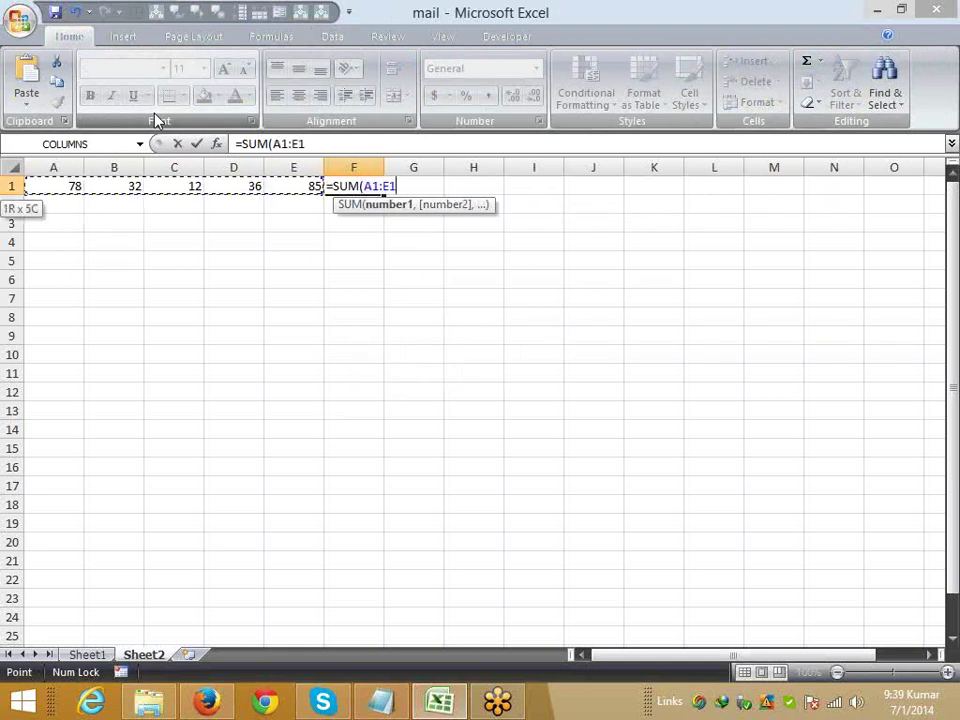
{"action": "key", "text": "Return"}
{"action": "key", "text": "Up"}
{"action": "key", "text": "Right"}
{"action": "key", "text": "Right"}
{"action": "key", "text": "Right"}
{"action": "key", "text": "Right"}
{"action": "key", "text": "Right"}
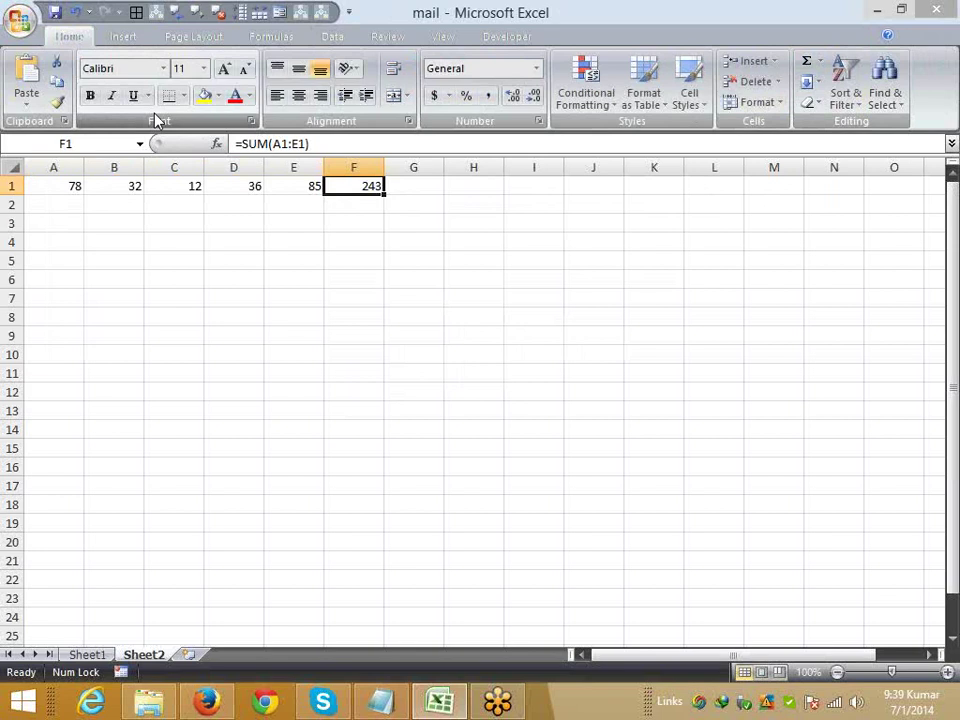
- Replace F1's total with an Alt+= AutoSum of A1:E1
{"action": "key", "text": "Delete"}
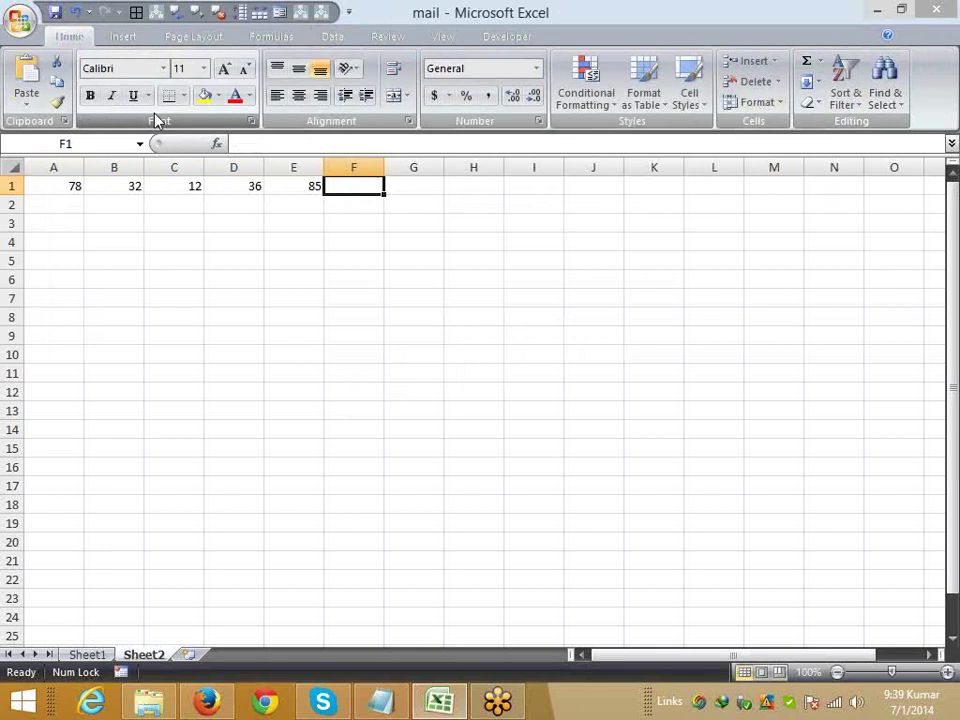
{"action": "key", "text": "alt+equal"}
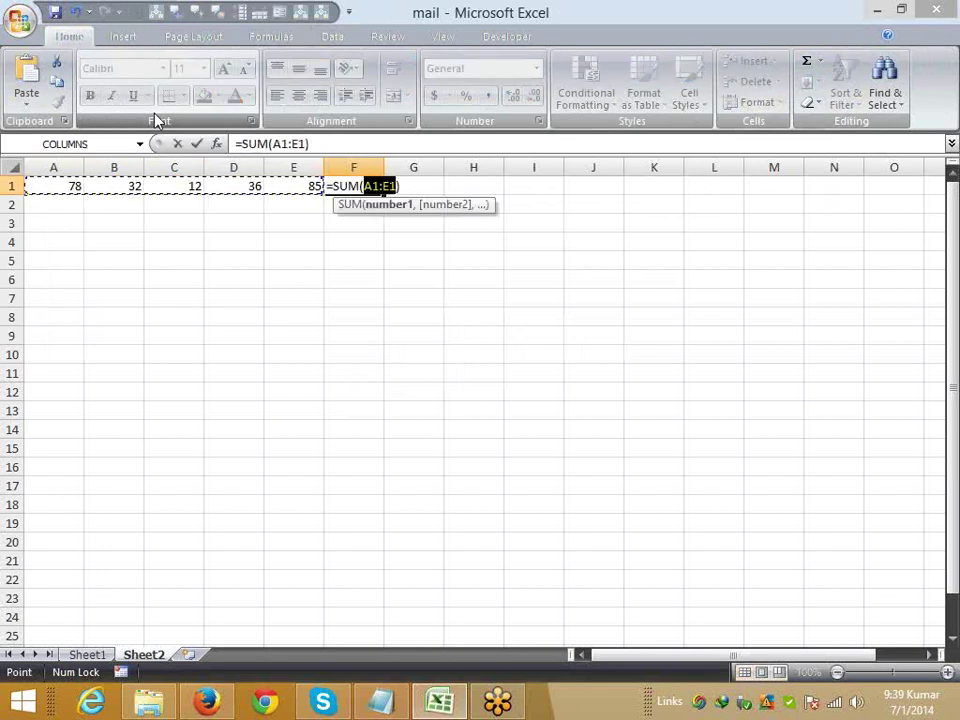
{"action": "key", "text": "Return"}
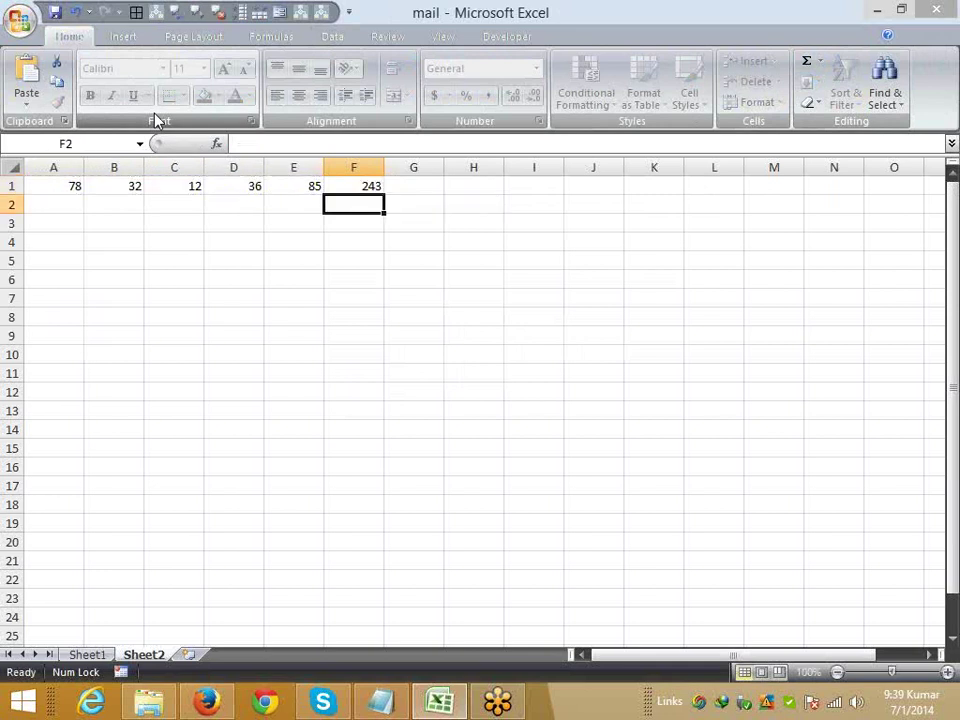
{"action": "key", "text": "Up"}
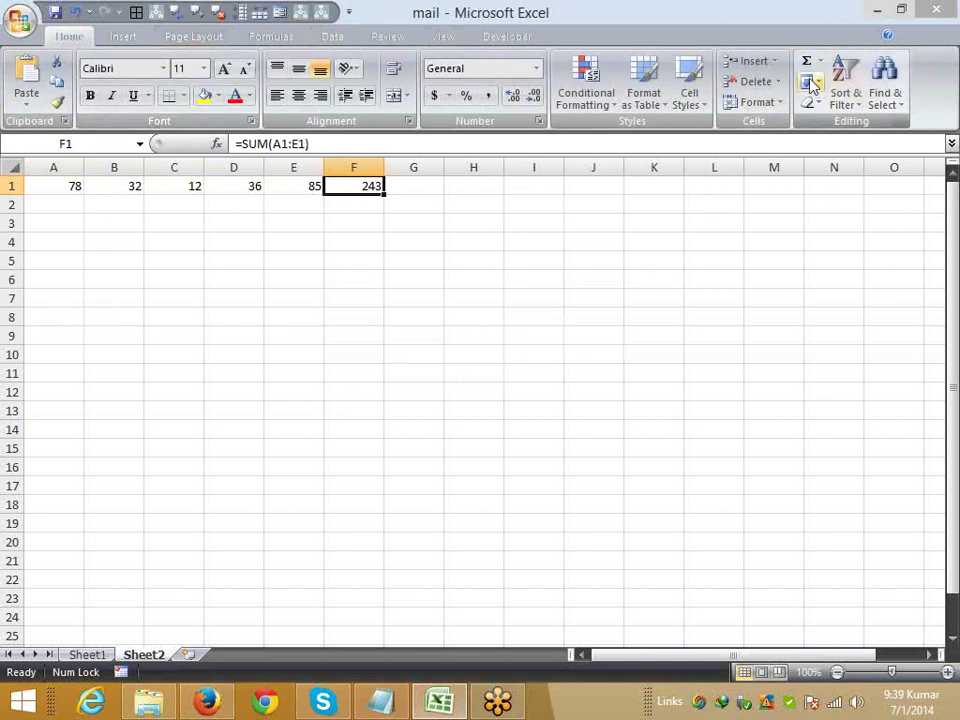
- Clear F1 again, start an AutoSum from the ribbon, then cancel it
{"action": "key", "text": "Delete"}
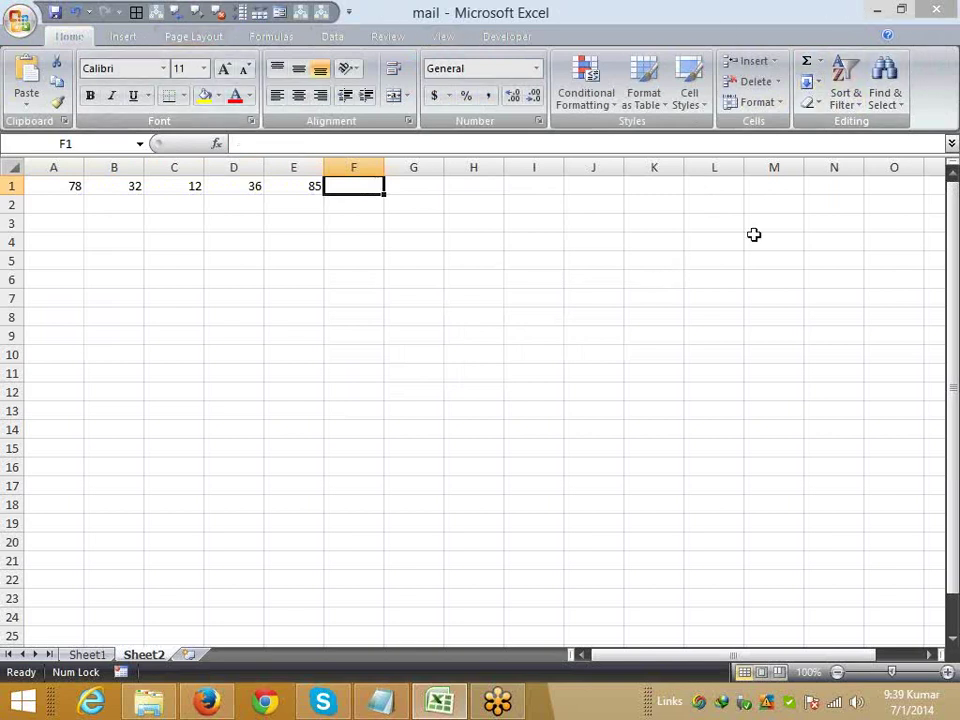
{"action": "left_click", "coordinate": [806, 62]}
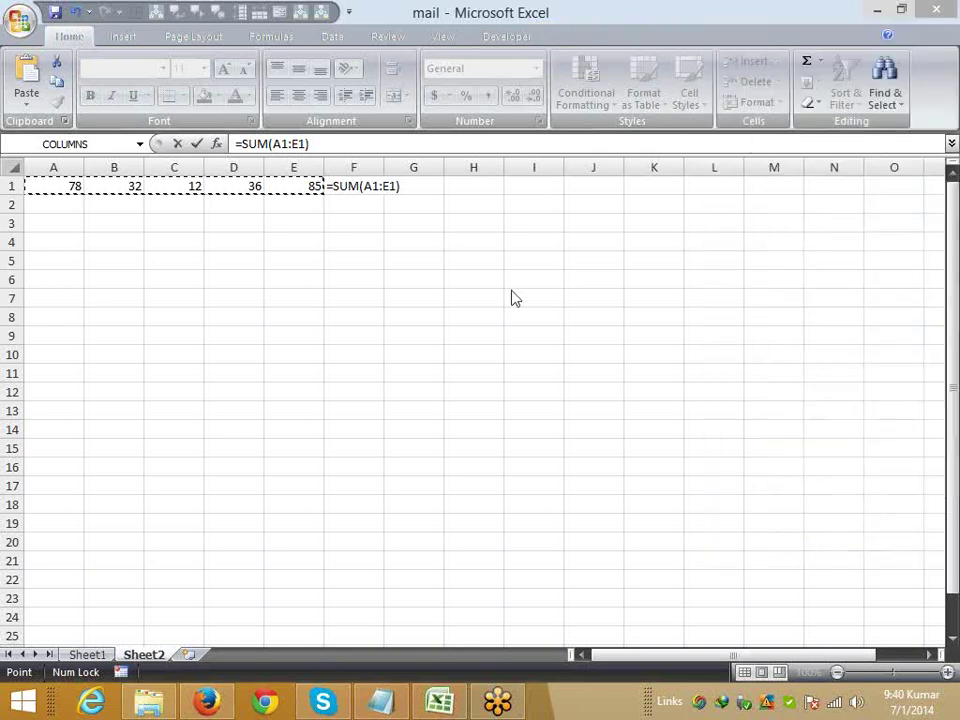
{"action": "key", "text": "Escape"}
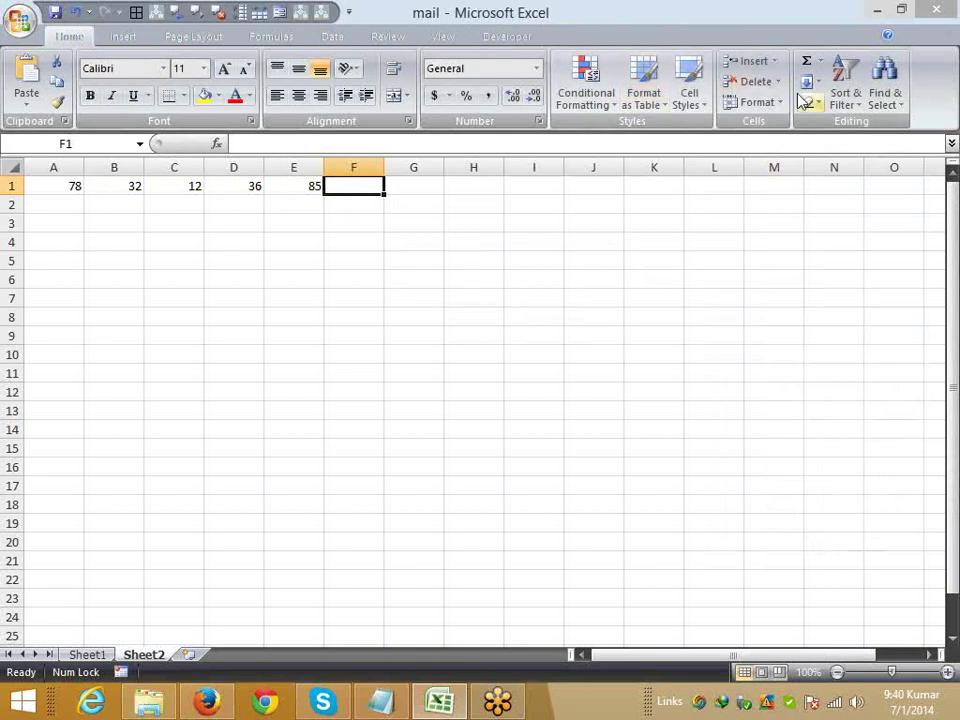
- Look through the AutoSum and Fill lists, then clear A1:F1
{"action": "left_click", "coordinate": [819, 62]}
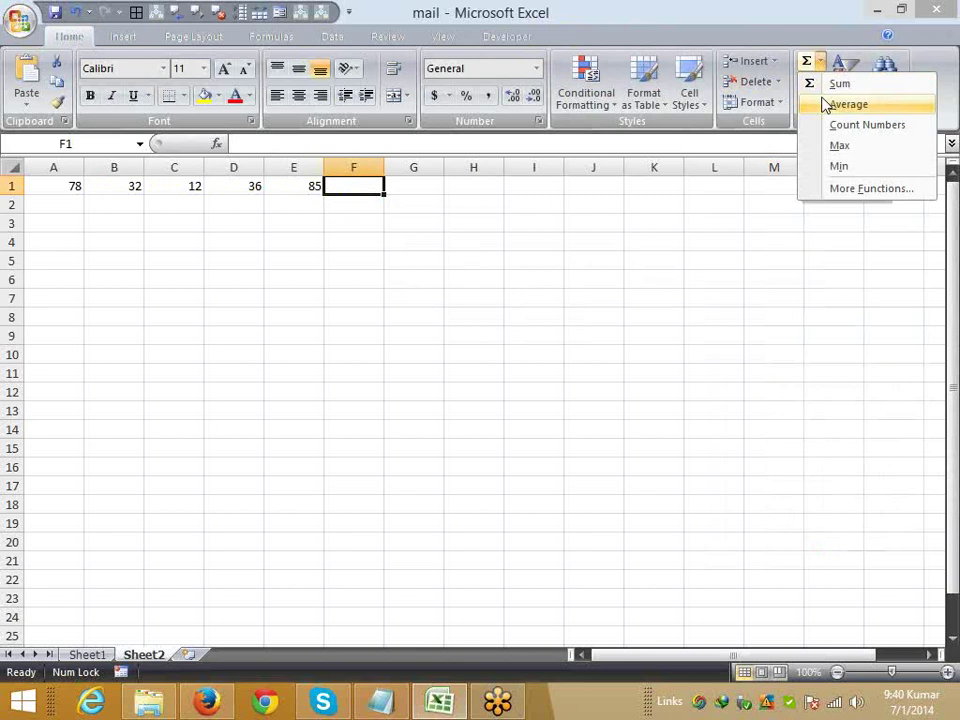
{"action": "left_click", "coordinate": [696, 199]}
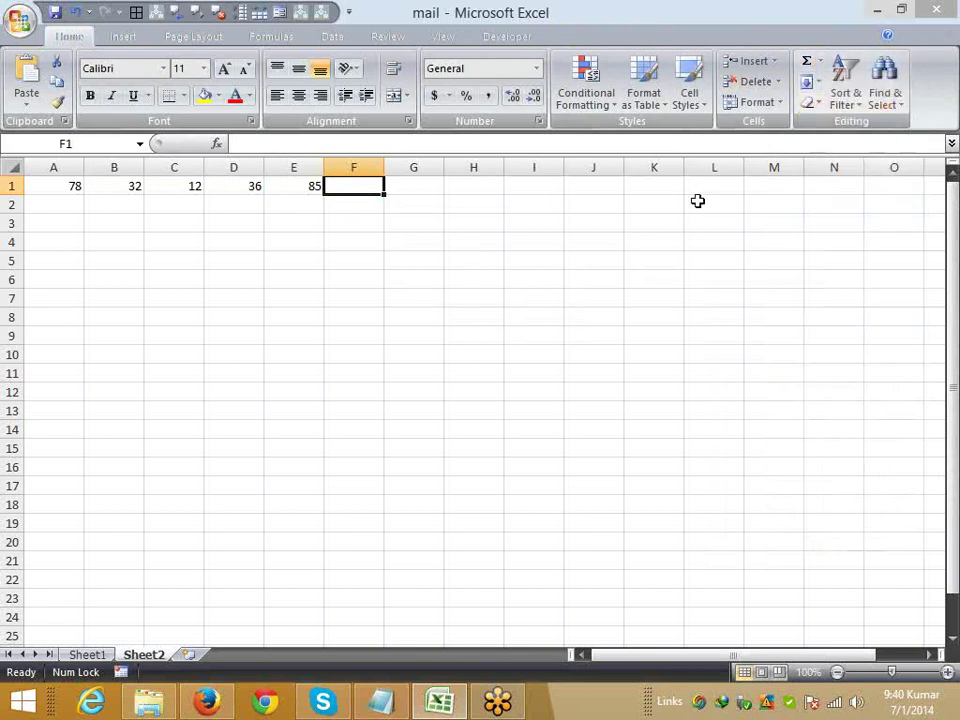
{"action": "left_click", "coordinate": [816, 82]}
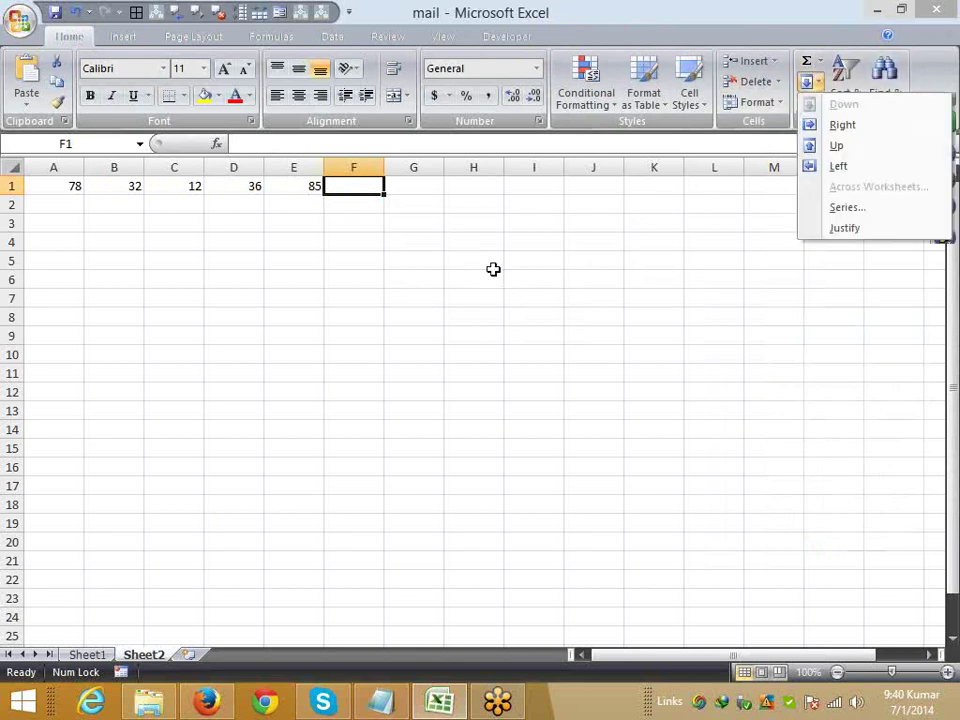
{"action": "left_click", "coordinate": [73, 208]}
{"action": "left_click", "coordinate": [75, 186]}
{"action": "left_click_drag", "start_coordinate": [102, 185], "coordinate": [349, 176]}
{"action": "key", "text": "Delete"}
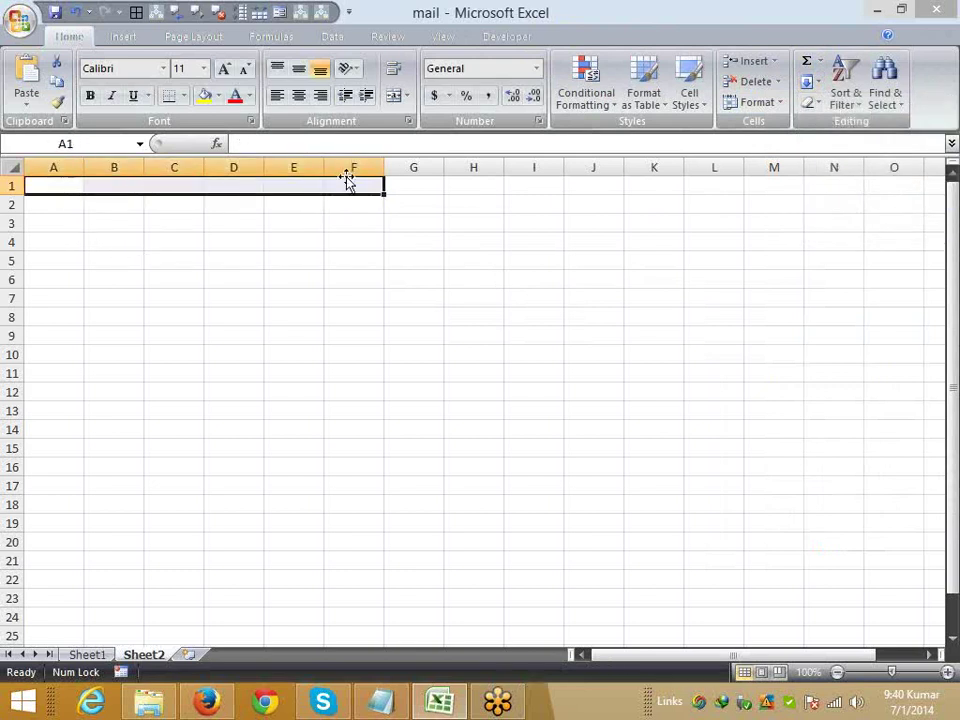
- Enter 54 in cell B2
{"action": "key", "text": "Down"}
{"action": "key", "text": "Right"}
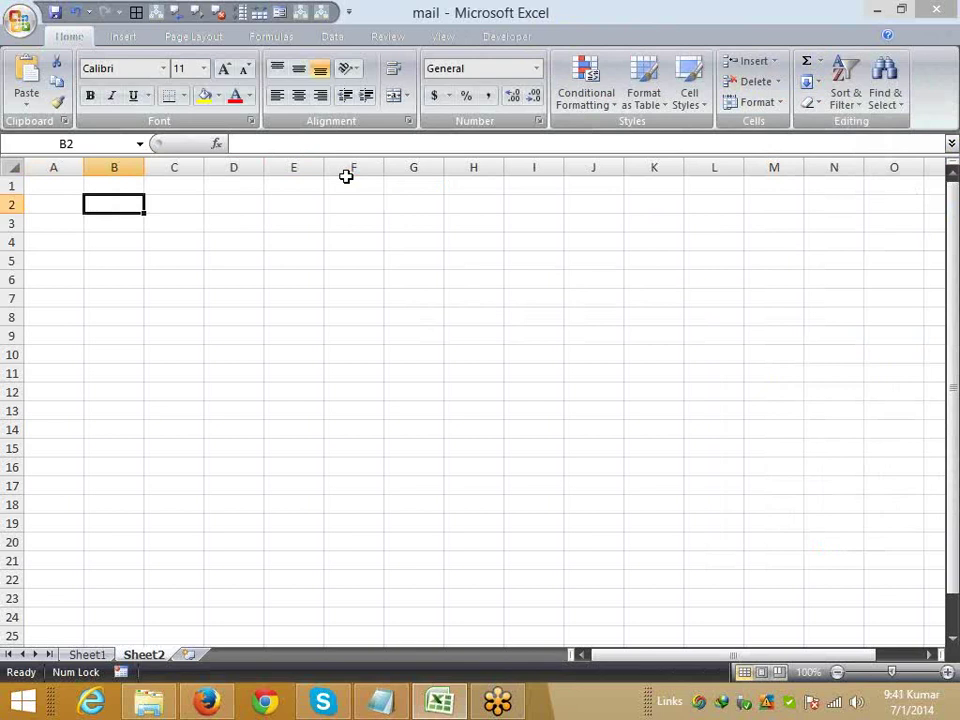
{"action": "type", "text": "54"}
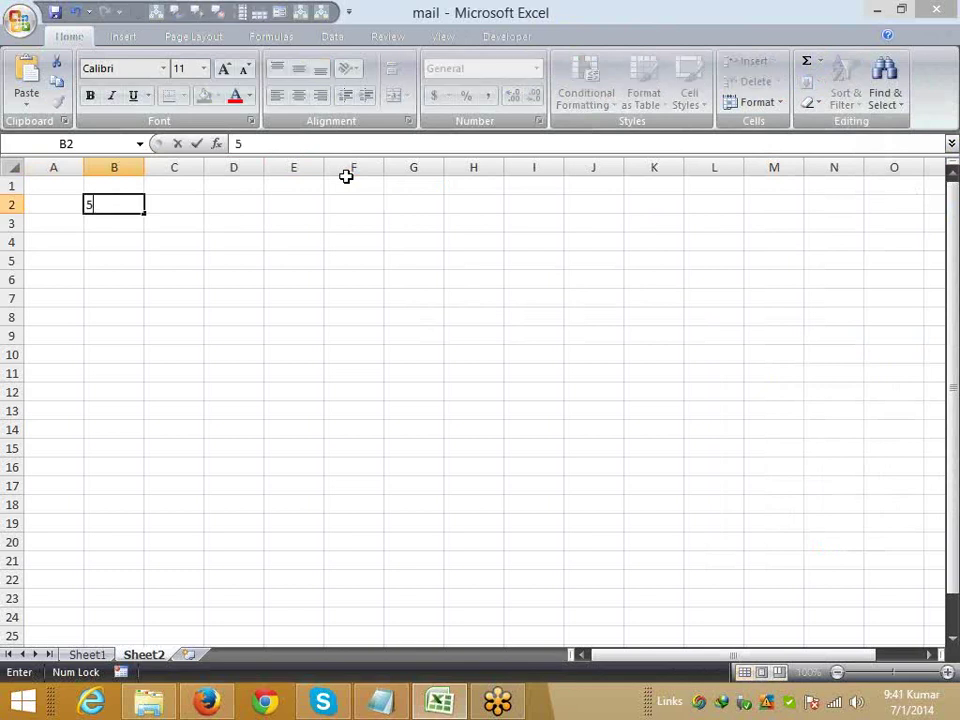
{"action": "key", "text": "Return"}
{"action": "key", "text": "Up"}
{"action": "key", "text": "shift+Down"}
{"action": "key", "text": "shift+Down"}
{"action": "key", "text": "shift+Down"}
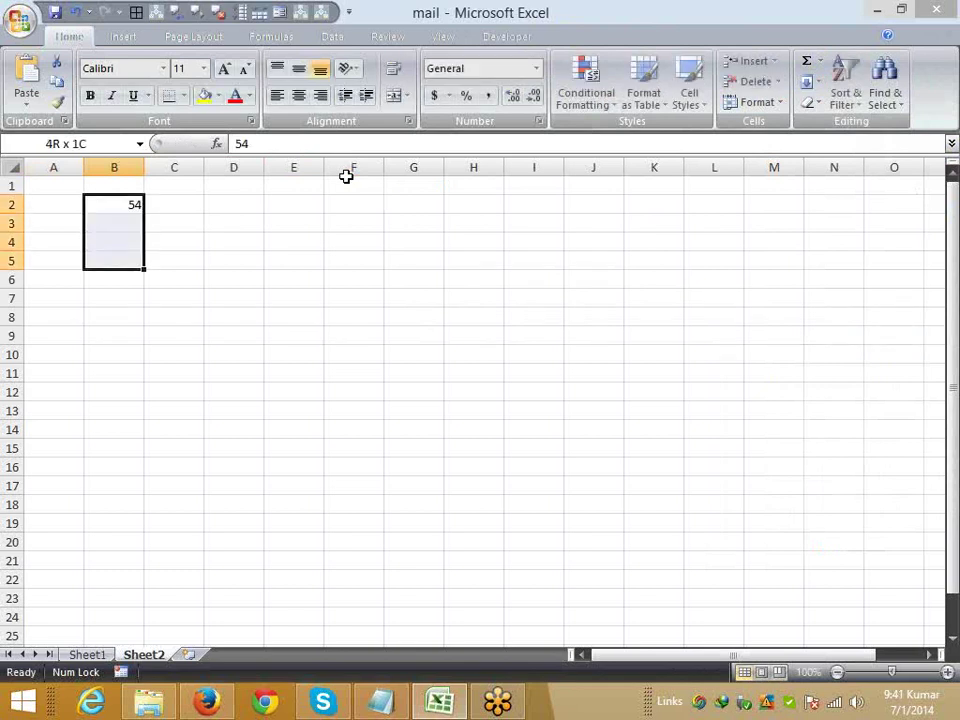
{"action": "key", "text": "Up"}
{"action": "key", "text": "Down"}
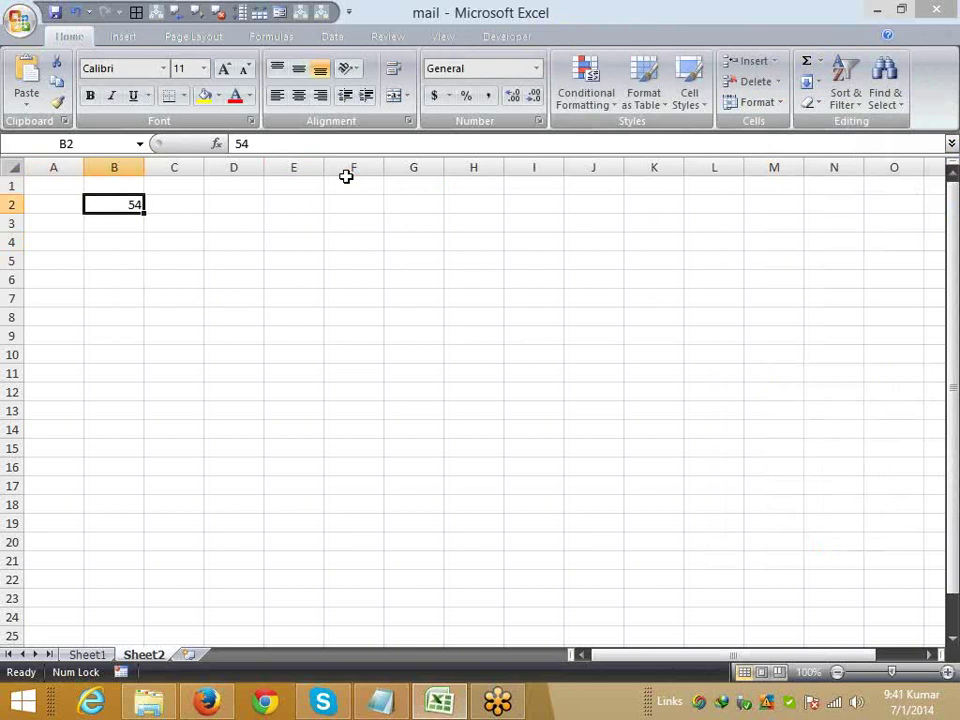
- Copy the 54 into B3:B10, then undo the paste
{"action": "key", "text": "ctrl+c"}
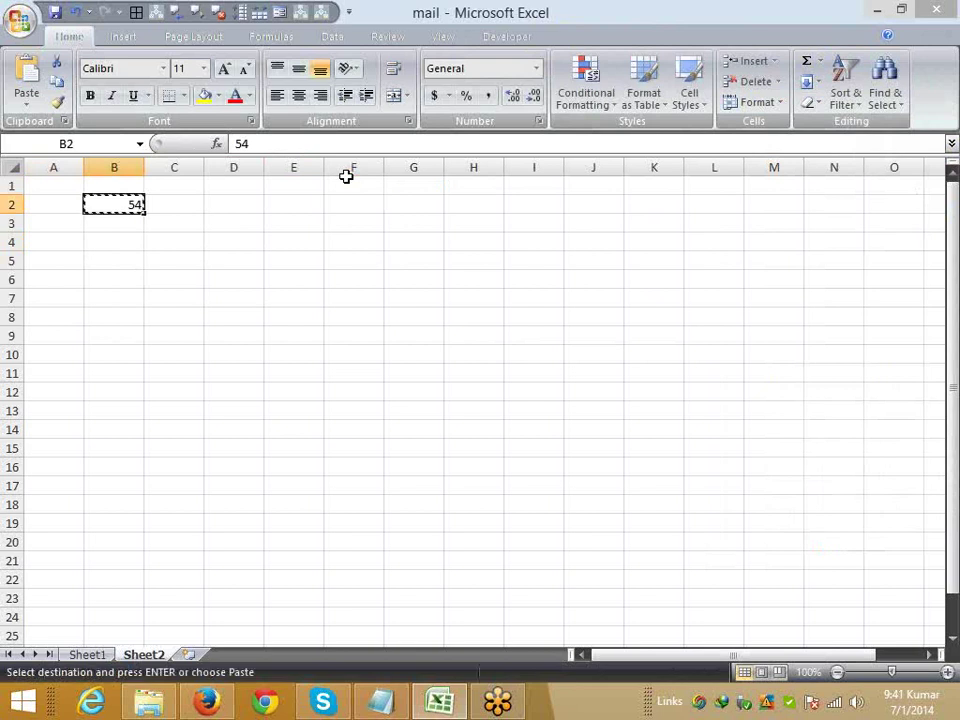
{"action": "key", "text": "Down"}
{"action": "key", "text": "shift+Down"}
{"action": "key", "text": "shift+Down"}
{"action": "key", "text": "shift+Down"}
{"action": "key", "text": "shift+Down"}
{"action": "key", "text": "shift+Down"}
{"action": "key", "text": "shift+Down"}
{"action": "key", "text": "shift+Down"}
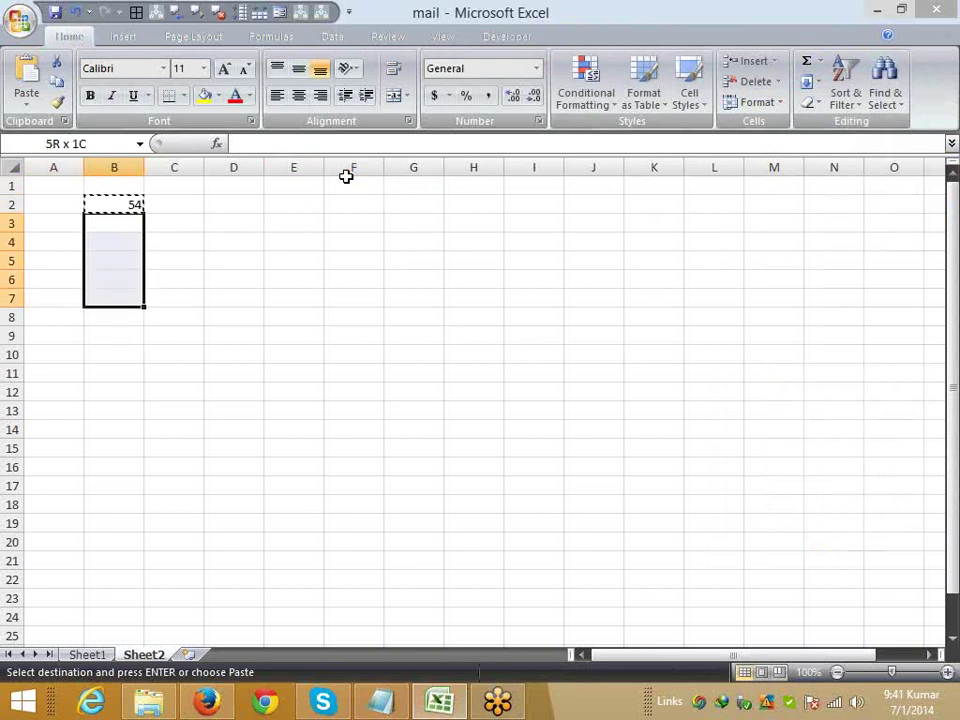
{"action": "key", "text": "ctrl+v"}
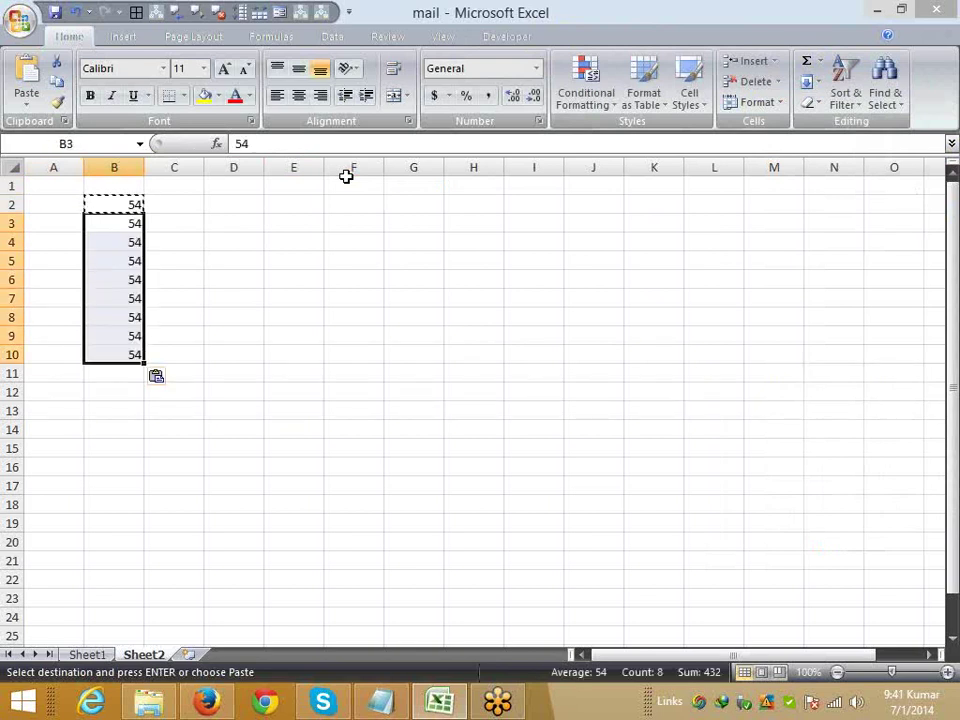
{"action": "key", "text": "Escape"}
{"action": "key", "text": "ctrl+z"}
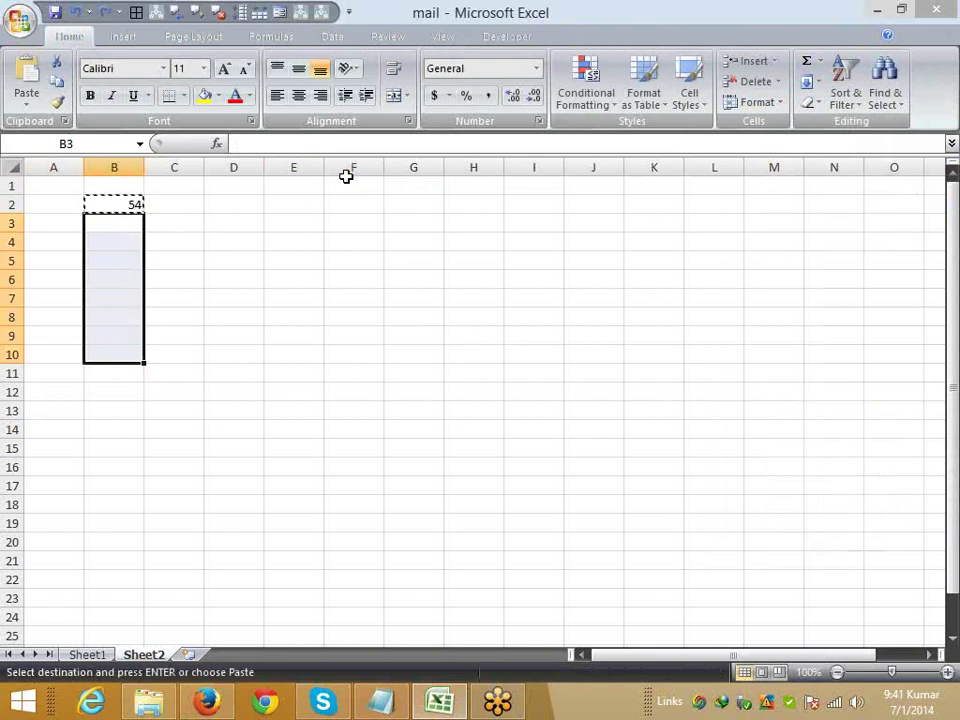
- Fill 54 down from B2 through B12 with Ctrl+D
{"action": "key", "text": "Up"}
{"action": "key", "text": "Escape"}
{"action": "key", "text": "shift+Down"}
{"action": "key", "text": "shift+Down"}
{"action": "key", "text": "shift+Down"}
{"action": "key", "text": "shift+Down"}
{"action": "key", "text": "shift+Down"}
{"action": "key", "text": "shift+Down"}
{"action": "key", "text": "shift+Down"}
{"action": "key", "text": "shift+Down"}
{"action": "key", "text": "shift+Down"}
{"action": "key", "text": "shift+Down"}
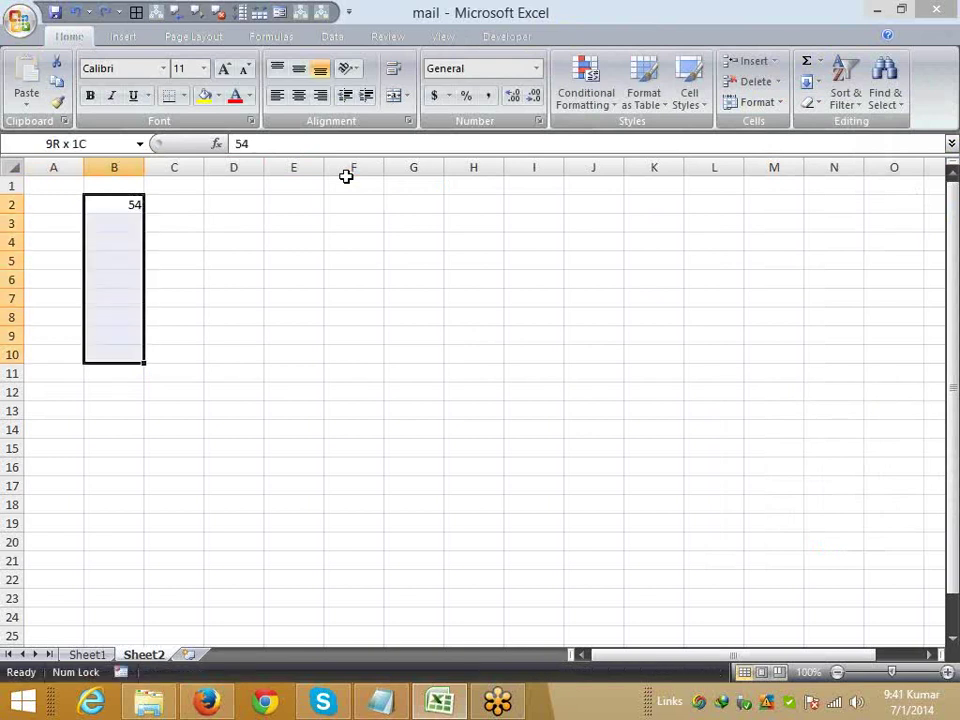
{"action": "key", "text": "ctrl+d"}
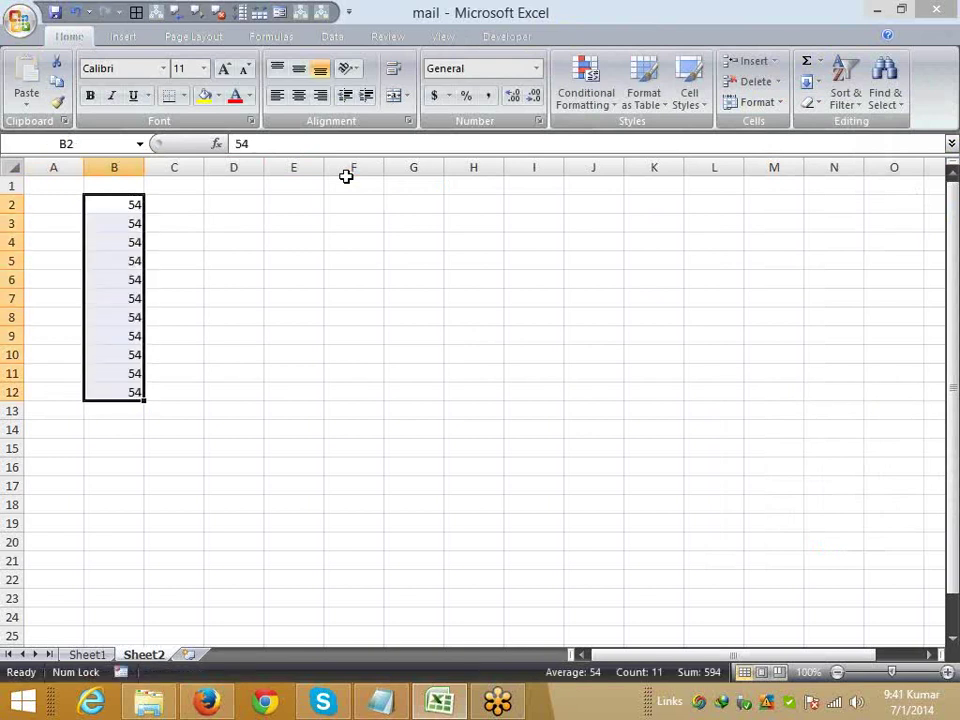
{"action": "left_click", "coordinate": [812, 82]}
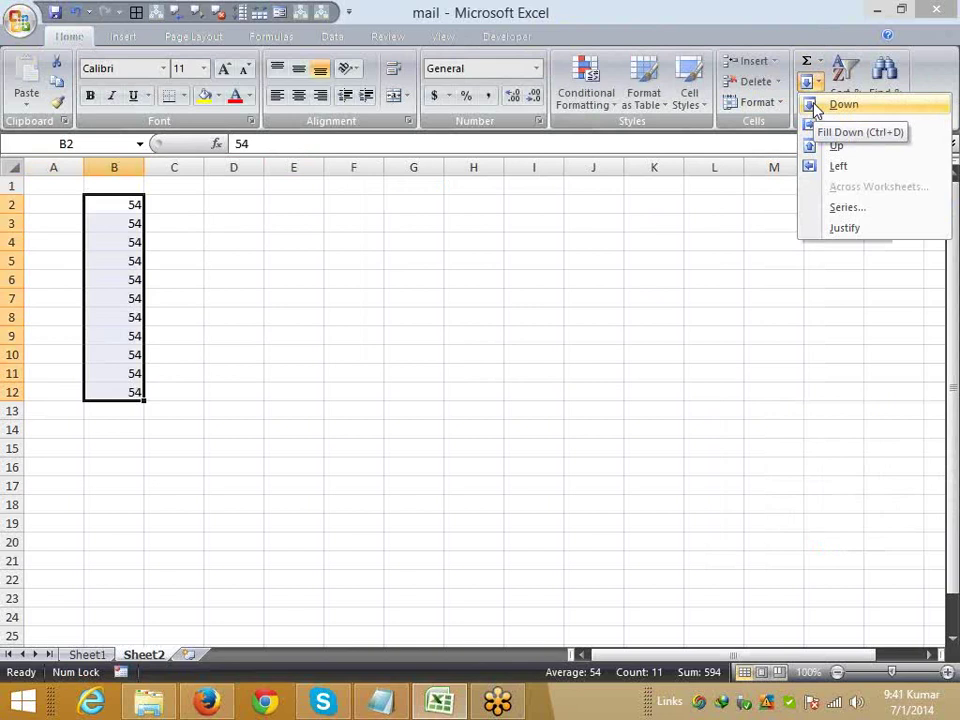
- Fill the 54s right into C2:C12 with Ctrl+R, then clear B2:C12
{"action": "left_click", "coordinate": [129, 206]}
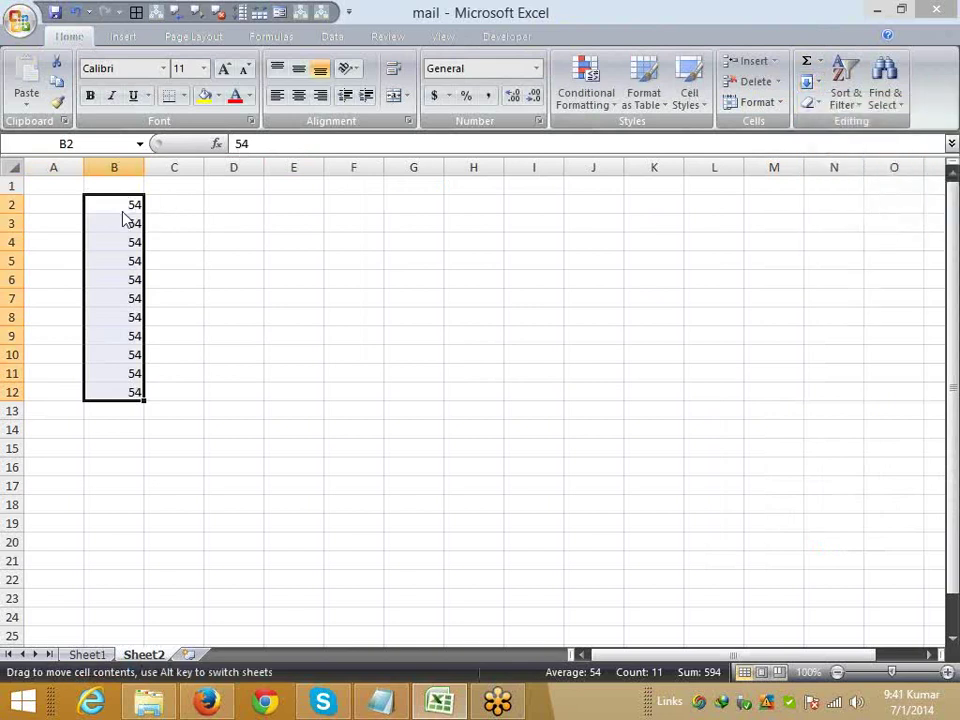
{"action": "left_click_drag", "start_coordinate": [122, 208], "coordinate": [174, 391]}
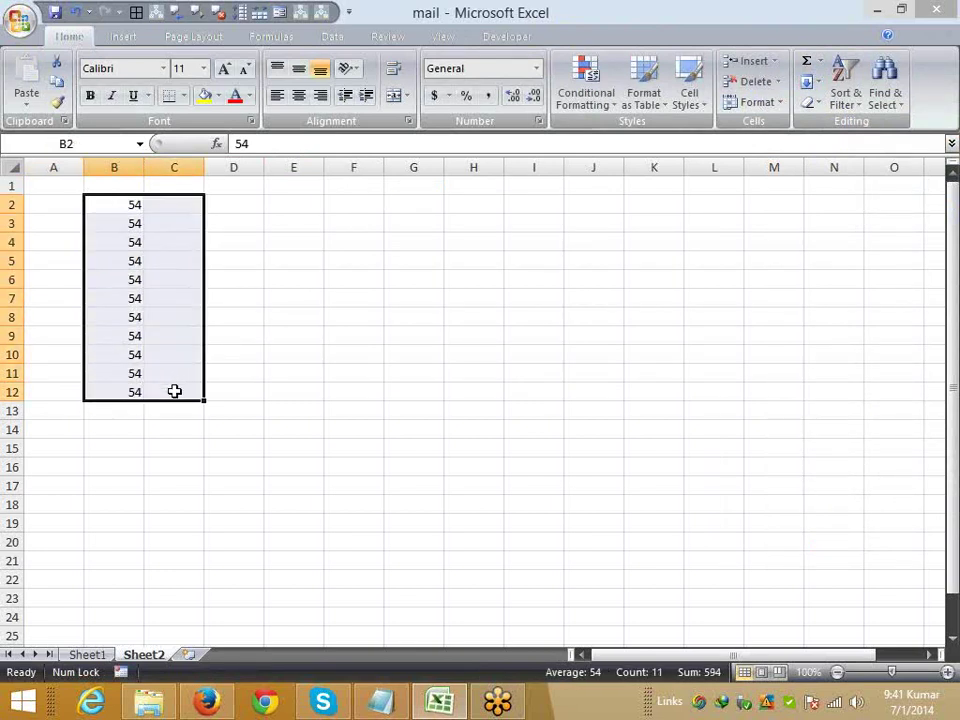
{"action": "key", "text": "ctrl+r"}
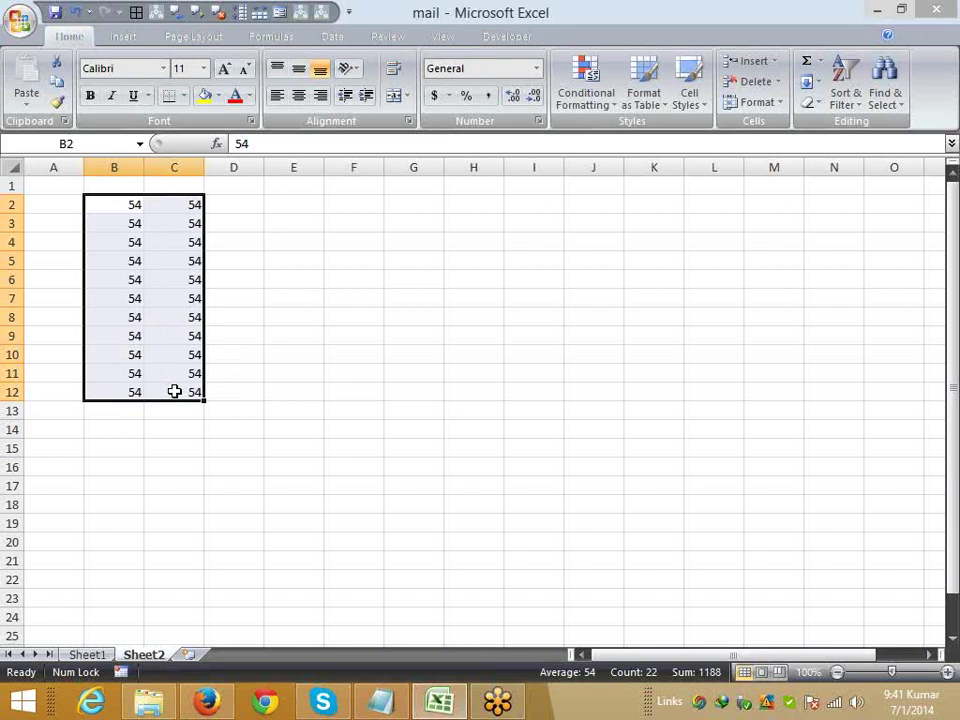
{"action": "key", "text": "Delete"}
{"action": "key", "text": "Left"}
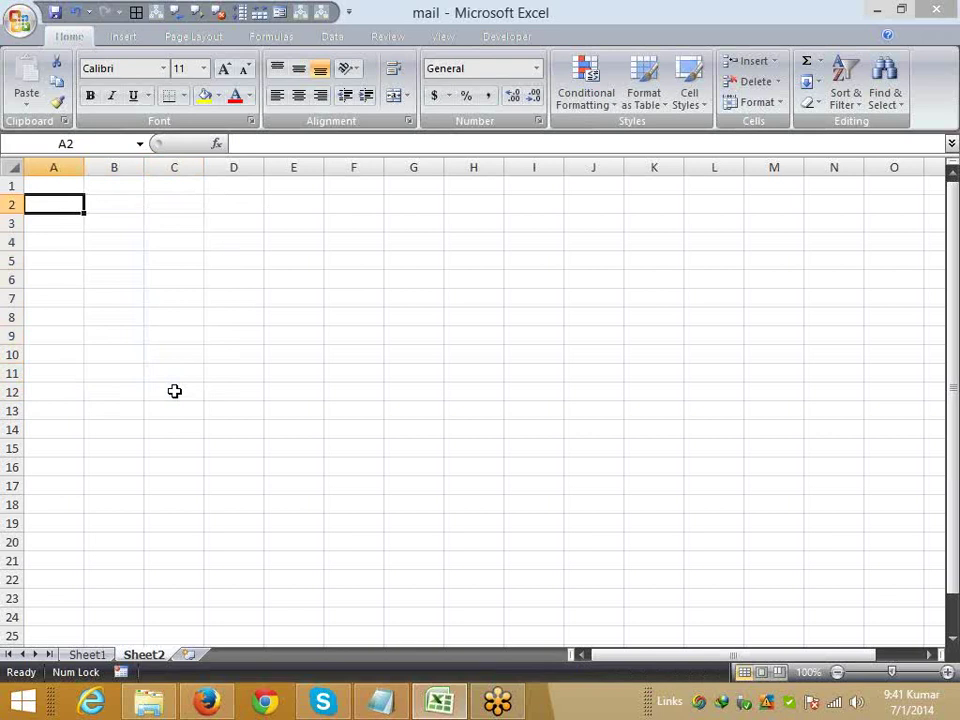
- Enter =RANDBETWEEN(10,90) in A2
{"action": "type", "text": "=ra"}
{"action": "key", "text": "Down"}
{"action": "key", "text": "Down"}
{"action": "key", "text": "Tab"}
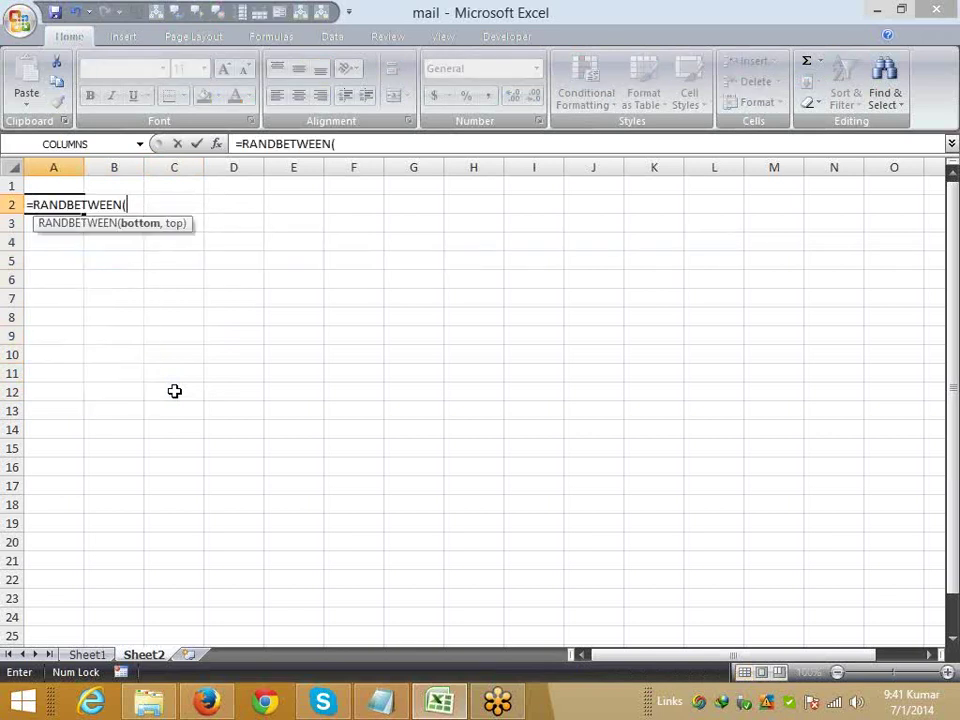
{"action": "type", "text": "10,9"}
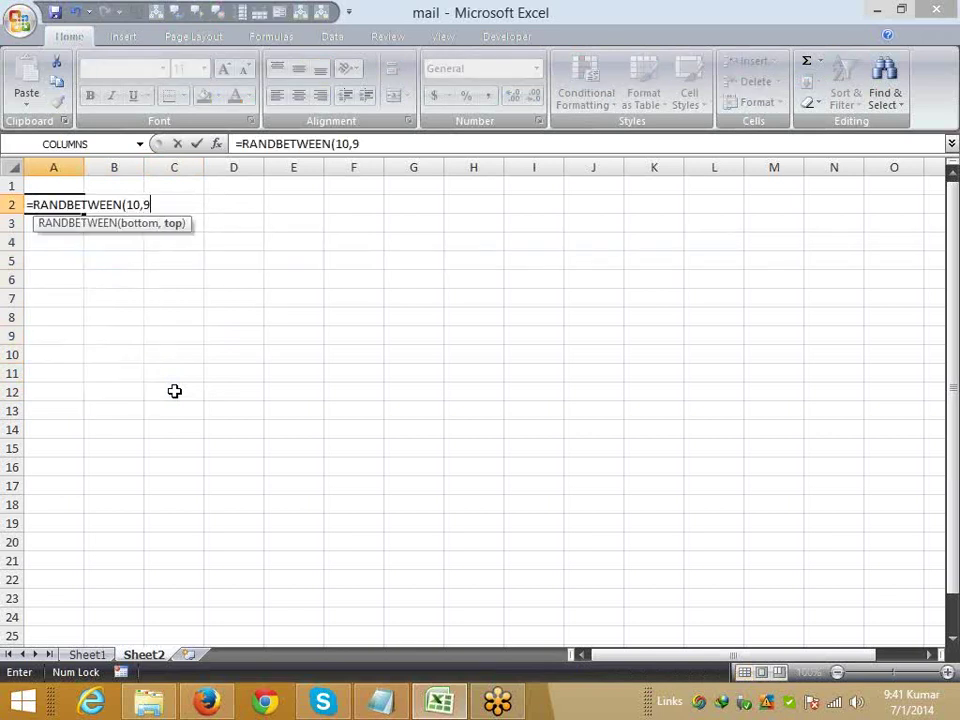
{"action": "type", "text": "0"}
{"action": "key", "text": "Return"}
{"action": "key", "text": "Up"}
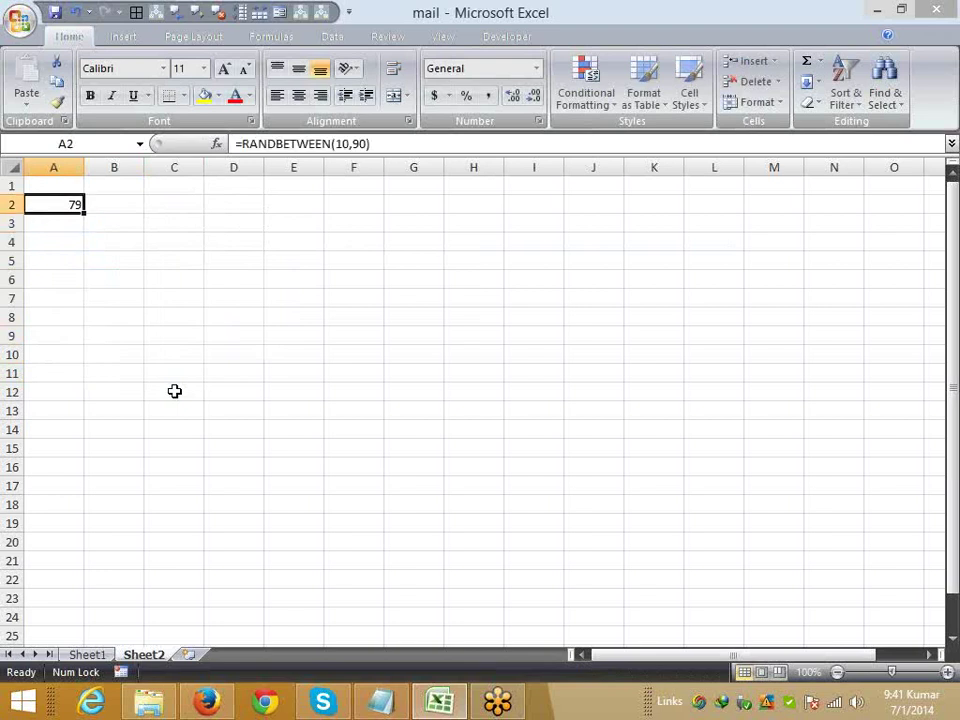
- Copy the RANDBETWEEN formula across A2:G9 with Ctrl+R and Ctrl+D
{"action": "key", "text": "shift+Right"}
{"action": "key", "text": "shift+Right"}
{"action": "key", "text": "shift+Right"}
{"action": "key", "text": "shift+Right"}
{"action": "key", "text": "shift+Right"}
{"action": "key", "text": "shift+Right"}
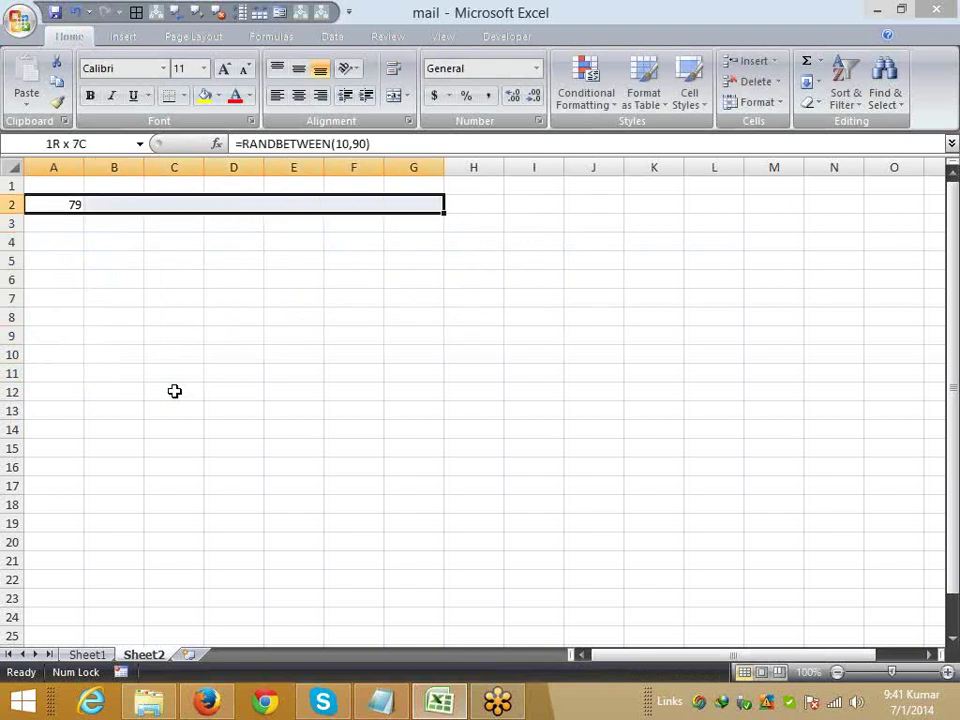
{"action": "key", "text": "shift+Down"}
{"action": "key", "text": "shift+Down"}
{"action": "key", "text": "shift+Down"}
{"action": "key", "text": "shift+Down"}
{"action": "key", "text": "shift+Down"}
{"action": "key", "text": "shift+Down"}
{"action": "key", "text": "shift+Down"}
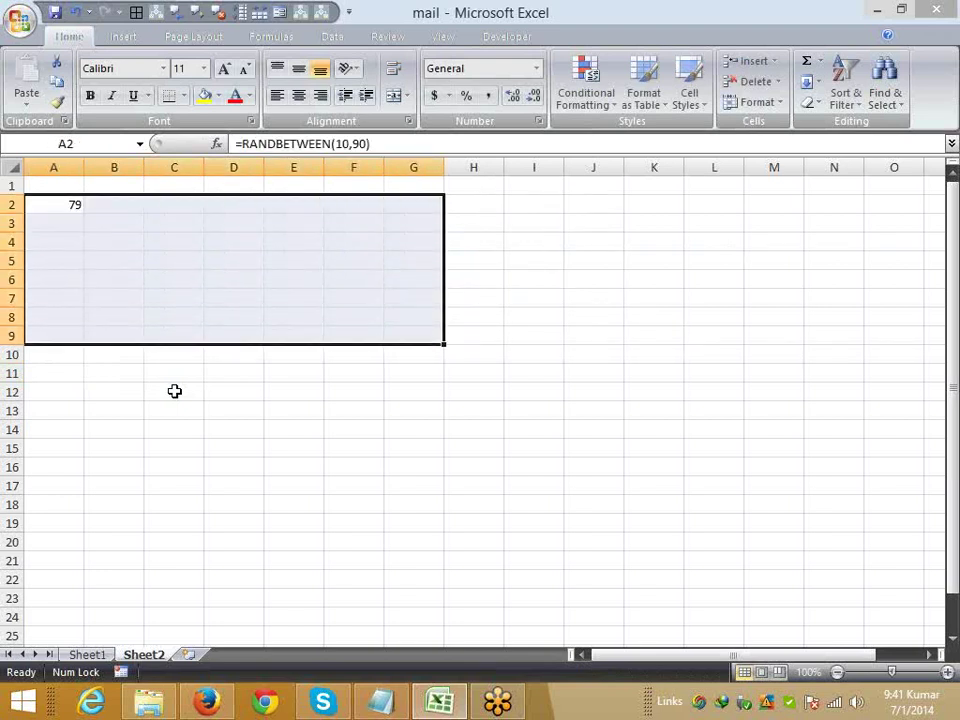
{"action": "key", "text": "ctrl+r"}
{"action": "key", "text": "ctrl+d"}
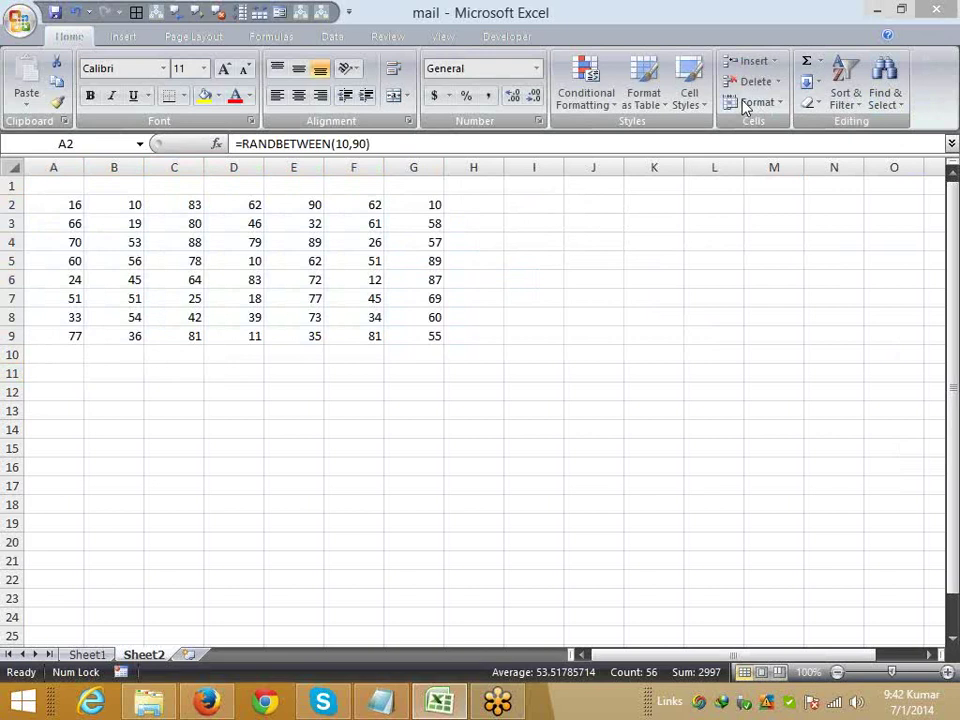
{"action": "key", "text": "ctrl+a"}
- Undo both fills so only A2's RANDBETWEEN value 84 remains, and browse the Fill list
{"action": "key", "text": "ctrl+z"}
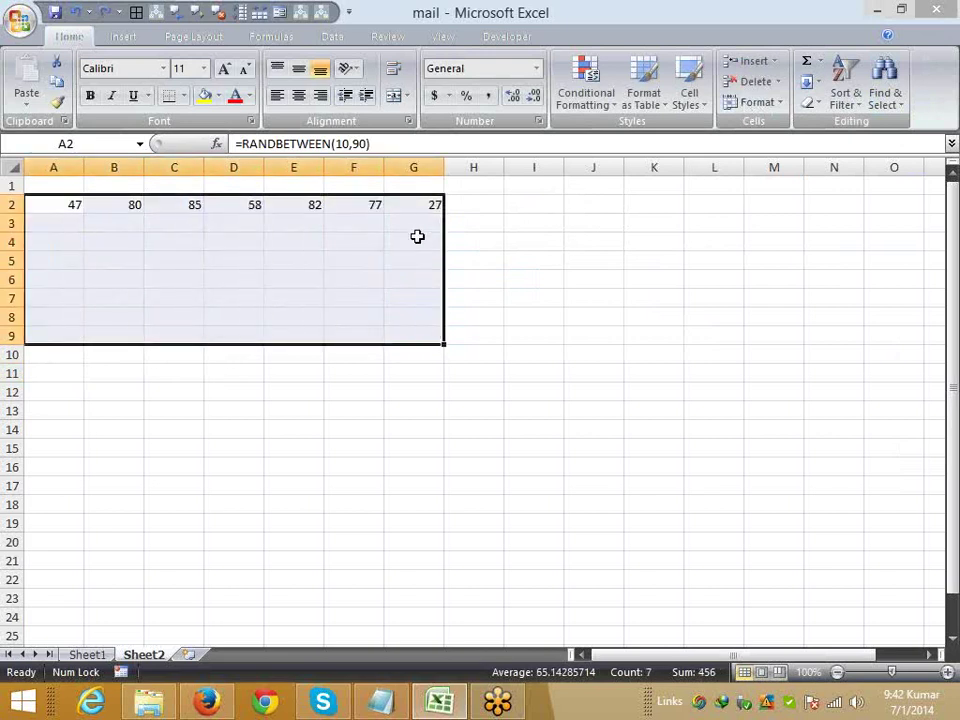
{"action": "key", "text": "ctrl+z"}
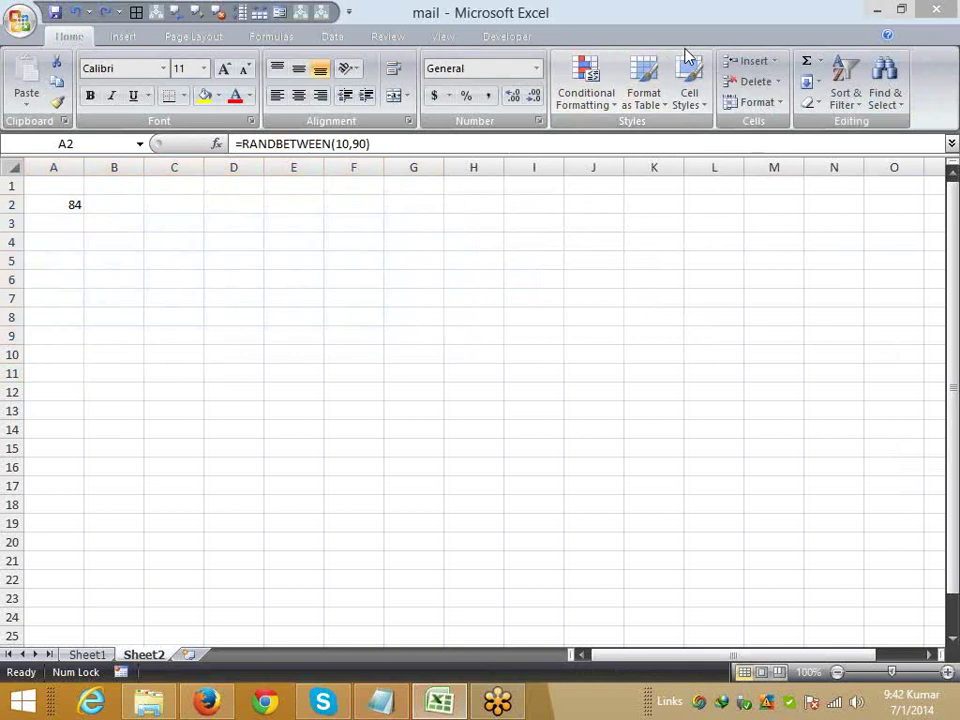
{"action": "key", "text": "ctrl+z"}
{"action": "left_click", "coordinate": [812, 82]}
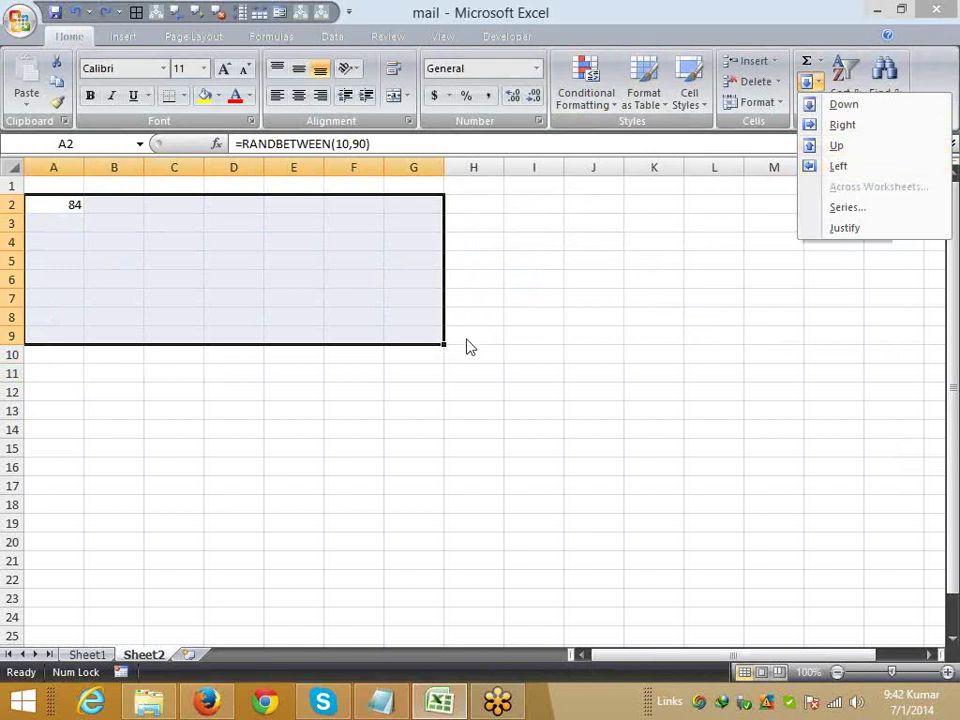
{"action": "left_click", "coordinate": [227, 313]}
{"action": "left_click", "coordinate": [111, 238]}
- Replace A2's random formula with the number 1
{"action": "left_click", "coordinate": [66, 207]}
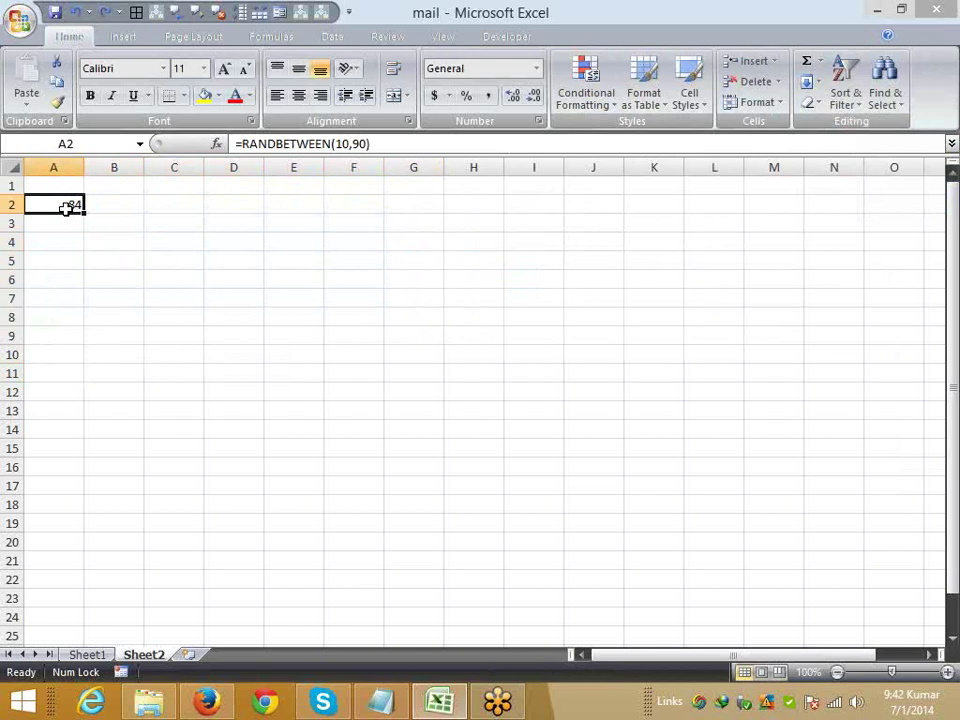
{"action": "key", "text": "Delete"}
{"action": "key", "text": "Return"}
{"action": "left_click", "coordinate": [66, 207]}
{"action": "type", "text": "1"}
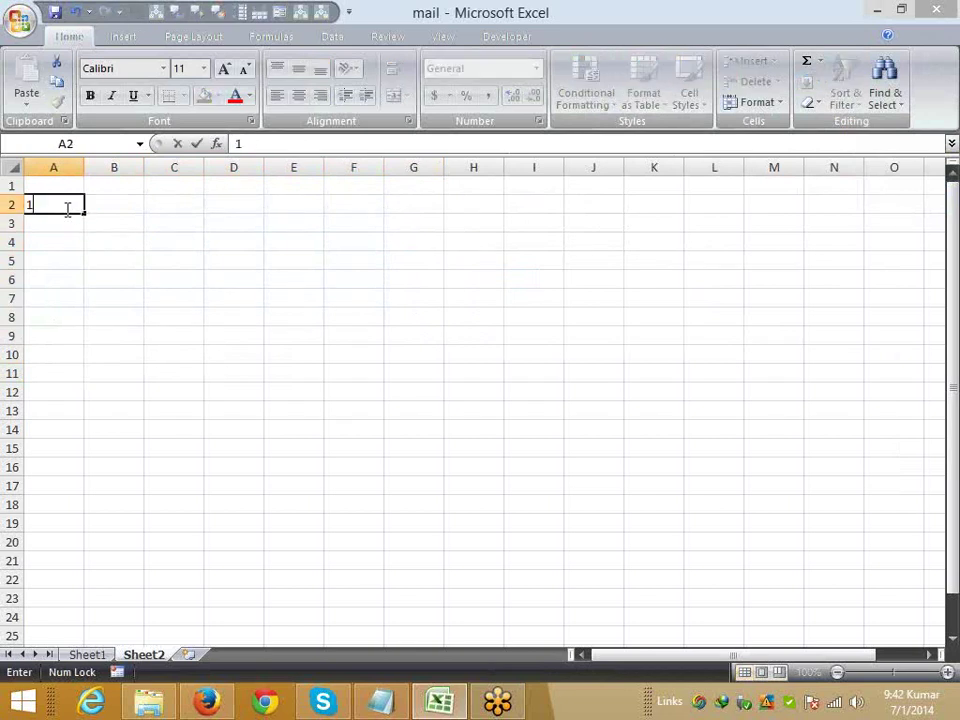
{"action": "key", "text": "Return"}
- Enter 2 in A3 and drag the 1, 2 sequence down to row 12
{"action": "left_click", "coordinate": [66, 206]}
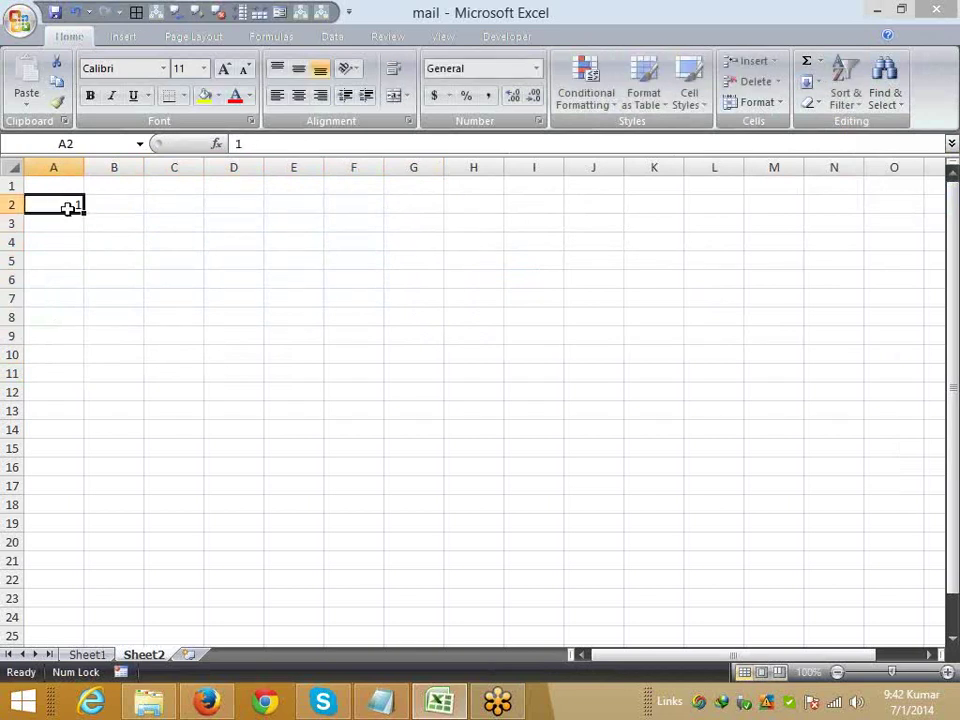
{"action": "left_click", "coordinate": [76, 216]}
{"action": "type", "text": "2"}
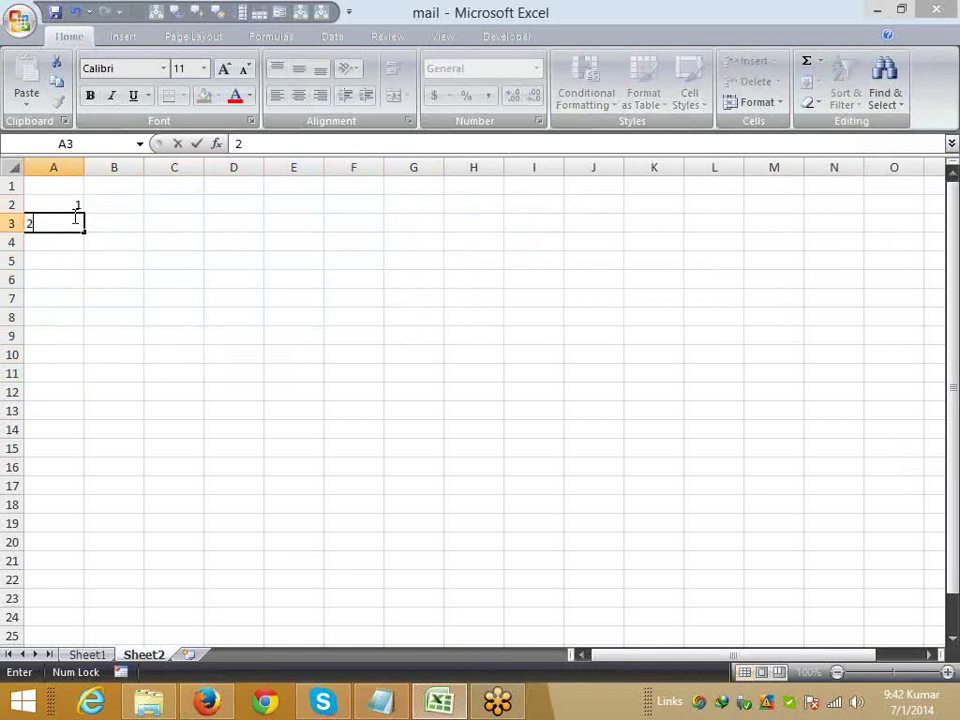
{"action": "key", "text": "Return"}
{"action": "left_click", "coordinate": [75, 220]}
{"action": "left_click_drag", "start_coordinate": [74, 209], "coordinate": [74, 216]}
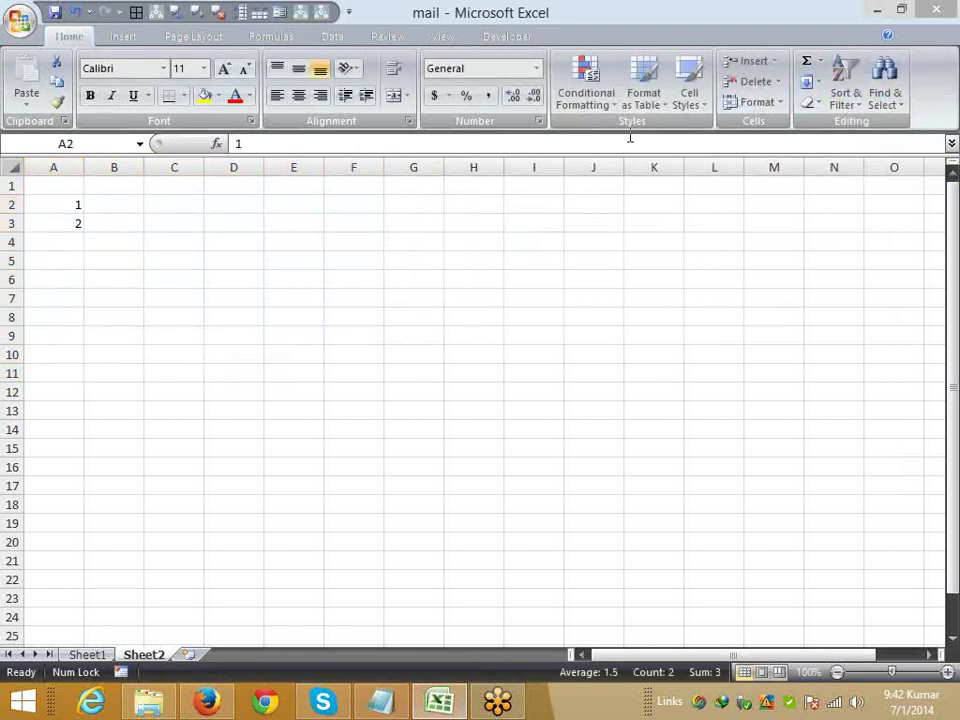
{"action": "left_click_drag", "start_coordinate": [40, 205], "coordinate": [80, 410]}
- Undo the sequence and select A2:A18 for a series
{"action": "key", "text": "ctrl+z"}
{"action": "key", "text": "ctrl+z"}
{"action": "left_click", "coordinate": [92, 321]}
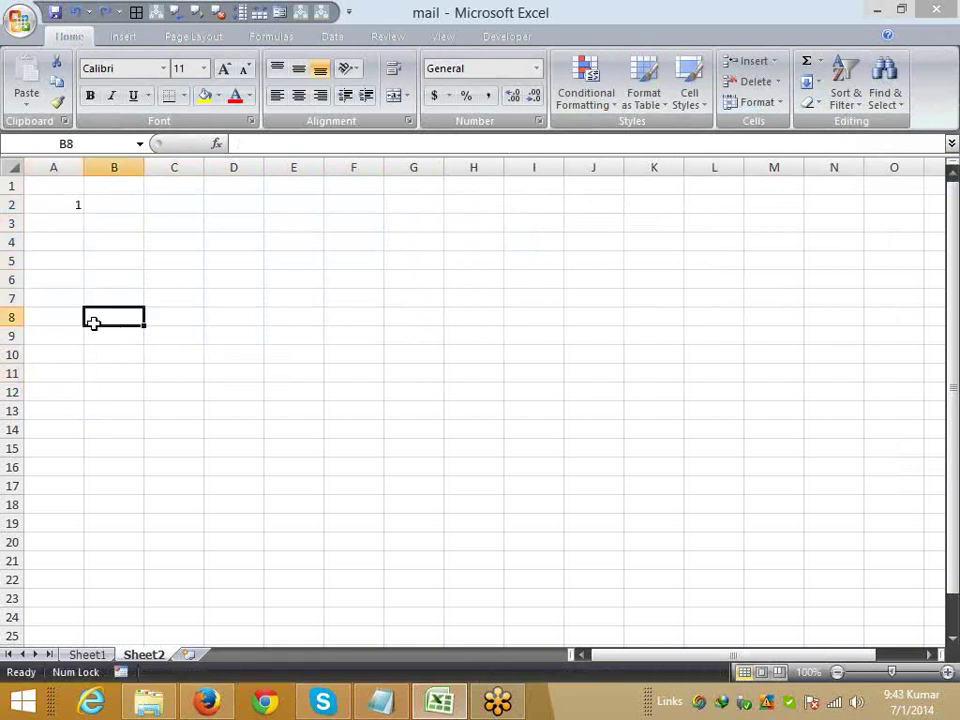
{"action": "left_click_drag", "start_coordinate": [55, 205], "coordinate": [58, 510]}
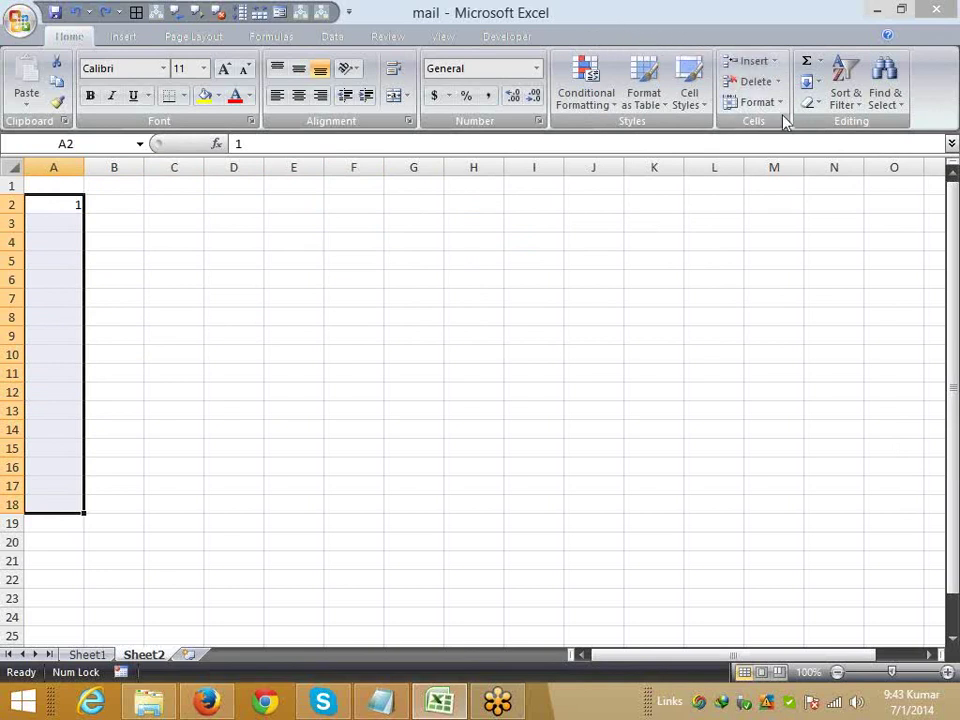
{"action": "left_click", "coordinate": [845, 85]}
- Create a linear Fill Series in column A from 1 with stop value 15
{"action": "left_click", "coordinate": [818, 82]}
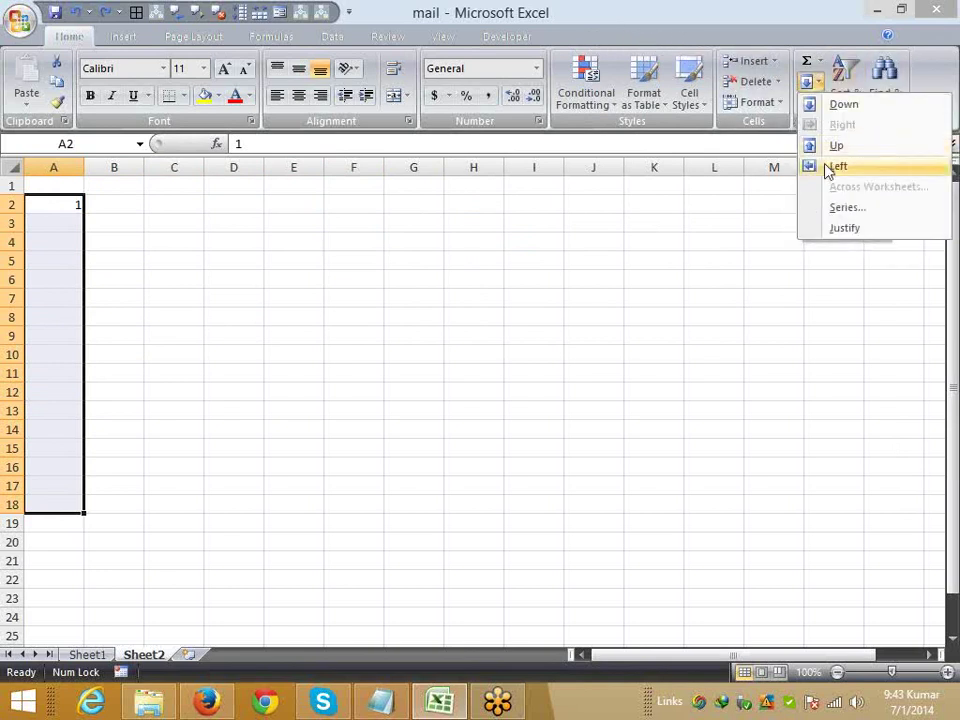
{"action": "left_click", "coordinate": [842, 208]}
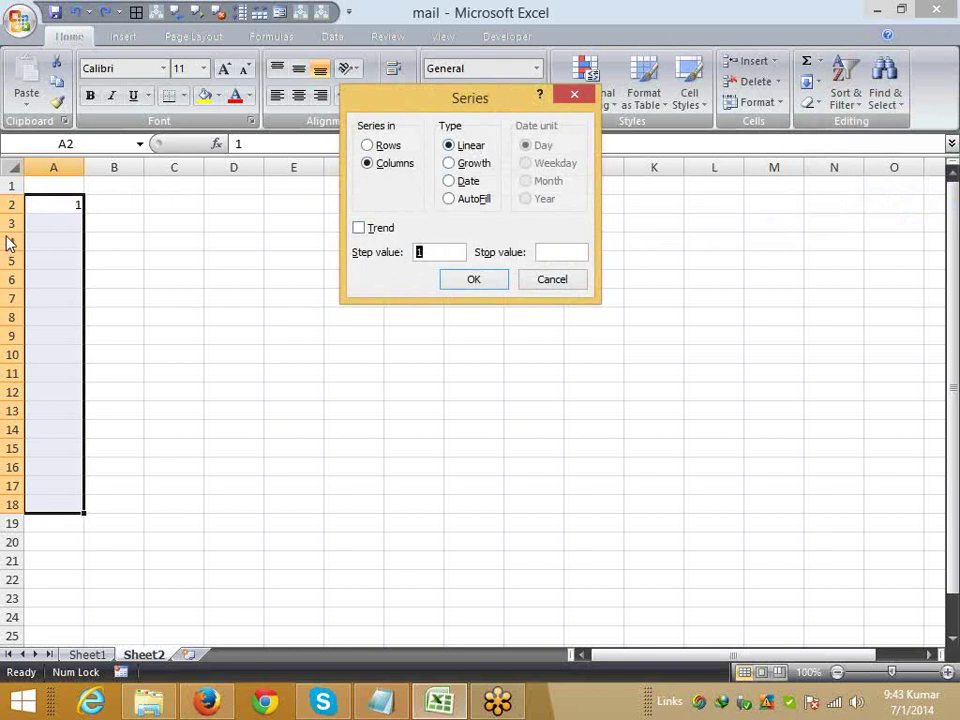
{"action": "left_click", "coordinate": [578, 251]}
{"action": "type", "text": "15"}
{"action": "left_click", "coordinate": [476, 283]}
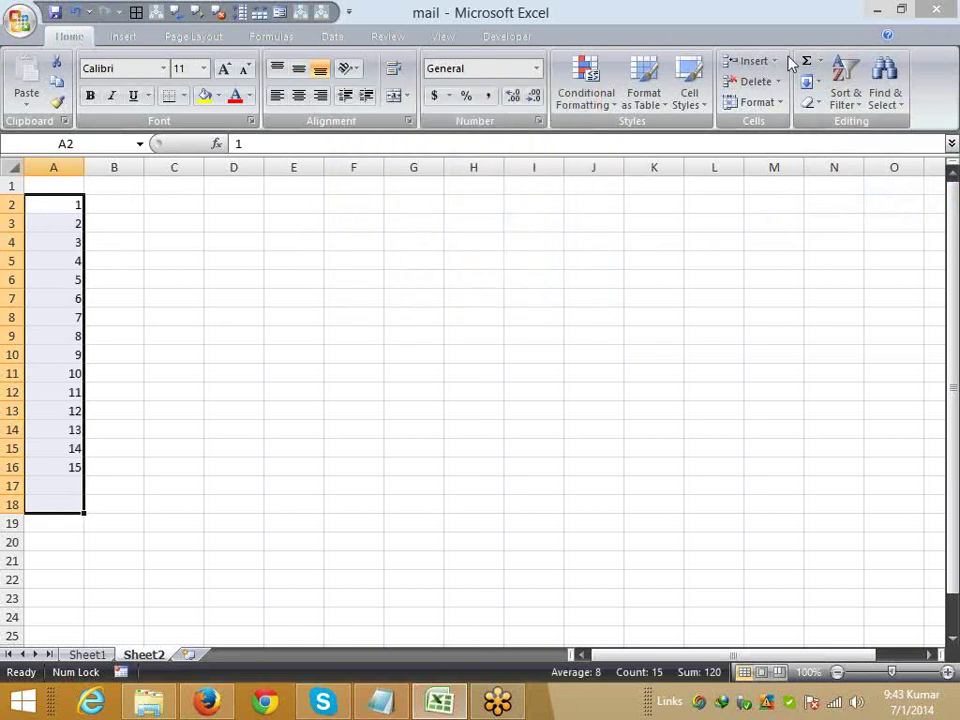
{"action": "left_click", "coordinate": [810, 82]}
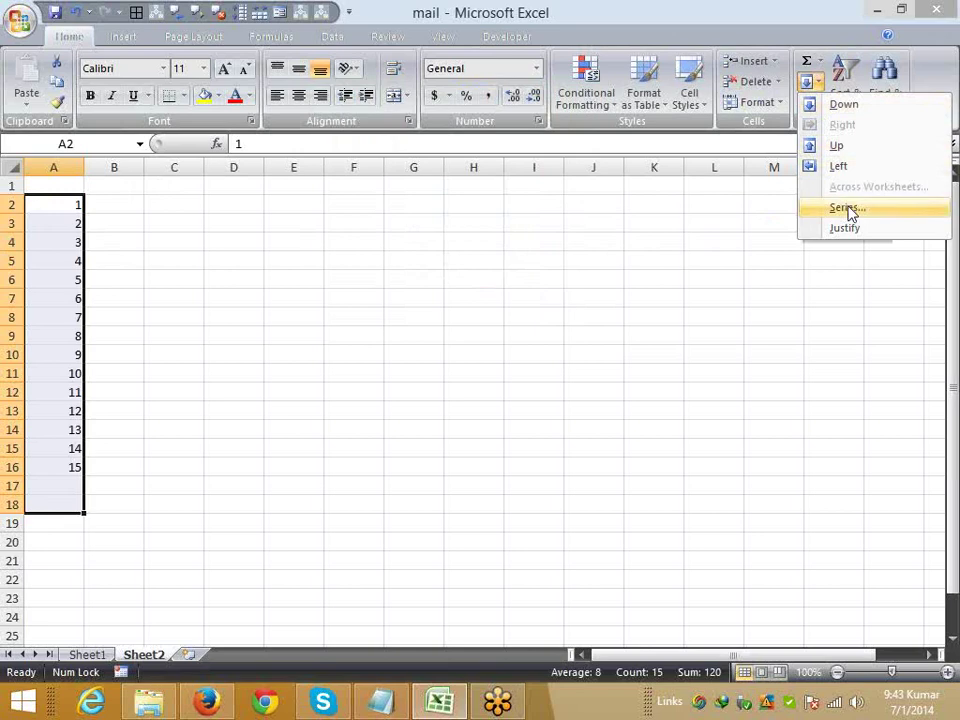
- Fill column A with a series stepping by 3 up to stop value 50, then clear it
{"action": "left_click", "coordinate": [849, 209]}
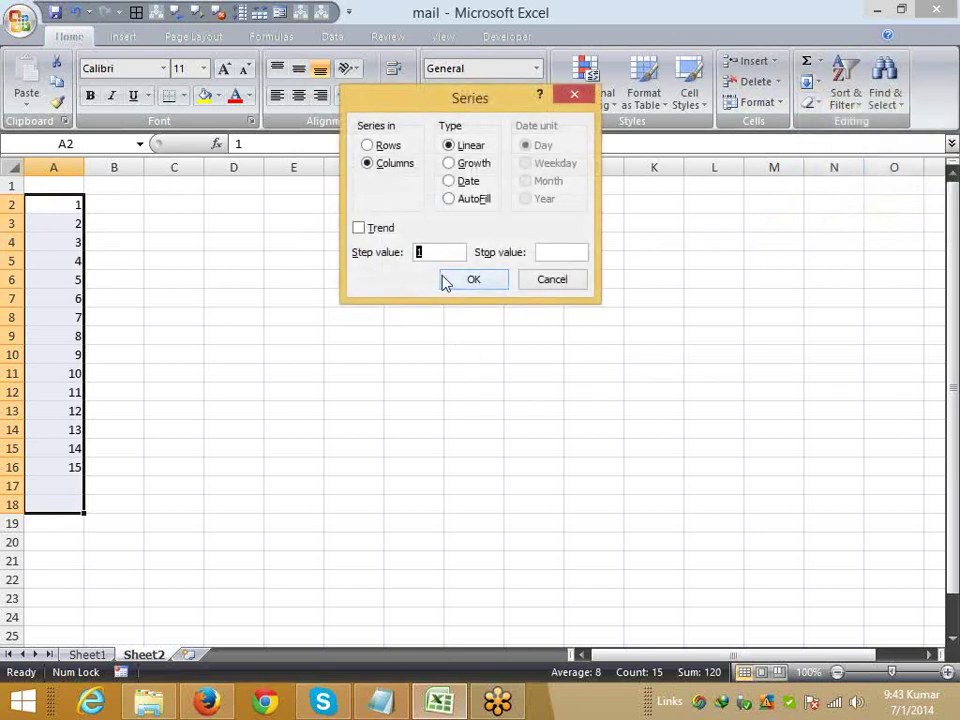
{"action": "type", "text": "3"}
{"action": "left_click", "coordinate": [550, 252]}
{"action": "type", "text": "50"}
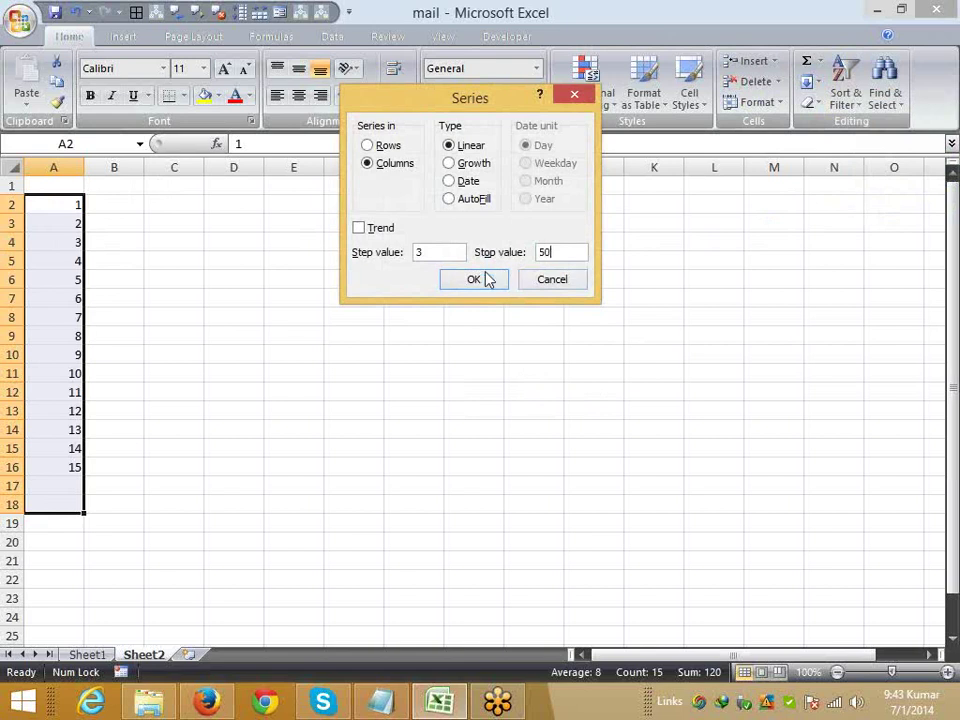
{"action": "left_click", "coordinate": [478, 278]}
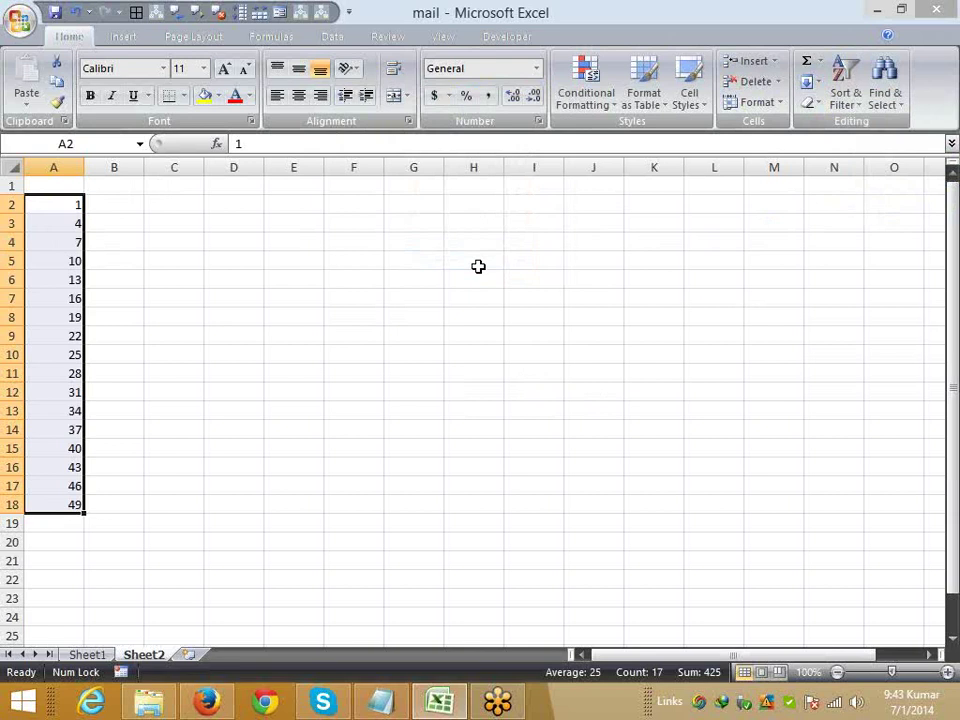
{"action": "key", "text": "Delete"}
- Enter 2 in A2 and select A2:A14
{"action": "key", "text": "Up"}
{"action": "key", "text": "Down"}
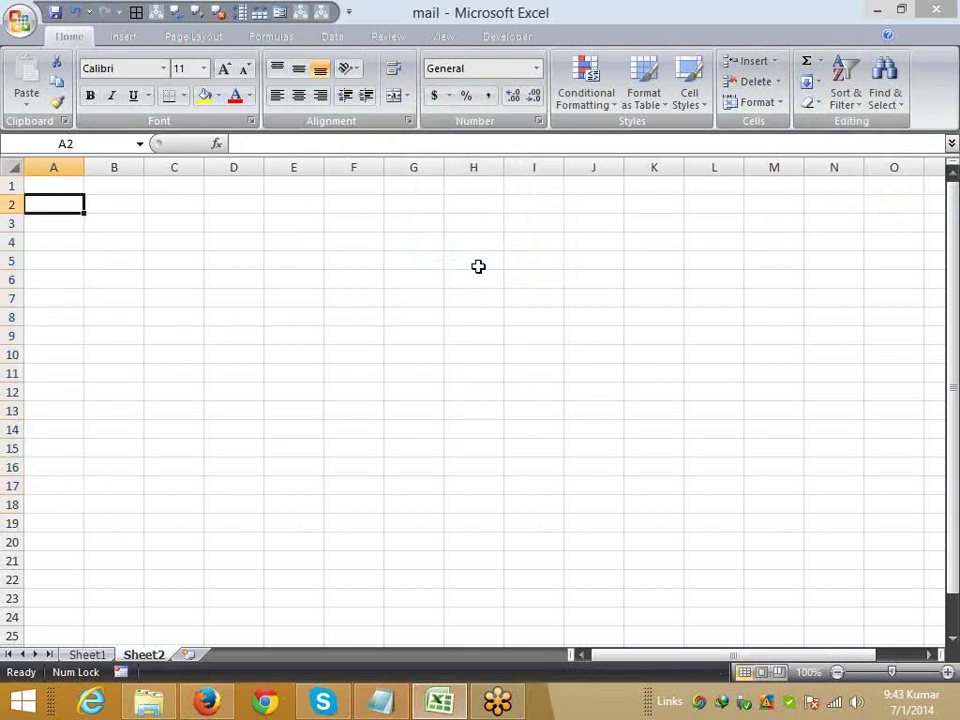
{"action": "type", "text": "2"}
{"action": "key", "text": "Return"}
{"action": "key", "text": "Up"}
{"action": "key", "text": "shift+Down"}
{"action": "key", "text": "shift+Down"}
{"action": "key", "text": "shift+Down"}
{"action": "key", "text": "shift+Down"}
{"action": "key", "text": "shift+Down"}
{"action": "key", "text": "shift+Down"}
{"action": "key", "text": "shift+Down"}
{"action": "key", "text": "shift+Down"}
{"action": "key", "text": "shift+Down"}
{"action": "key", "text": "shift+Down"}
{"action": "key", "text": "shift+Down"}
{"action": "key", "text": "shift+Down"}
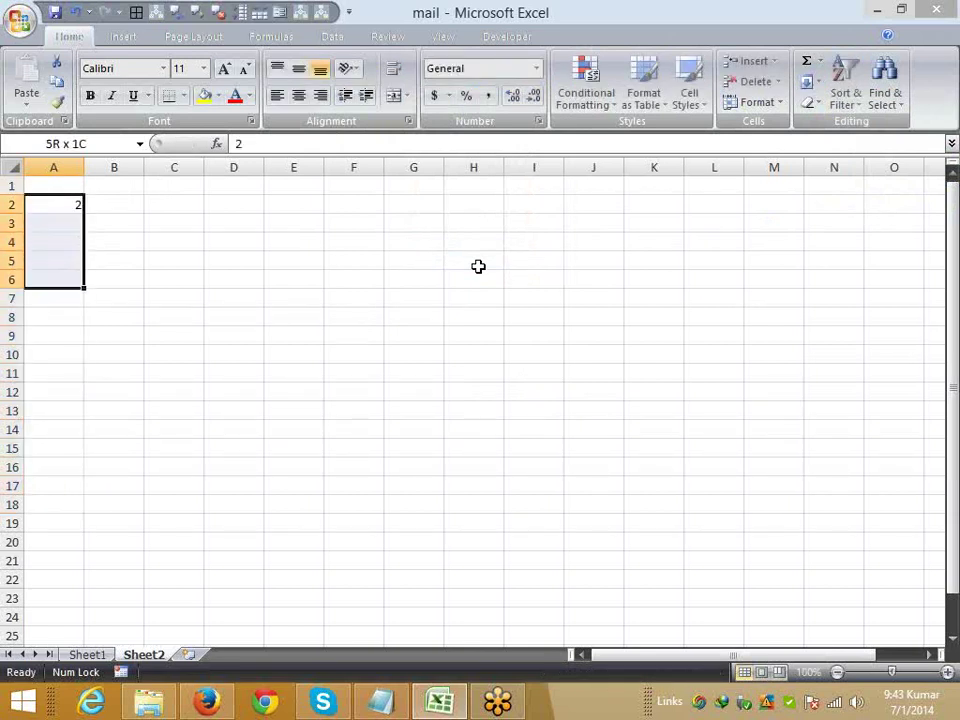
- Create a Growth series with step value 2, doubling down to 8192
{"action": "left_click", "coordinate": [812, 82]}
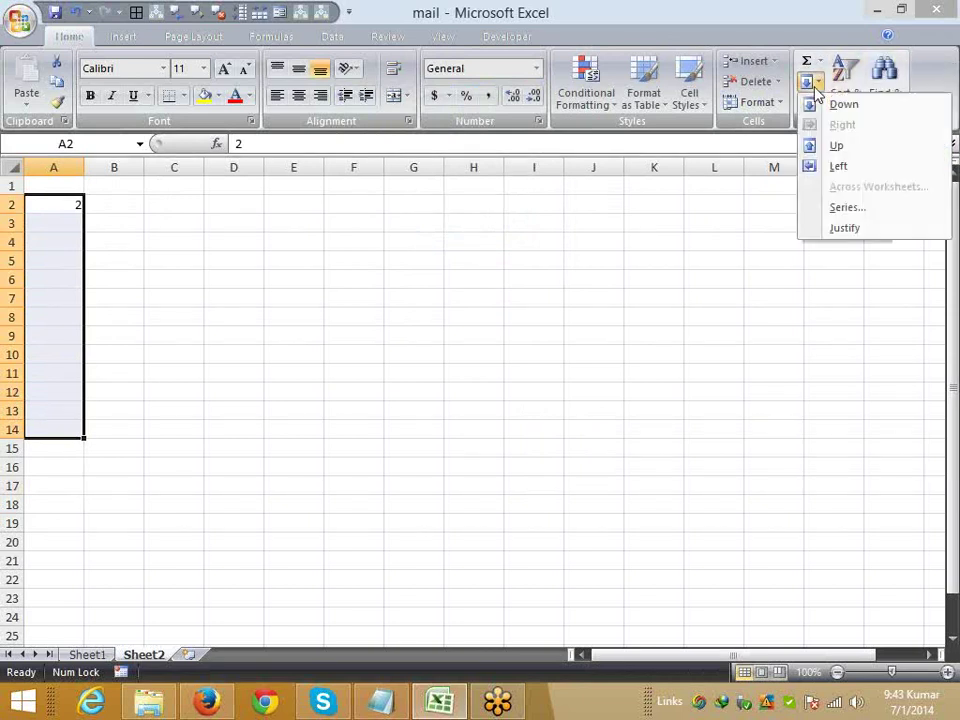
{"action": "left_click", "coordinate": [845, 207]}
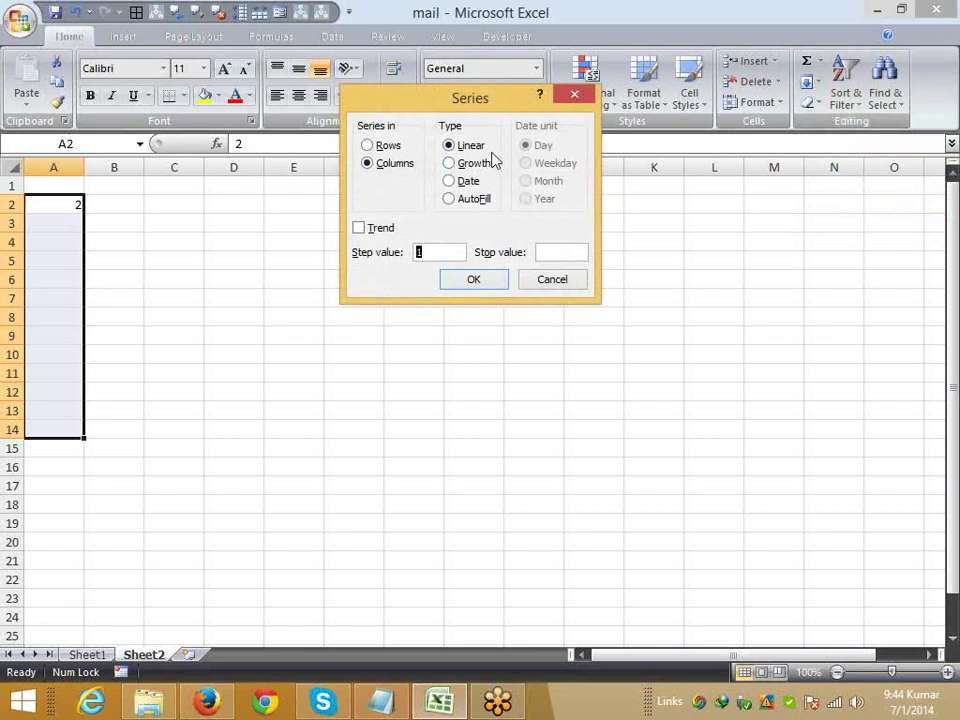
{"action": "left_click", "coordinate": [474, 163]}
{"action": "double_click", "coordinate": [416, 256]}
{"action": "type", "text": "2"}
{"action": "left_click", "coordinate": [462, 281]}
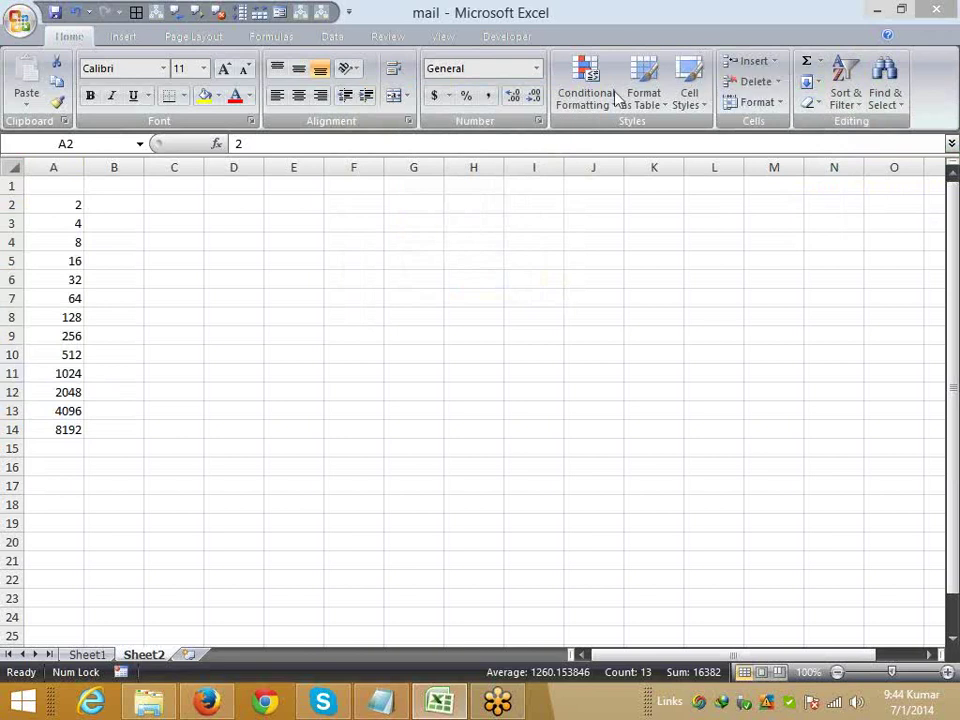
{"action": "key", "text": "ctrl+shift+Down"}
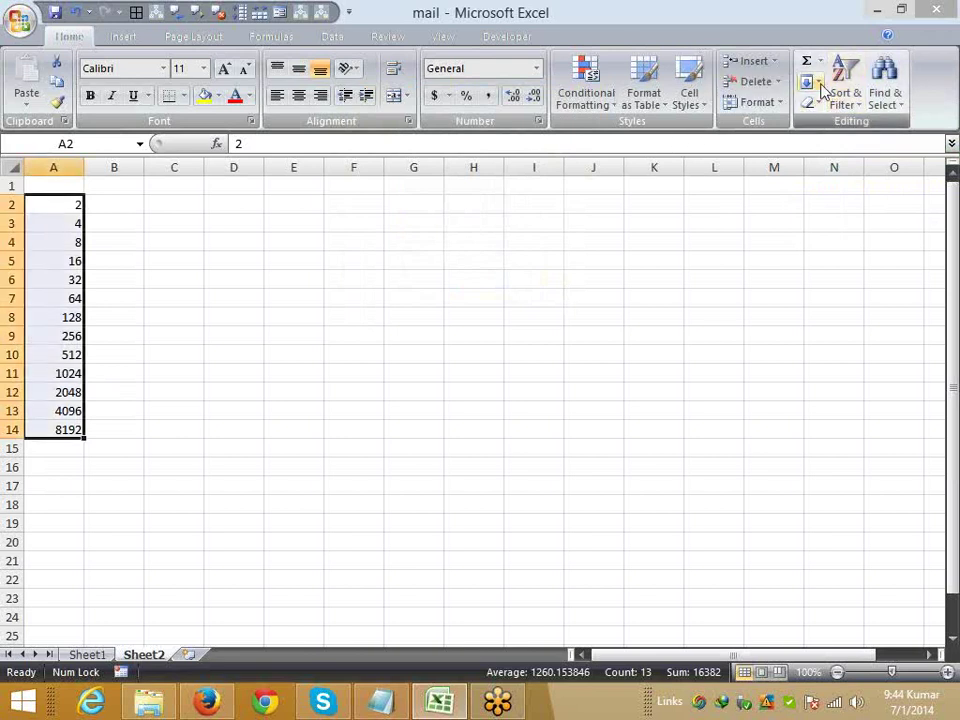
- Set up a Growth series with step 2 and stop value 512 in Fill > Series
{"action": "left_click", "coordinate": [812, 84]}
{"action": "left_click", "coordinate": [846, 207]}
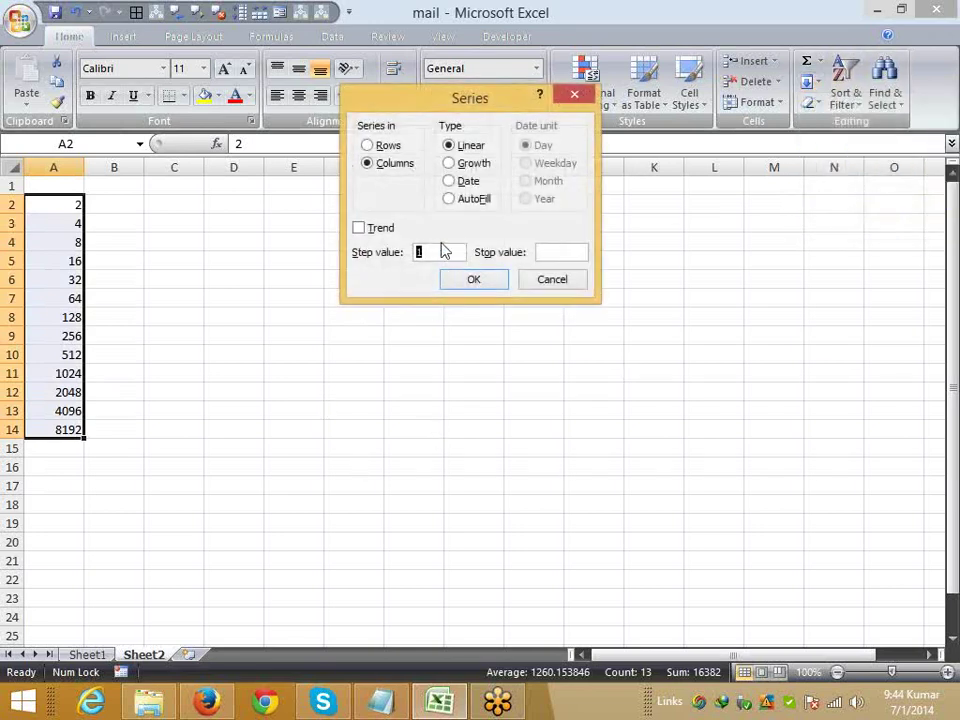
{"action": "type", "text": "2"}
{"action": "left_click", "coordinate": [470, 163]}
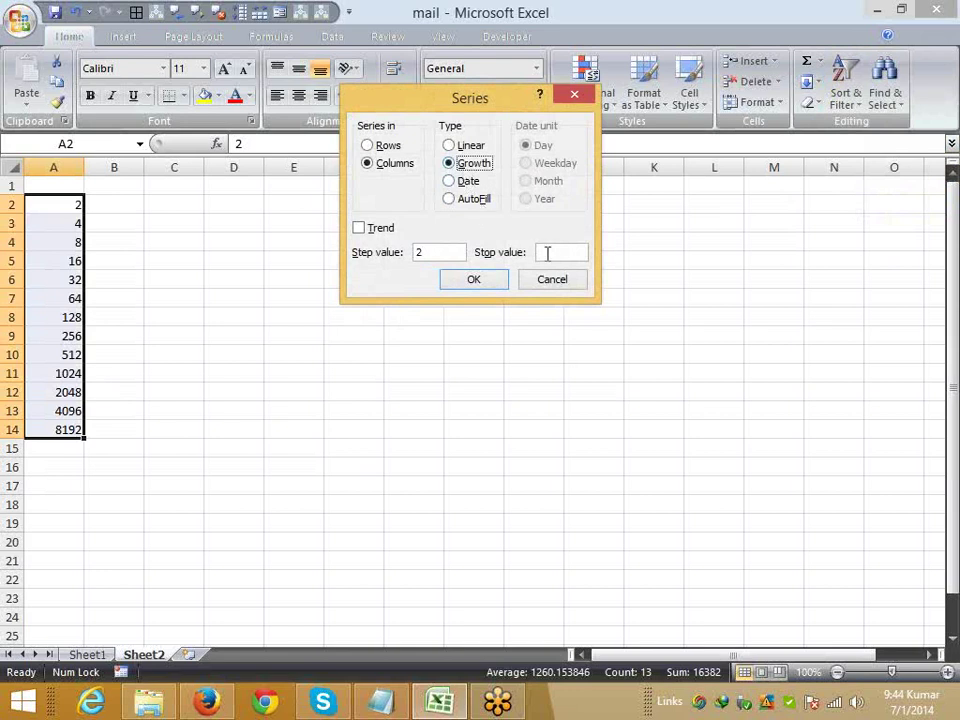
{"action": "left_click", "coordinate": [551, 253]}
{"action": "type", "text": "100"}
{"action": "key", "text": "BackSpace"}
{"action": "key", "text": "BackSpace"}
{"action": "key", "text": "BackSpace"}
{"action": "key", "text": "BackSpace"}
{"action": "type", "text": "512"}
{"action": "key", "text": "Return"}
- Clear the generated numbers below the 2 and select A2 down to A17
{"action": "key", "text": "Down"}
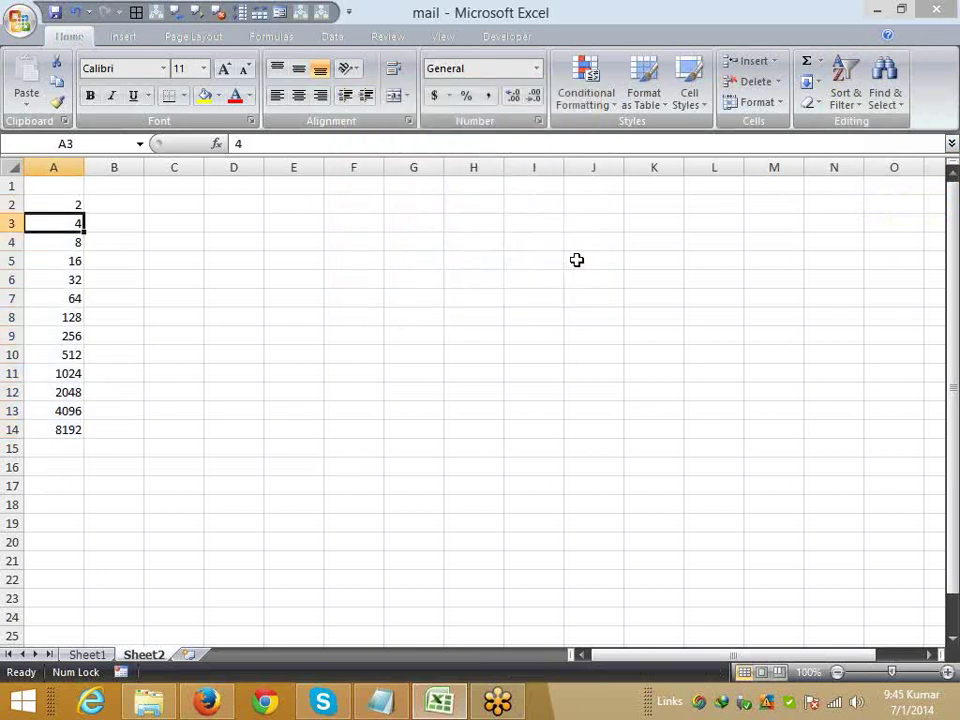
{"action": "key", "text": "ctrl+shift+Down"}
{"action": "key", "text": "Delete"}
{"action": "key", "text": "Up"}
{"action": "key", "text": "shift+Down"}
{"action": "key", "text": "shift+Down"}
{"action": "key", "text": "shift+Down"}
{"action": "key", "text": "shift+Down"}
{"action": "key", "text": "shift+Down"}
{"action": "key", "text": "shift+Down"}
{"action": "key", "text": "shift+Down"}
{"action": "key", "text": "shift+Down"}
{"action": "key", "text": "shift+Down"}
{"action": "key", "text": "shift+Down"}
{"action": "key", "text": "shift+Down"}
{"action": "key", "text": "shift+Down"}
{"action": "key", "text": "shift+Down"}
{"action": "key", "text": "shift+Down"}
{"action": "key", "text": "shift+Down"}
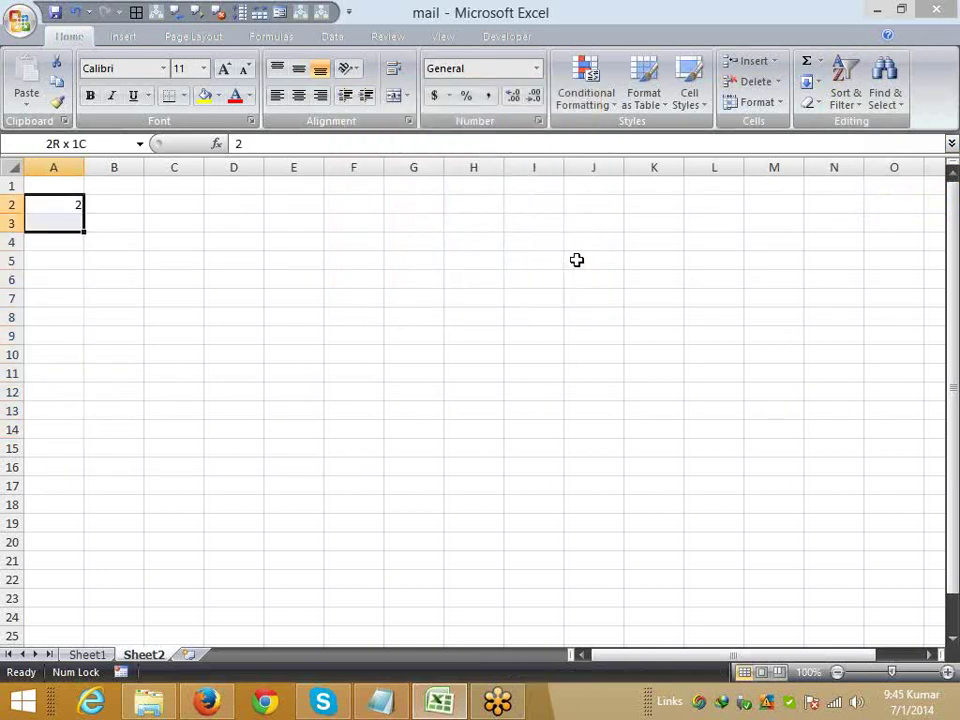
- Generate a Growth series with step 2 up to stop value 512 in column A
{"action": "left_click", "coordinate": [810, 81]}
{"action": "left_click", "coordinate": [845, 207]}
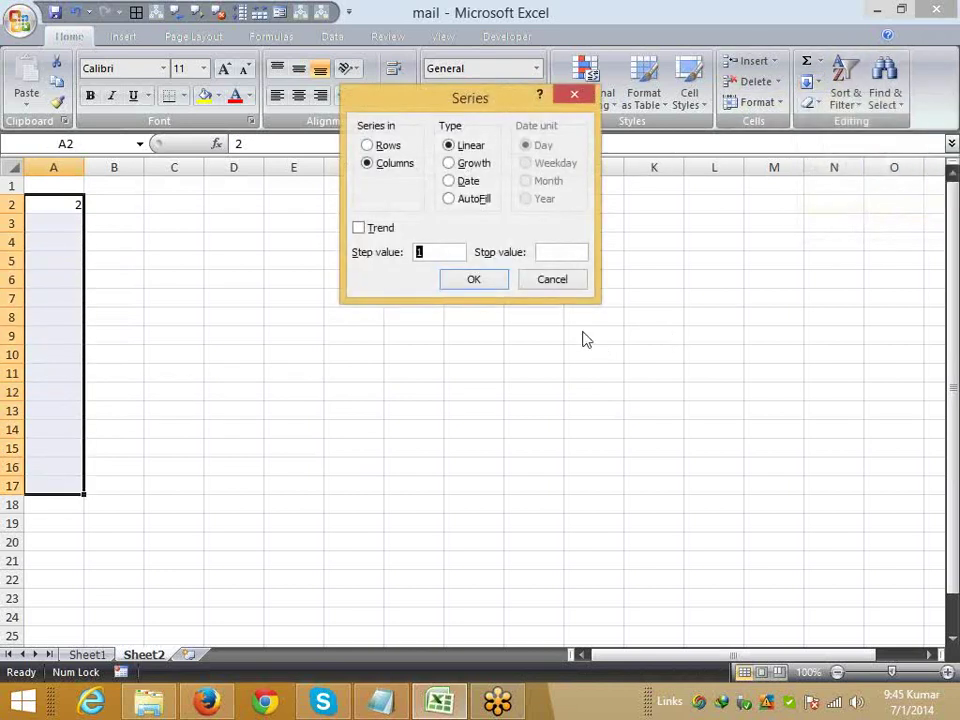
{"action": "type", "text": "2"}
{"action": "left_click", "coordinate": [470, 163]}
{"action": "left_click", "coordinate": [570, 253]}
{"action": "type", "text": "512"}
{"action": "key", "text": "Return"}
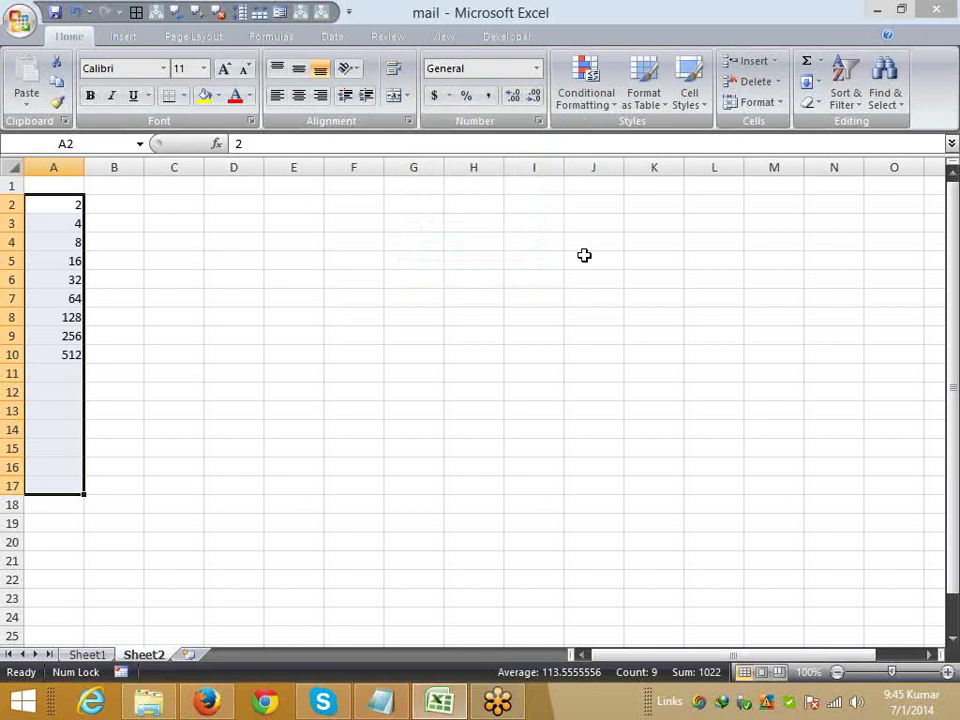
- Delete the 2 to 512 values and return to cell A1
{"action": "key", "text": "Delete"}
{"action": "key", "text": "Up"}
{"action": "key", "text": "Down"}
{"action": "key", "text": "Up"}
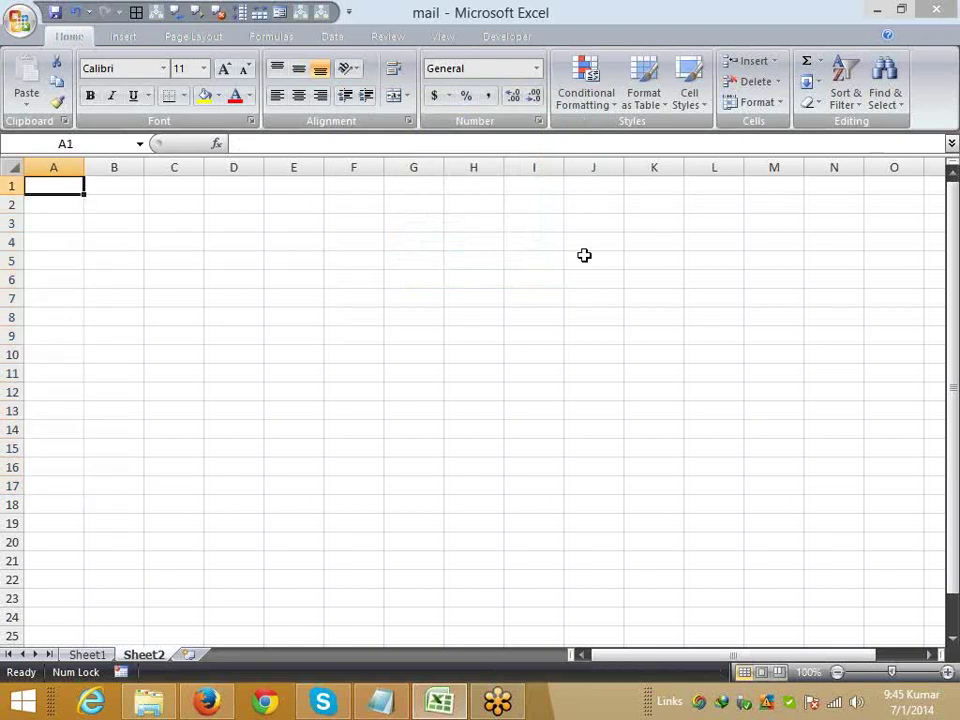
- Enter the date 1-Jun in cell A1 and select A1:A21
{"action": "type", "text": "1"}
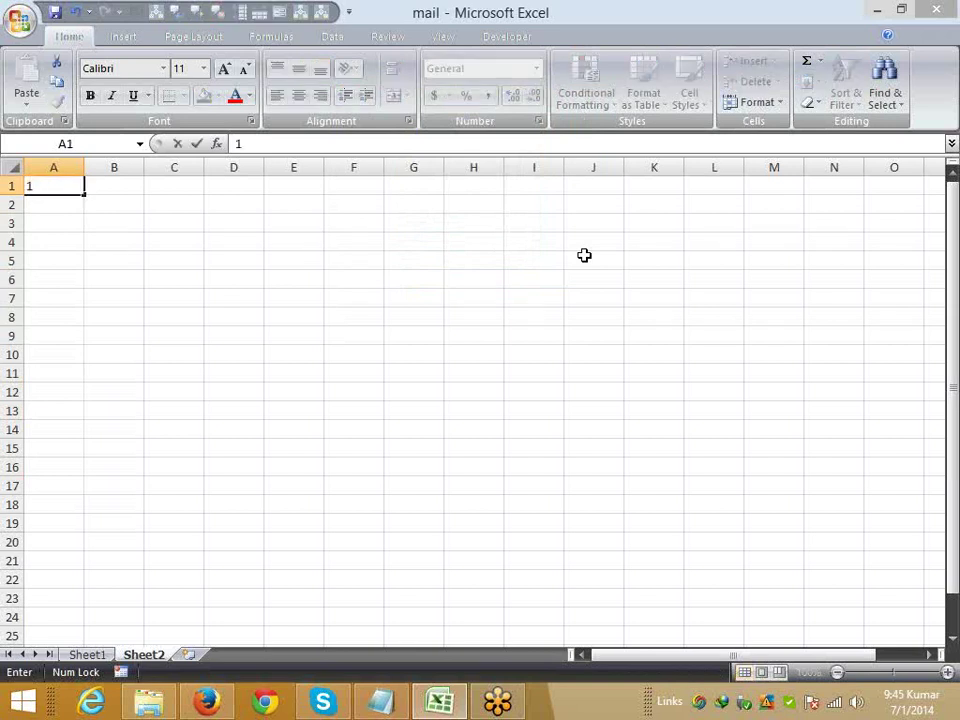
{"action": "type", "text": "-"}
{"action": "type", "text": "jun"}
{"action": "key", "text": "Return"}
{"action": "key", "text": "Up"}
{"action": "key", "text": "shift+Down"}
{"action": "key", "text": "shift+Down"}
{"action": "key", "text": "shift+Down"}
{"action": "key", "text": "shift+Down"}
{"action": "key", "text": "shift+Down"}
{"action": "key", "text": "shift+Down"}
{"action": "key", "text": "shift+Down"}
{"action": "key", "text": "shift+Down"}
{"action": "key", "text": "shift+Down"}
{"action": "key", "text": "shift+Down"}
{"action": "key", "text": "shift+Down"}
{"action": "key", "text": "shift+Down"}
{"action": "key", "text": "shift+Down"}
{"action": "key", "text": "shift+Down"}
{"action": "key", "text": "shift+Down"}
{"action": "key", "text": "shift+Down"}
{"action": "key", "text": "shift+Down"}
{"action": "key", "text": "shift+Down"}
{"action": "key", "text": "shift+Down"}
{"action": "key", "text": "shift+Down"}
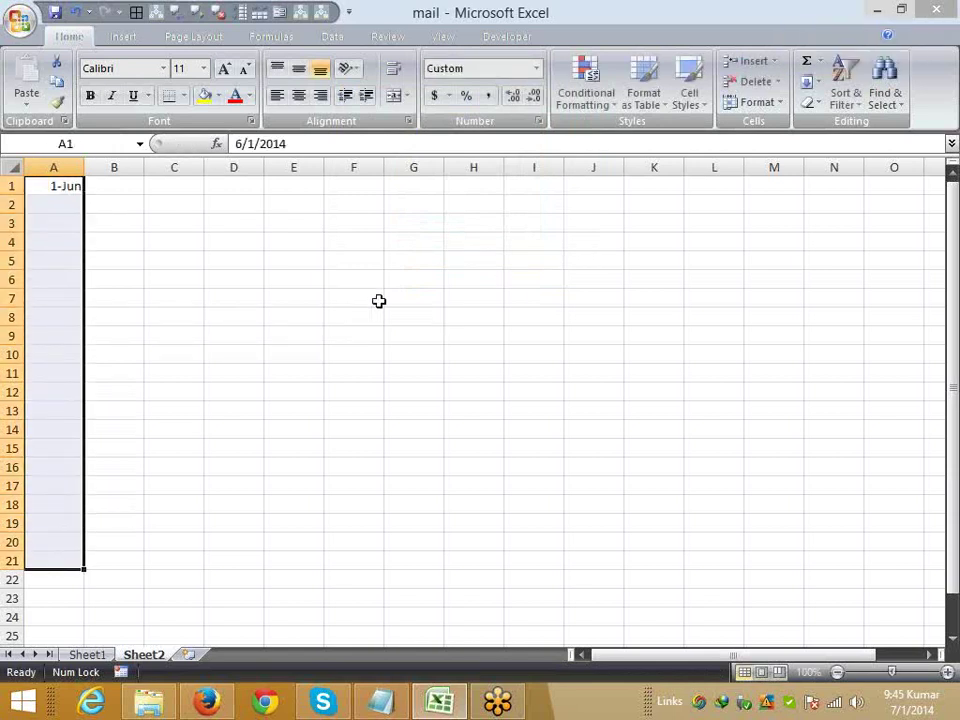
{"action": "left_click", "coordinate": [114, 223]}
- Drag-fill 1-Jun through 16-Jun down column A, undo it, and select A1:A21
{"action": "left_click", "coordinate": [75, 188]}
{"action": "left_click_drag", "start_coordinate": [86, 195], "coordinate": [45, 476]}
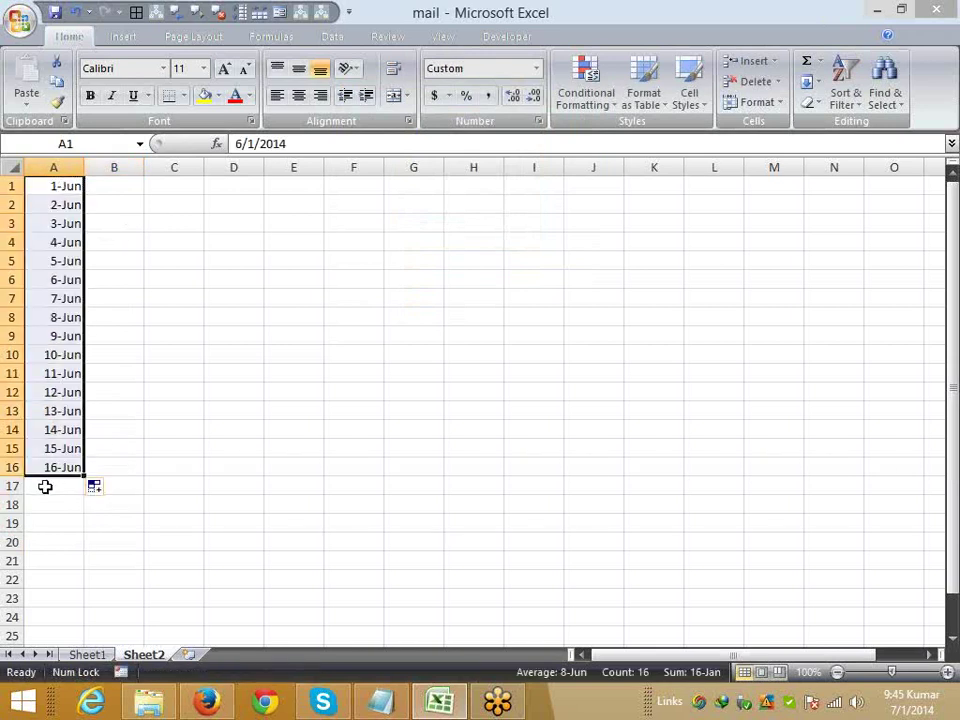
{"action": "key", "text": "ctrl+z"}
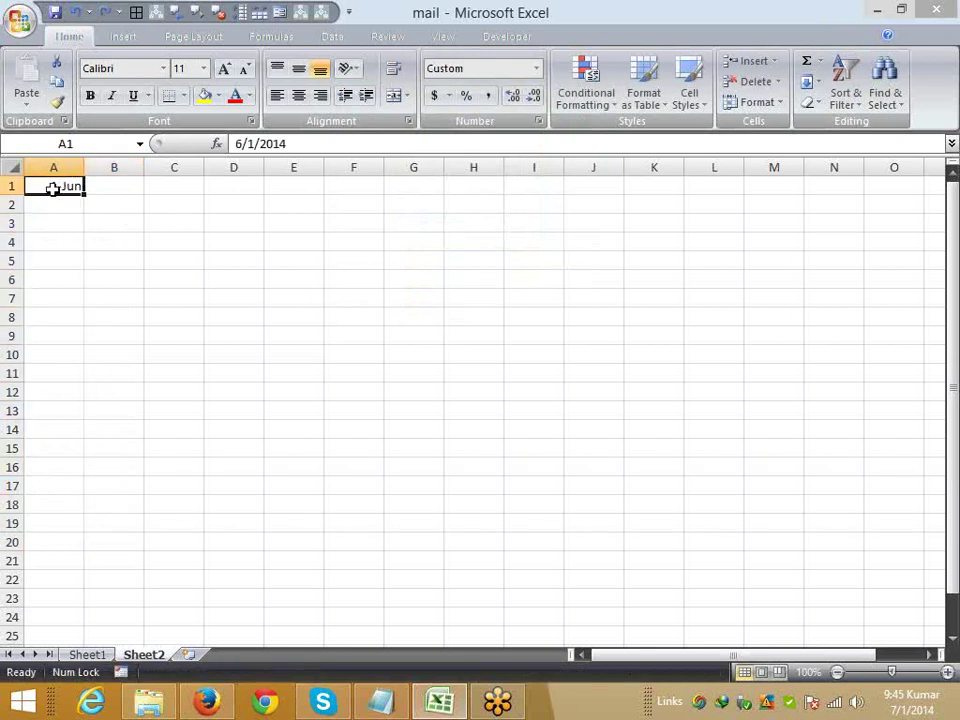
{"action": "left_click_drag", "start_coordinate": [54, 186], "coordinate": [56, 553]}
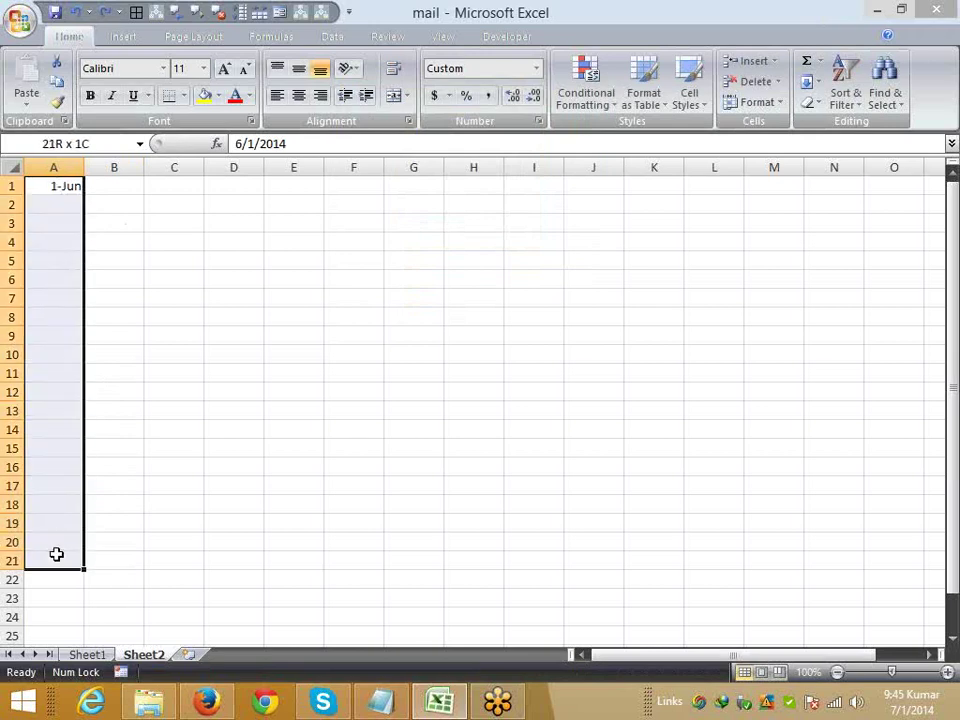
{"action": "left_click", "coordinate": [810, 82]}
{"action": "left_click", "coordinate": [847, 208]}
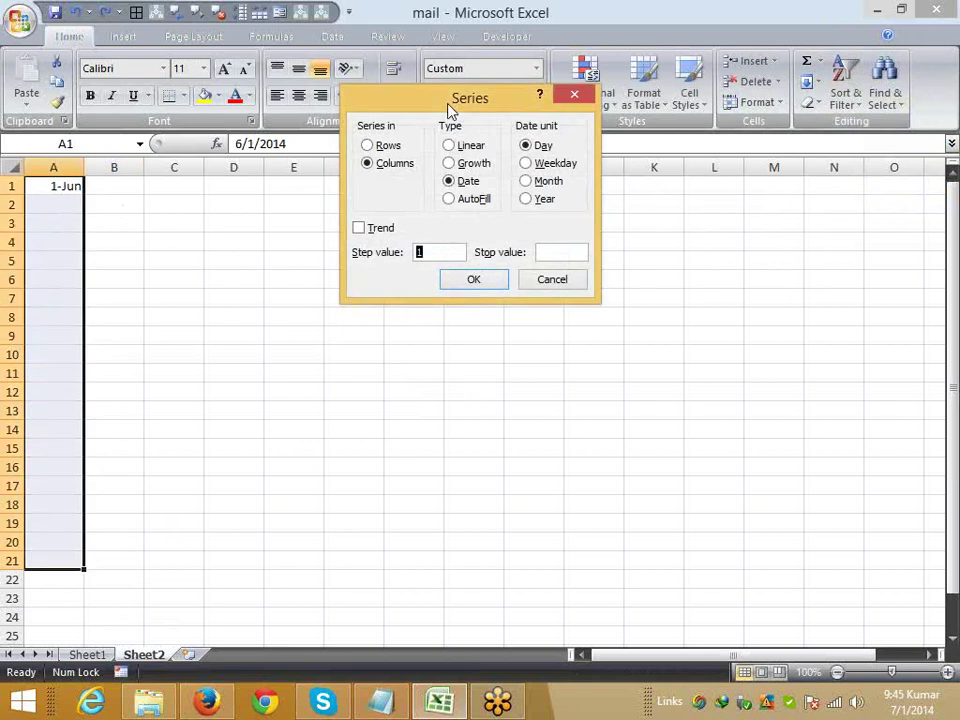
{"action": "left_click_drag", "start_coordinate": [448, 111], "coordinate": [333, 122]}
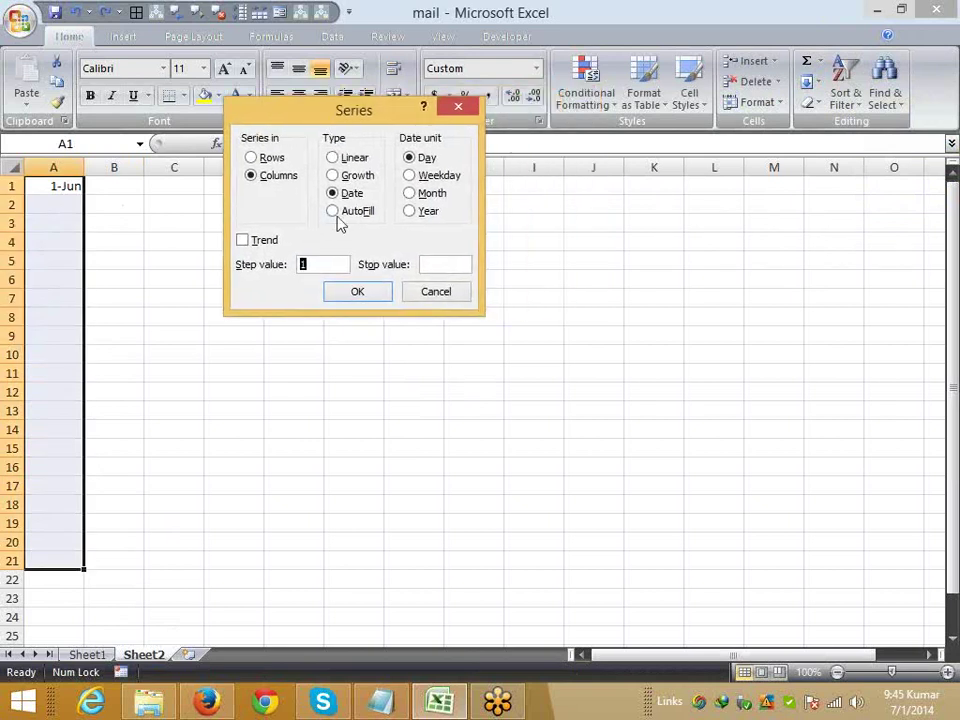
{"action": "left_click", "coordinate": [362, 294]}
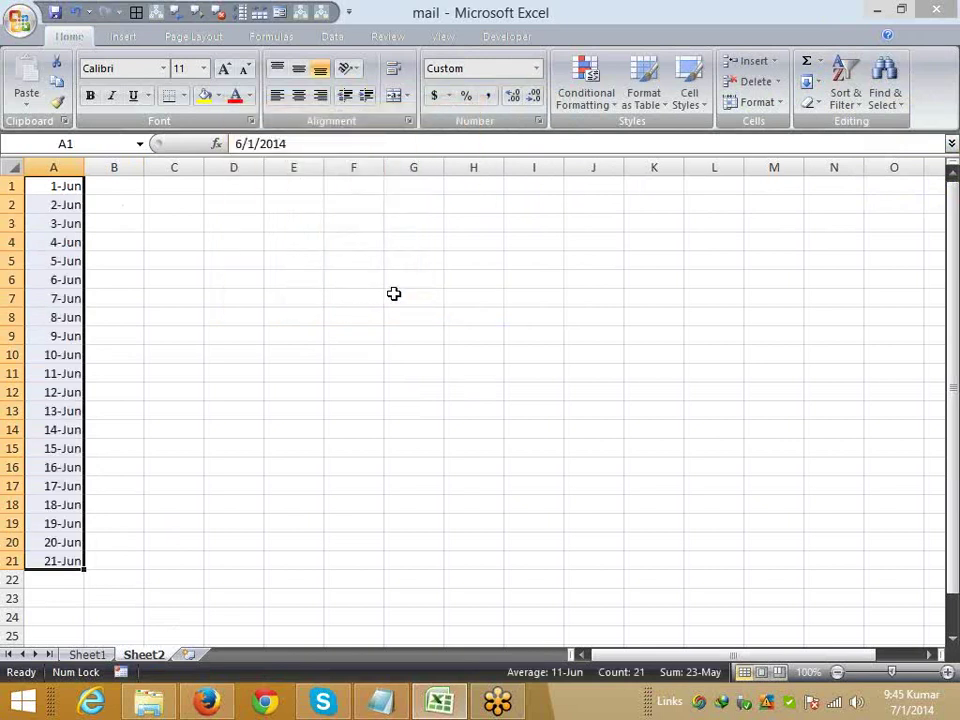
{"action": "key", "text": "ctrl+z"}
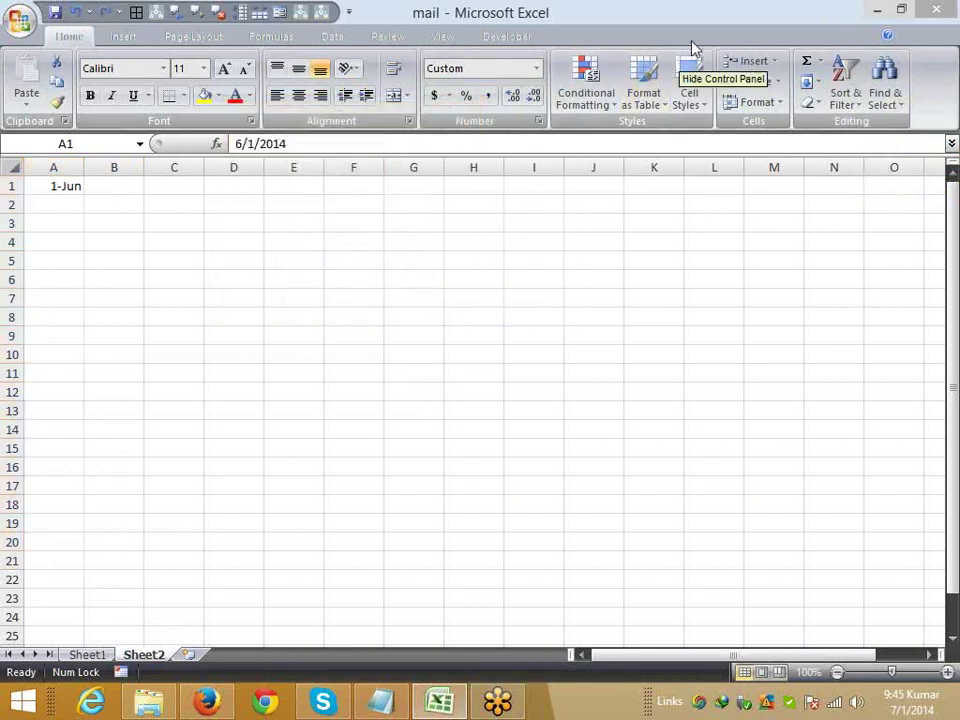
- Fill A1:A21 with a Weekday date series from 1-Jun, skipping weekends
{"action": "left_click", "coordinate": [812, 81]}
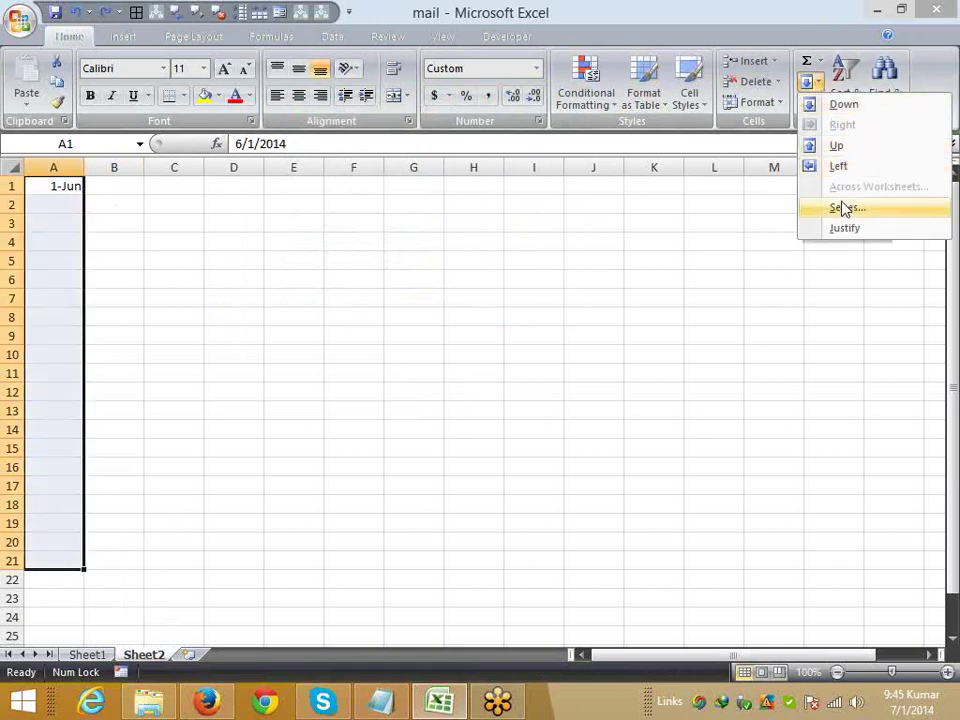
{"action": "left_click", "coordinate": [842, 208]}
{"action": "left_click", "coordinate": [410, 176]}
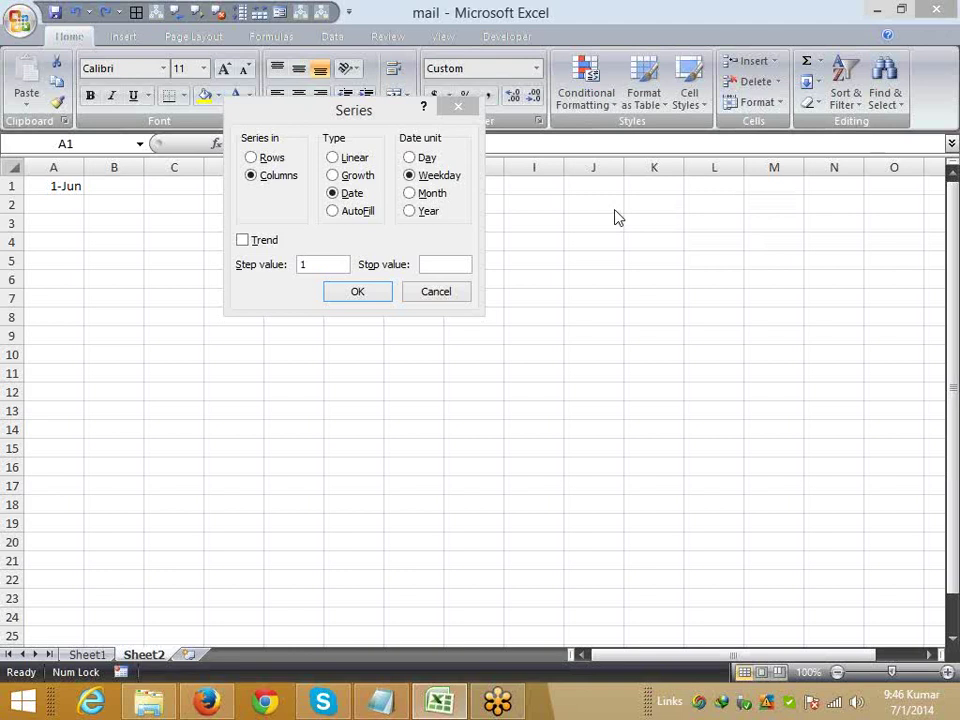
{"action": "left_click", "coordinate": [357, 292]}
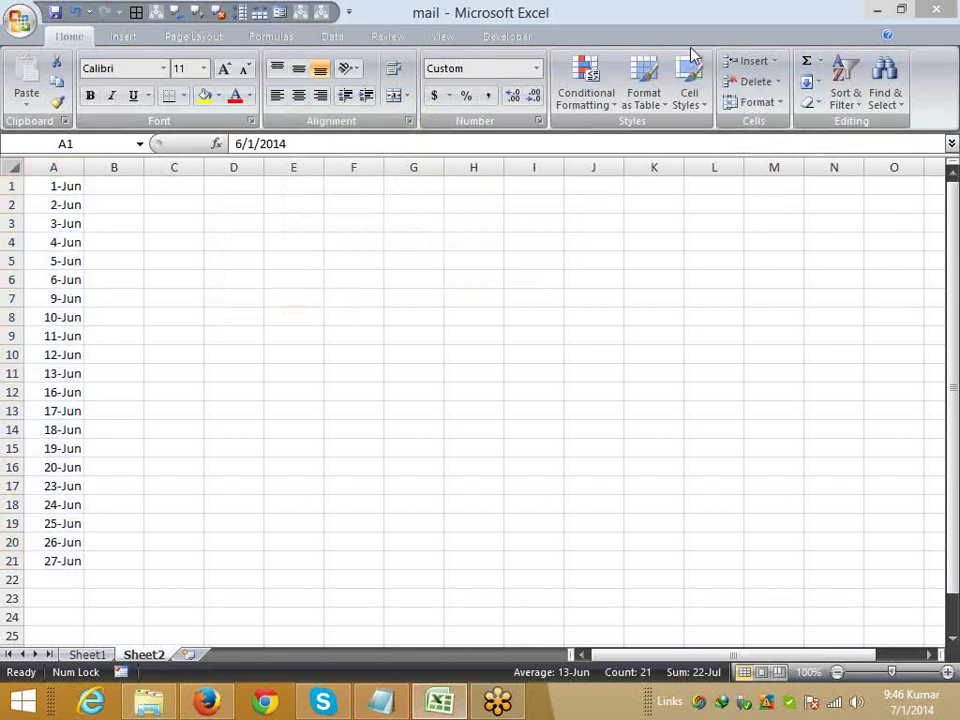
- Fill column A with a Month date series starting 1-Jun
{"action": "left_click", "coordinate": [812, 81]}
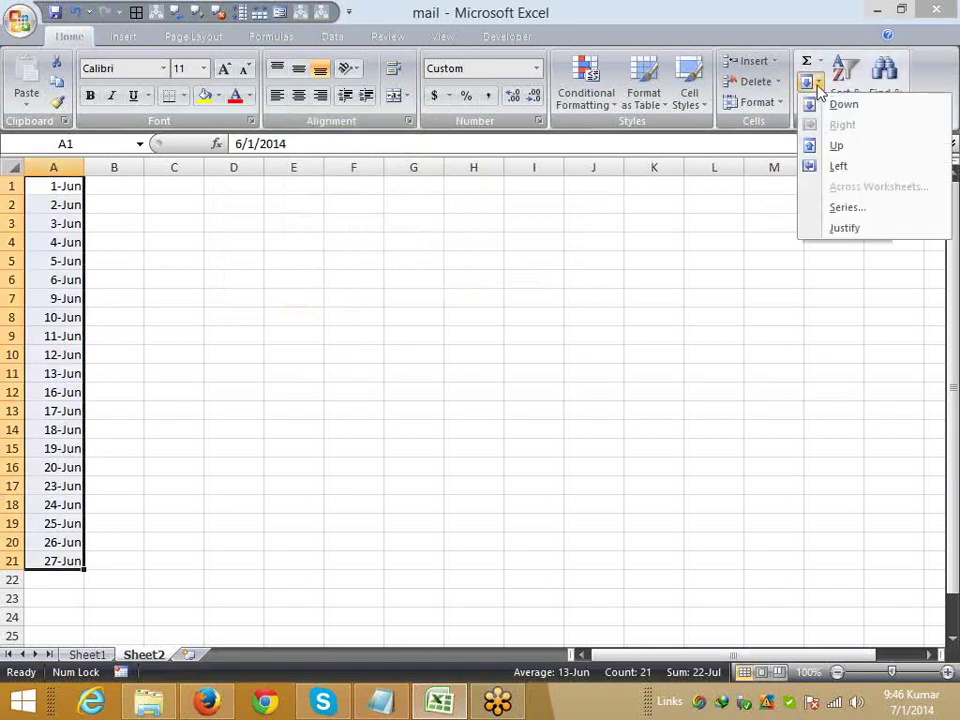
{"action": "left_click", "coordinate": [856, 212]}
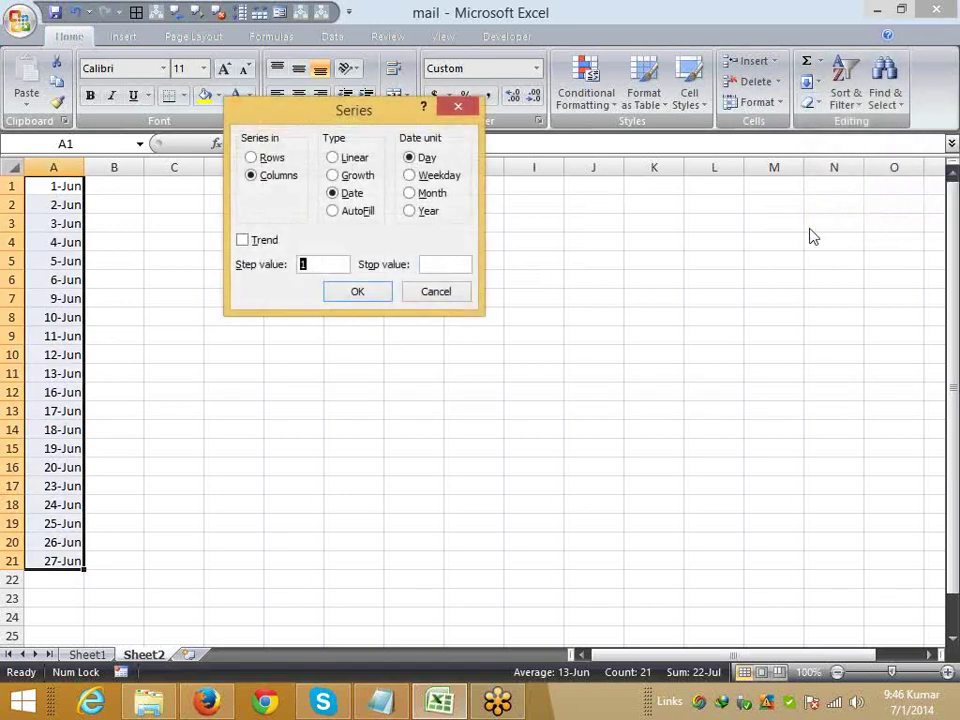
{"action": "left_click", "coordinate": [424, 193]}
{"action": "left_click", "coordinate": [362, 291]}
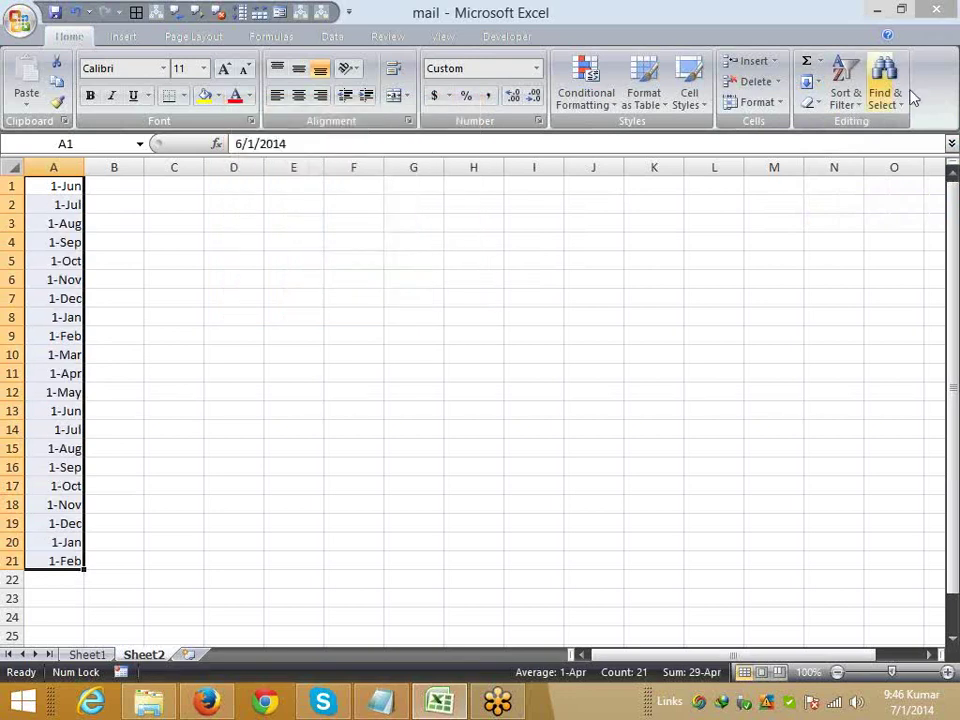
- Refill column A with a Year date series, 1-Jun-14 through 1-Jun-34
{"action": "left_click", "coordinate": [812, 81]}
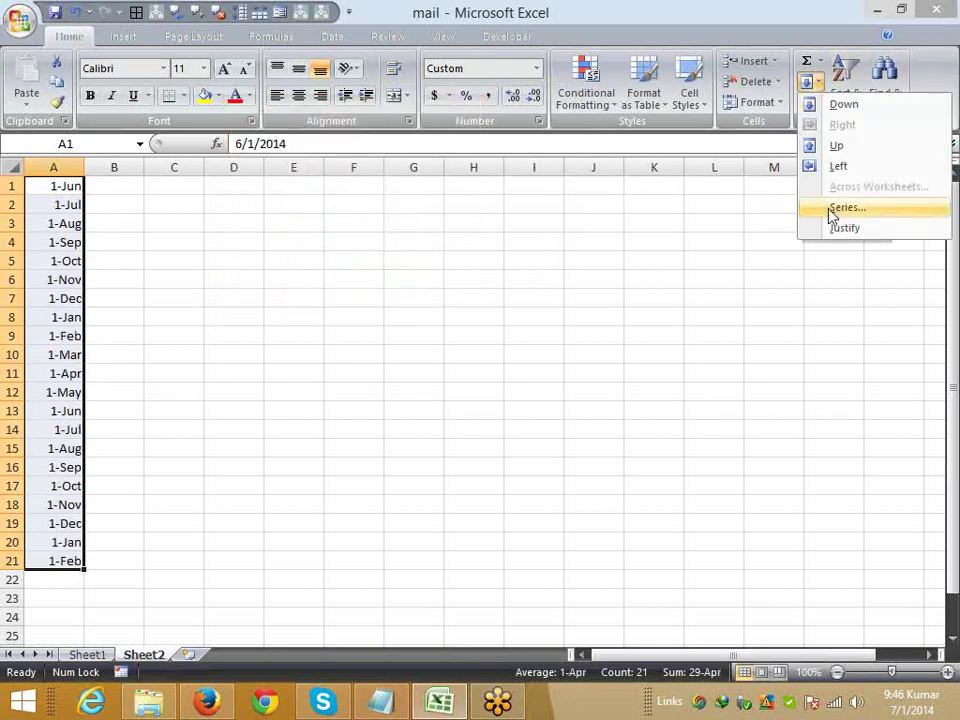
{"action": "left_click", "coordinate": [830, 208]}
{"action": "left_click", "coordinate": [428, 212]}
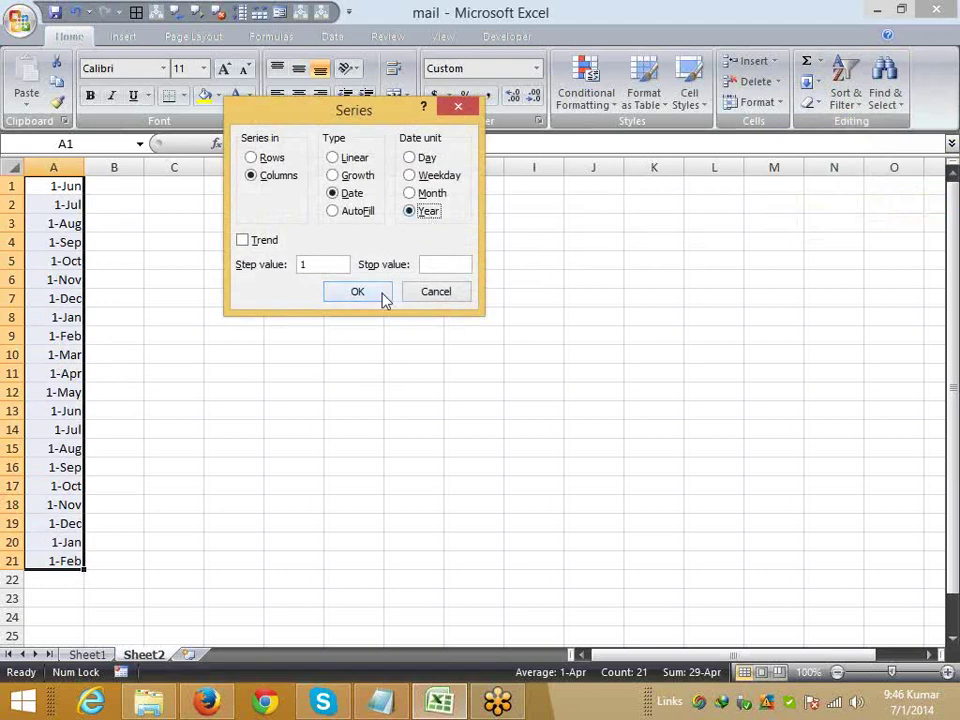
{"action": "left_click", "coordinate": [380, 294]}
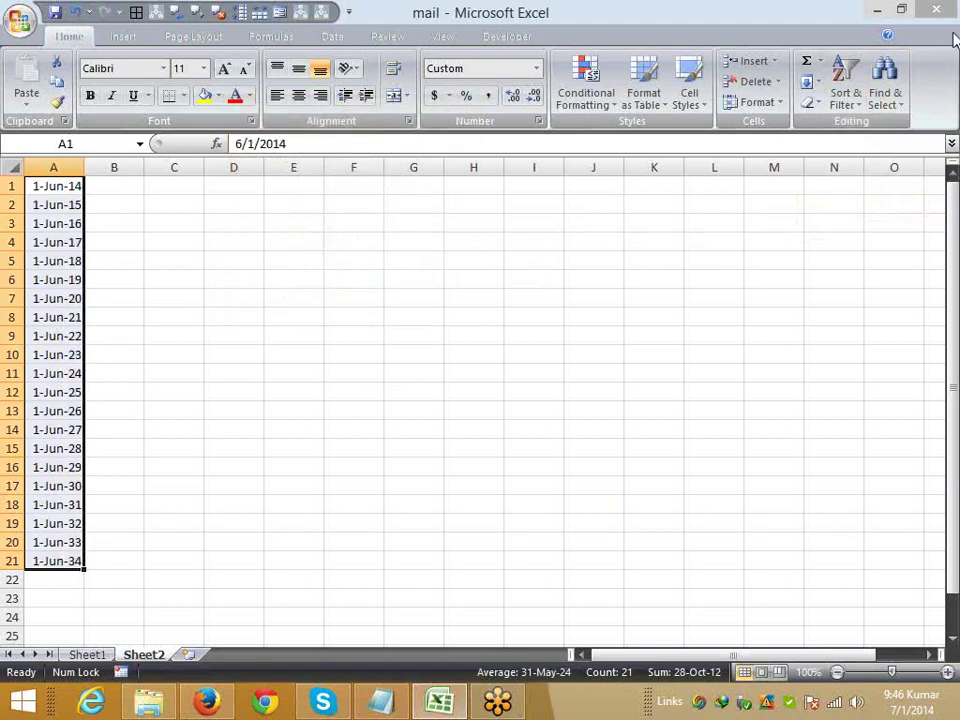
{"action": "left_click", "coordinate": [951, 48]}
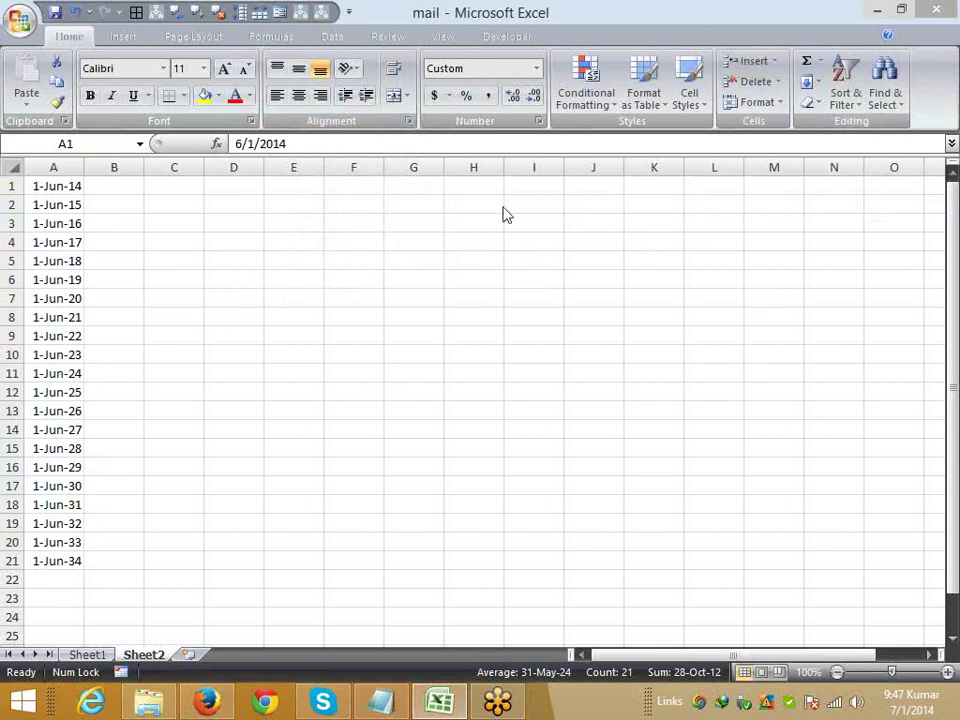
- Delete the yearly dates from A1:A21
{"action": "key", "text": "ctrl+shift+Down"}
{"action": "key", "text": "Delete"}
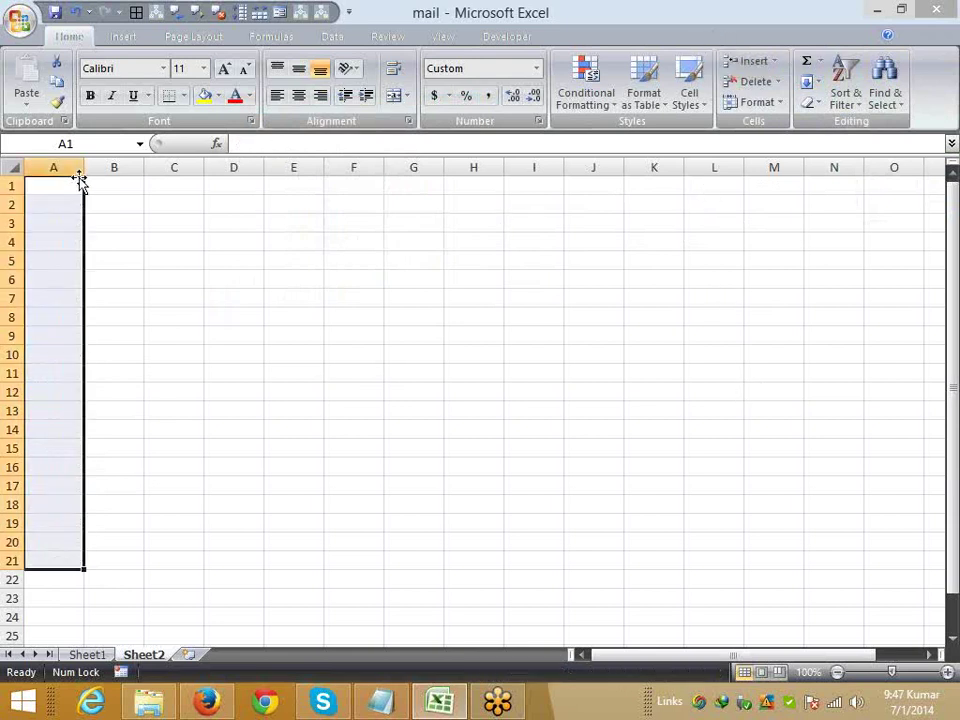
{"action": "left_click", "coordinate": [816, 82]}
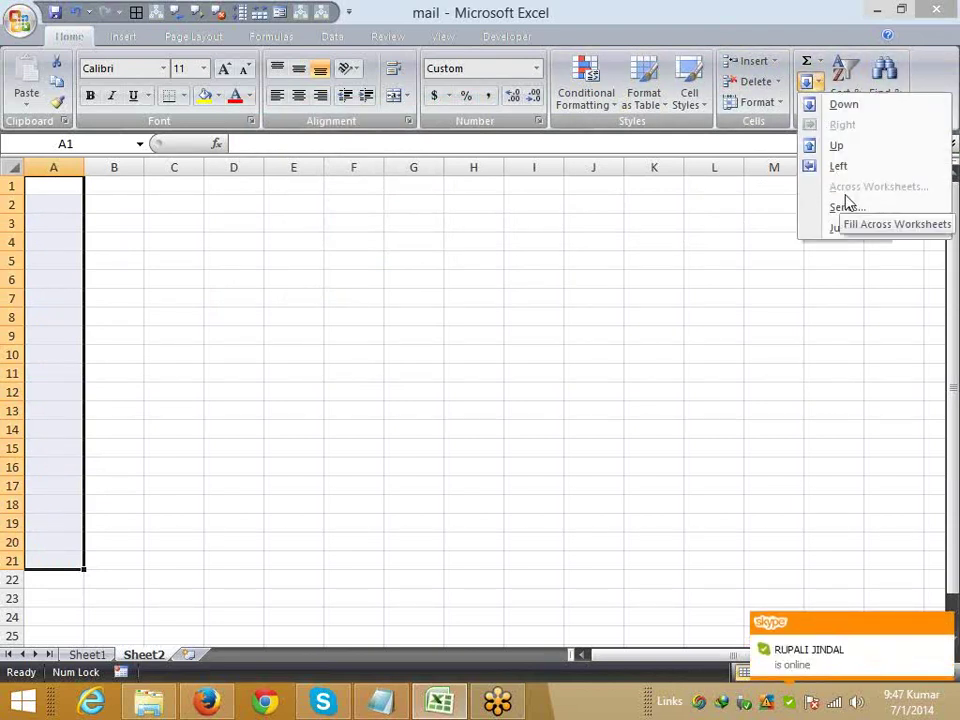
{"action": "left_click", "coordinate": [97, 655]}
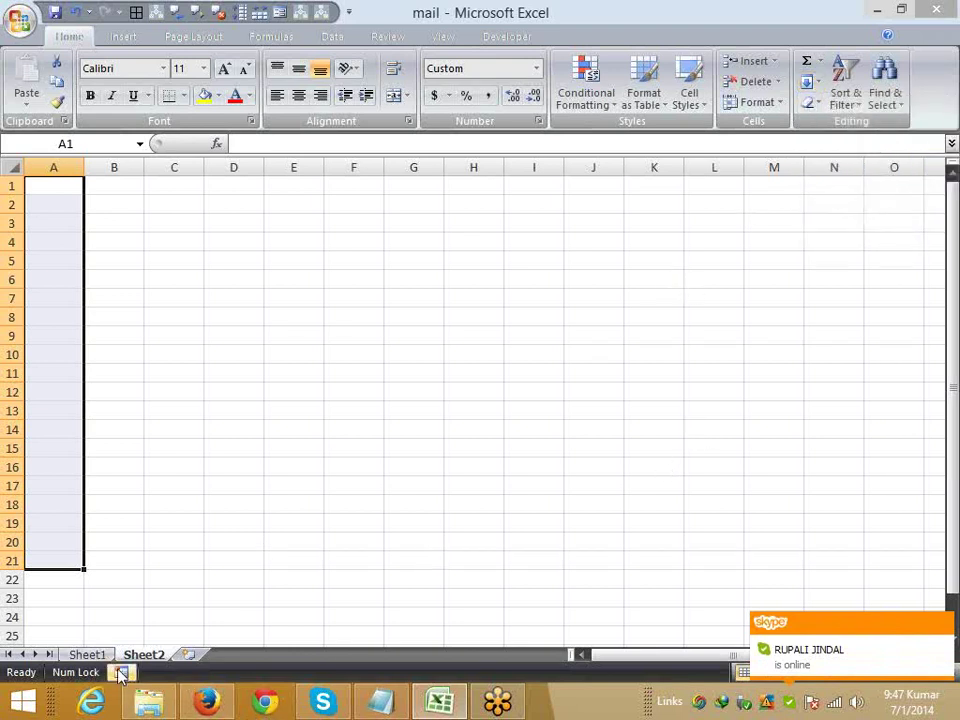
- Group Sheet1 with Sheet2 and select cell G11
{"action": "left_click", "coordinate": [100, 656], "text": "ctrl"}
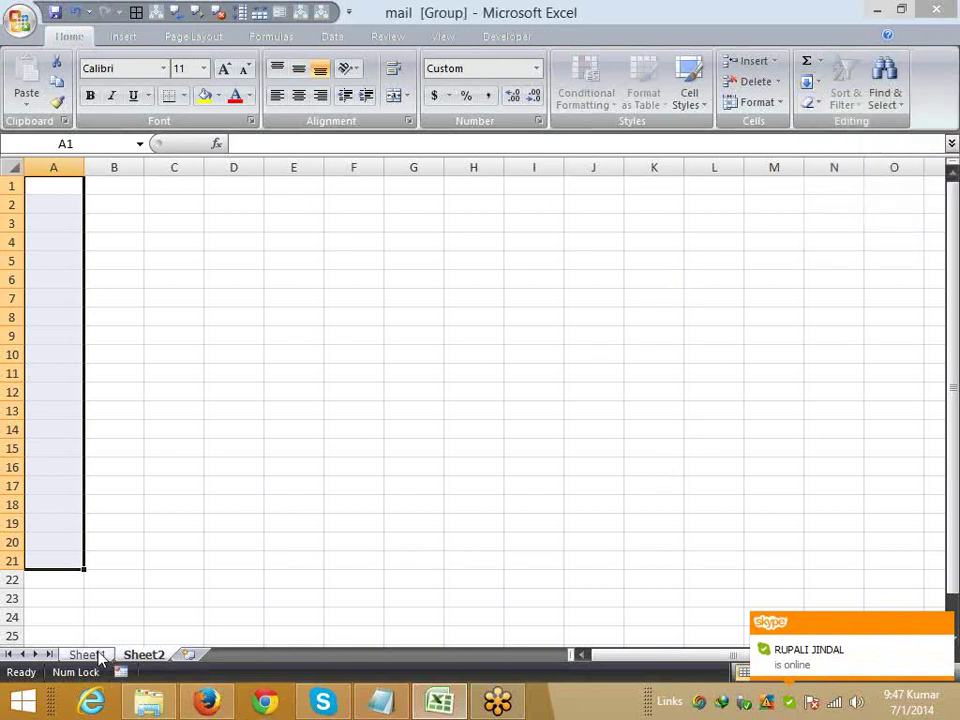
{"action": "left_click", "coordinate": [818, 84]}
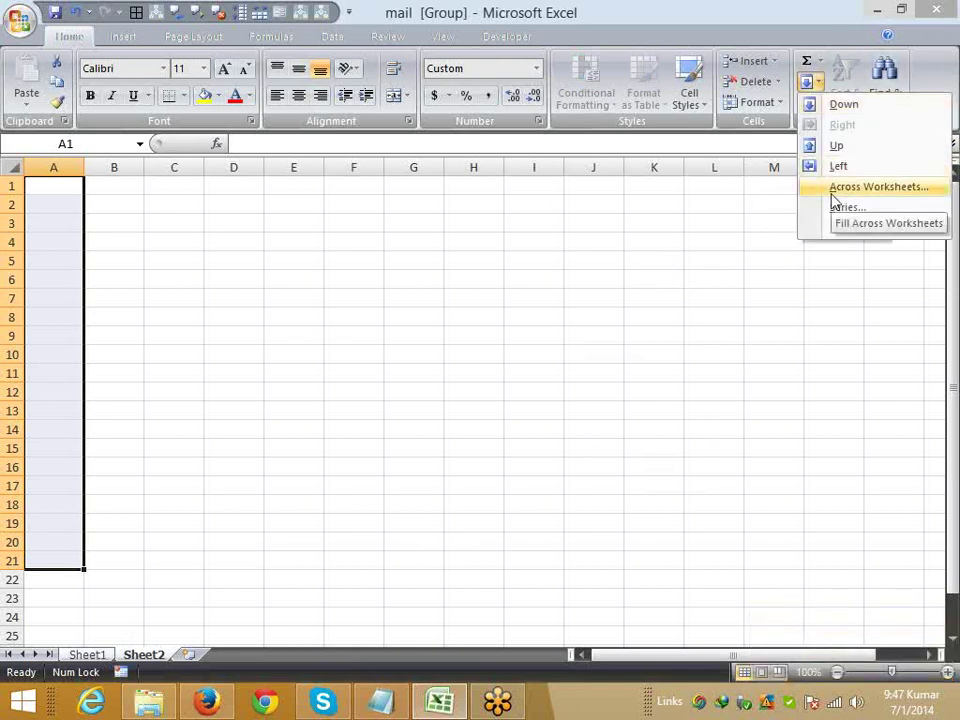
{"action": "key", "text": "Escape"}
{"action": "left_click", "coordinate": [416, 376]}
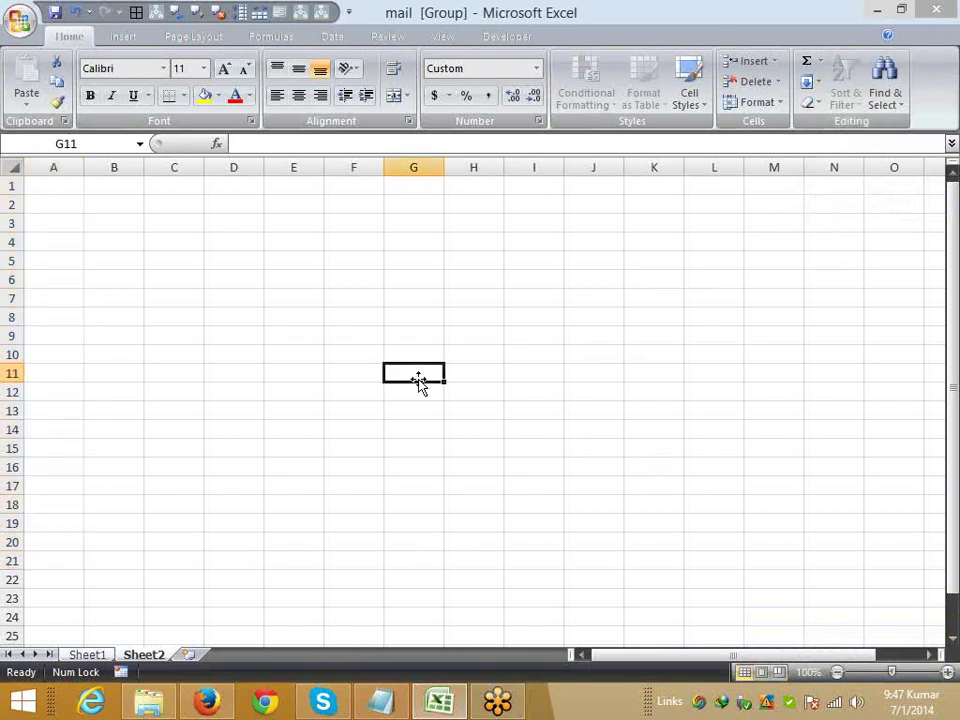
- Add a worksheet after Sheet2, then create new blank workbook Book2 with Ctrl+N
{"action": "left_click", "coordinate": [187, 655]}
{"action": "left_click", "coordinate": [143, 656]}
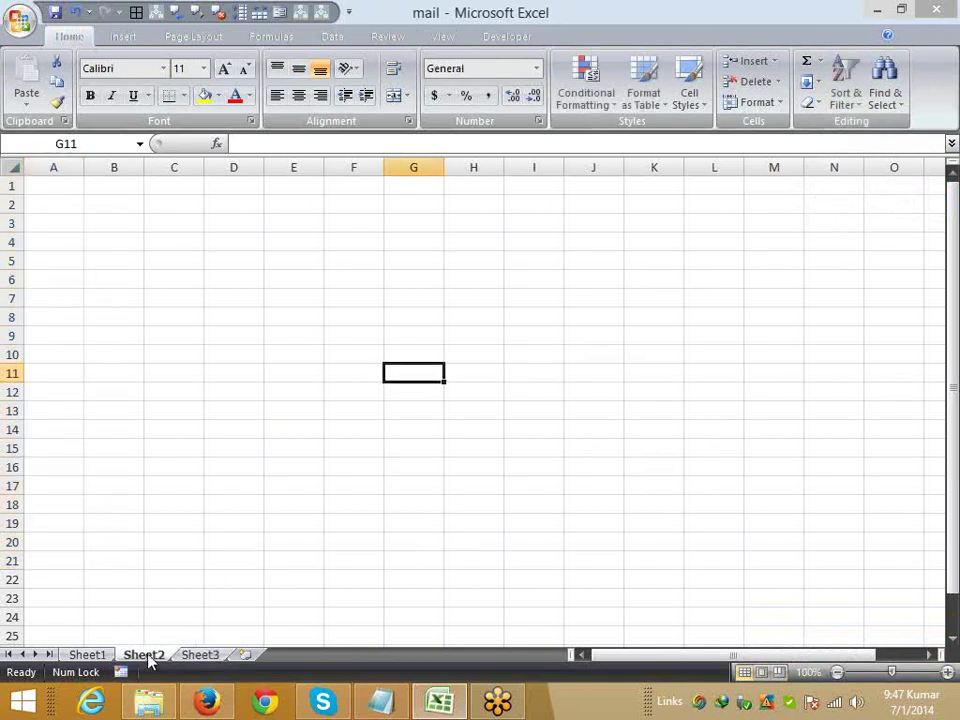
{"action": "key", "text": "ctrl+n"}
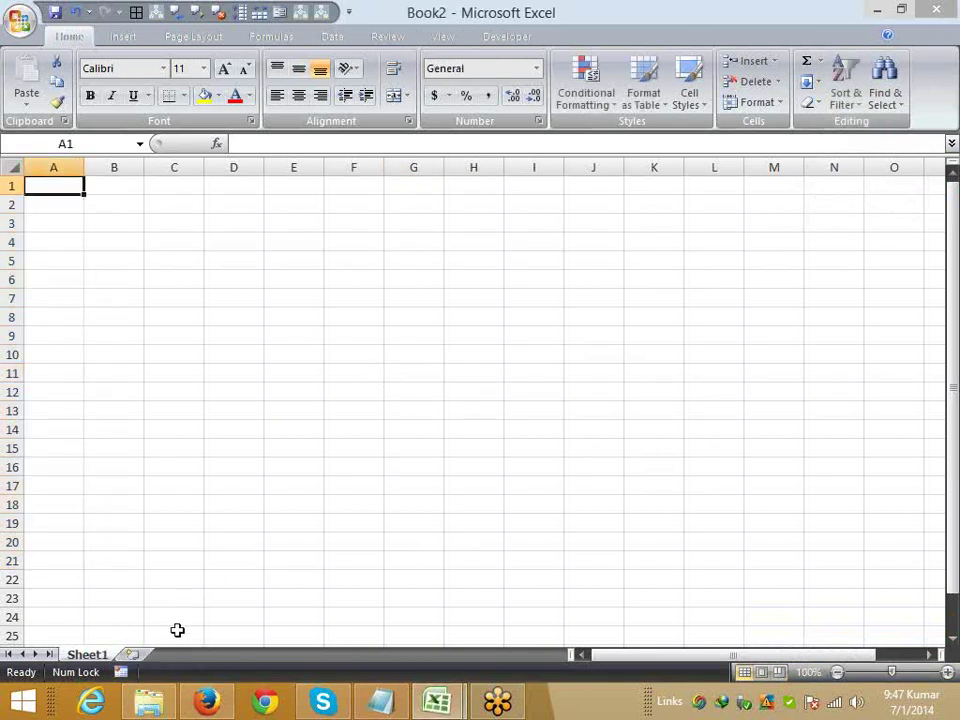
- Add six new worksheets so the workbook runs Sheet1 to Sheet7
{"action": "left_click", "coordinate": [134, 654]}
{"action": "left_click", "coordinate": [186, 654]}
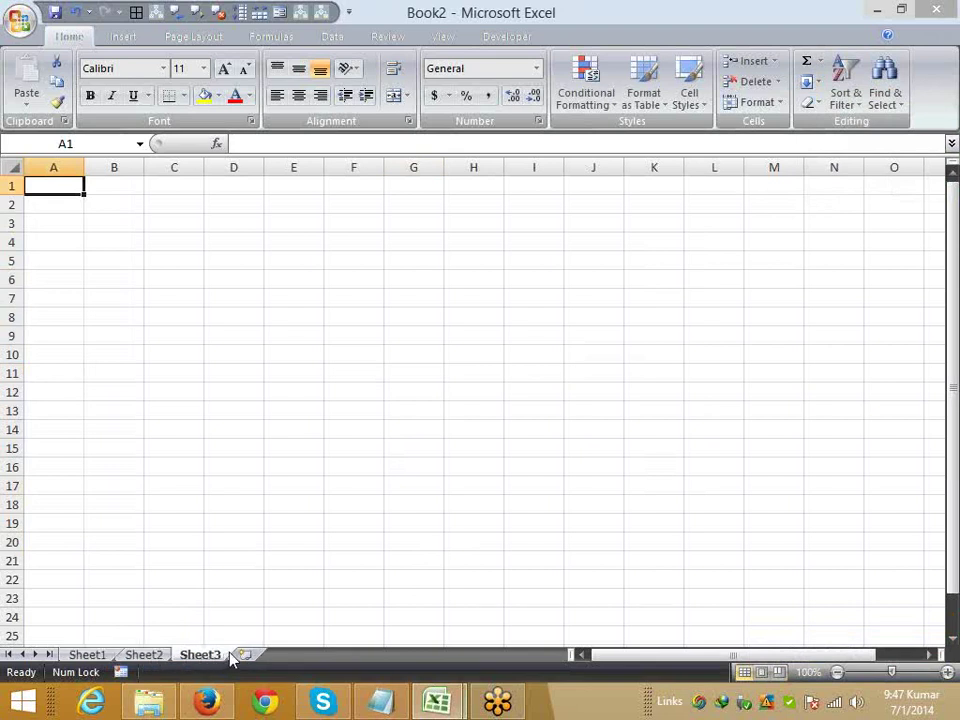
{"action": "left_click", "coordinate": [241, 654]}
{"action": "left_click", "coordinate": [300, 655]}
{"action": "left_click", "coordinate": [362, 655]}
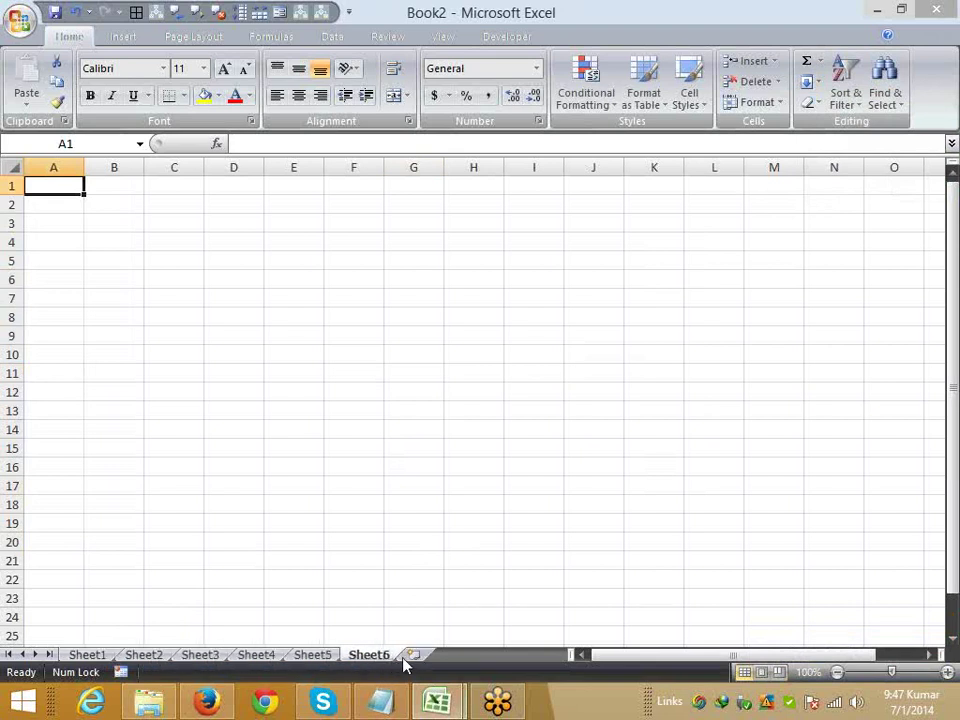
{"action": "left_click", "coordinate": [412, 655]}
- On Sheet1 enter 'Date' in A1 and today's date 7/1/2014 in B1, then view Sheet2
{"action": "left_click", "coordinate": [88, 655]}
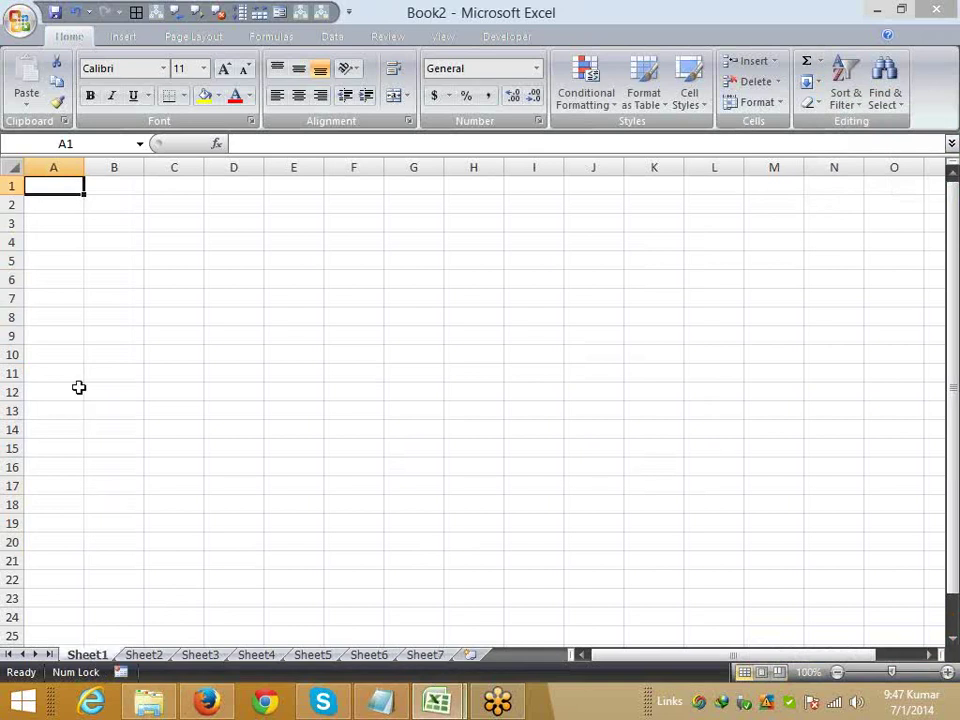
{"action": "type", "text": "DAte"}
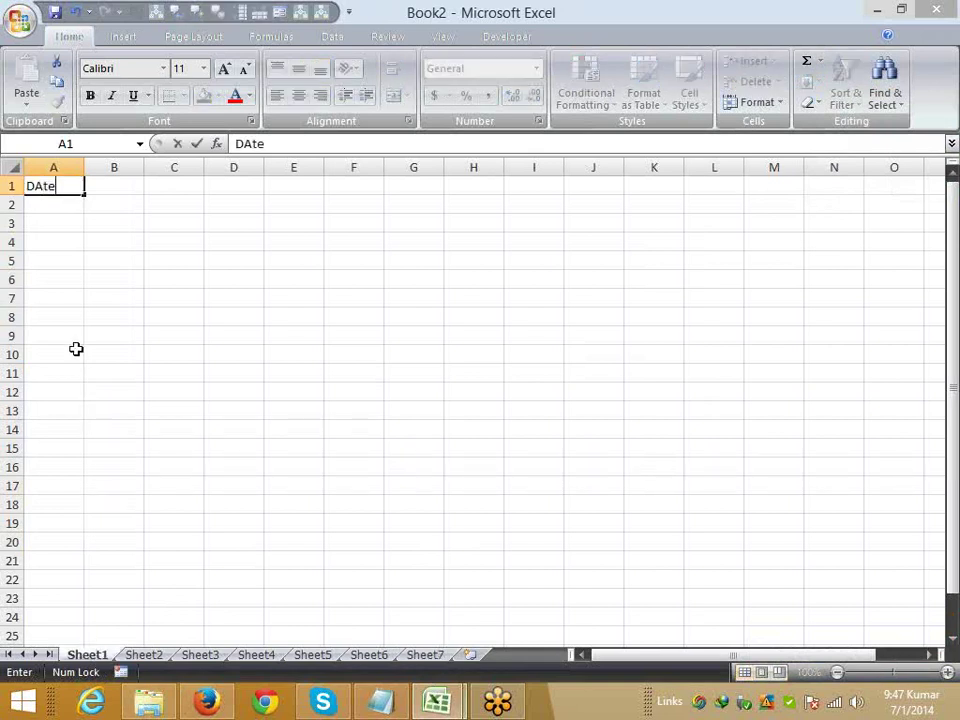
{"action": "key", "text": "Return"}
{"action": "key", "text": "Up"}
{"action": "key", "text": "Right"}
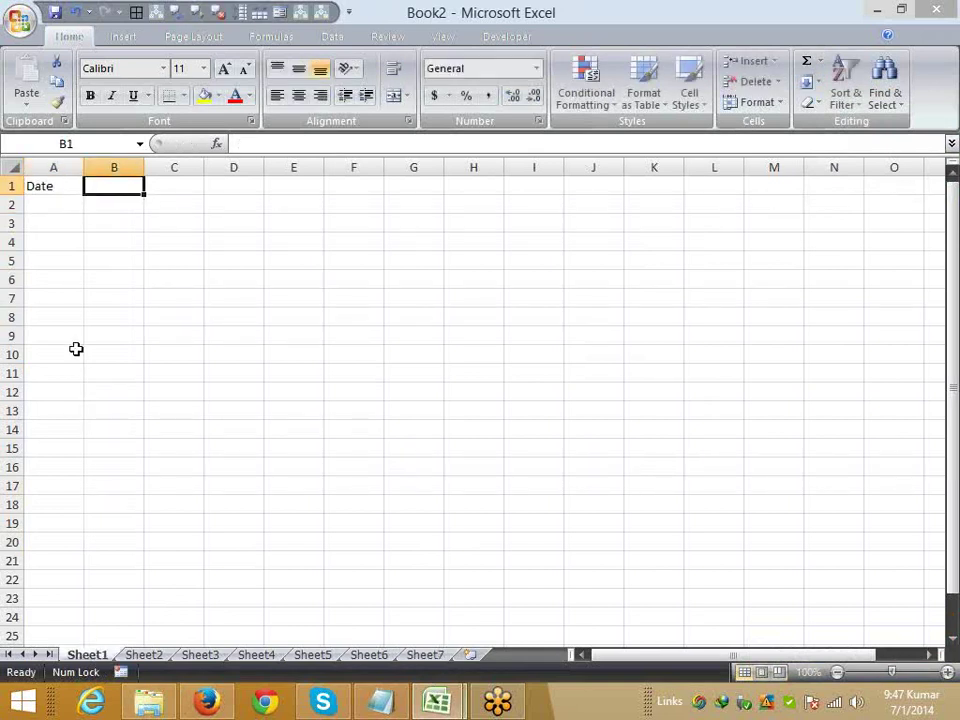
{"action": "key", "text": "ctrl+semicolon"}
{"action": "key", "text": "Return"}
{"action": "key", "text": "Up"}
{"action": "key", "text": "shift+Left"}
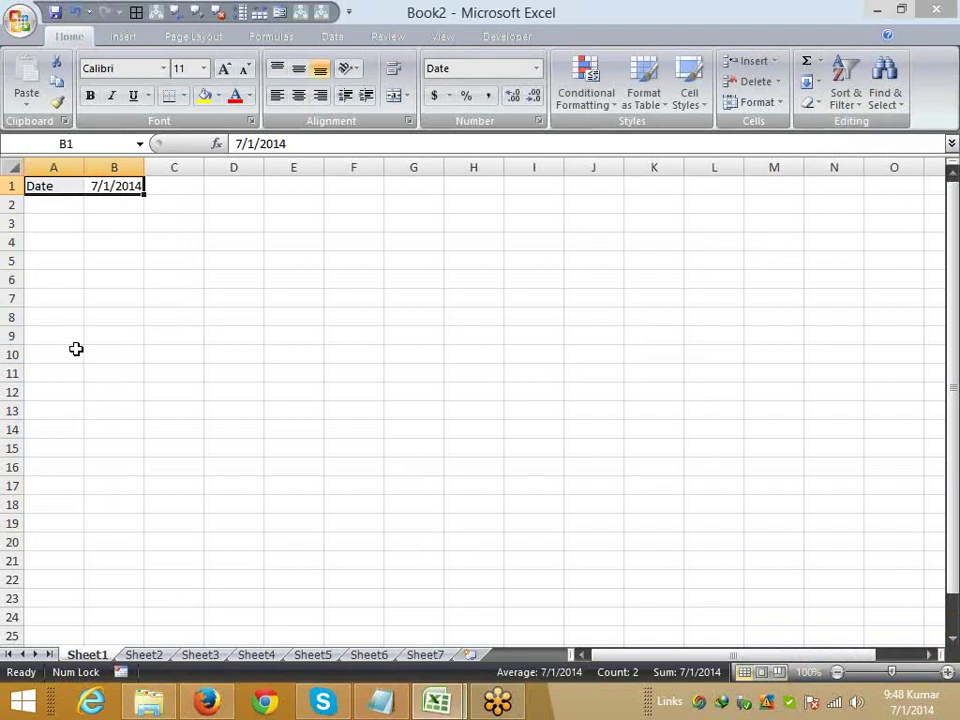
{"action": "left_click", "coordinate": [143, 655]}
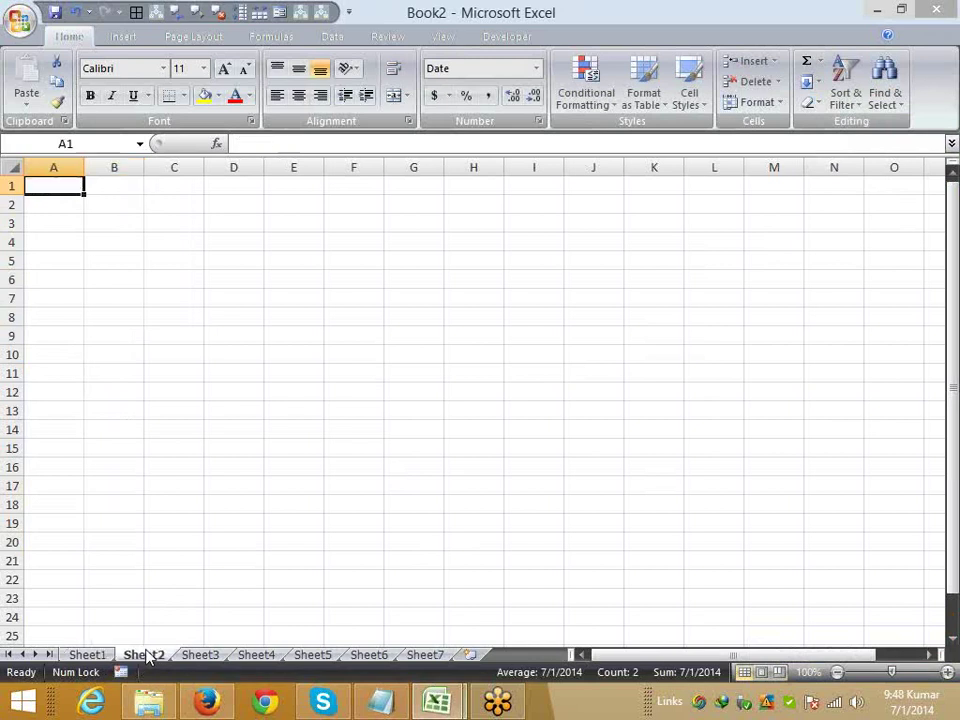
- Browse Sheet3 to Sheet5 and group Sheet2 through Sheet7
{"action": "left_click", "coordinate": [210, 657]}
{"action": "left_click", "coordinate": [255, 657]}
{"action": "left_click", "coordinate": [311, 657]}
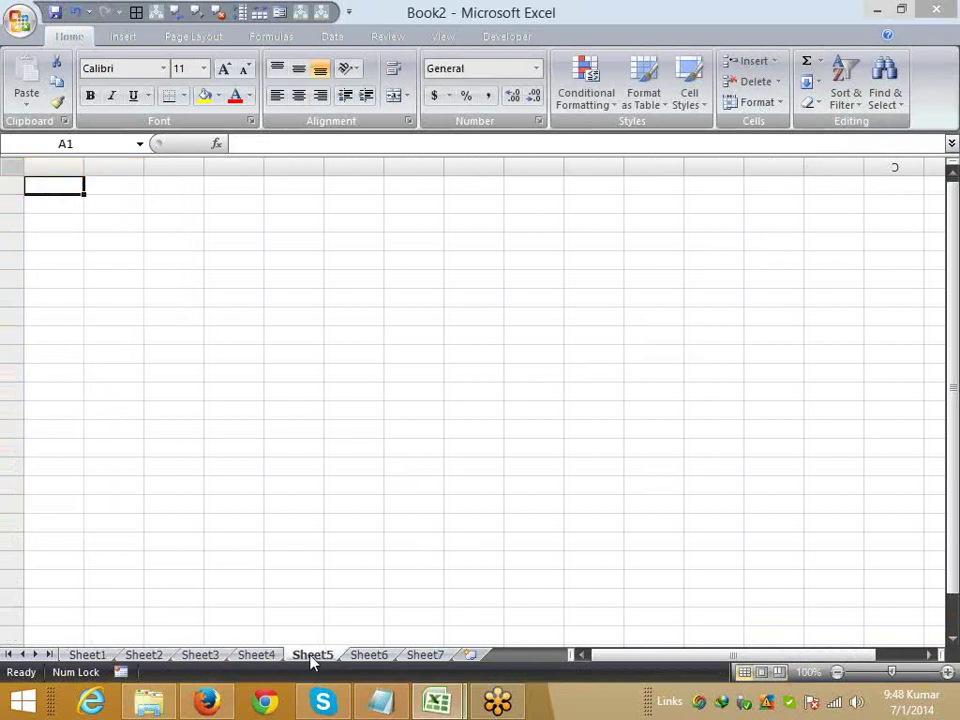
{"action": "left_click", "coordinate": [153, 659]}
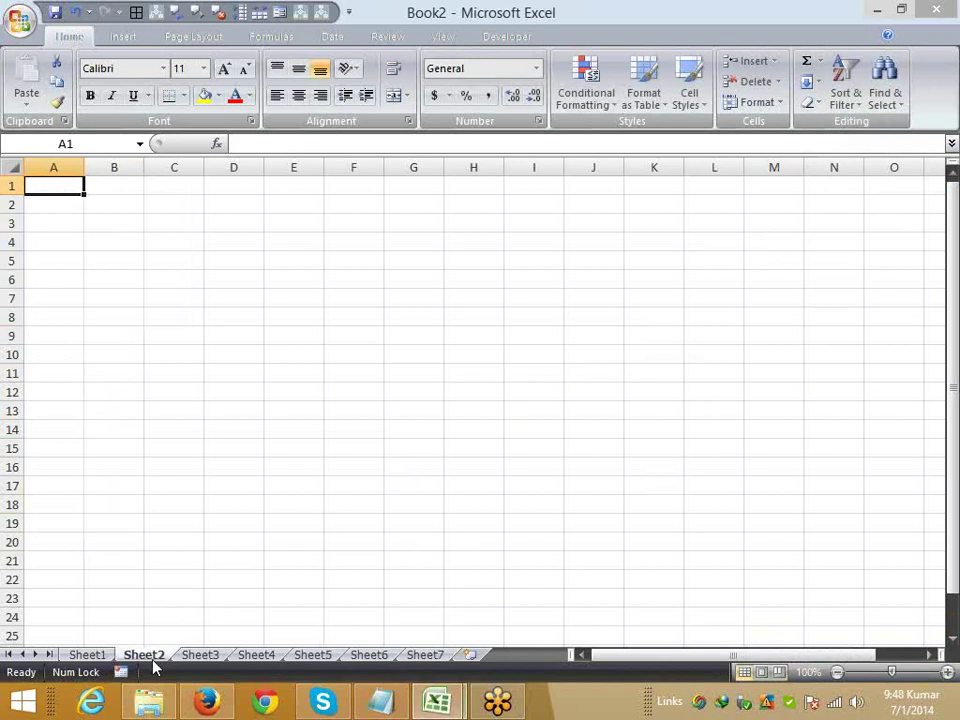
{"action": "left_click", "coordinate": [429, 656], "text": "shift"}
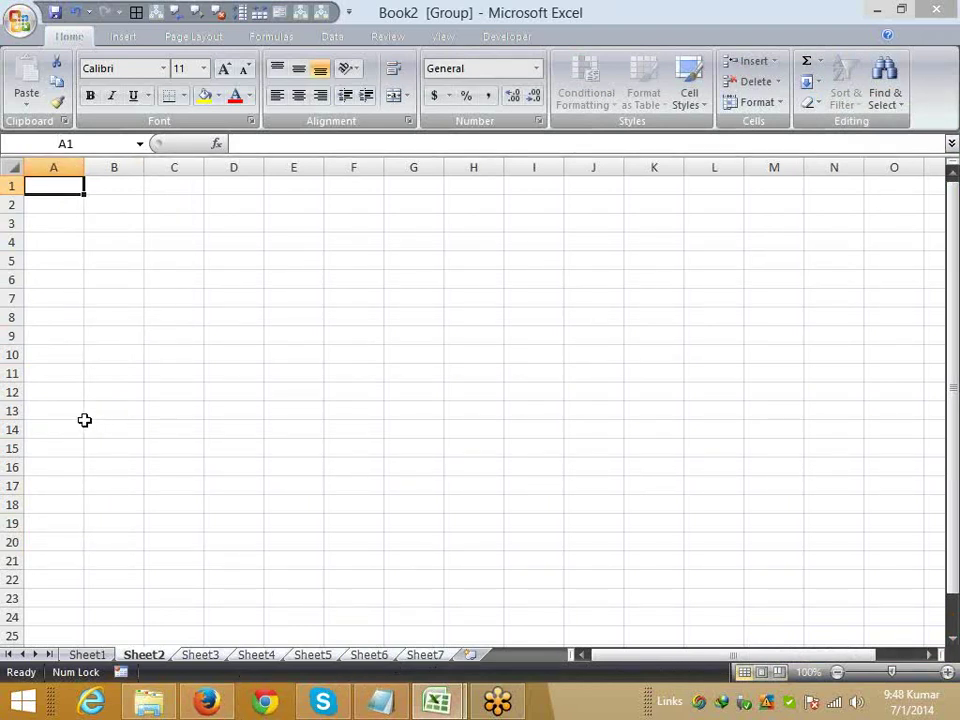
{"action": "left_click", "coordinate": [26, 100]}
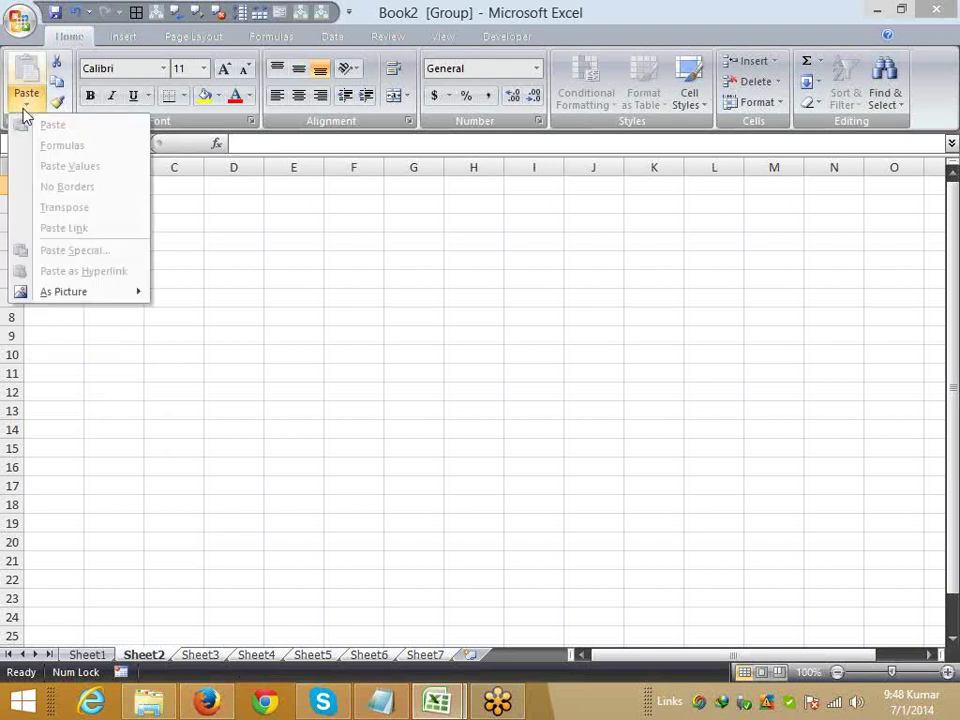
{"action": "key", "text": "Escape"}
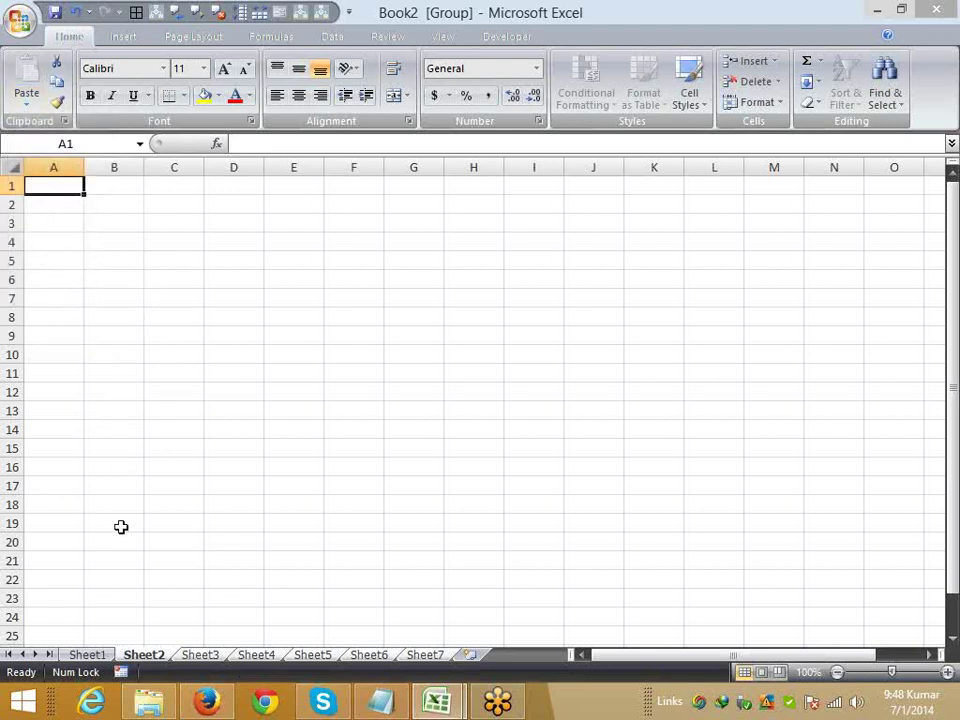
- Copy A1:B1 from Sheet1 and paste Date and 7/1/2014 into grouped Sheet2–Sheet7
{"action": "left_click", "coordinate": [87, 654]}
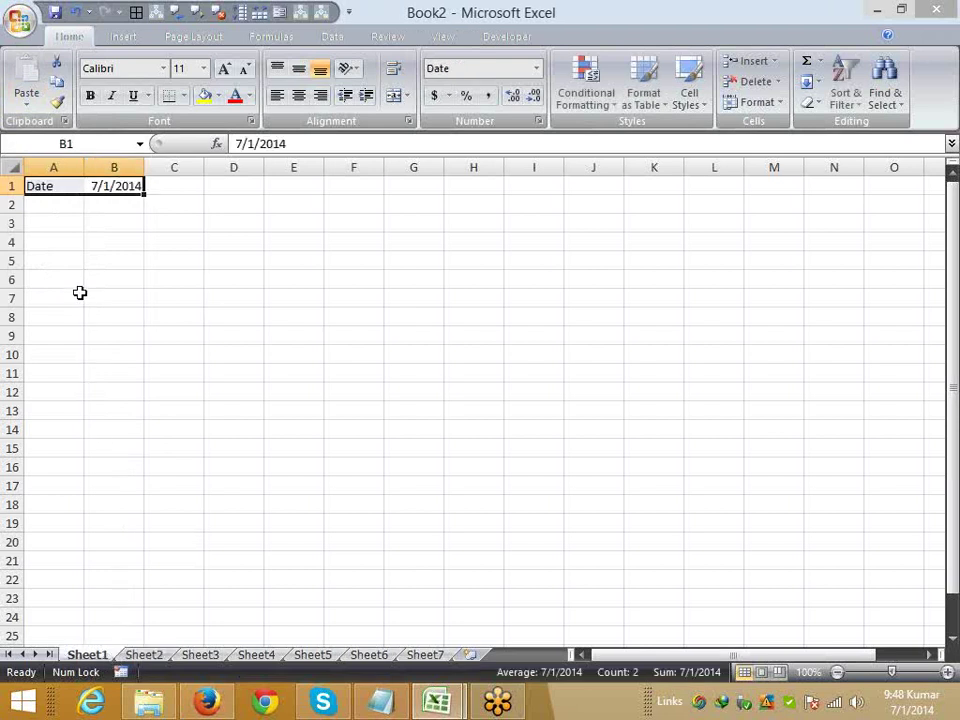
{"action": "key", "text": "ctrl+c"}
{"action": "left_click", "coordinate": [143, 654]}
{"action": "left_click", "coordinate": [425, 655], "text": "shift"}
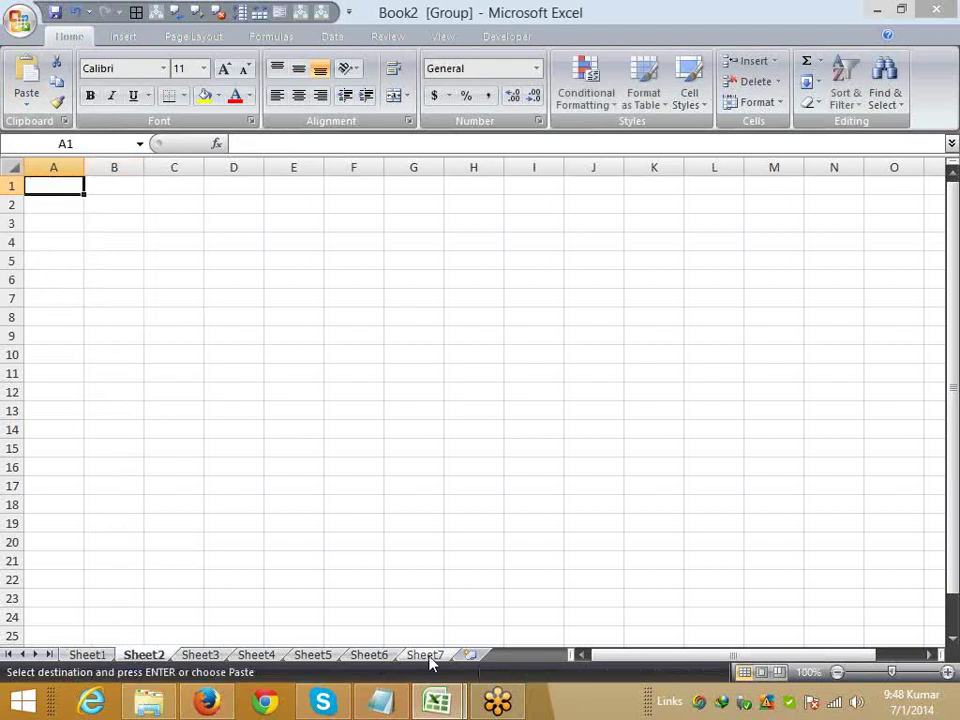
{"action": "key", "text": "ctrl+v"}
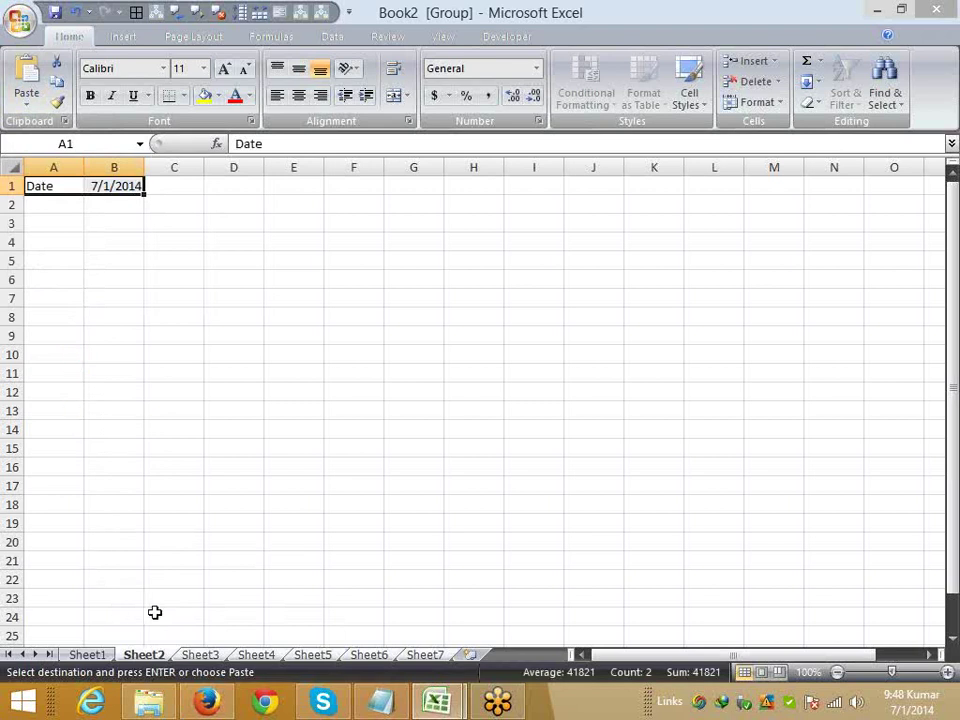
- Verify the pasted entries on Sheet3, Sheet4 and Sheet5, then return to Sheet1
{"action": "left_click", "coordinate": [199, 655]}
{"action": "left_click", "coordinate": [258, 655]}
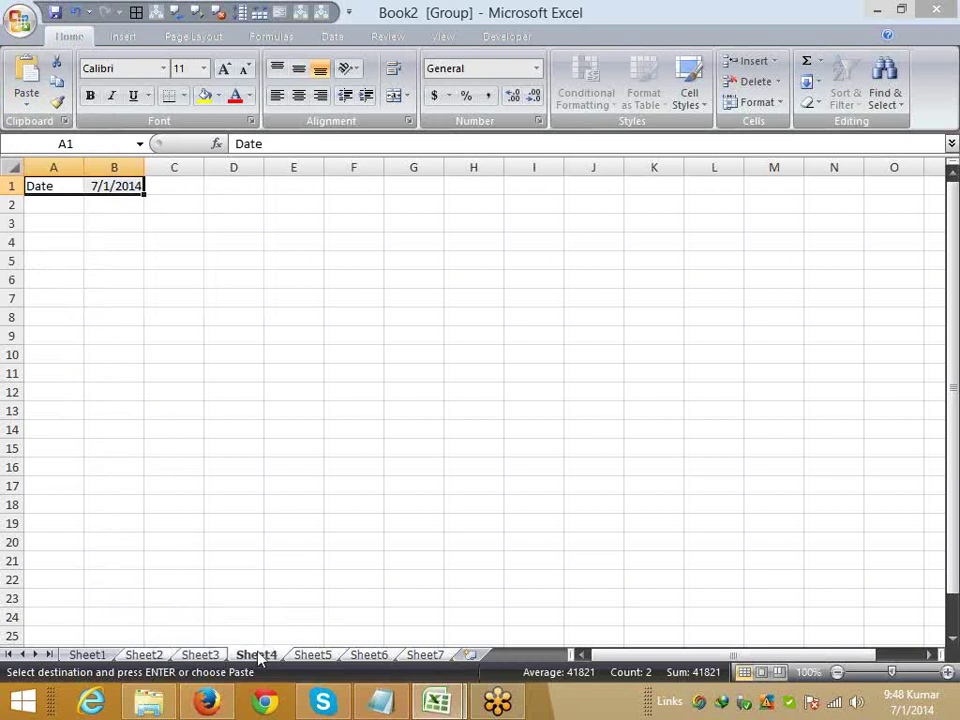
{"action": "left_click", "coordinate": [314, 658]}
{"action": "left_click", "coordinate": [85, 656]}
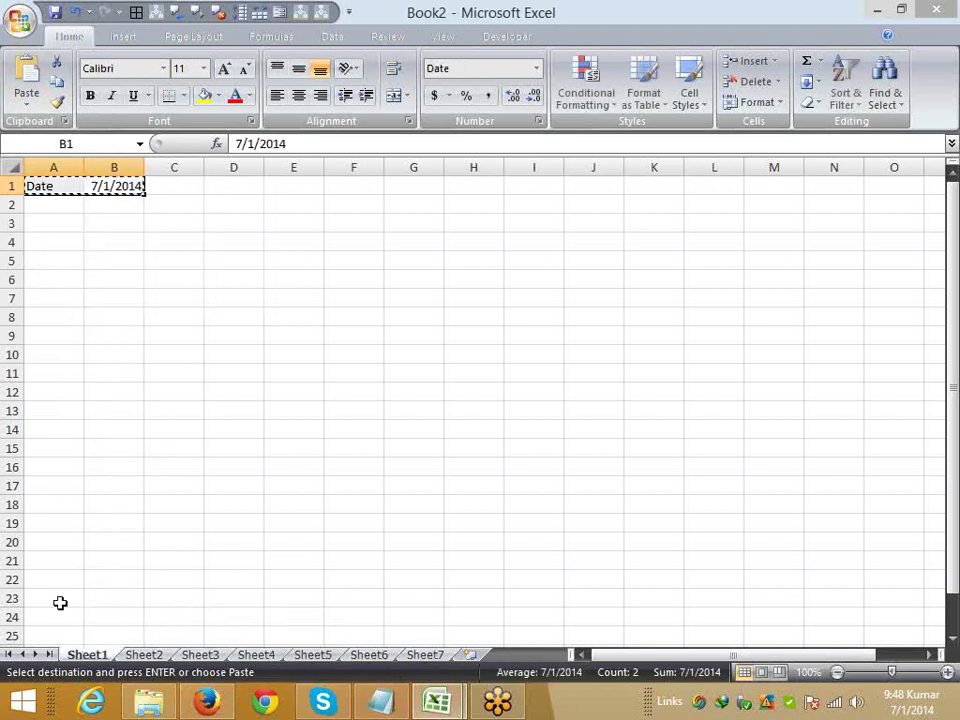
- Fill A2:C5 yellow on all seven grouped sheets
{"action": "key", "text": "Escape"}
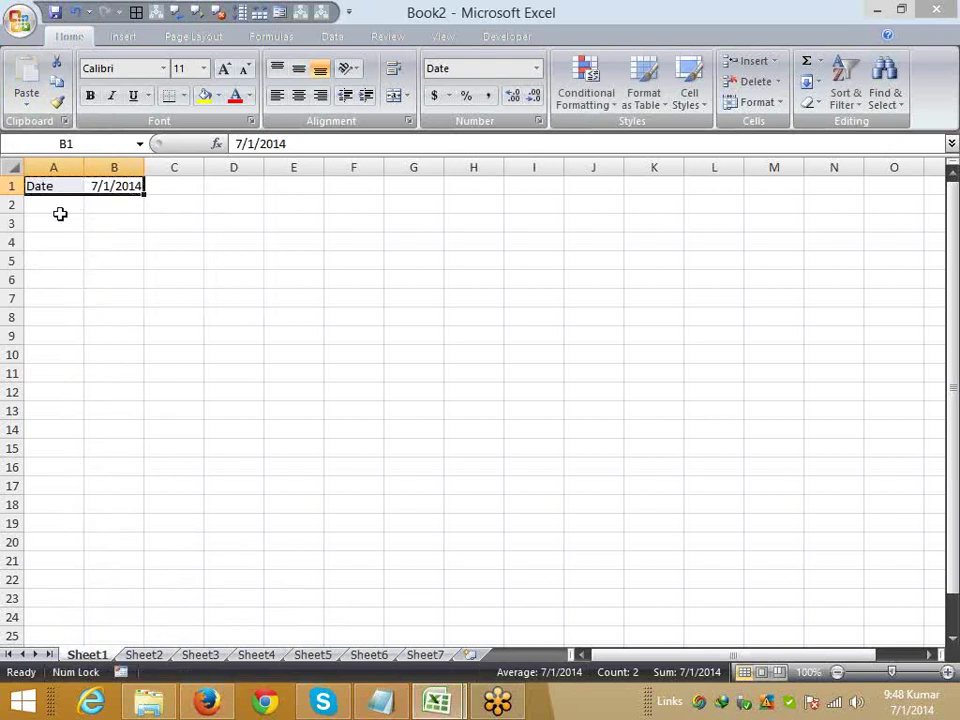
{"action": "left_click_drag", "start_coordinate": [62, 208], "coordinate": [148, 266]}
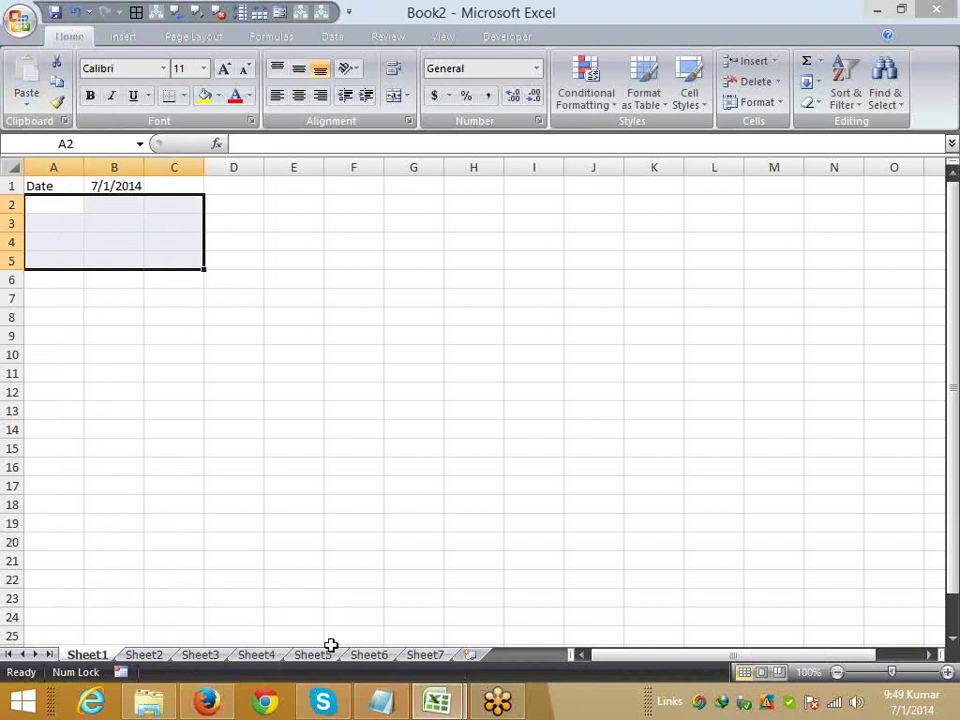
{"action": "left_click", "coordinate": [431, 656], "text": "shift"}
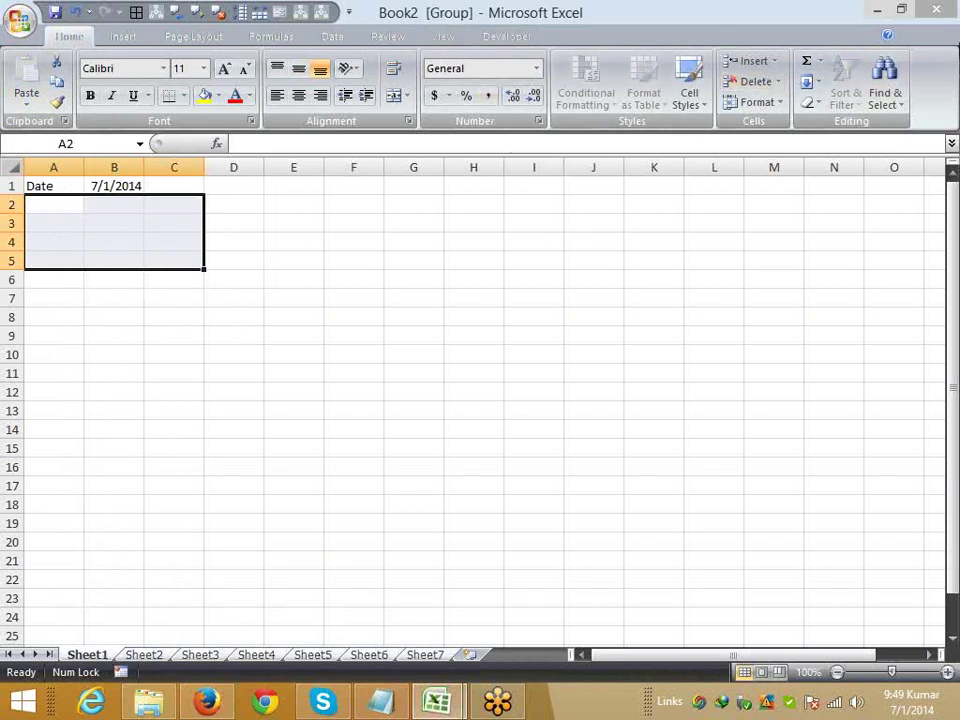
{"action": "left_click", "coordinate": [943, 40]}
{"action": "left_click", "coordinate": [203, 97]}
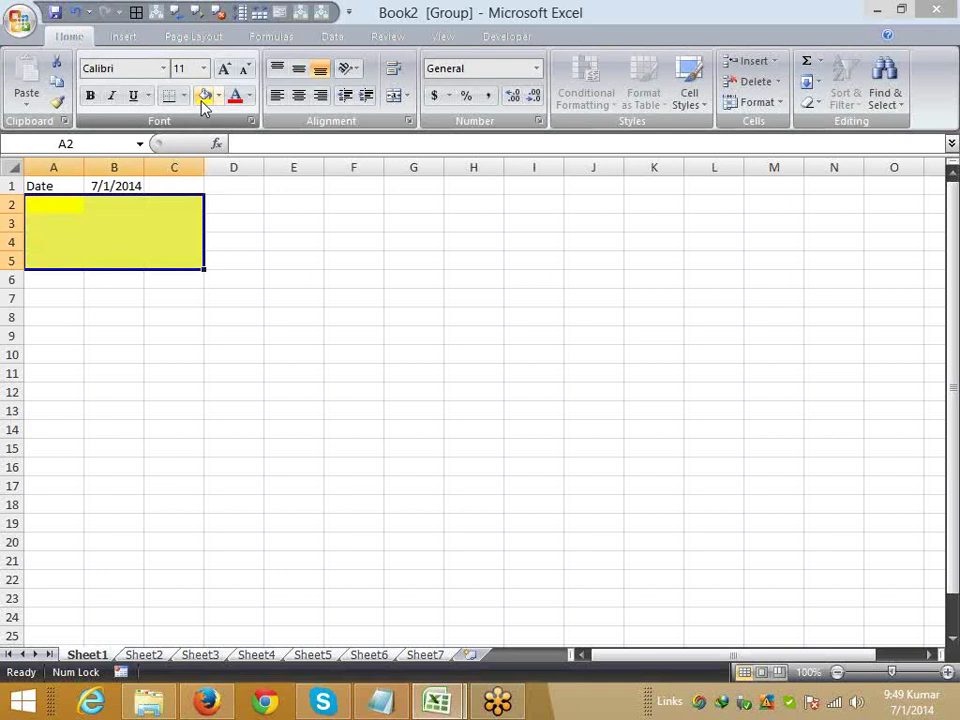
- Ungroup and verify the yellow A2:C5 fill on Sheet2 through Sheet7
{"action": "left_click", "coordinate": [164, 659]}
{"action": "left_click", "coordinate": [160, 658]}
{"action": "left_click", "coordinate": [202, 658]}
{"action": "left_click", "coordinate": [256, 658]}
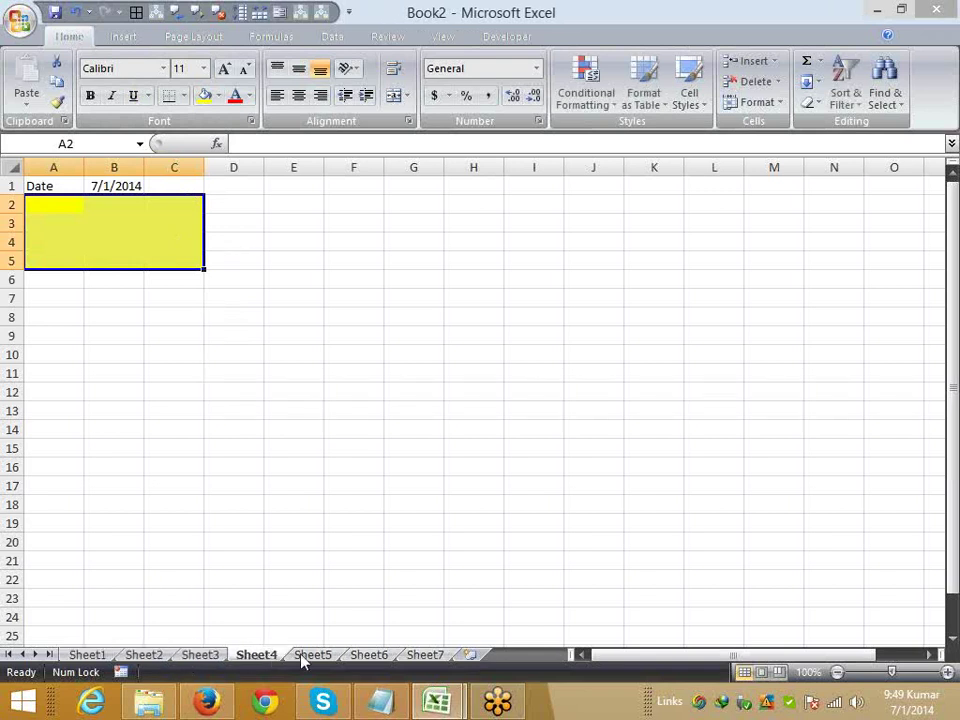
{"action": "left_click", "coordinate": [368, 658]}
{"action": "left_click", "coordinate": [425, 655]}
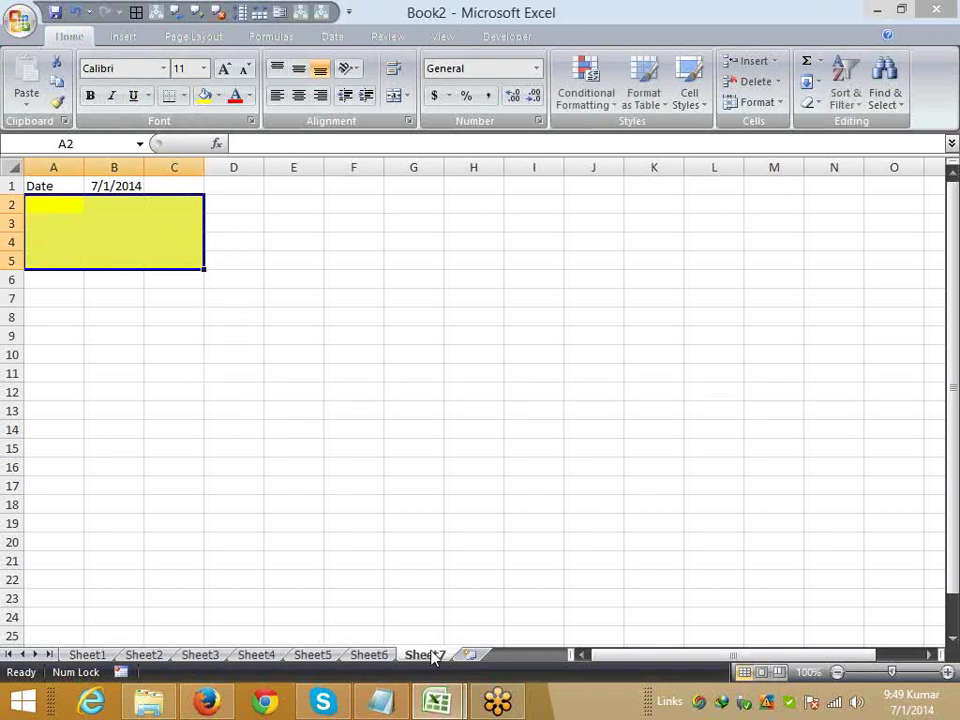
{"action": "left_click", "coordinate": [213, 390]}
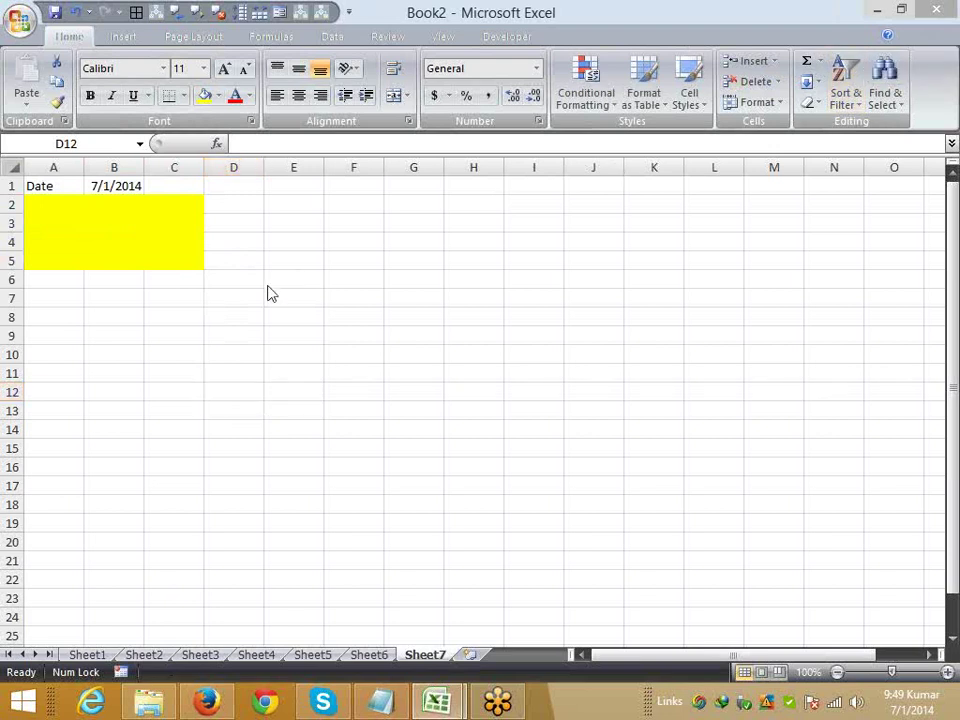
- Select D7:E12 on Sheet1, group the sheets, and fill it green
{"action": "left_click", "coordinate": [133, 338]}
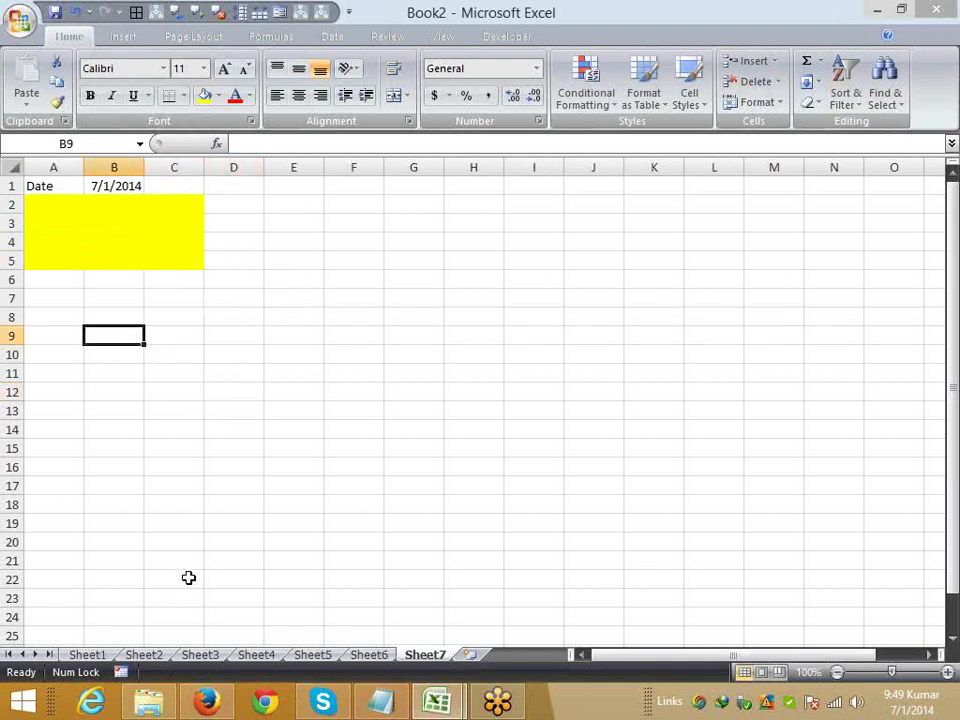
{"action": "left_click", "coordinate": [88, 655]}
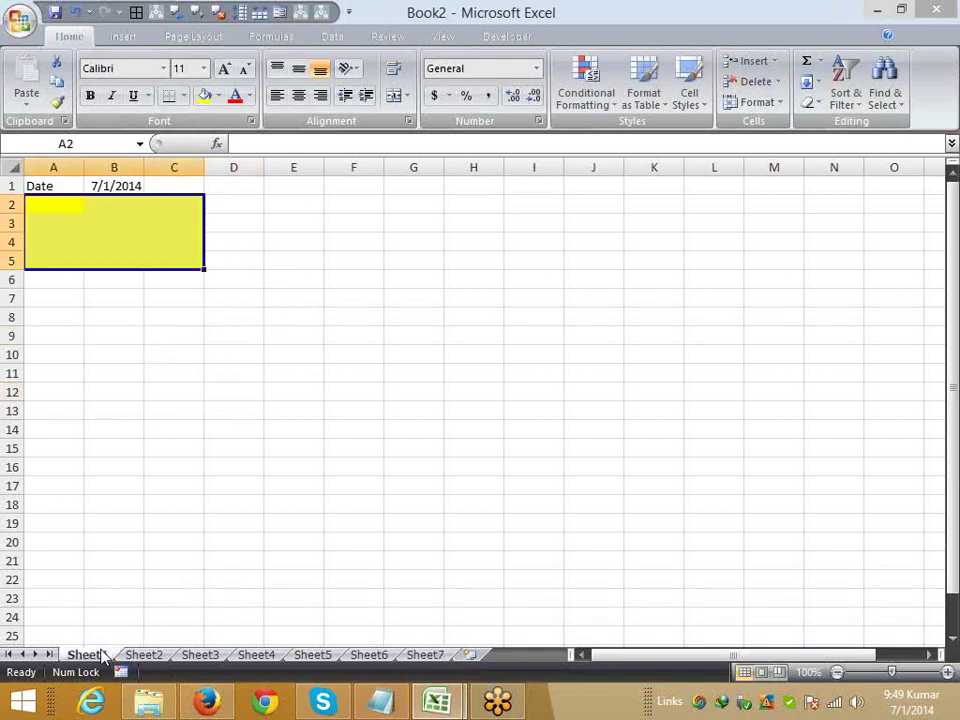
{"action": "left_click", "coordinate": [205, 362]}
{"action": "left_click_drag", "start_coordinate": [227, 302], "coordinate": [296, 392]}
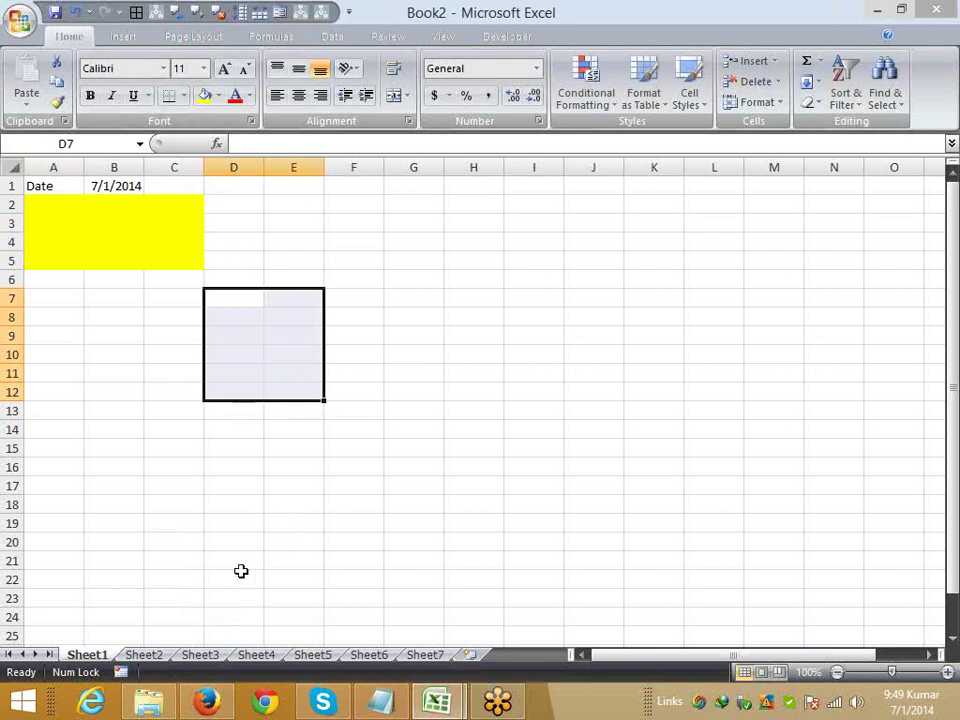
{"action": "left_click", "coordinate": [225, 658], "text": "shift"}
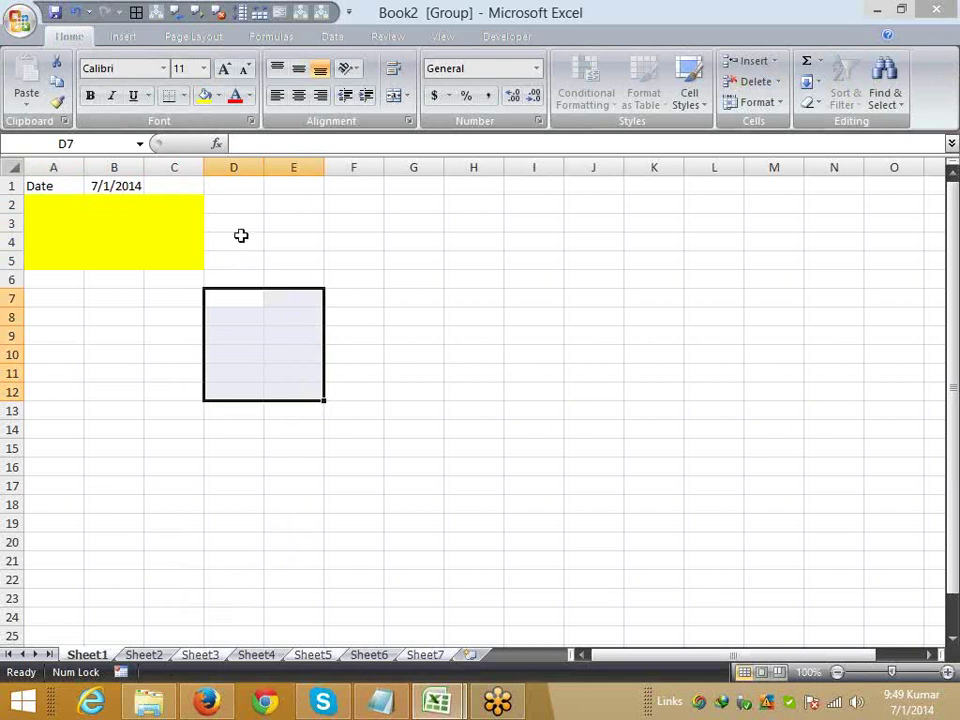
{"action": "left_click", "coordinate": [219, 97]}
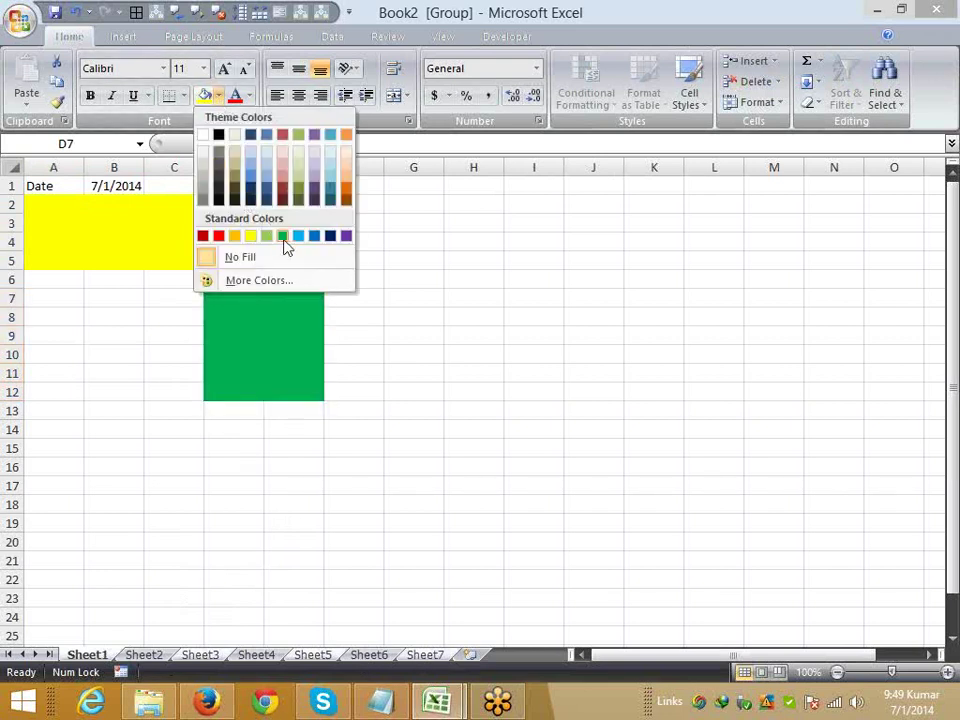
{"action": "left_click", "coordinate": [283, 240]}
- Ungroup and check the green D7:E12 fill on Sheet3 through Sheet7
{"action": "left_click", "coordinate": [146, 657]}
{"action": "left_click", "coordinate": [202, 657]}
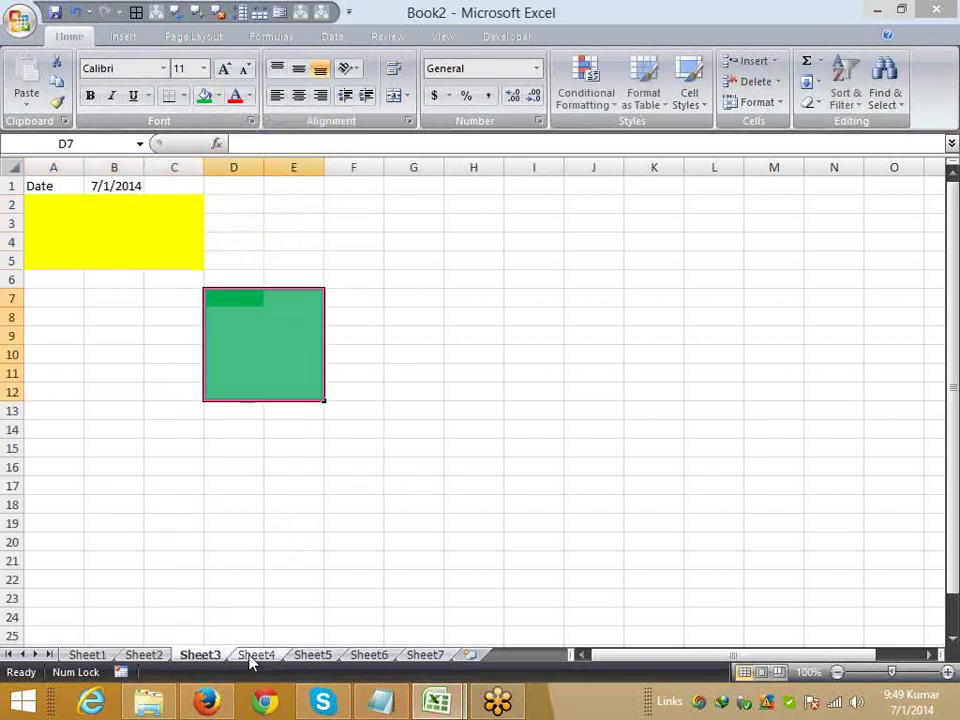
{"action": "left_click", "coordinate": [258, 657]}
{"action": "left_click", "coordinate": [314, 657]}
{"action": "left_click", "coordinate": [385, 658]}
{"action": "left_click", "coordinate": [405, 658]}
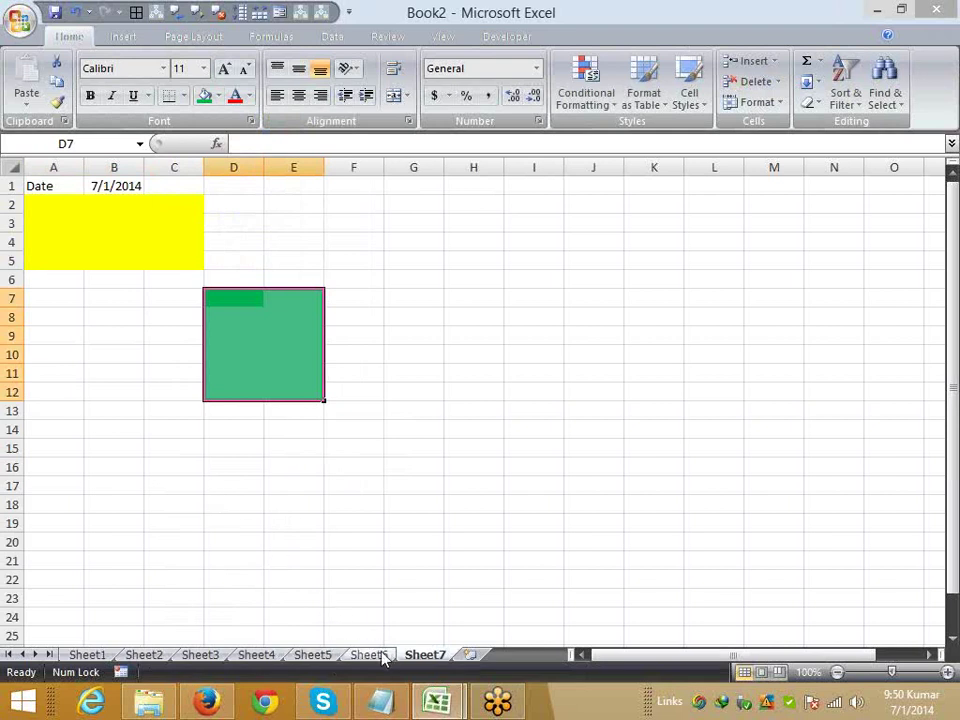
{"action": "left_click", "coordinate": [378, 655]}
{"action": "left_click", "coordinate": [315, 655]}
- Browse the sheet tabs from Sheet4 back to Sheet1 and forward to Sheet4
{"action": "left_click", "coordinate": [257, 655]}
{"action": "left_click", "coordinate": [200, 656]}
{"action": "left_click", "coordinate": [144, 655]}
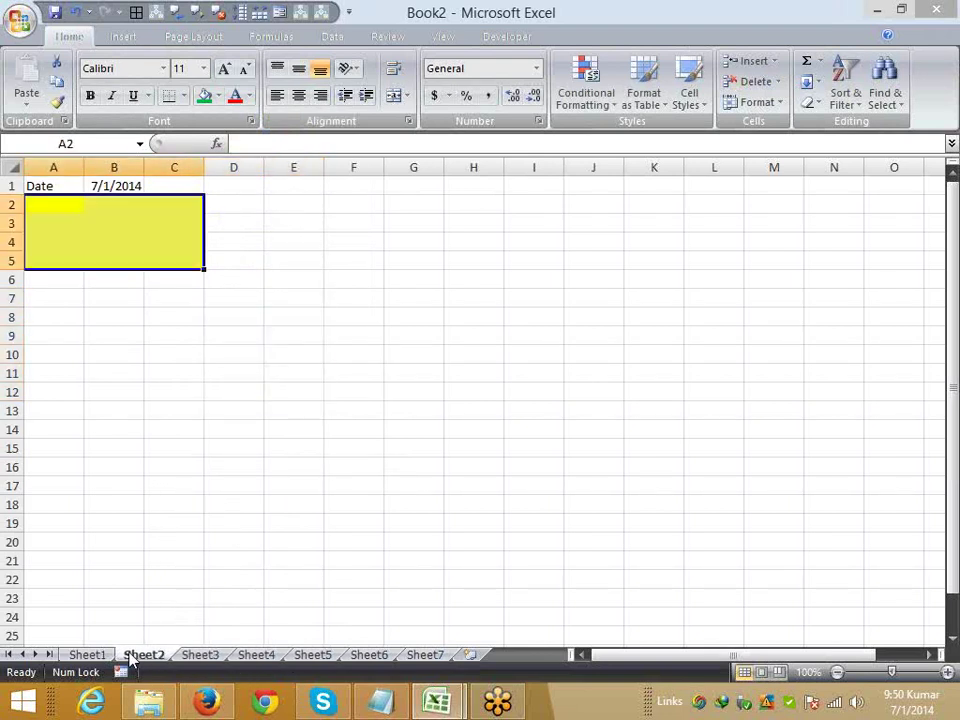
{"action": "left_click", "coordinate": [87, 655]}
{"action": "left_click", "coordinate": [144, 655]}
{"action": "left_click", "coordinate": [220, 655]}
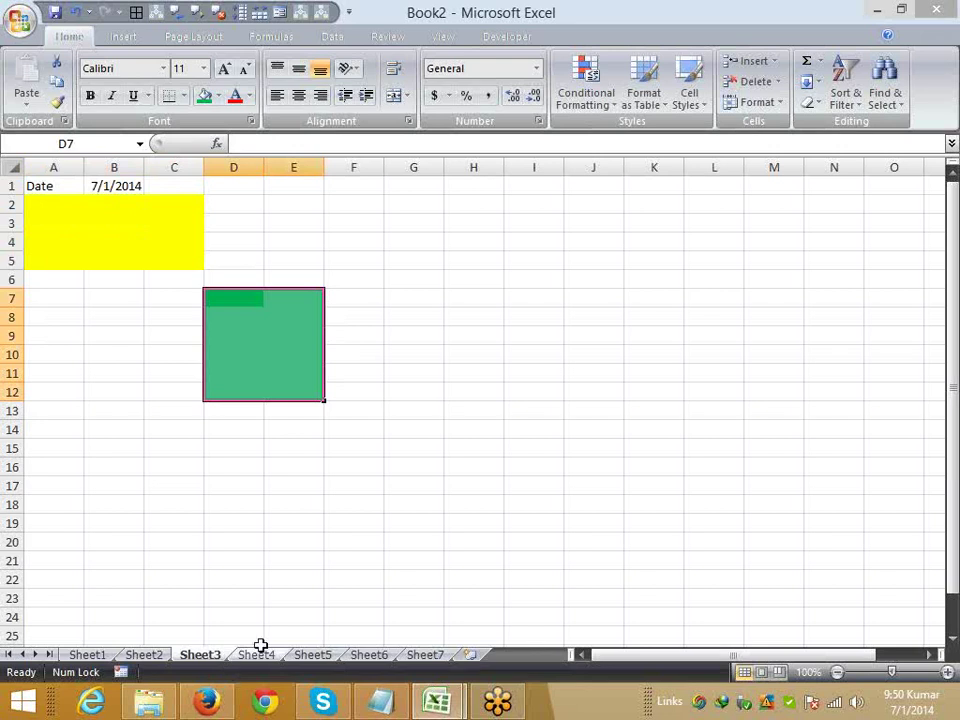
{"action": "left_click", "coordinate": [258, 656]}
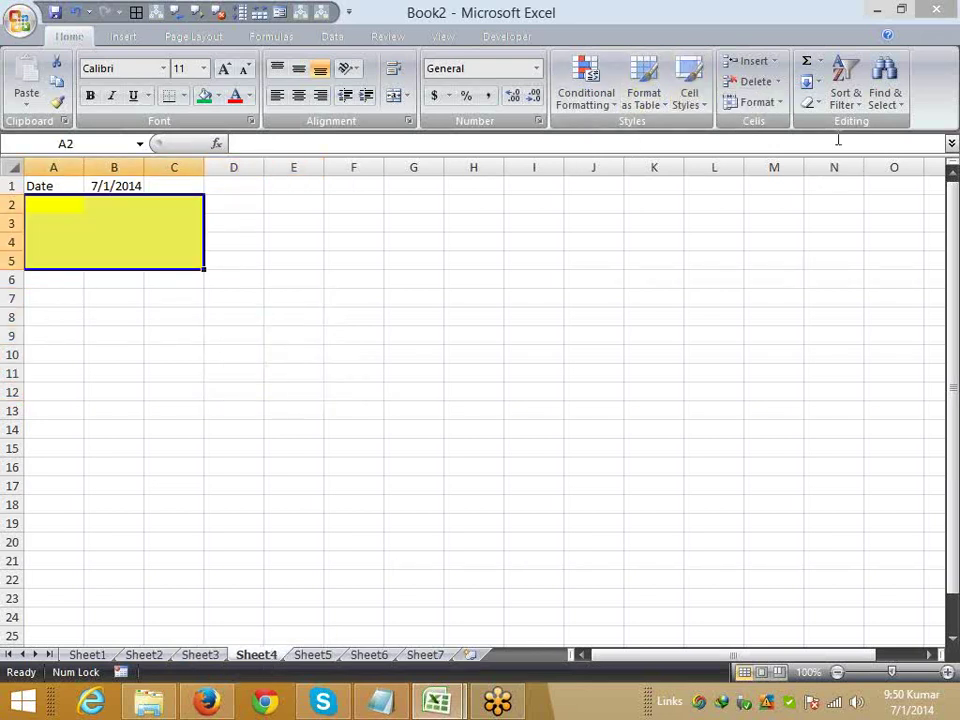
- Add a new blank worksheet, Sheet8, after Sheet7
{"action": "left_click", "coordinate": [812, 82]}
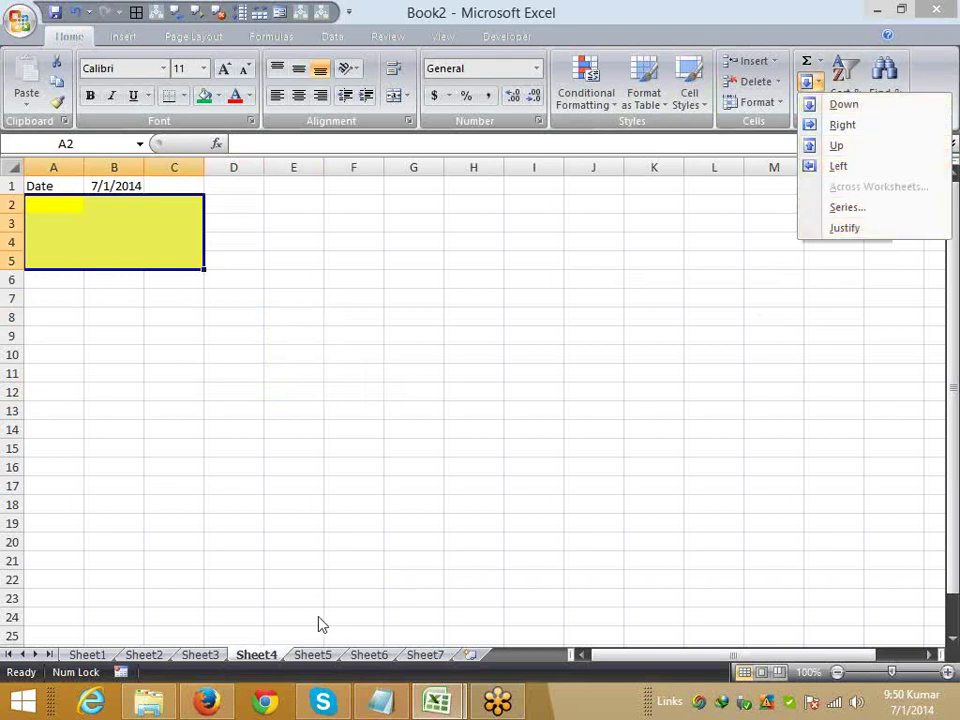
{"action": "left_click", "coordinate": [332, 653]}
{"action": "left_click", "coordinate": [328, 655]}
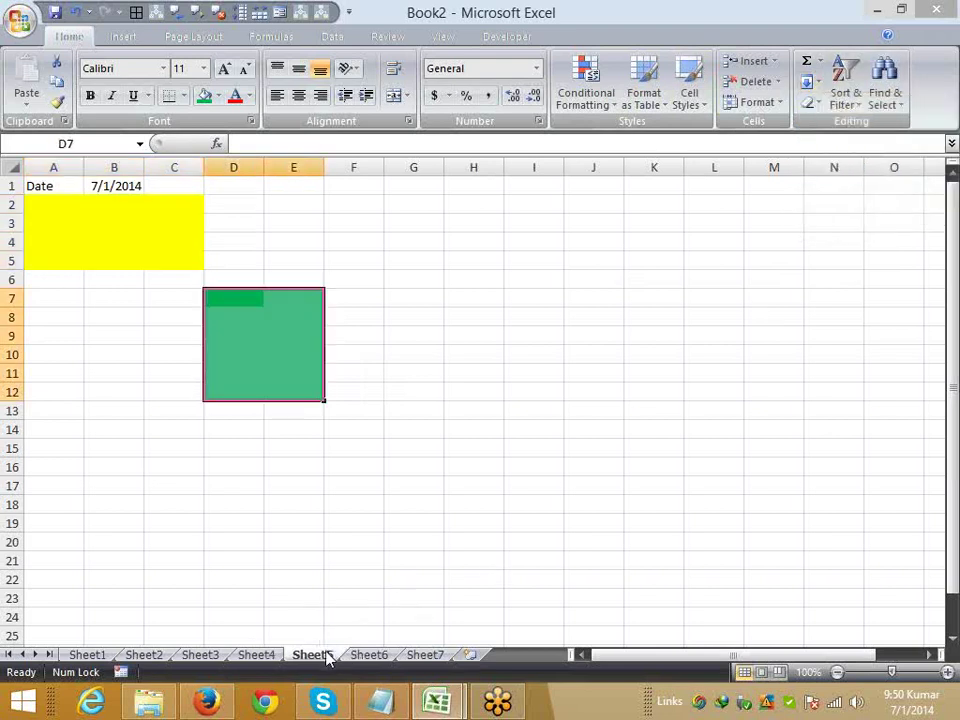
{"action": "left_click", "coordinate": [469, 654]}
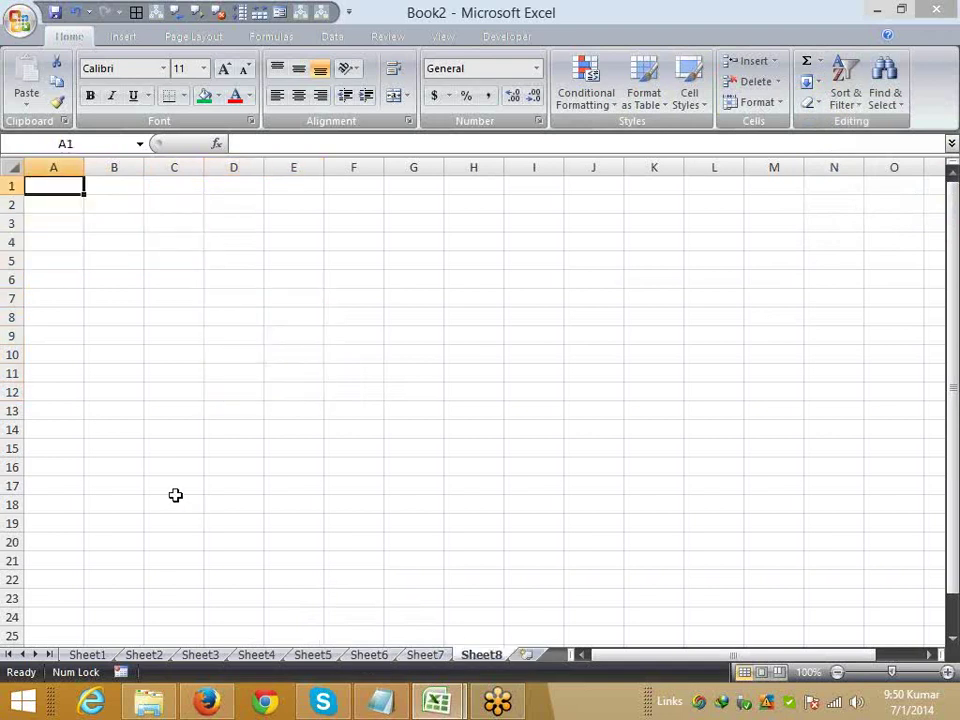
- Enter Jan in A1 and drag the month series down to row 24
{"action": "type", "text": "JAn"}
{"action": "key", "text": "Return"}
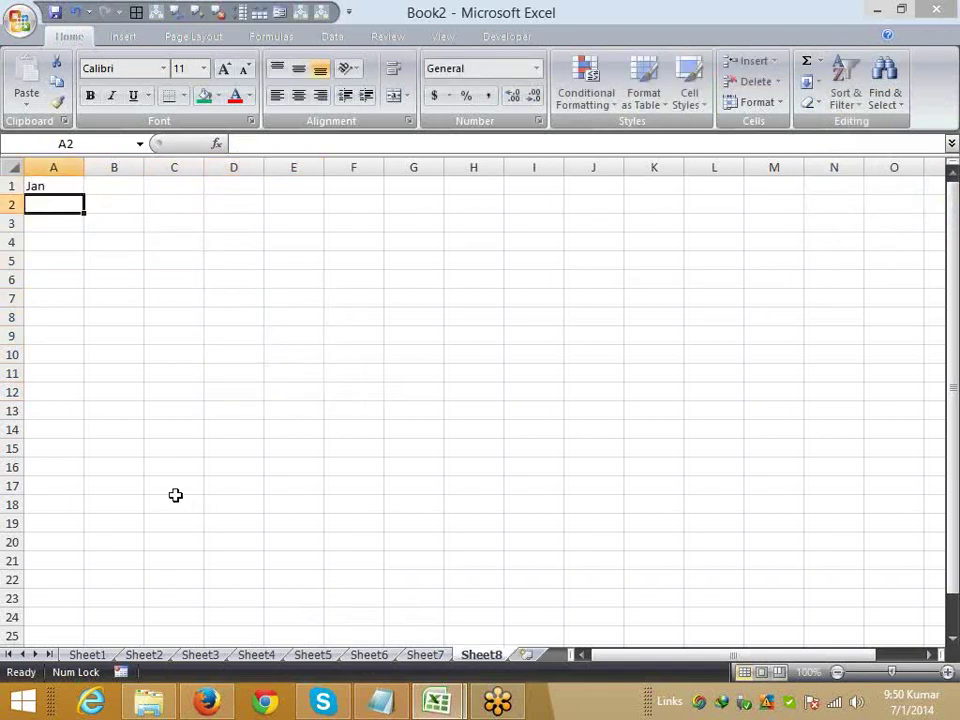
{"action": "left_click", "coordinate": [69, 186]}
{"action": "left_click_drag", "start_coordinate": [84, 195], "coordinate": [75, 617]}
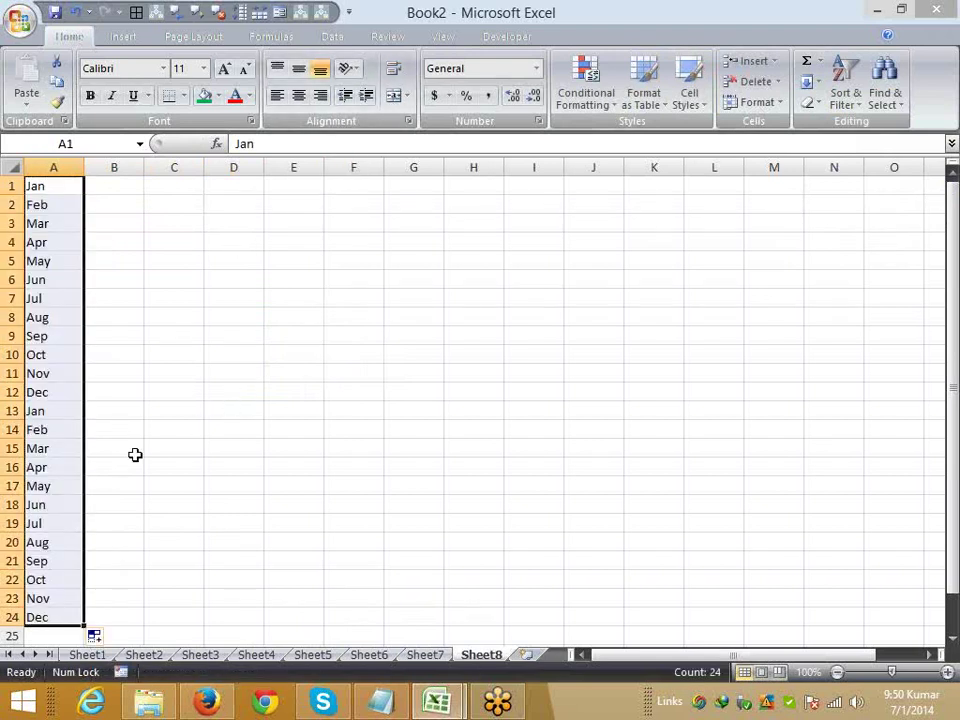
- Clear the repeated months from A13:A24 and return to A1
{"action": "left_click", "coordinate": [45, 410]}
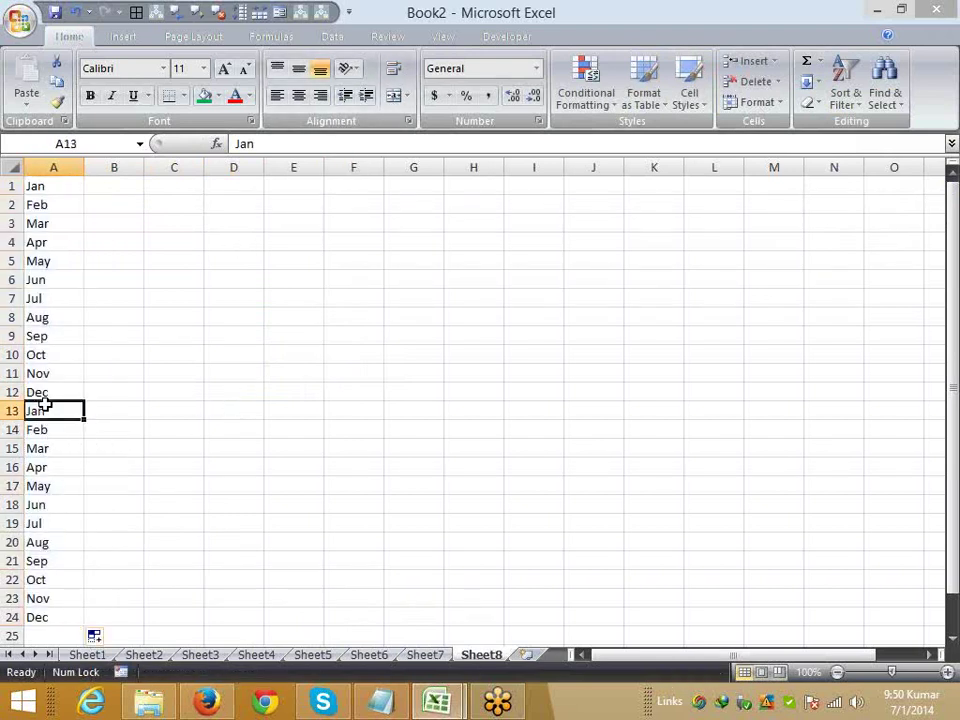
{"action": "key", "text": "ctrl+shift+Down"}
{"action": "key", "text": "Delete"}
{"action": "key", "text": "ctrl+Home"}
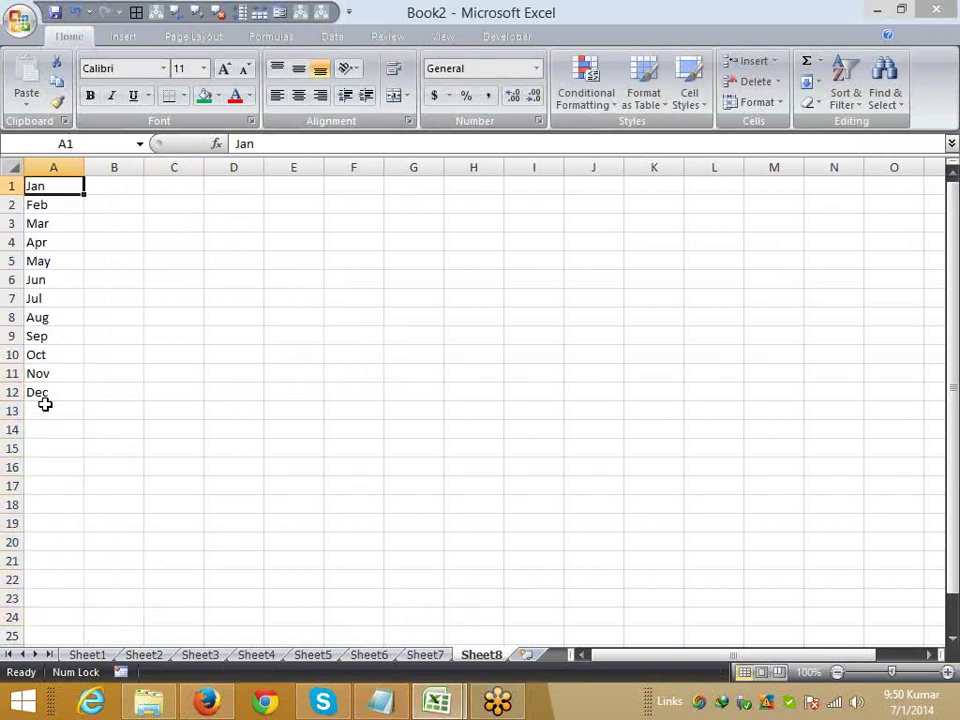
- Briefly open and close the VBA editor, then select the months in A1:A12
{"action": "left_click", "coordinate": [515, 36]}
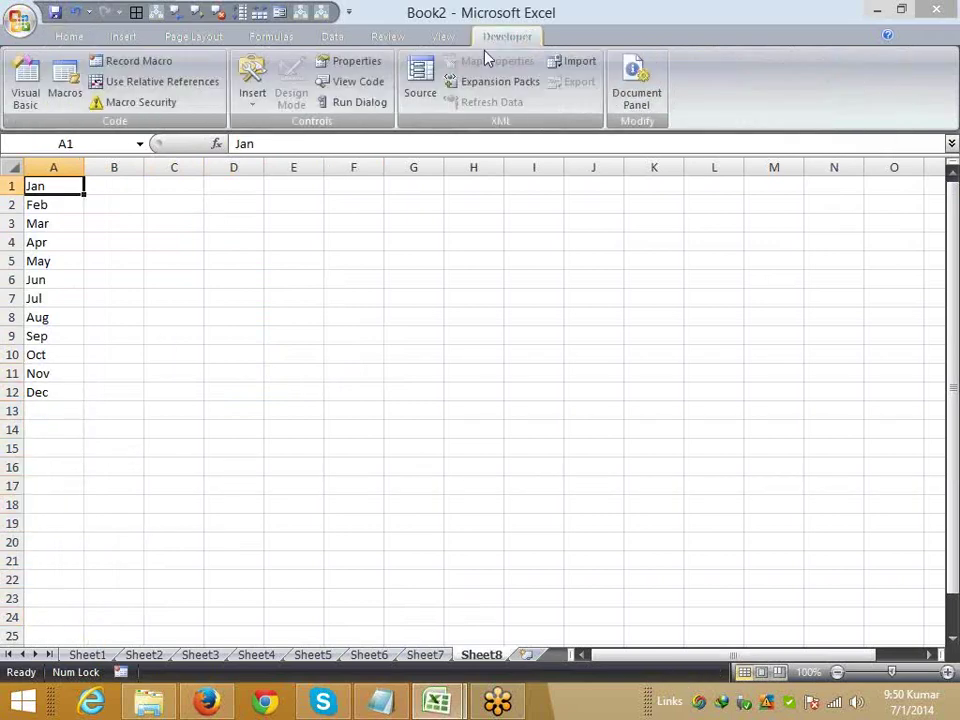
{"action": "left_click", "coordinate": [27, 105]}
{"action": "key", "text": "alt+F11"}
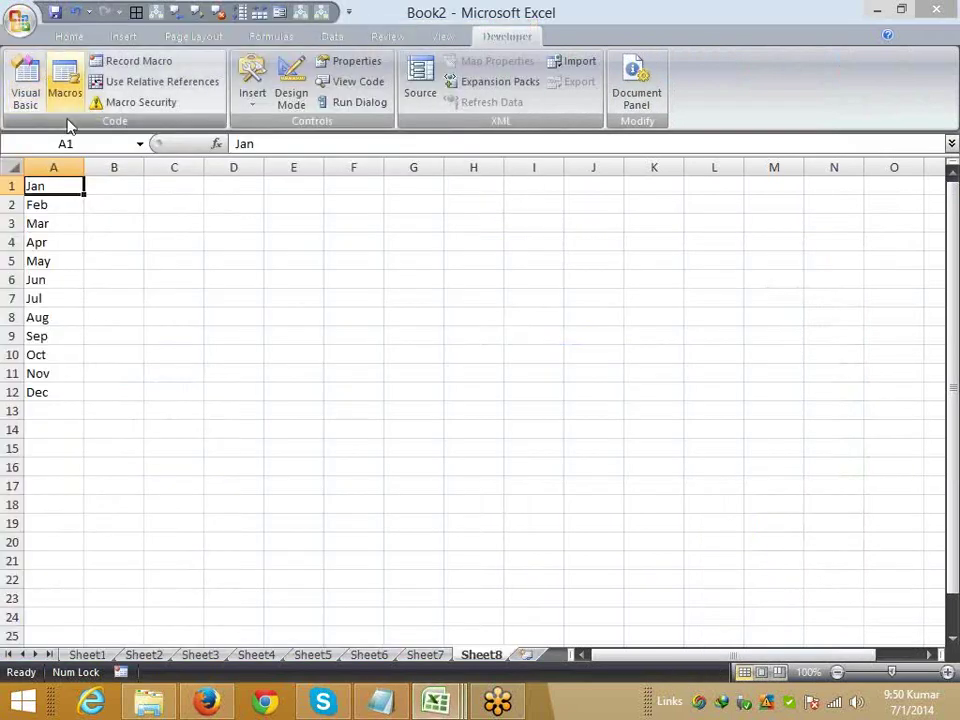
{"action": "left_click_drag", "start_coordinate": [49, 185], "coordinate": [47, 390]}
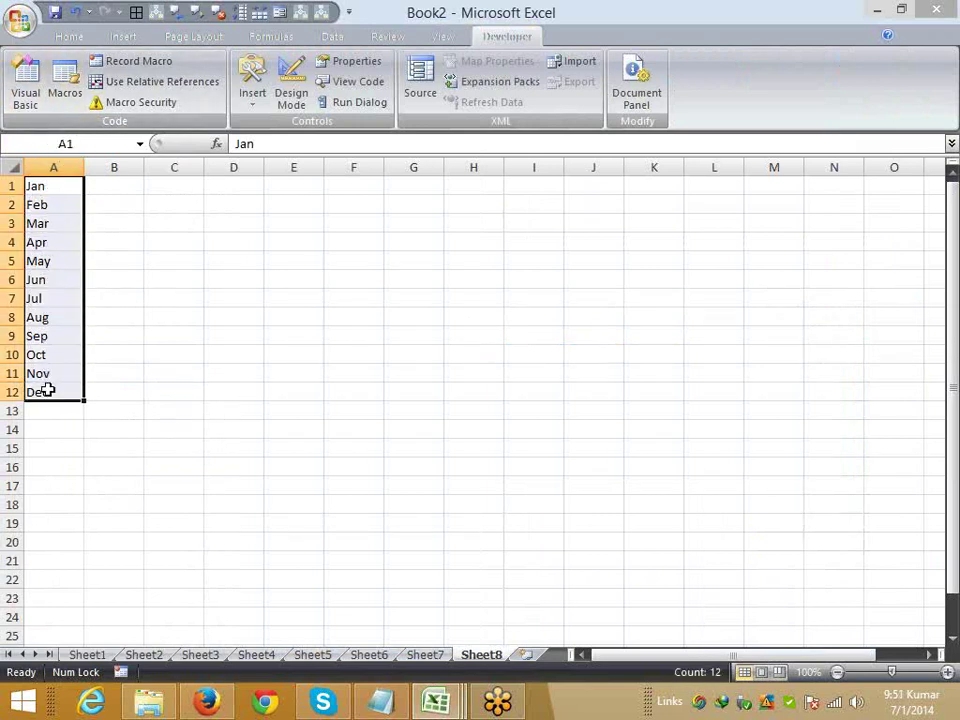
{"action": "left_click", "coordinate": [112, 185]}
{"action": "type", "text": "Jan"}
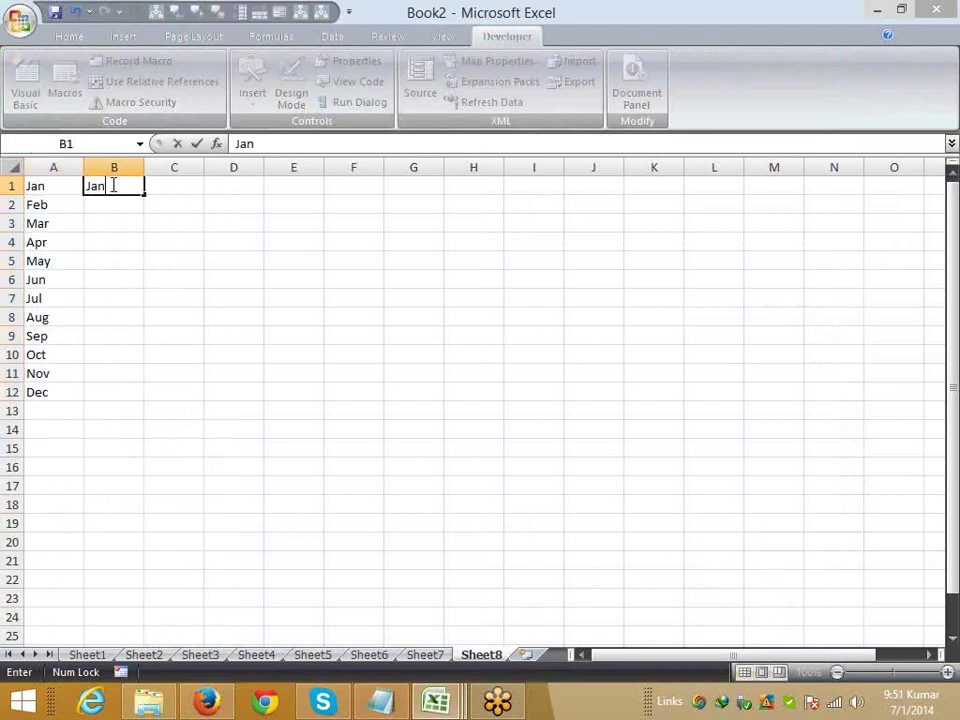
{"action": "type", "text": ",Fab,Mar"}
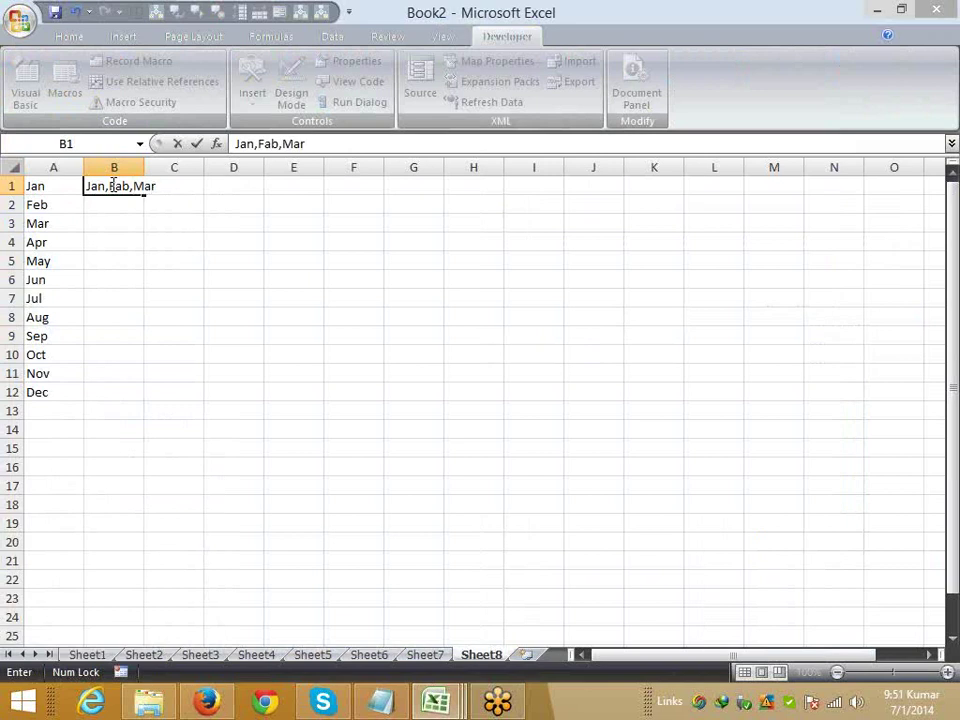
{"action": "type", "text": ",apr"}
{"action": "key", "text": "Escape"}
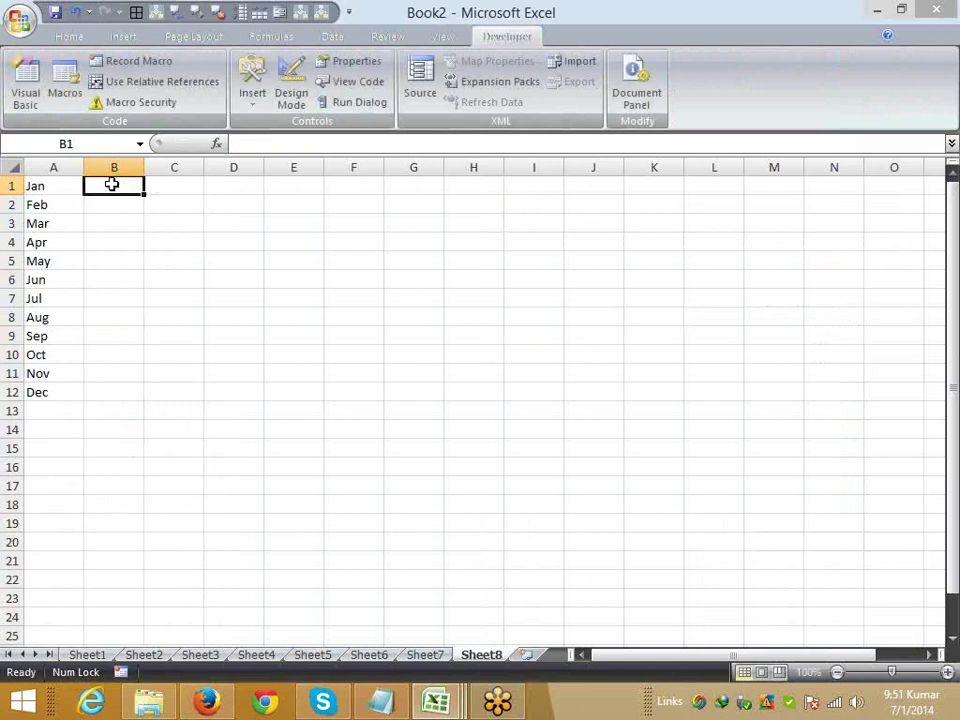
- Widen column A and Fill > Justify A1:A12 into cell A1, then undo
{"action": "left_click", "coordinate": [74, 188]}
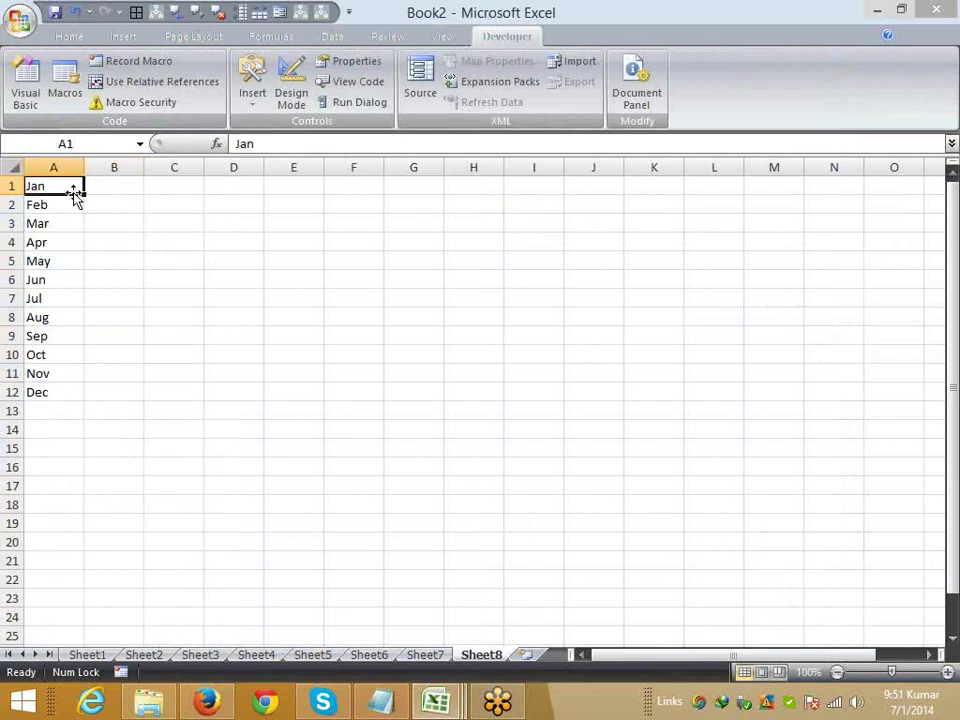
{"action": "left_click_drag", "start_coordinate": [84, 161], "coordinate": [540, 178]}
{"action": "left_click_drag", "start_coordinate": [410, 181], "coordinate": [426, 390]}
{"action": "left_click", "coordinate": [62, 38]}
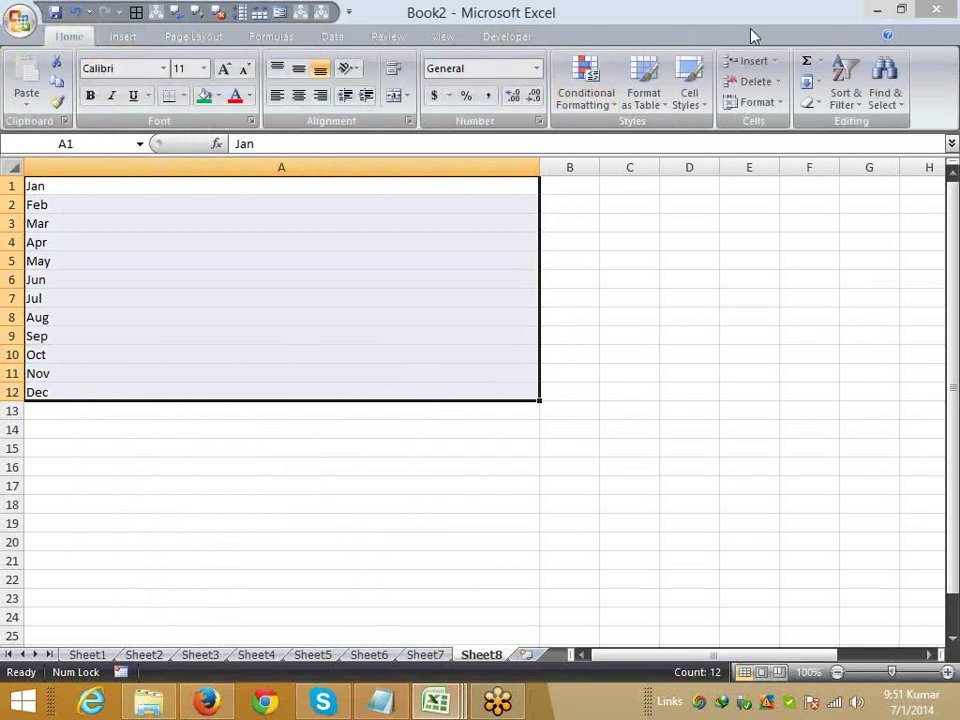
{"action": "left_click", "coordinate": [812, 84]}
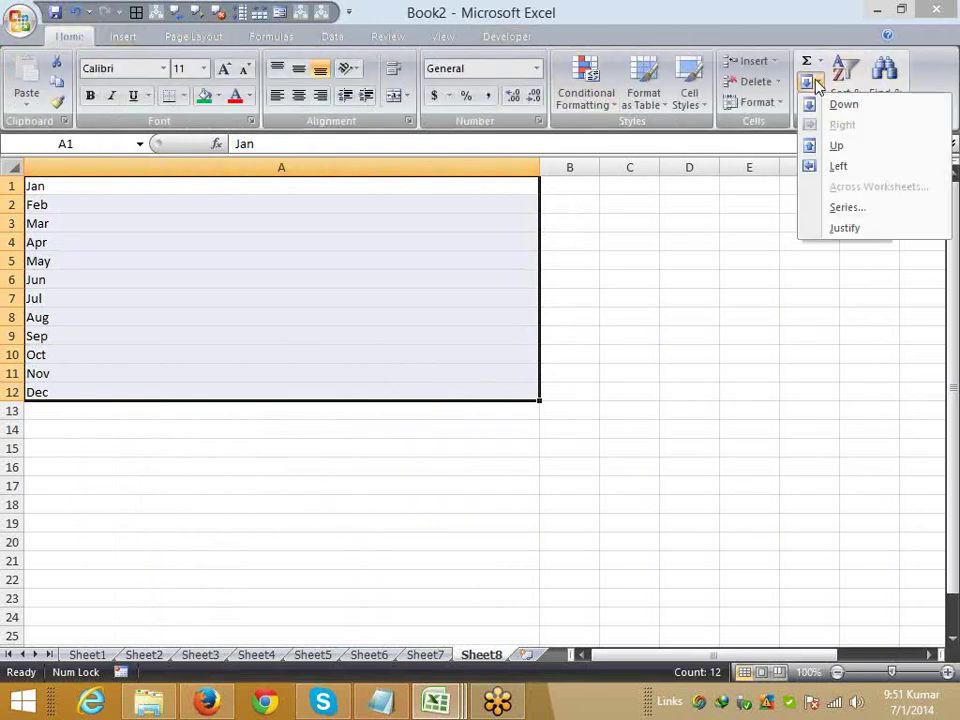
{"action": "left_click", "coordinate": [845, 229]}
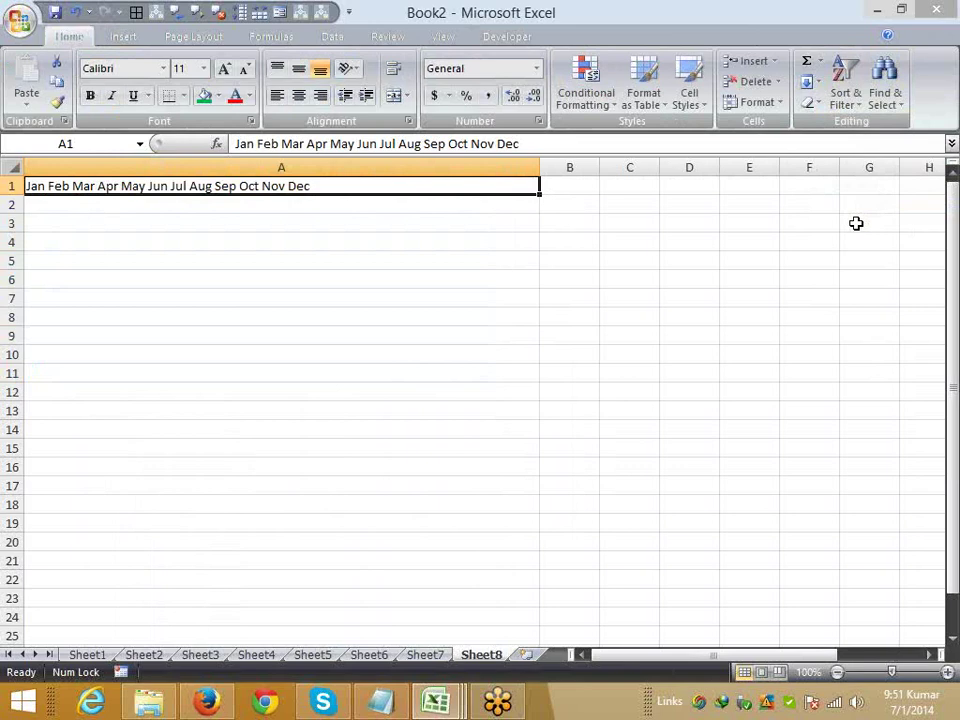
{"action": "key", "text": "ctrl+z"}
- Narrow column A to about half width, justify the months into two rows, then undo
{"action": "left_click", "coordinate": [629, 242]}
{"action": "left_click_drag", "start_coordinate": [541, 163], "coordinate": [174, 173]}
{"action": "left_click_drag", "start_coordinate": [81, 184], "coordinate": [75, 390]}
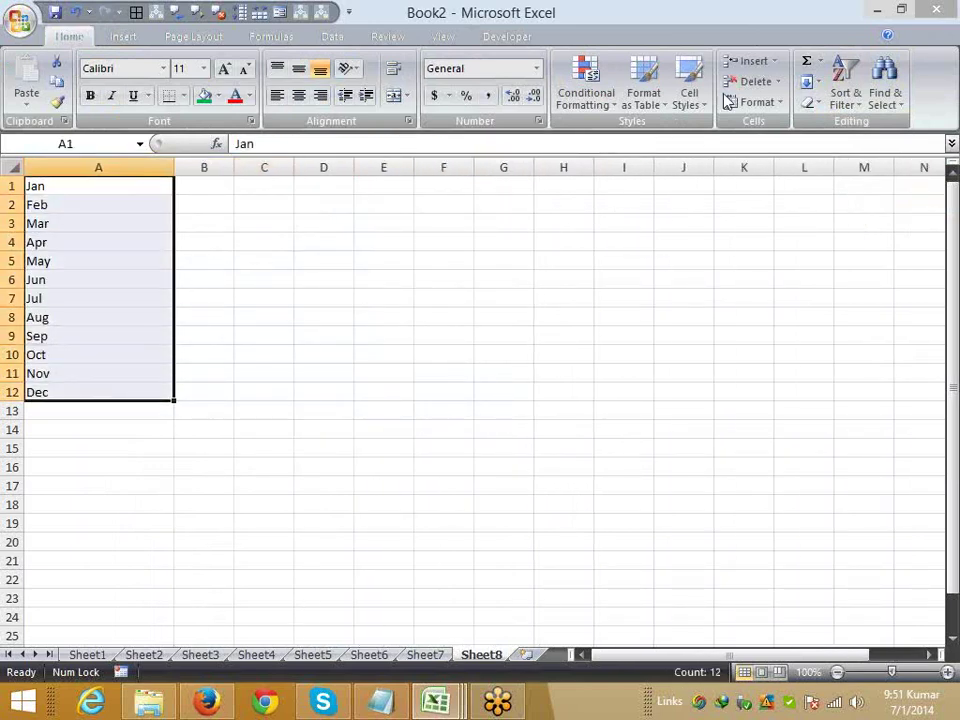
{"action": "left_click", "coordinate": [812, 82]}
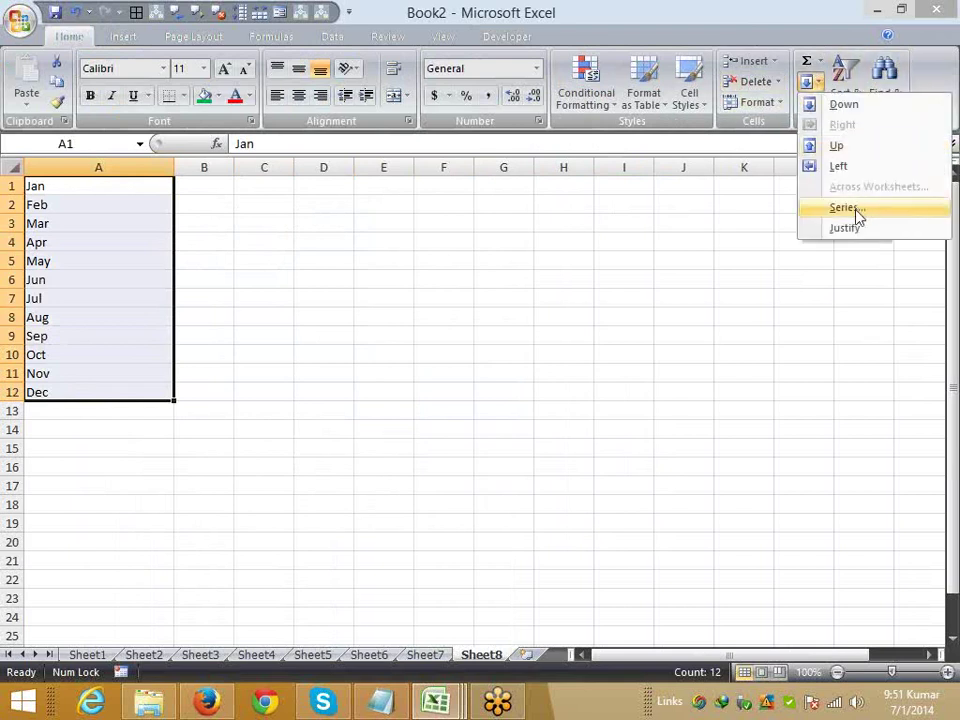
{"action": "left_click", "coordinate": [852, 228]}
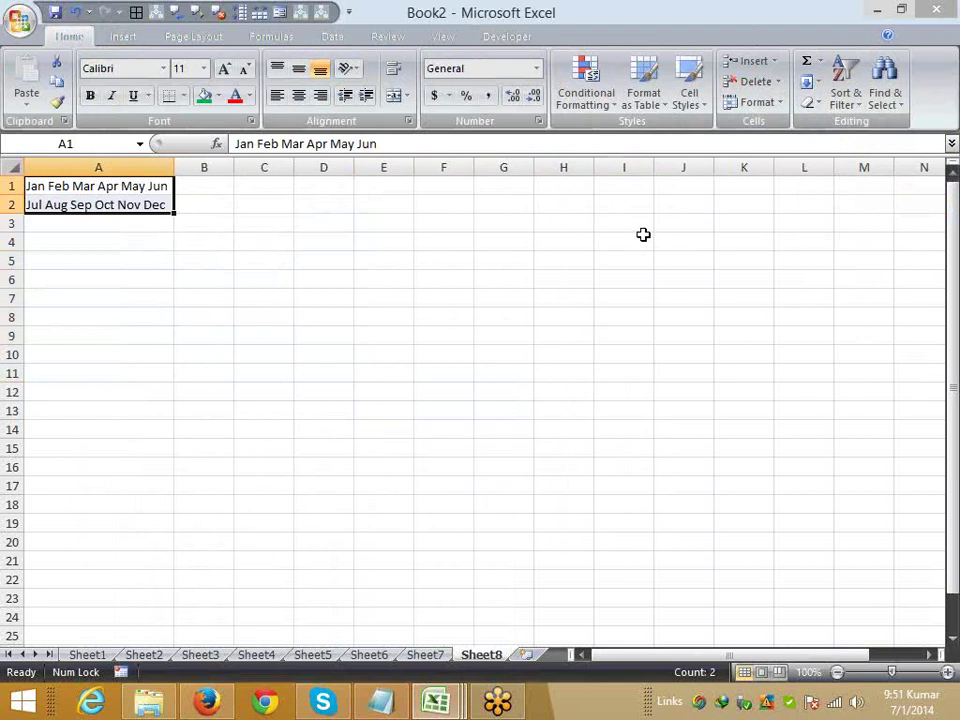
{"action": "key", "text": "ctrl+z"}
- Re-widen column A, justify all twelve months into A1, and auto-fit the column
{"action": "left_click_drag", "start_coordinate": [176, 169], "coordinate": [310, 168]}
{"action": "left_click", "coordinate": [817, 106]}
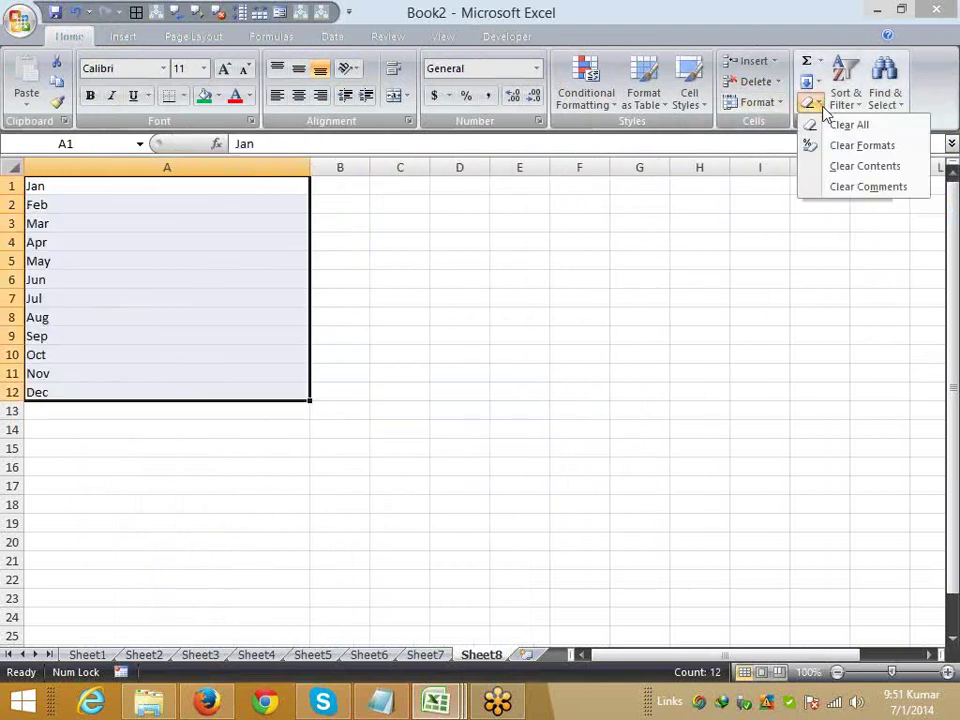
{"action": "left_click", "coordinate": [820, 84]}
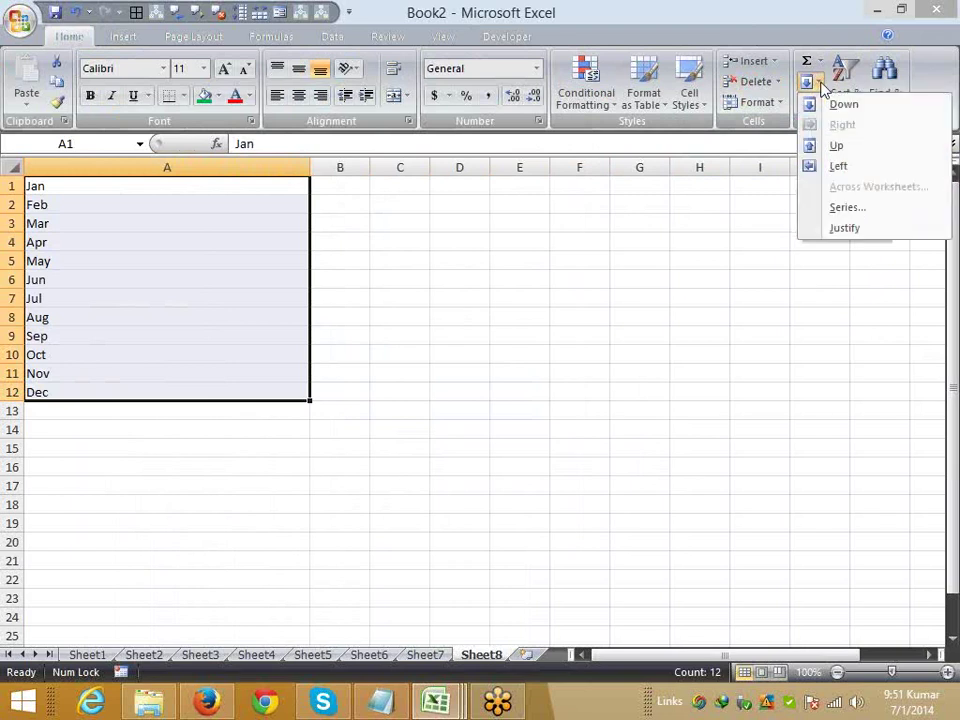
{"action": "left_click", "coordinate": [859, 227]}
{"action": "left_click", "coordinate": [493, 259]}
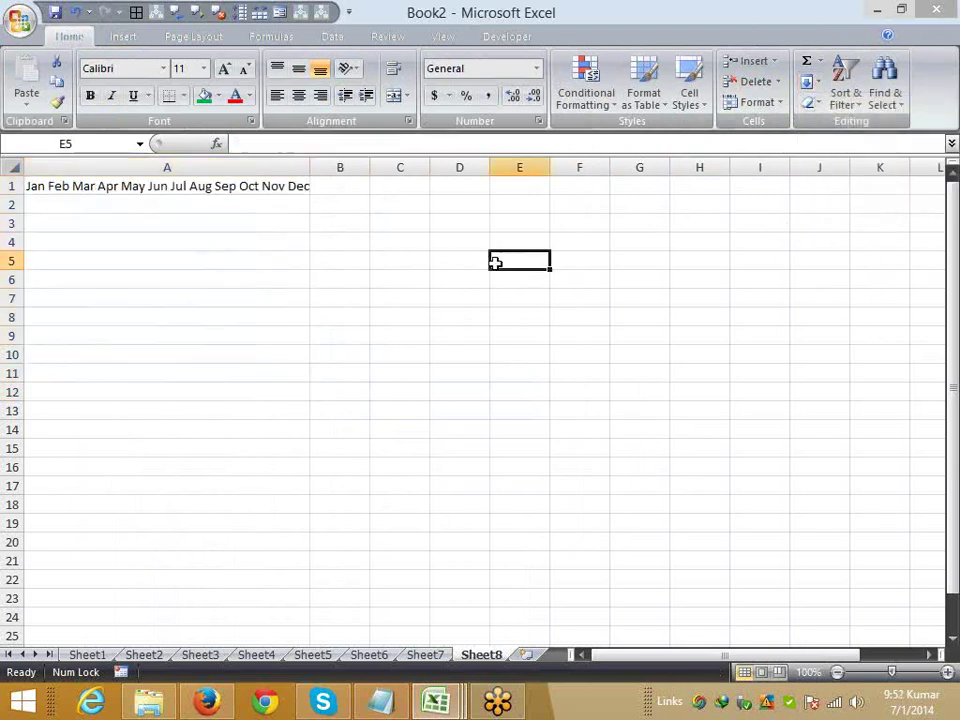
{"action": "double_click", "coordinate": [311, 166]}
{"action": "left_click", "coordinate": [281, 184]}
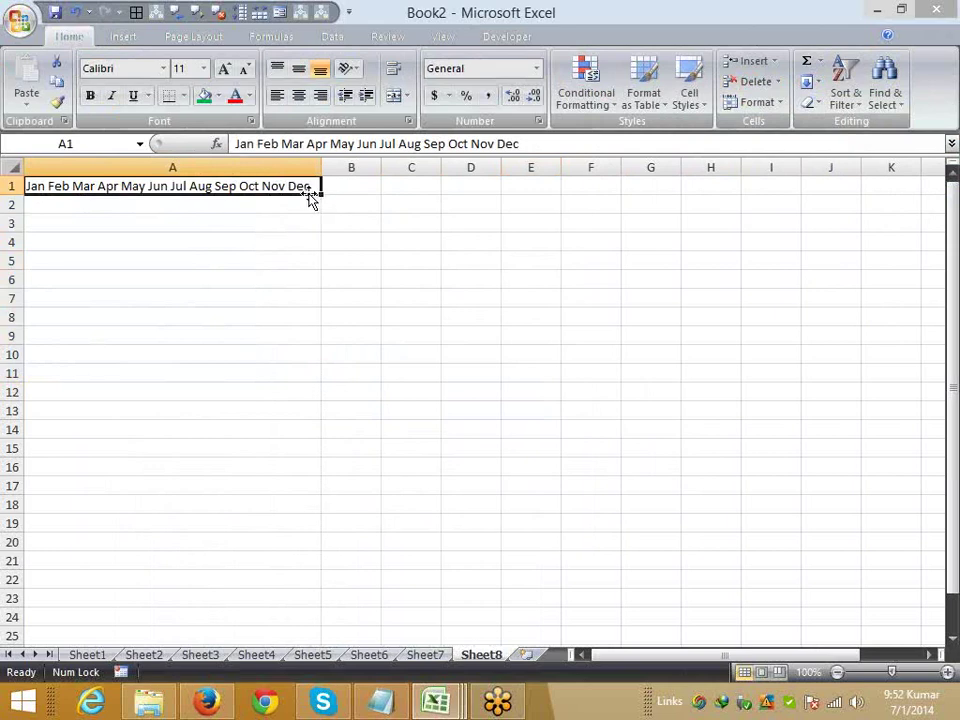
{"action": "left_click_drag", "start_coordinate": [311, 186], "coordinate": [309, 196]}
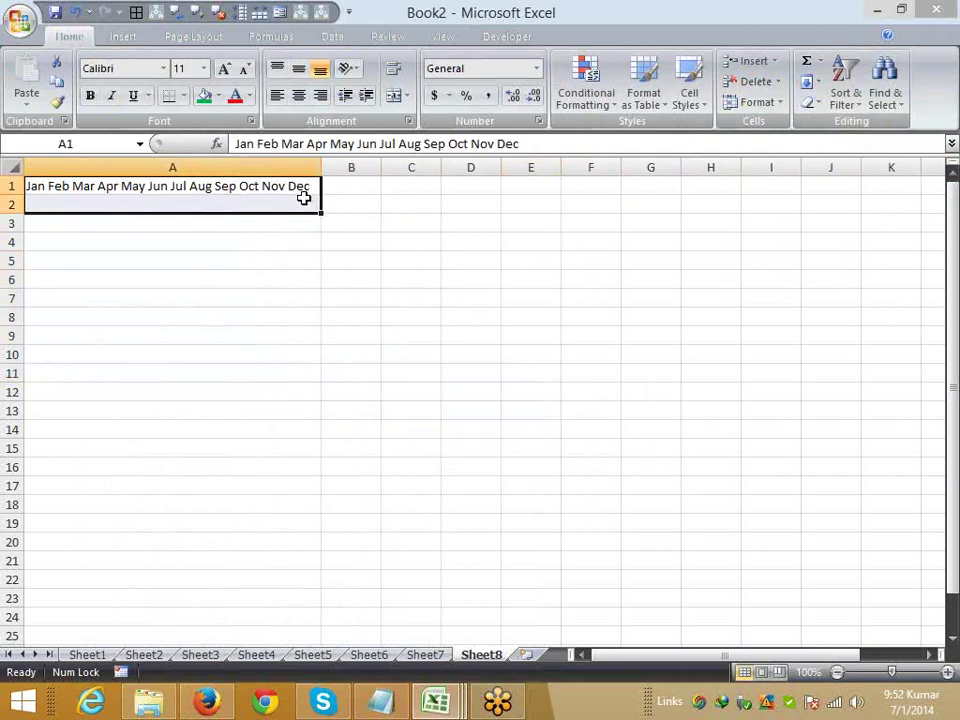
{"action": "key", "text": "ctrl+h"}
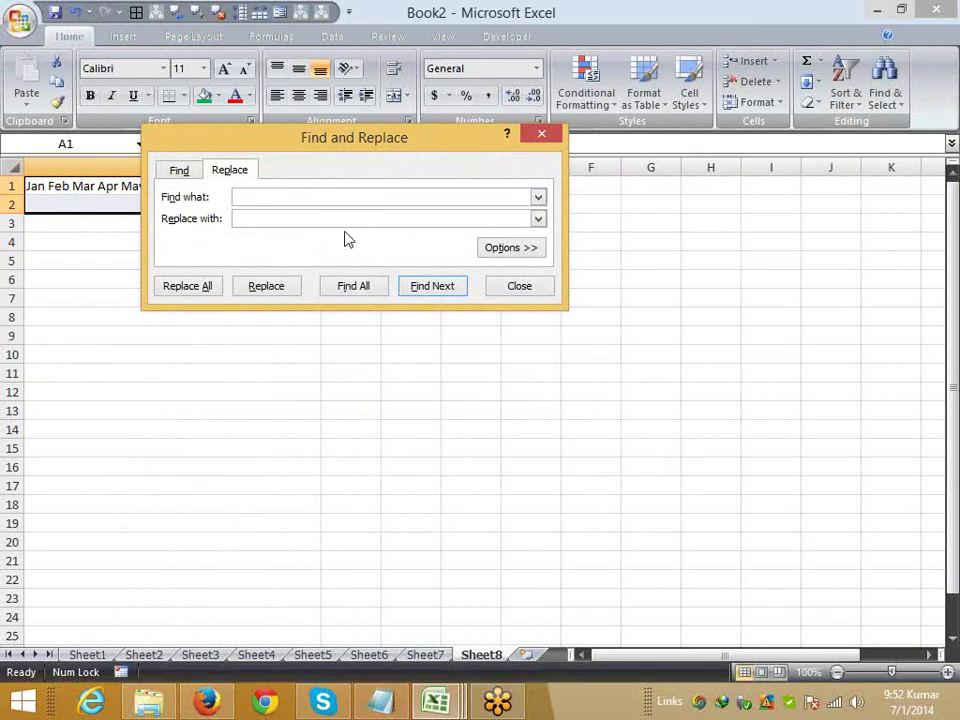
{"action": "left_click", "coordinate": [315, 220]}
{"action": "type", "text": ","}
{"action": "left_click", "coordinate": [193, 287]}
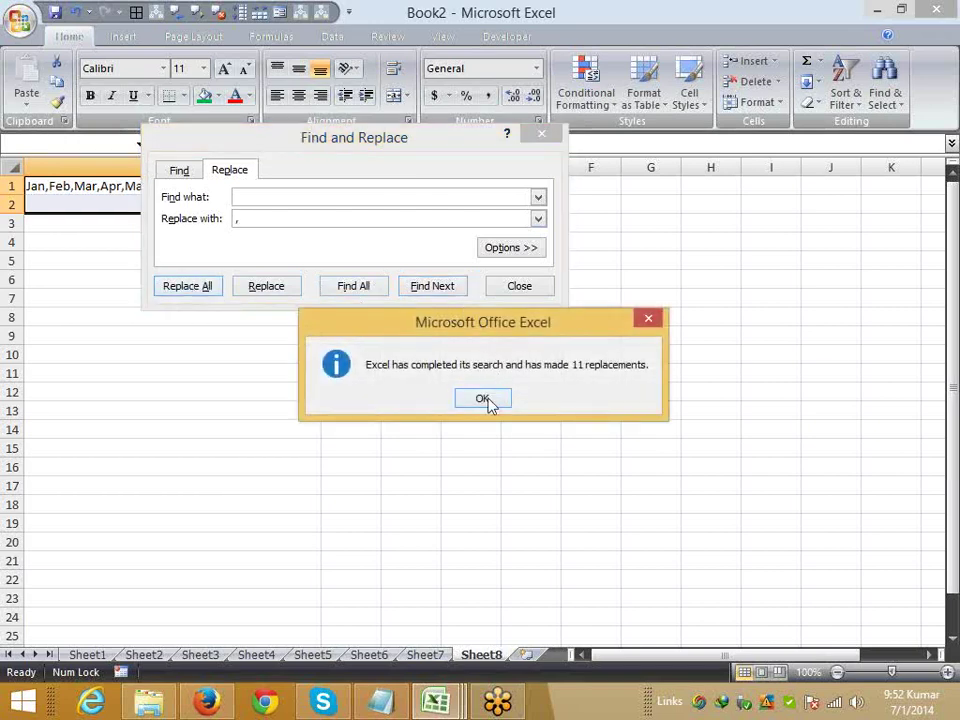
{"action": "left_click", "coordinate": [484, 399]}
{"action": "left_click", "coordinate": [521, 288]}
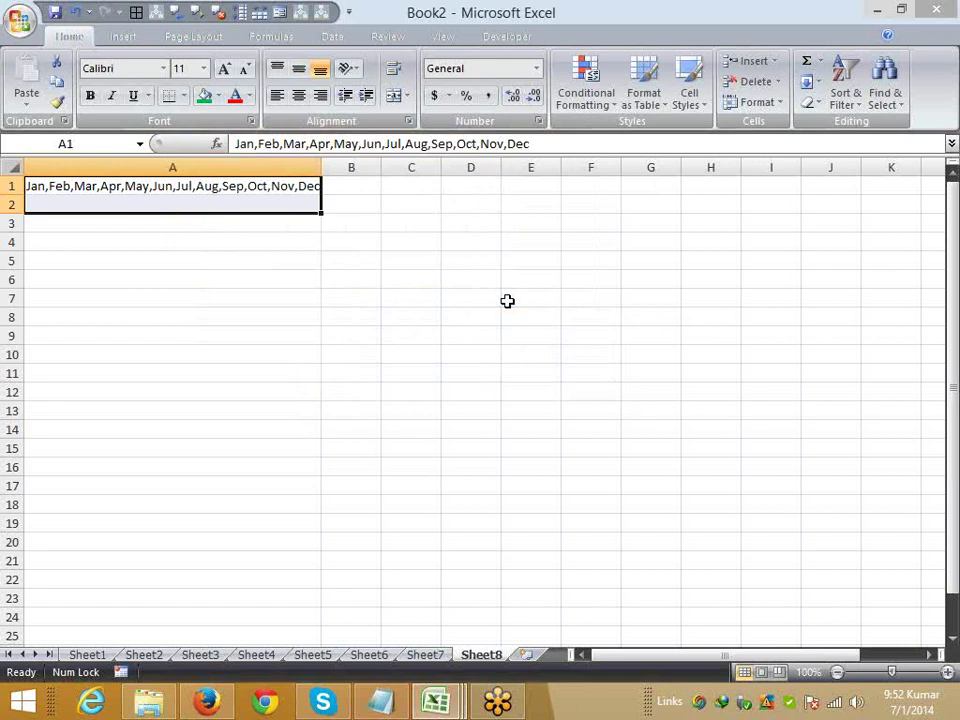
{"action": "left_click", "coordinate": [430, 259]}
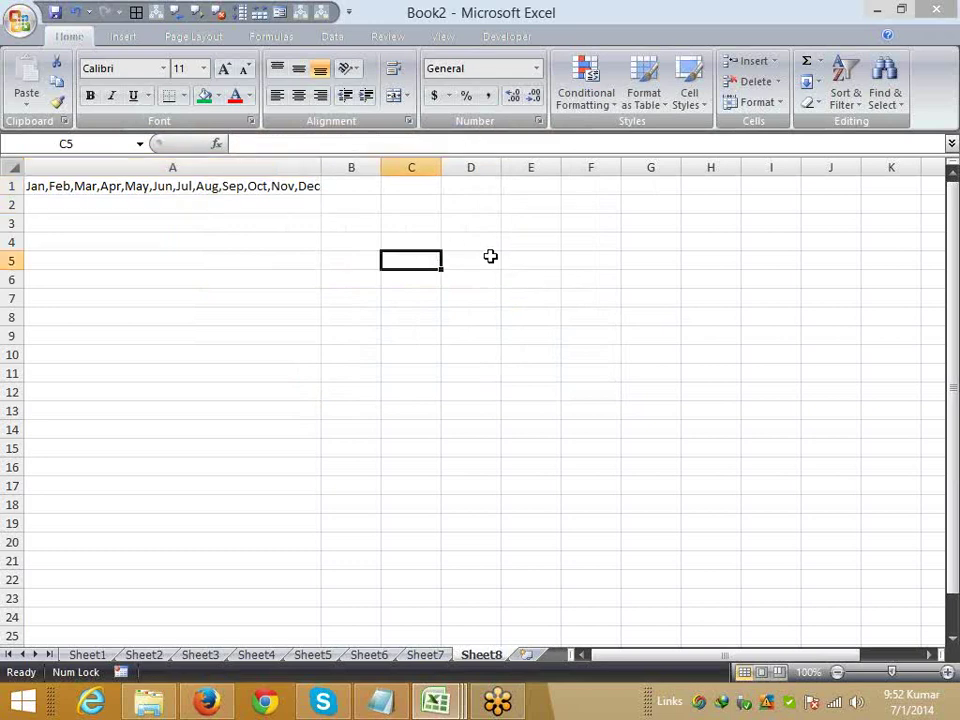
{"action": "left_click", "coordinate": [250, 169]}
{"action": "left_click", "coordinate": [253, 185]}
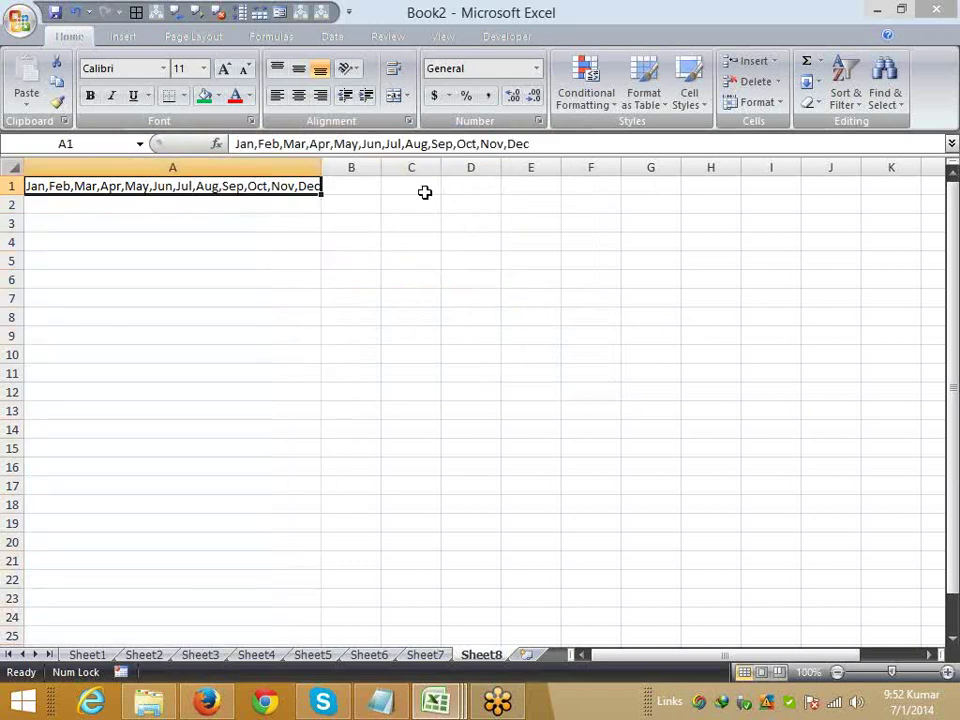
- Check column A's width and select cell A1 holding the month list
{"action": "left_click_drag", "start_coordinate": [426, 190], "coordinate": [431, 506]}
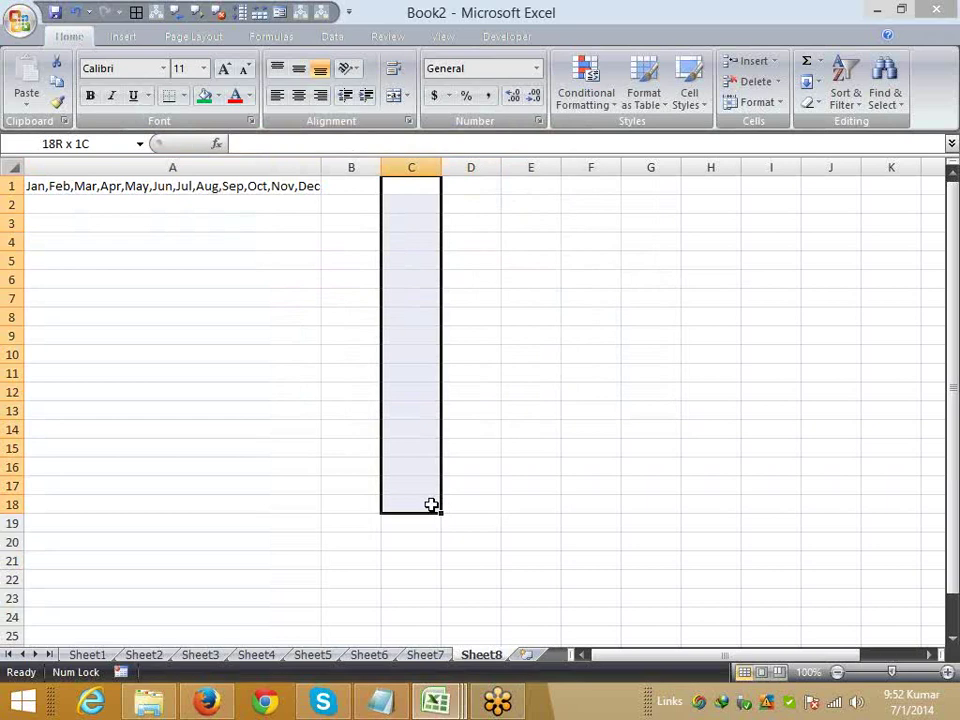
{"action": "left_click", "coordinate": [343, 350]}
{"action": "left_click", "coordinate": [325, 165]}
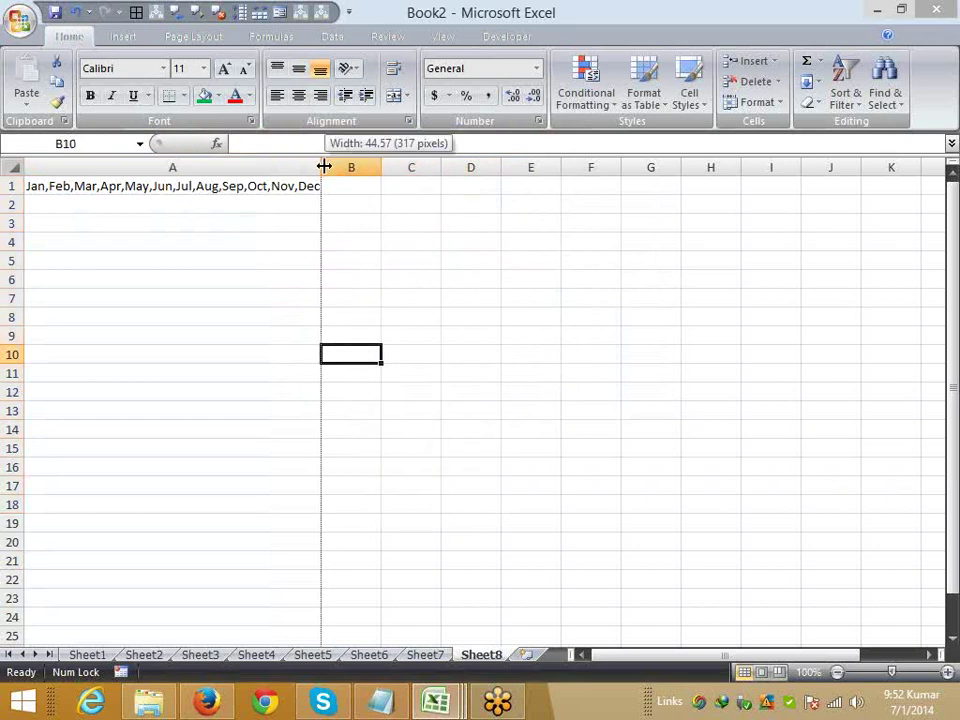
{"action": "left_click", "coordinate": [274, 187]}
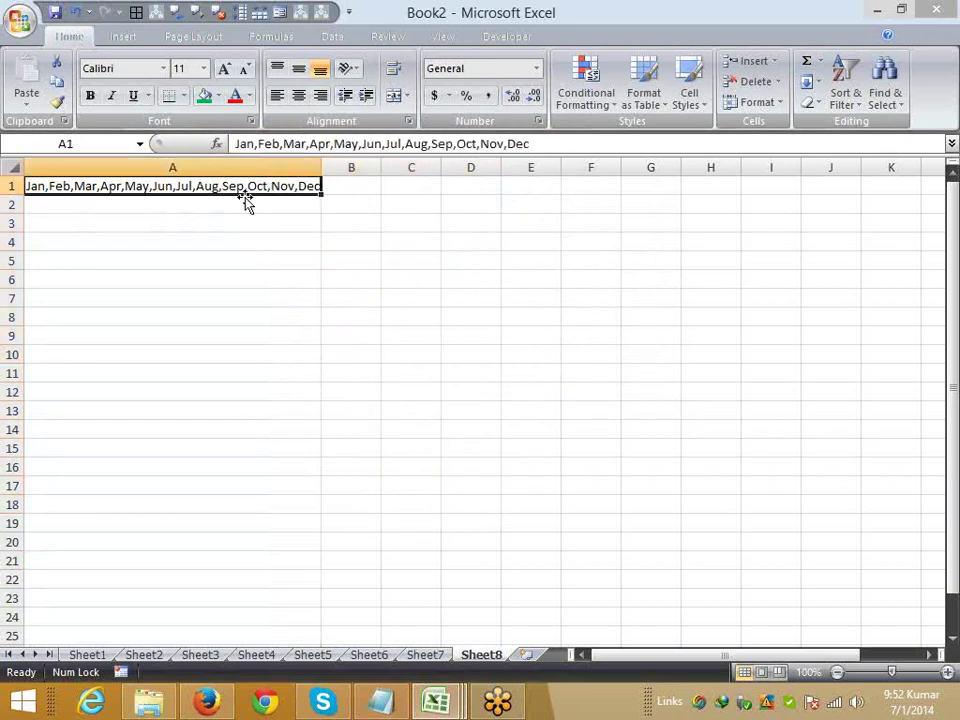
- Replace every comma in A1 with a space, then narrow column A to a sliver
{"action": "key", "text": "ctrl+h"}
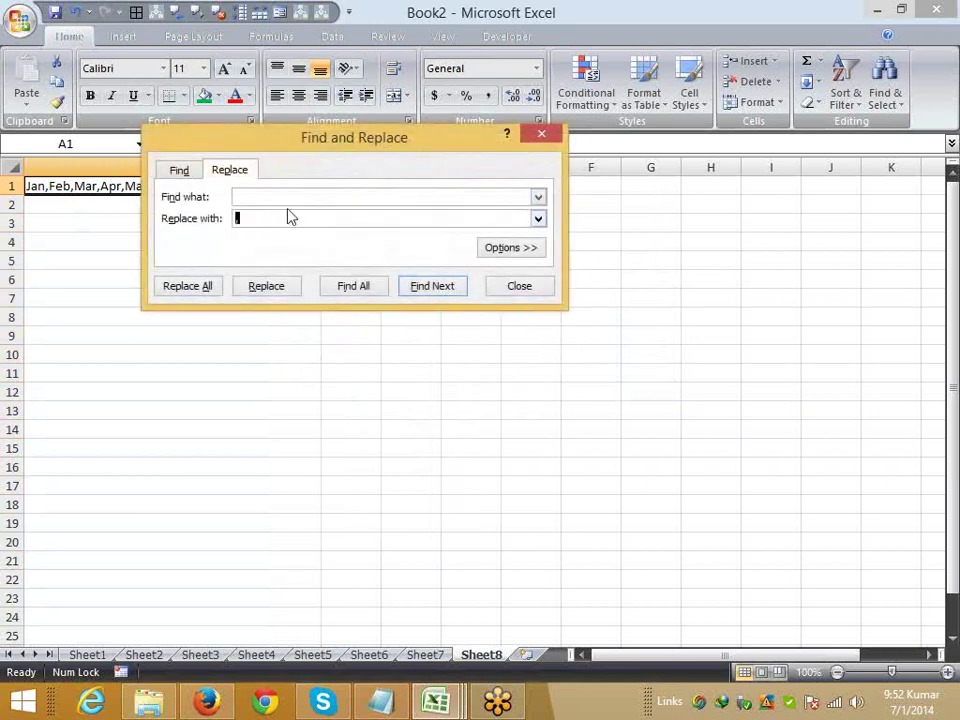
{"action": "left_click", "coordinate": [272, 199]}
{"action": "type", "text": ","}
{"action": "key", "text": "Tab"}
{"action": "left_click", "coordinate": [208, 296]}
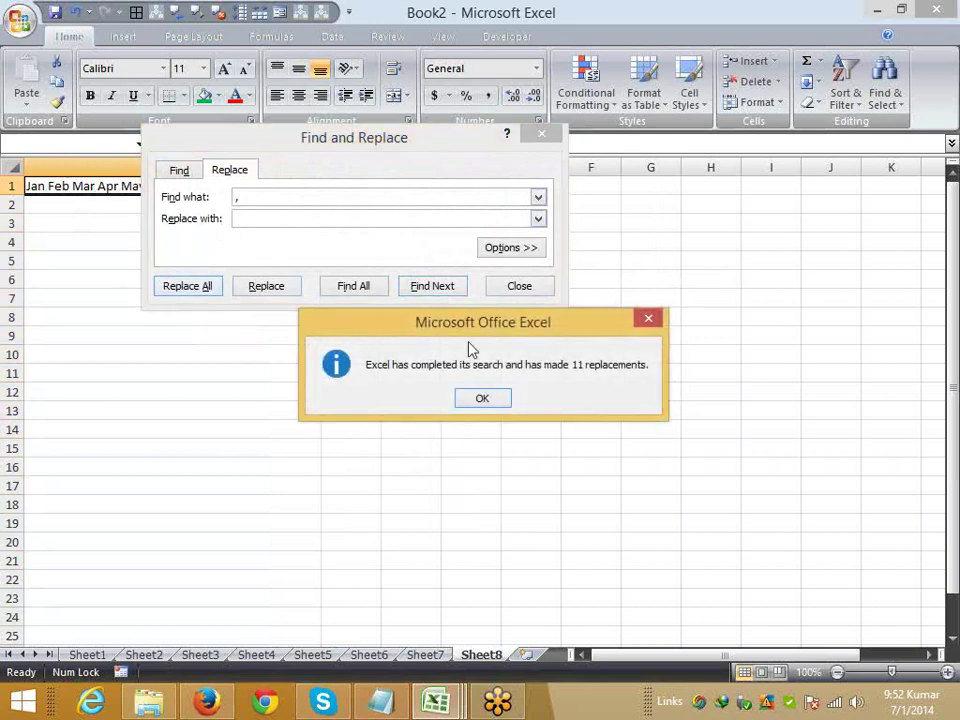
{"action": "left_click", "coordinate": [488, 401]}
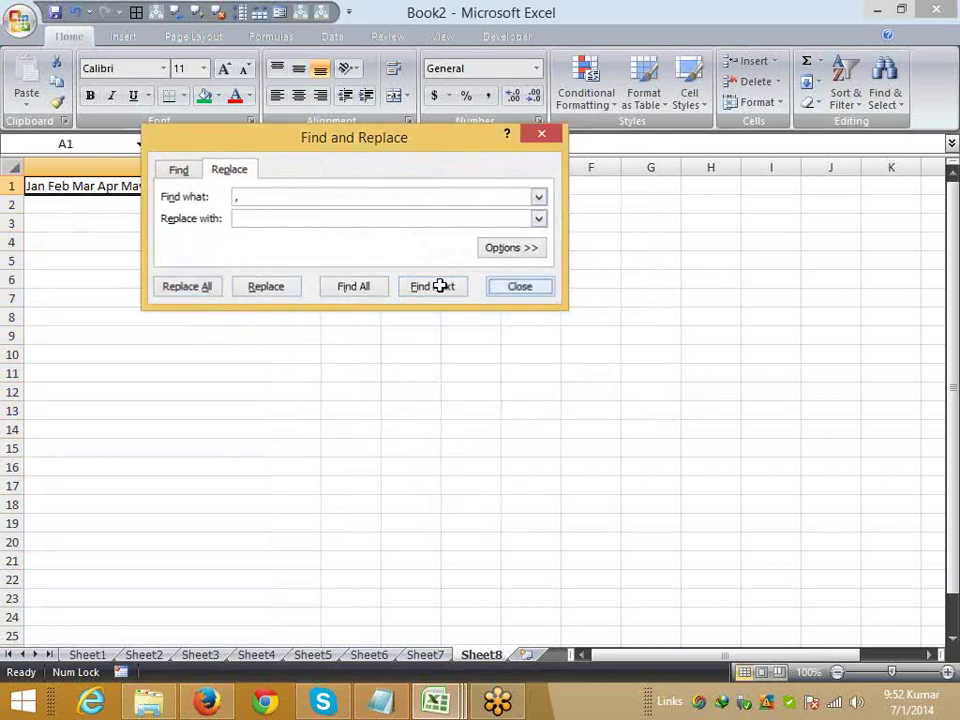
{"action": "key", "text": "Escape"}
{"action": "left_click_drag", "start_coordinate": [320, 165], "coordinate": [44, 166]}
- Justify A1's month line back down A1:A12, accepting the warning, and widen column A
{"action": "left_click", "coordinate": [117, 251]}
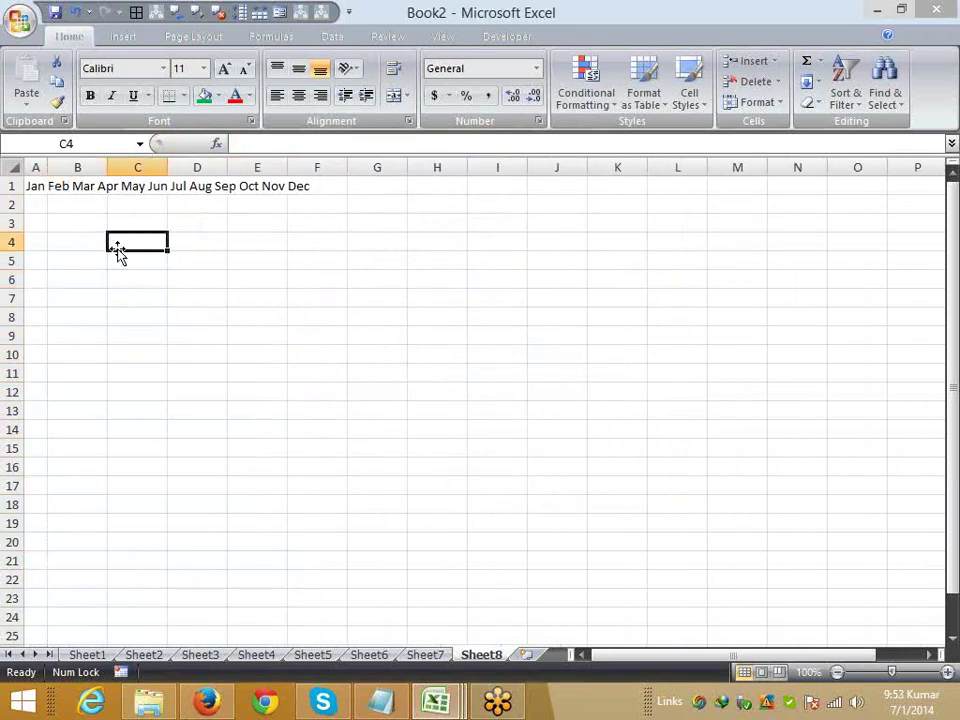
{"action": "left_click", "coordinate": [37, 186]}
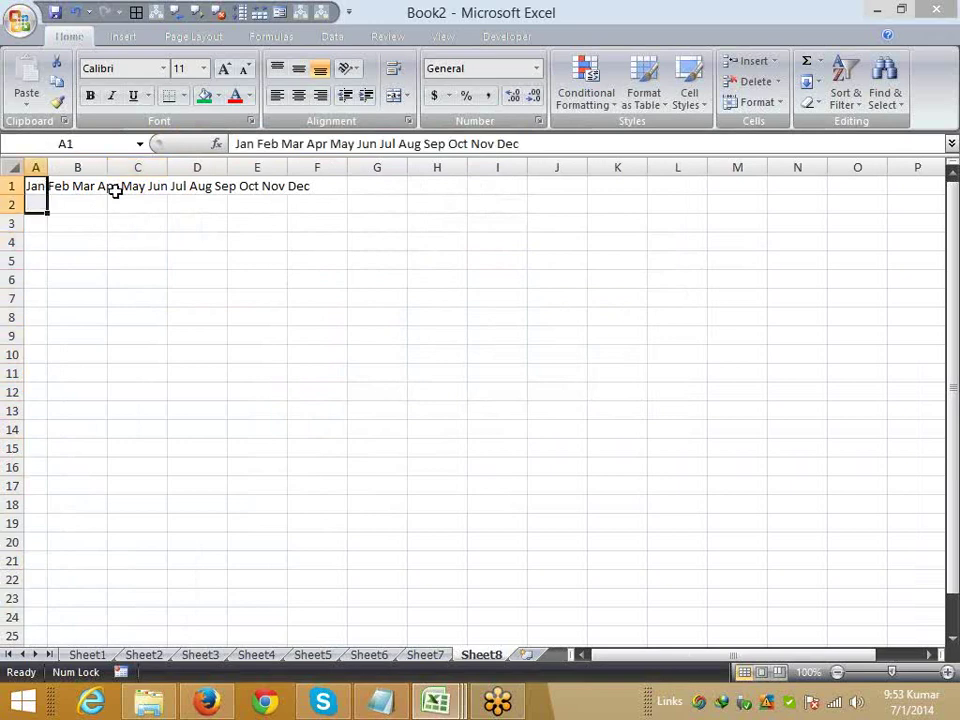
{"action": "left_click", "coordinate": [814, 81]}
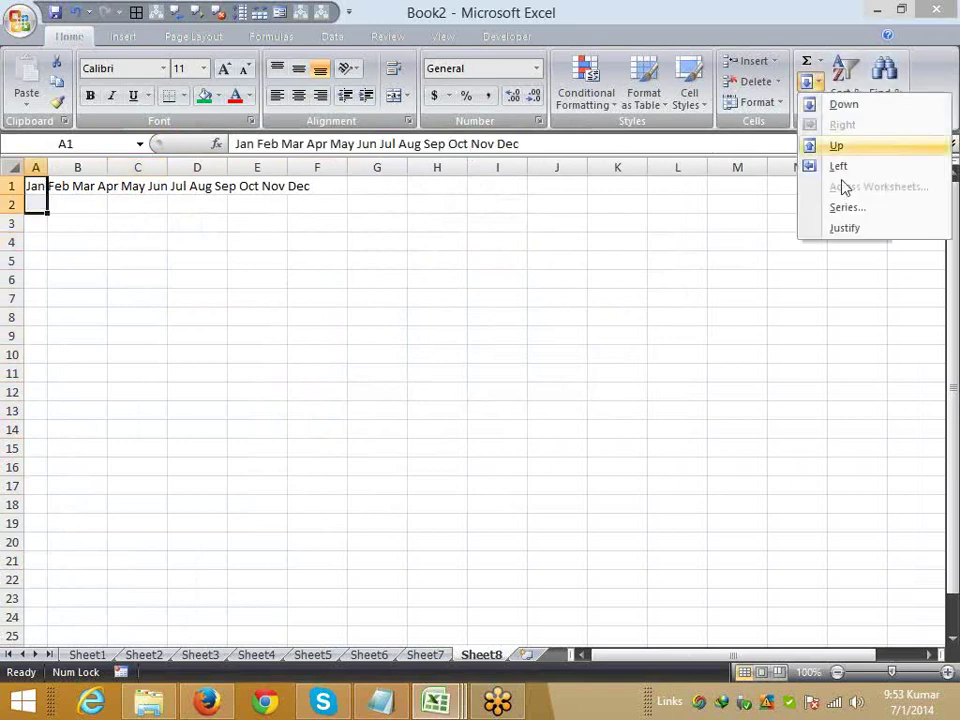
{"action": "left_click", "coordinate": [853, 229]}
{"action": "left_click", "coordinate": [423, 403]}
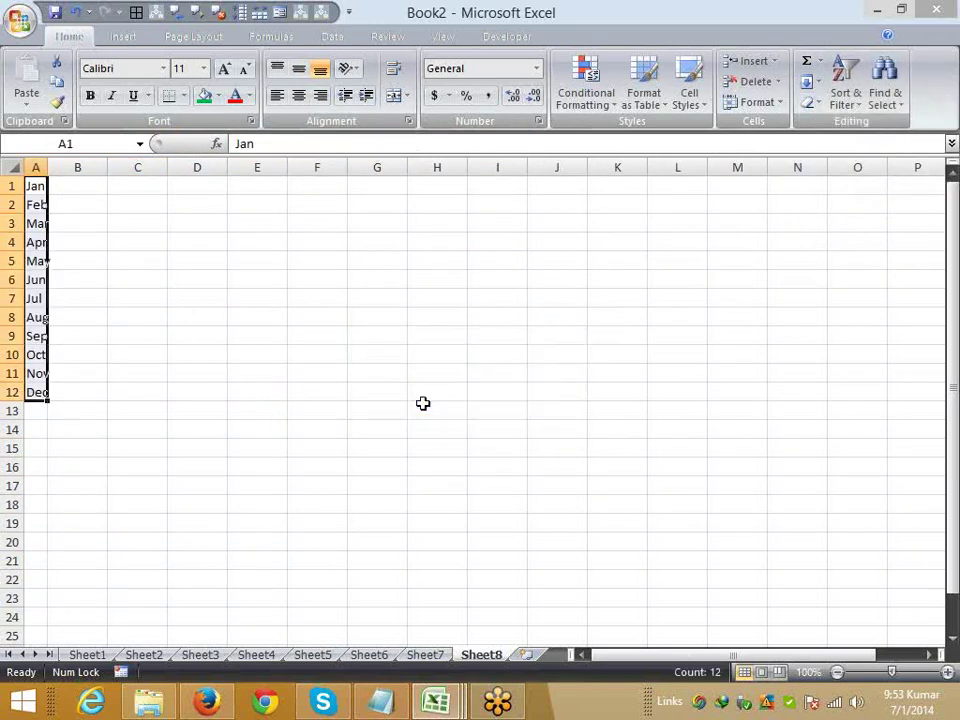
{"action": "left_click", "coordinate": [308, 315]}
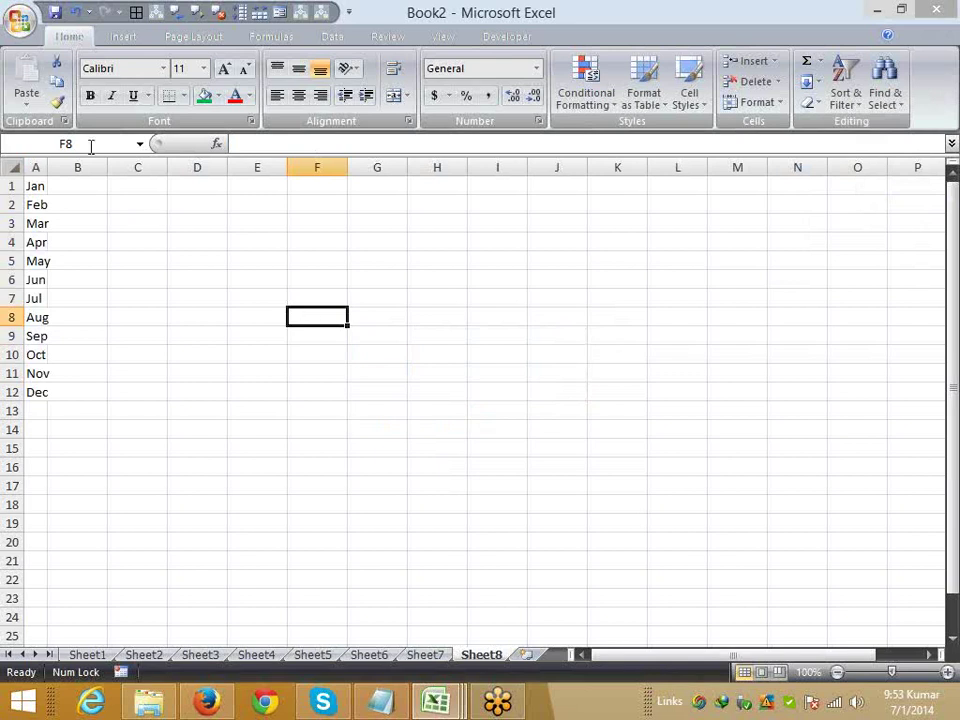
{"action": "left_click_drag", "start_coordinate": [47, 167], "coordinate": [43, 394]}
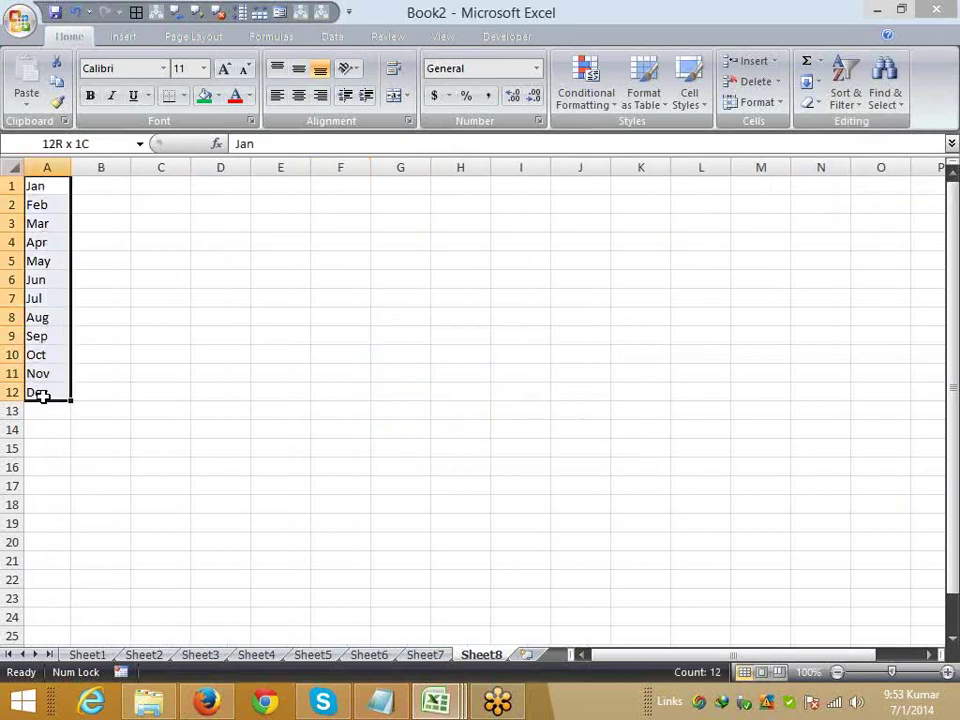
- Give A1:A12 a green fill and All Borders
{"action": "left_click", "coordinate": [204, 95]}
{"action": "left_click", "coordinate": [183, 95]}
{"action": "left_click", "coordinate": [209, 251]}
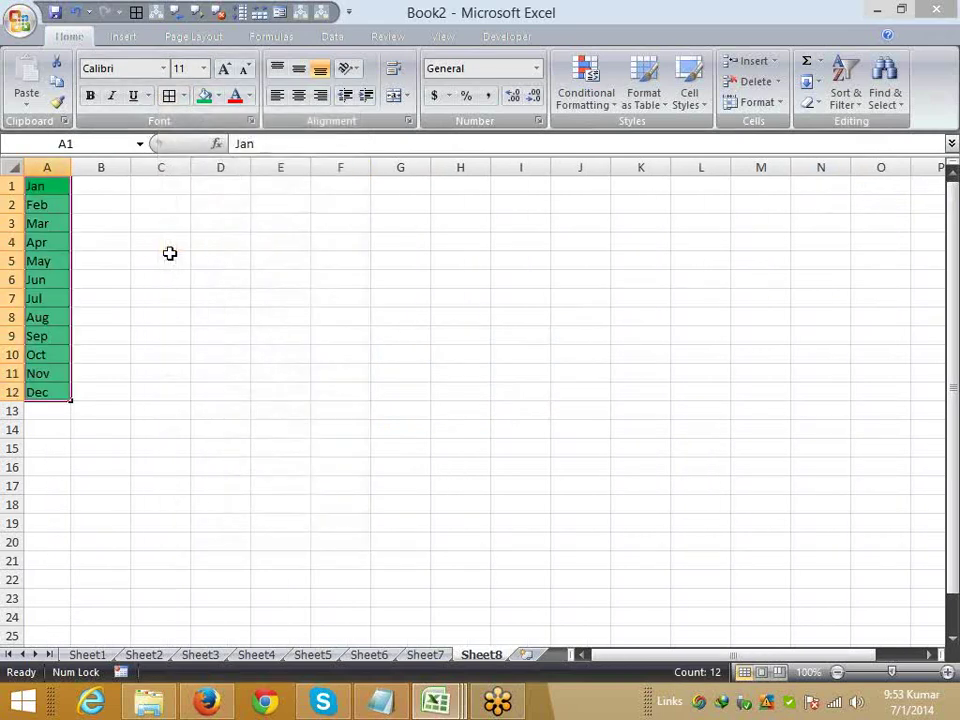
{"action": "left_click", "coordinate": [169, 242]}
- Delete column A as a test, then undo the deletion
{"action": "left_click", "coordinate": [48, 166]}
{"action": "right_click", "coordinate": [53, 164]}
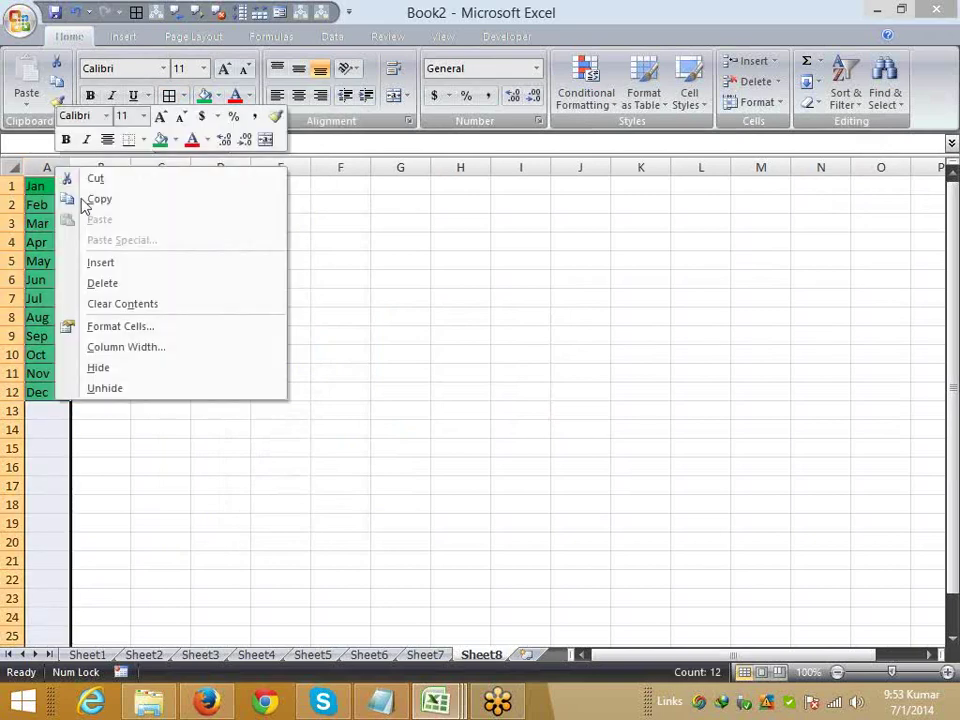
{"action": "left_click", "coordinate": [141, 285]}
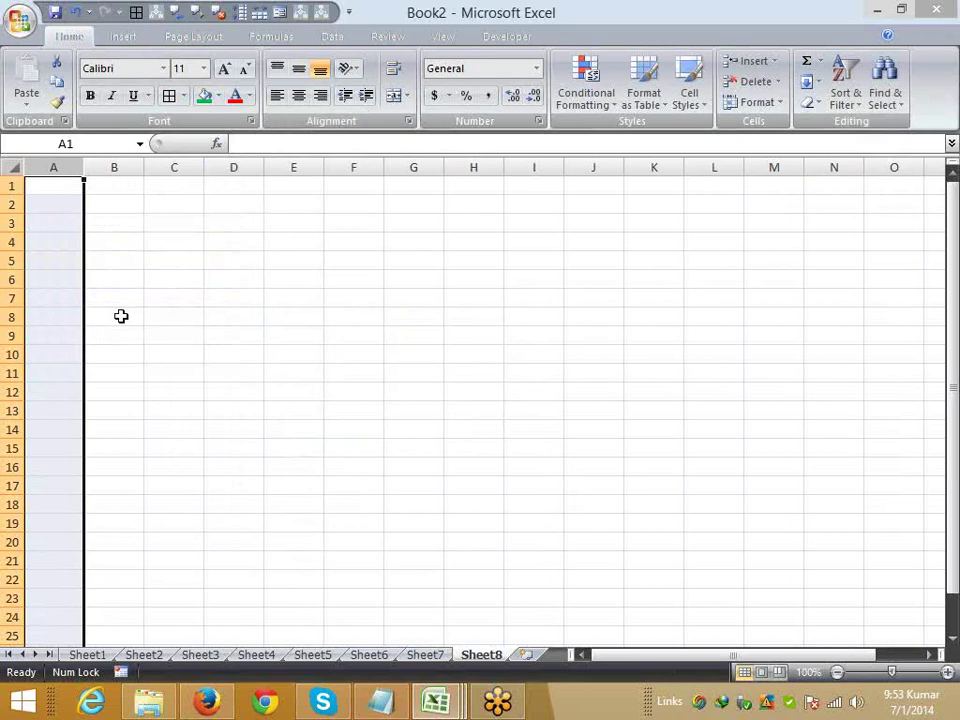
{"action": "key", "text": "ctrl+z"}
- Enter the formula =A1 in D12
{"action": "left_click", "coordinate": [234, 393]}
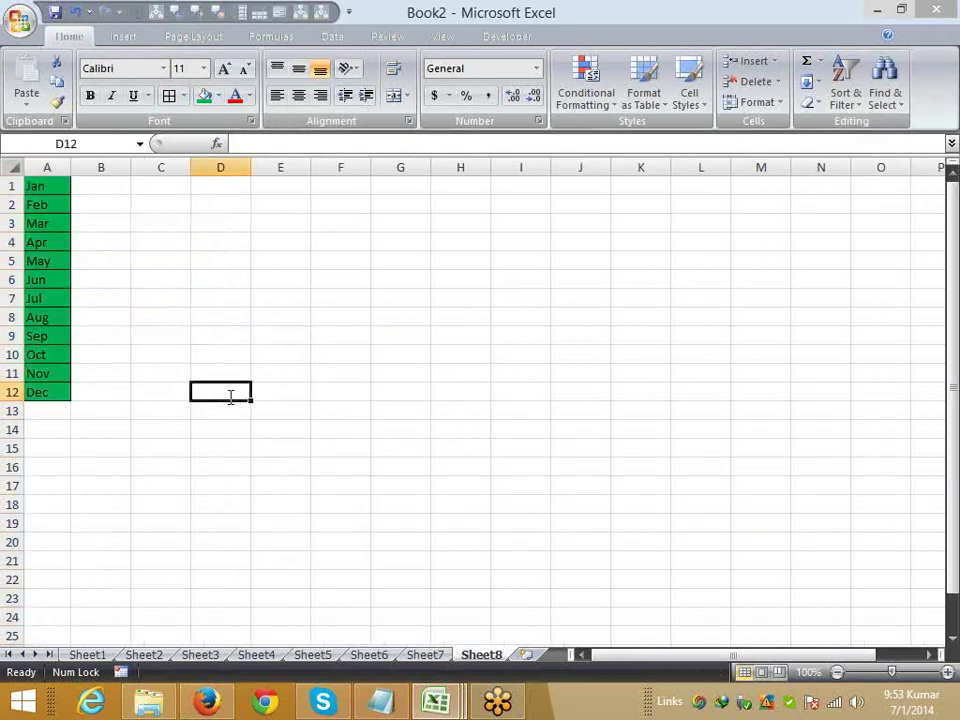
{"action": "type", "text": "="}
{"action": "left_click", "coordinate": [47, 186]}
{"action": "key", "text": "Return"}
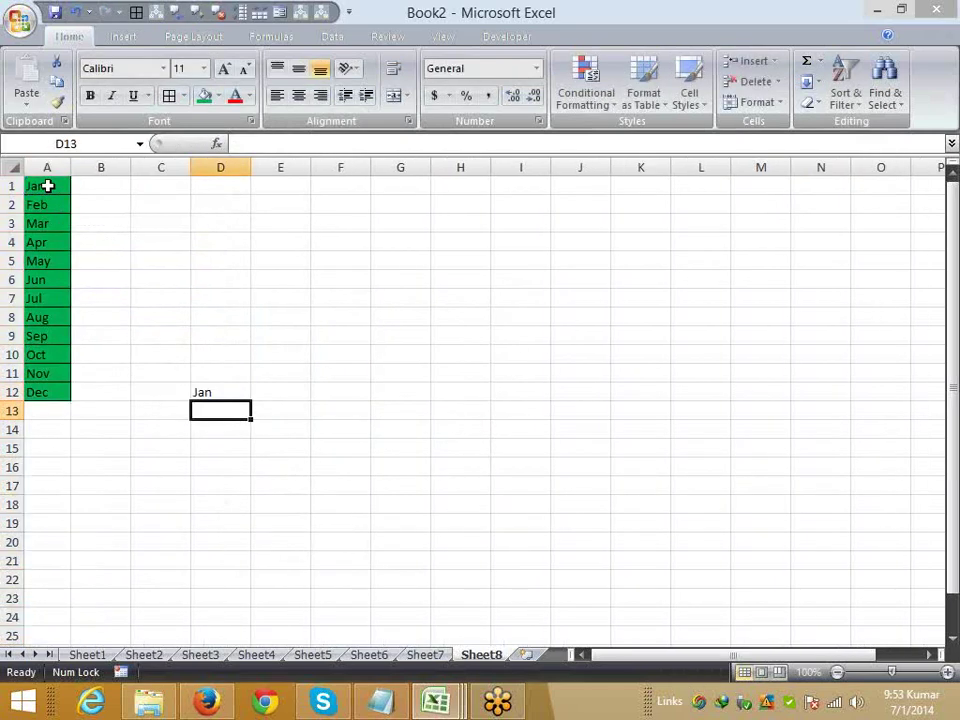
- Delete column A again to see the #REF! error, undo, and reselect A1:A12
{"action": "left_click", "coordinate": [47, 180]}
{"action": "right_click", "coordinate": [52, 169]}
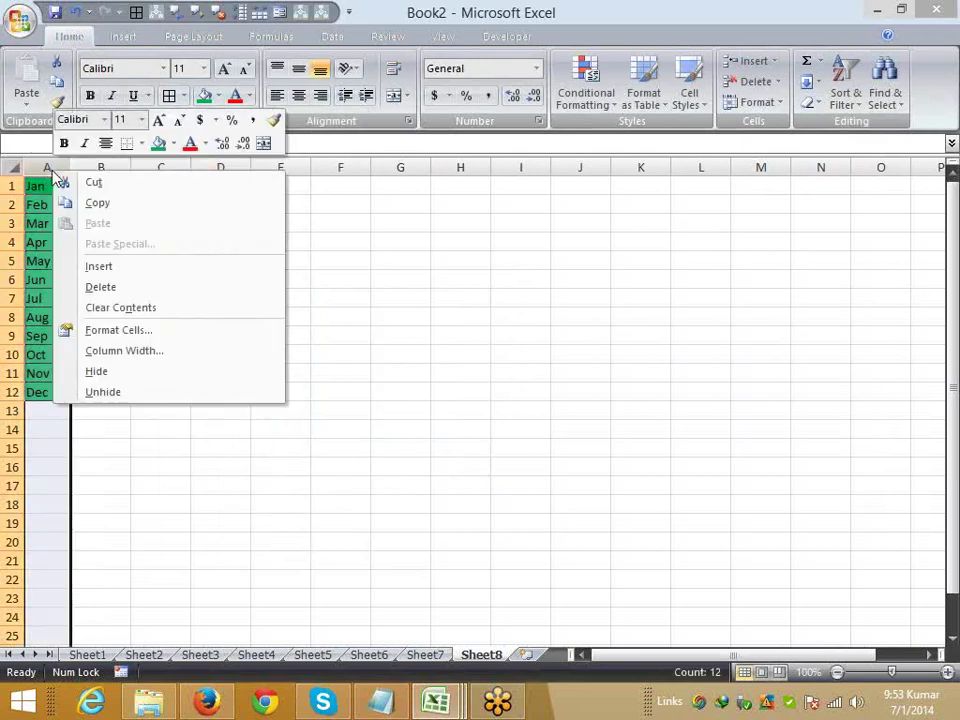
{"action": "left_click", "coordinate": [127, 289]}
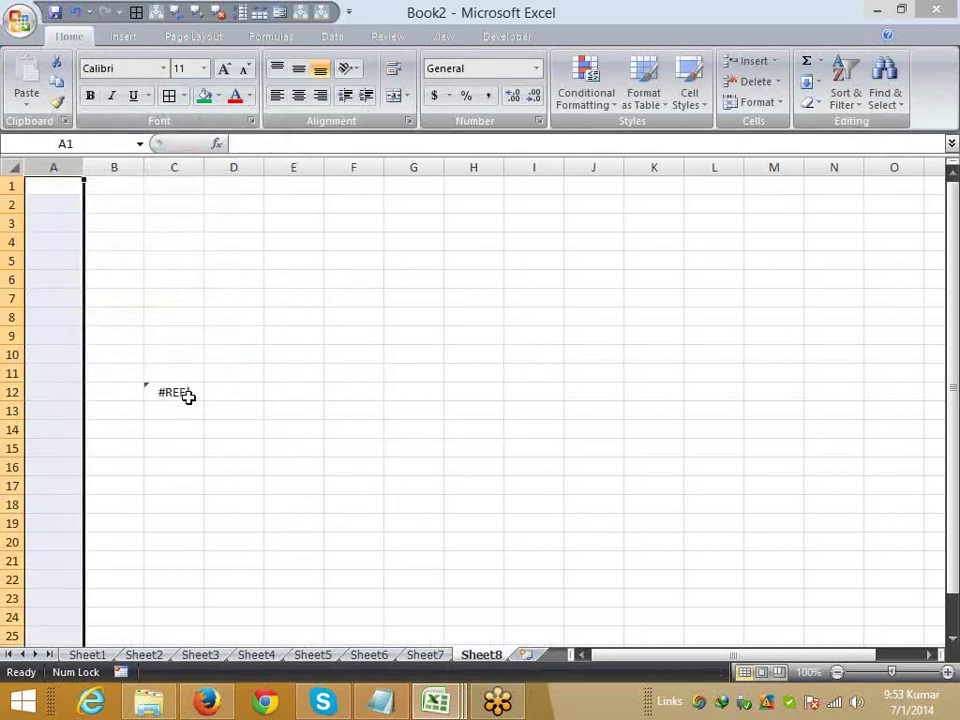
{"action": "left_click", "coordinate": [189, 396]}
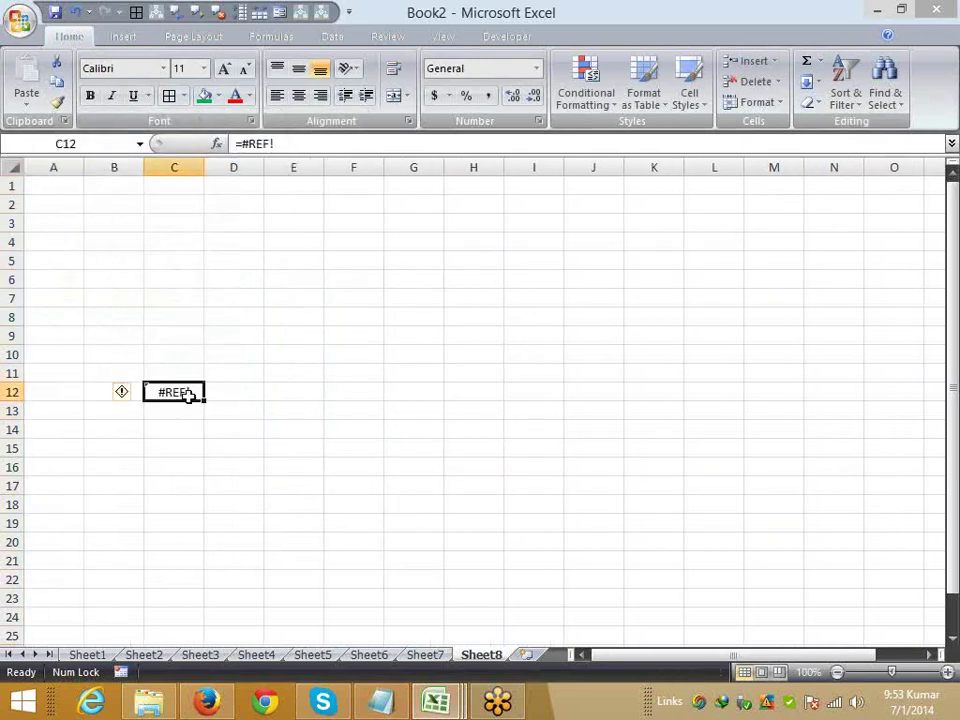
{"action": "key", "text": "ctrl+z"}
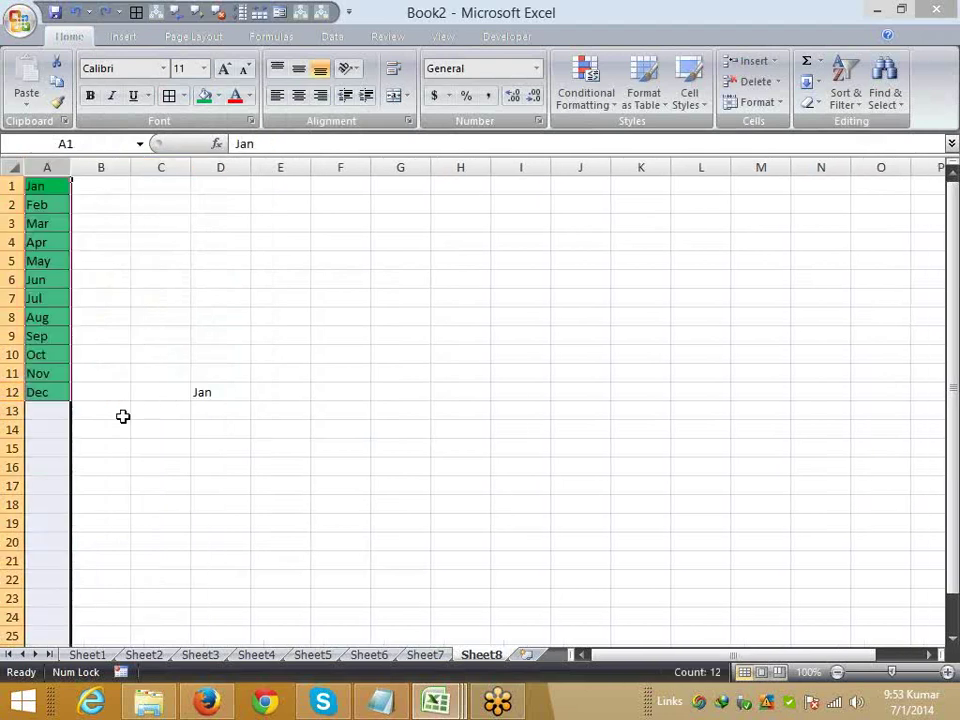
{"action": "left_click", "coordinate": [122, 415]}
{"action": "left_click_drag", "start_coordinate": [66, 394], "coordinate": [47, 186]}
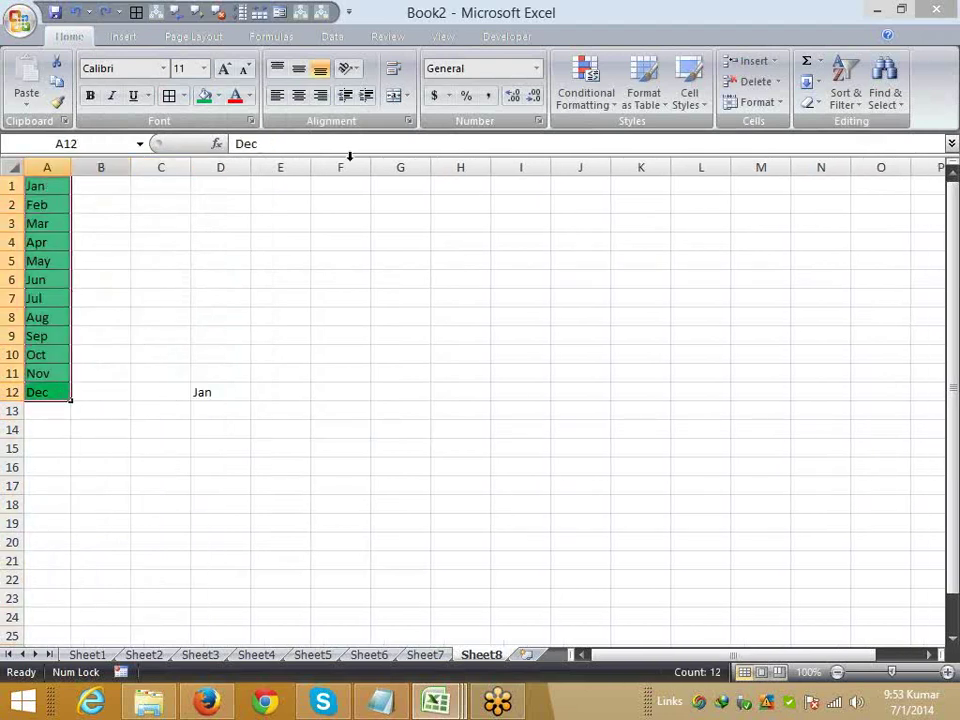
- Try Clear All, Clear Formats and Clear Contents on A1:A12, undoing each one
{"action": "left_click", "coordinate": [818, 103]}
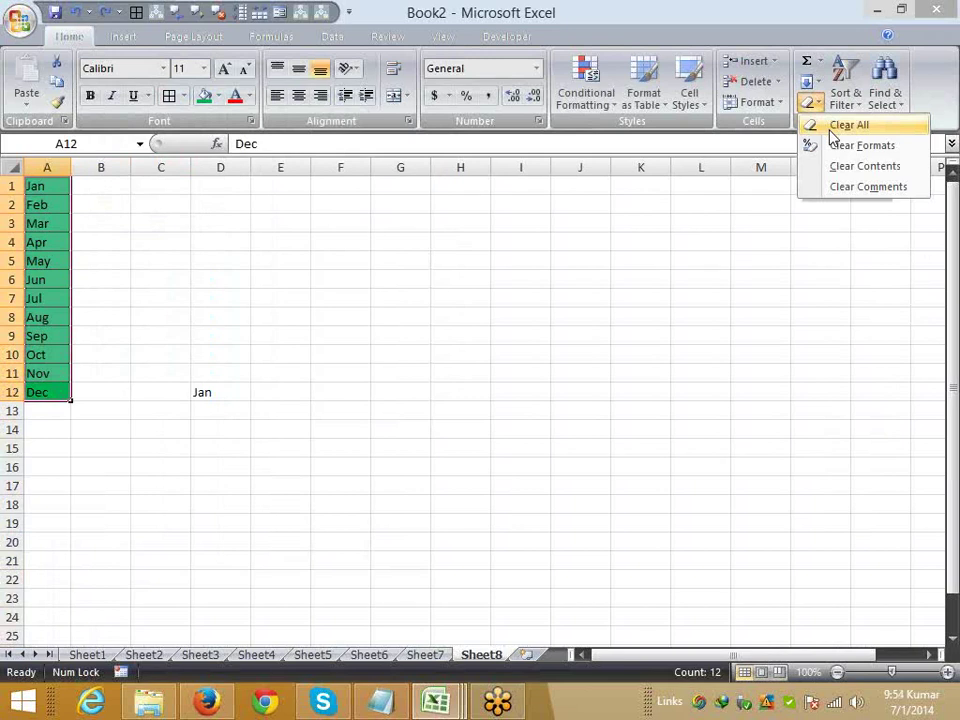
{"action": "left_click", "coordinate": [831, 129]}
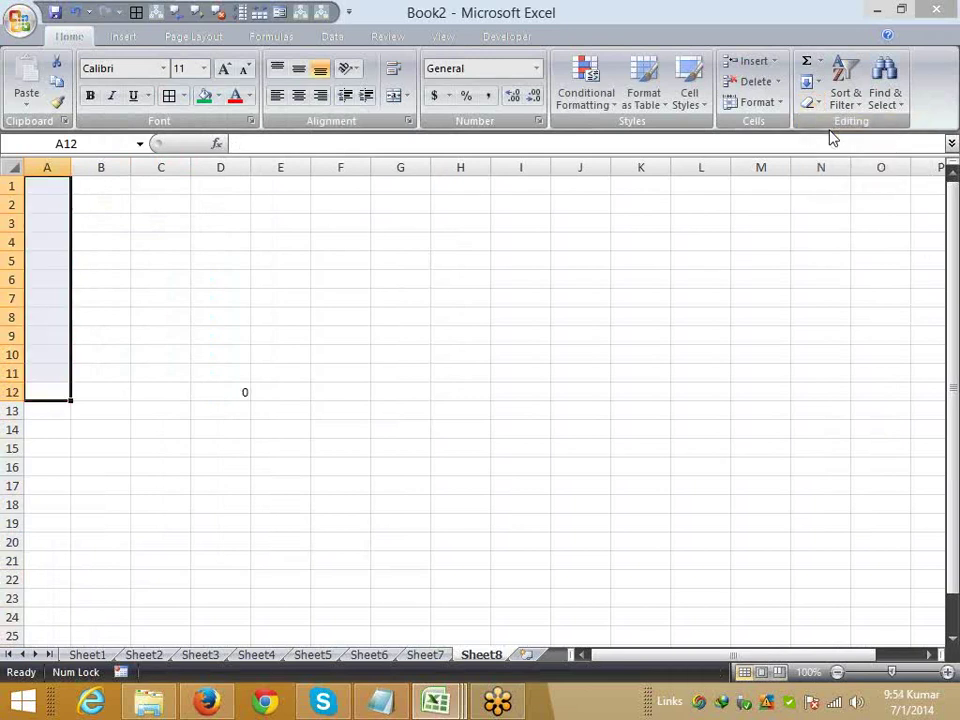
{"action": "key", "text": "ctrl+z"}
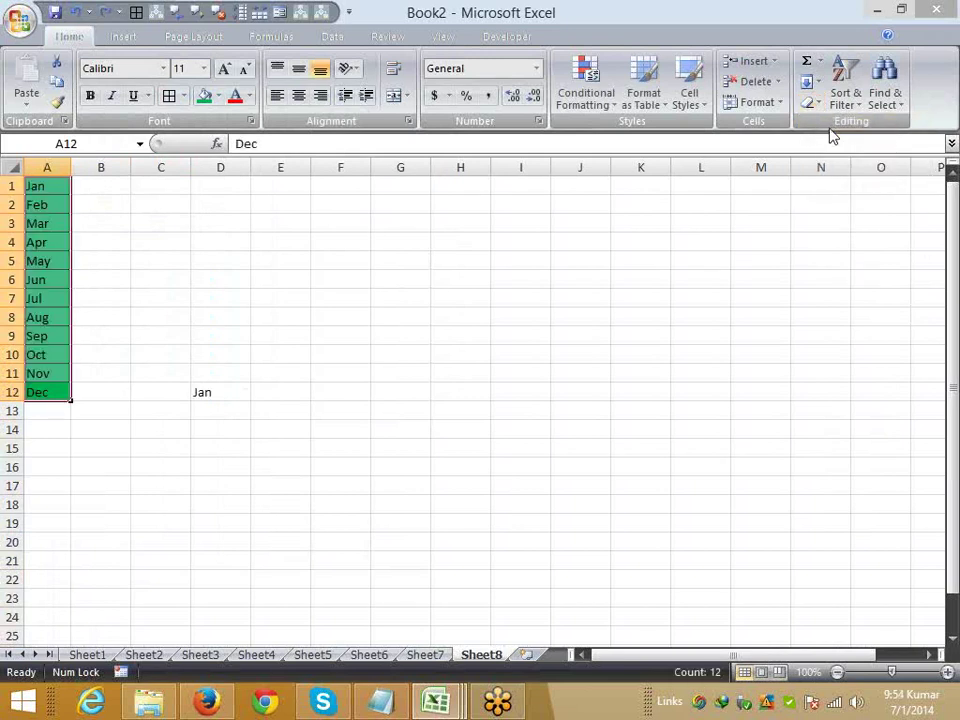
{"action": "left_click", "coordinate": [812, 103]}
{"action": "left_click", "coordinate": [838, 148]}
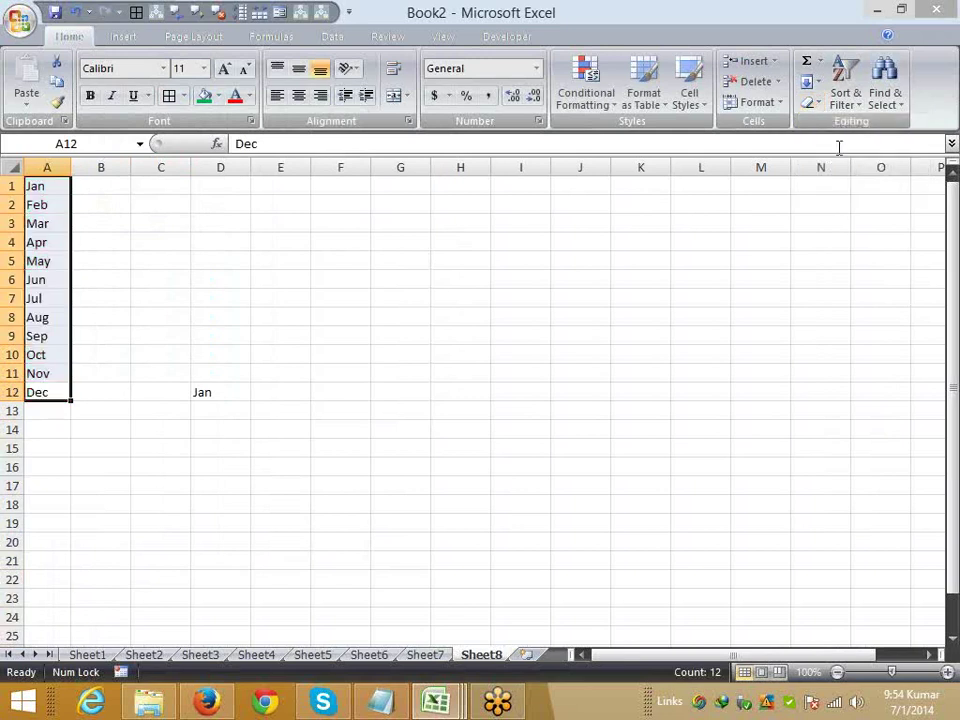
{"action": "key", "text": "ctrl+z"}
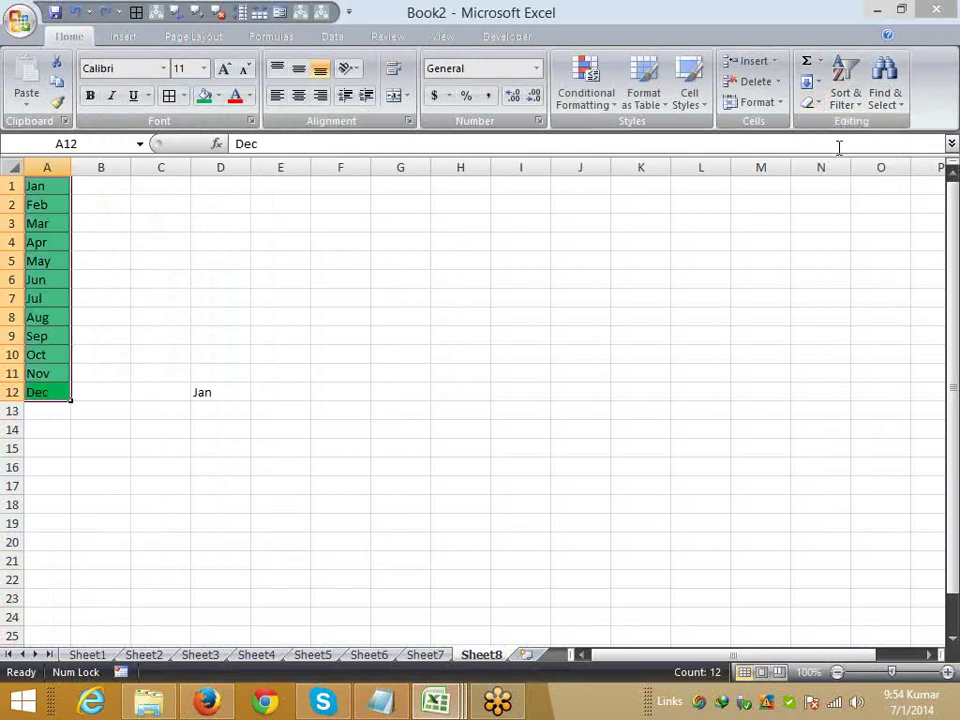
{"action": "left_click", "coordinate": [814, 103]}
{"action": "left_click", "coordinate": [838, 166]}
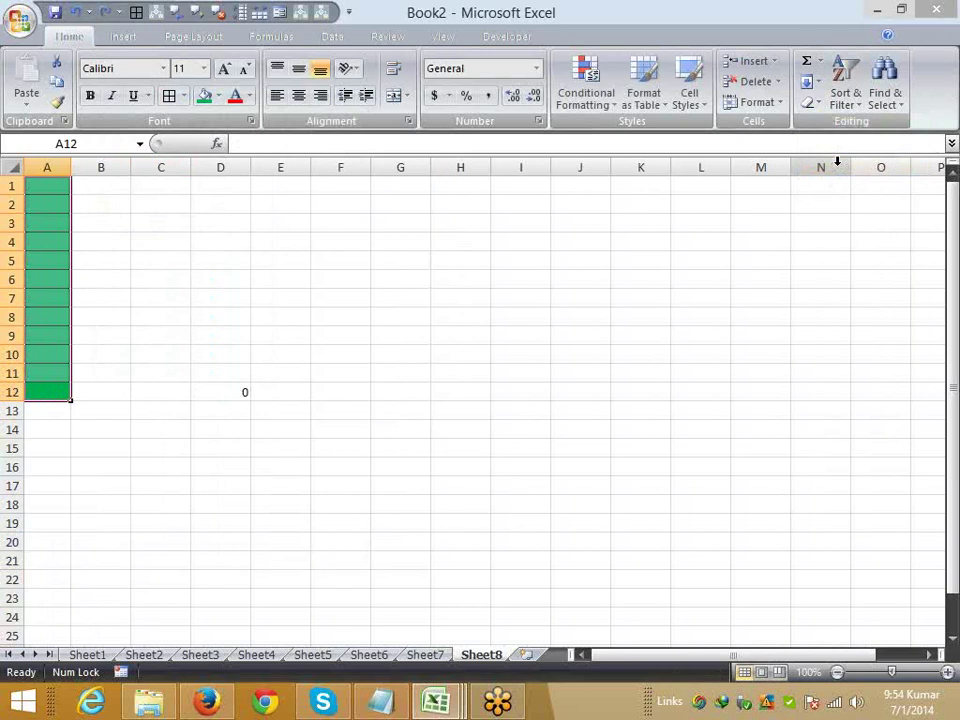
{"action": "key", "text": "ctrl+z"}
- Close the Fill and Clear menus unchanged, deselect the months, and bring up the Start screen
{"action": "left_click", "coordinate": [812, 103]}
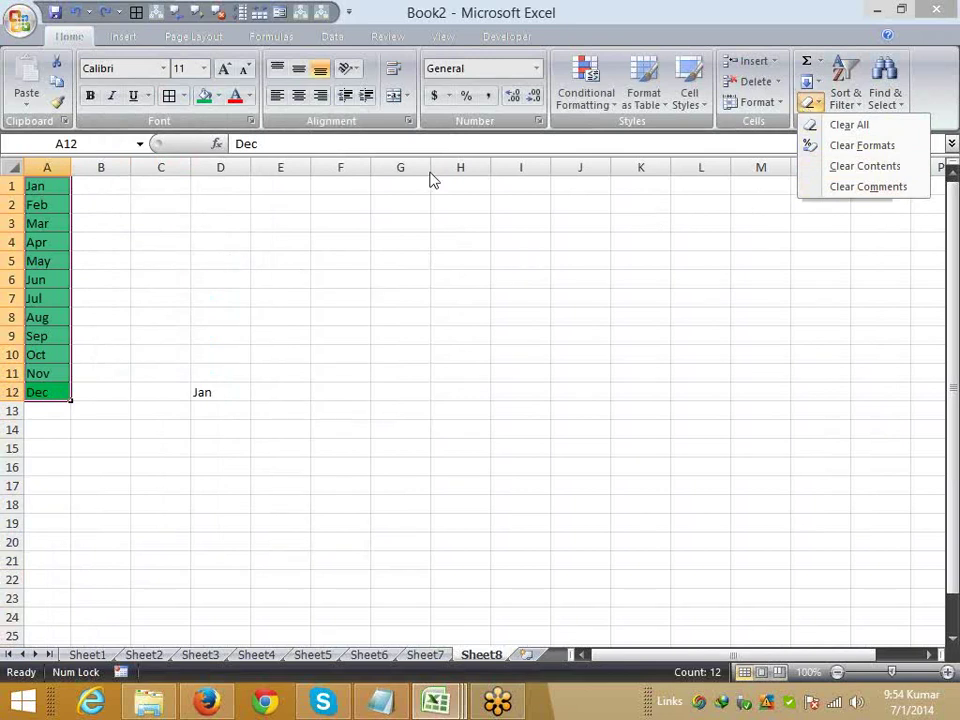
{"action": "left_click", "coordinate": [819, 84]}
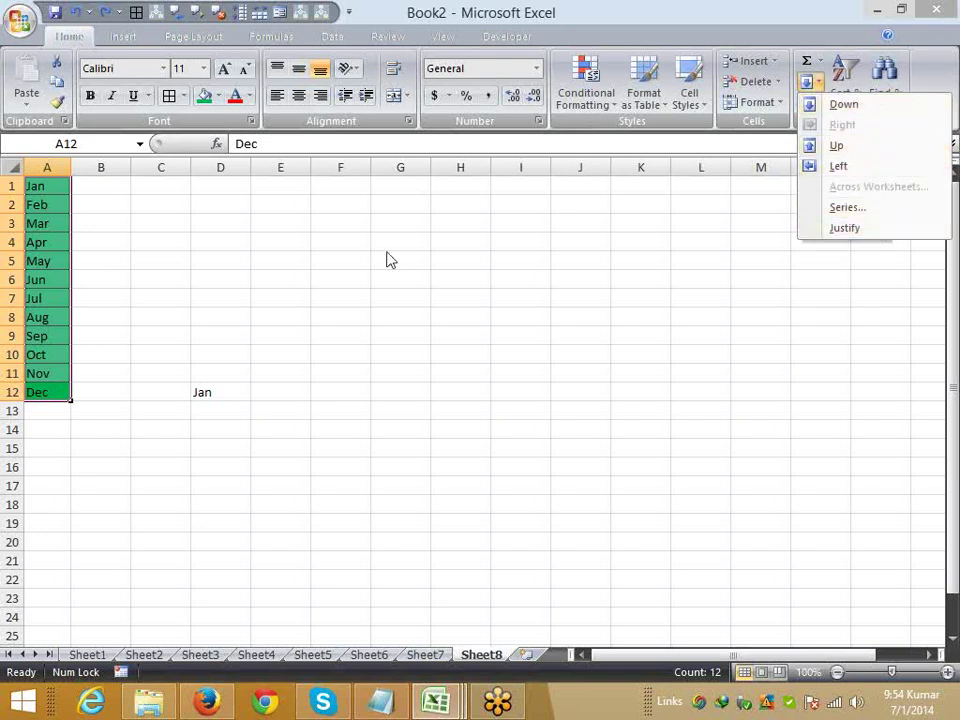
{"action": "key", "text": "Escape"}
{"action": "left_click", "coordinate": [819, 104]}
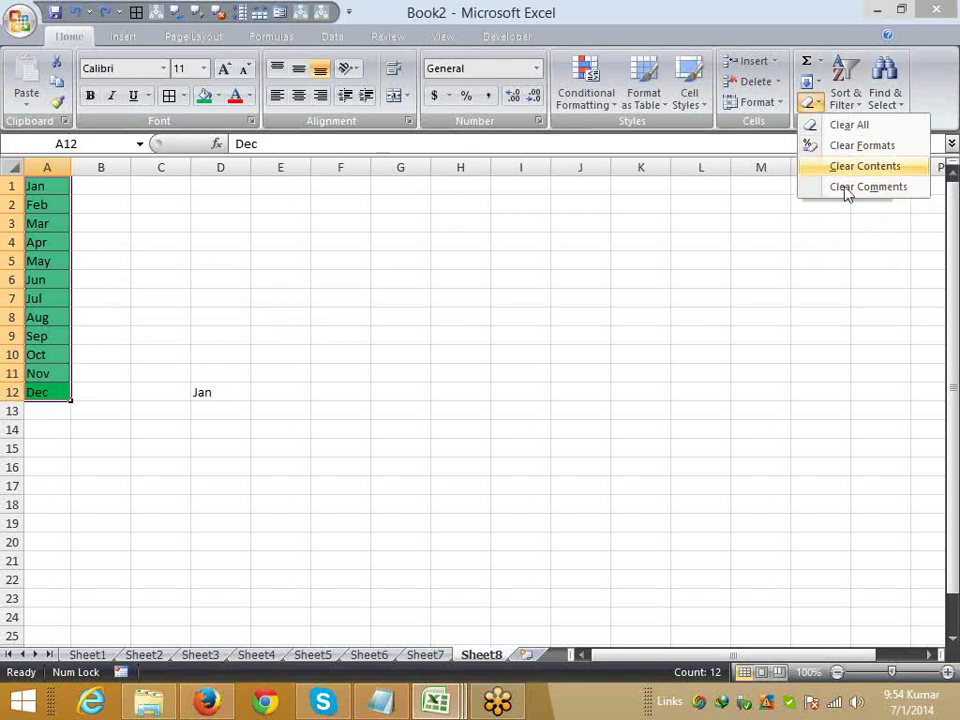
{"action": "key", "text": "Escape"}
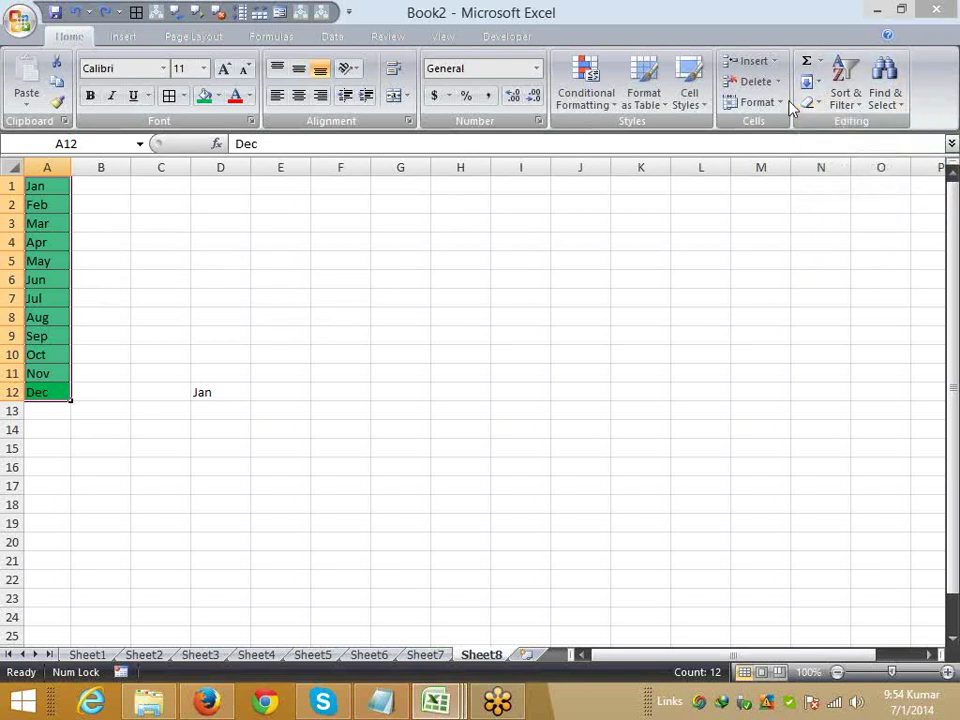
{"action": "left_click", "coordinate": [120, 452]}
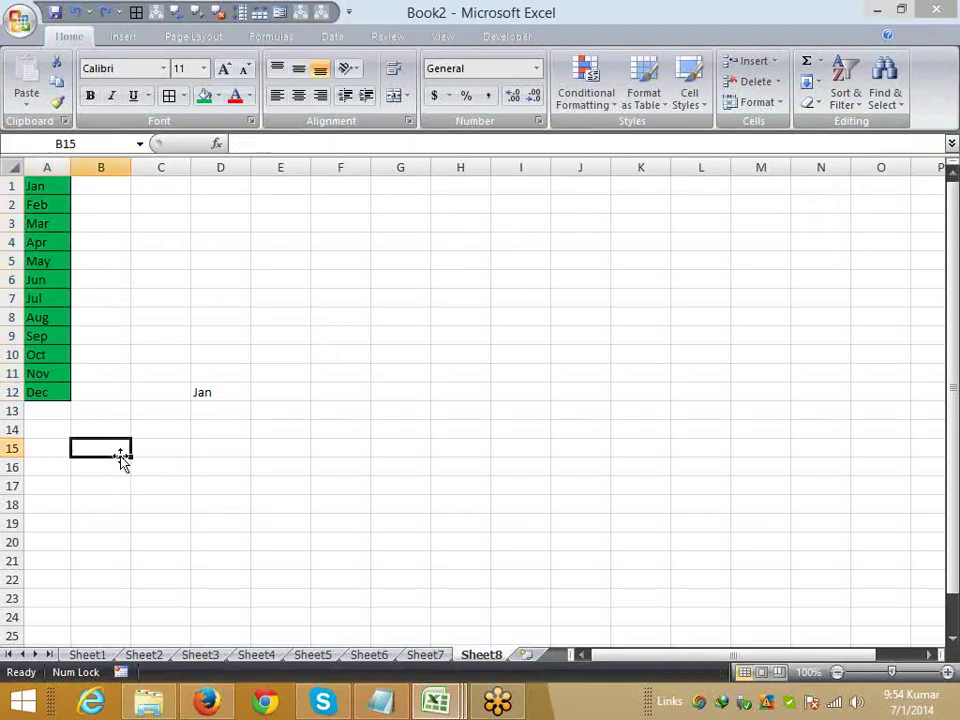
{"action": "key", "text": "super"}
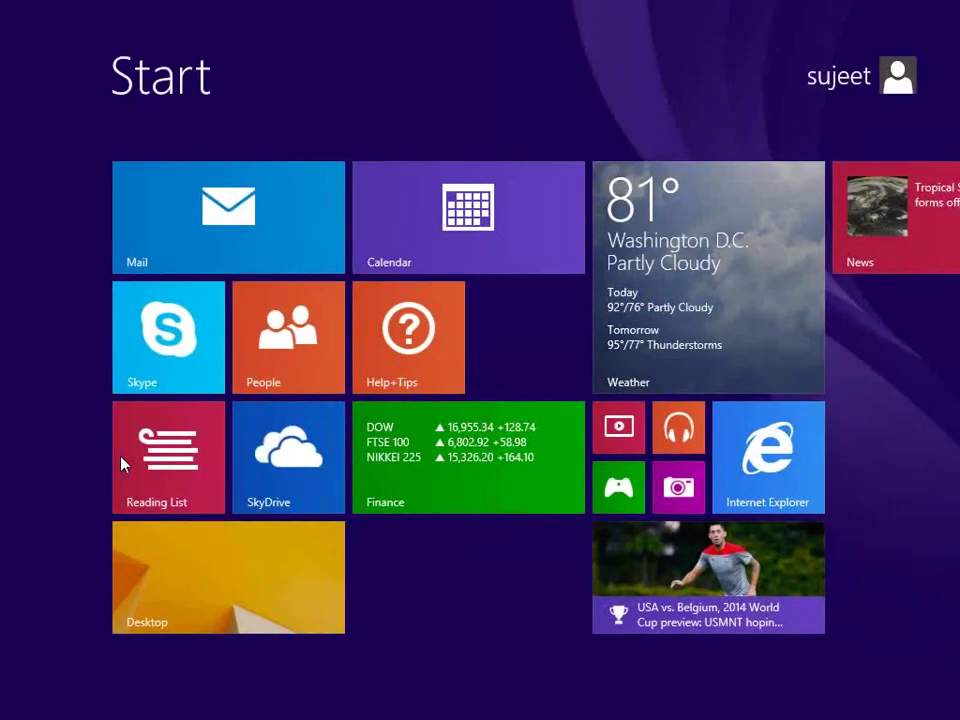
- Search the Start screen for 2013 and launch Excel 2013
{"action": "type", "text": "2013"}
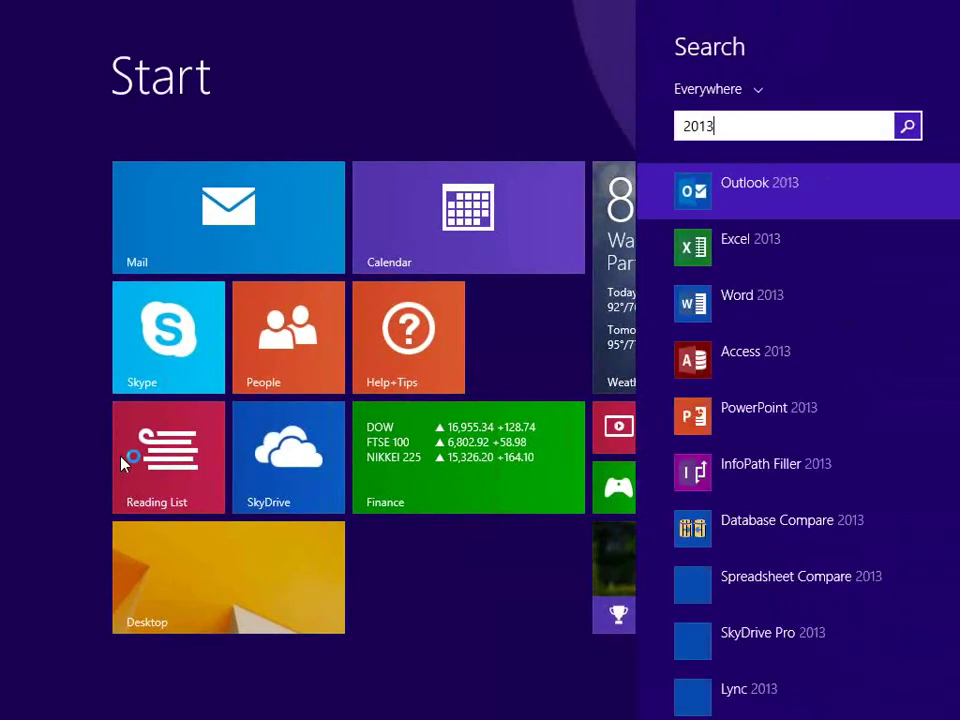
{"action": "left_click", "coordinate": [679, 255]}
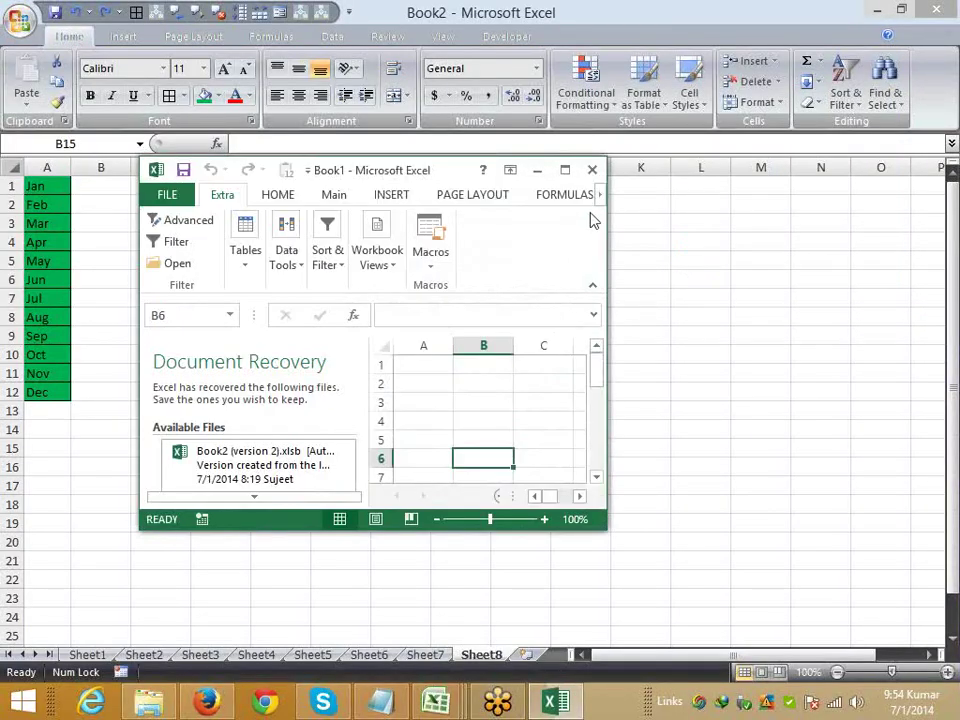
- Maximize Book1 and dismiss the Document Recovery files
{"action": "left_click", "coordinate": [565, 174]}
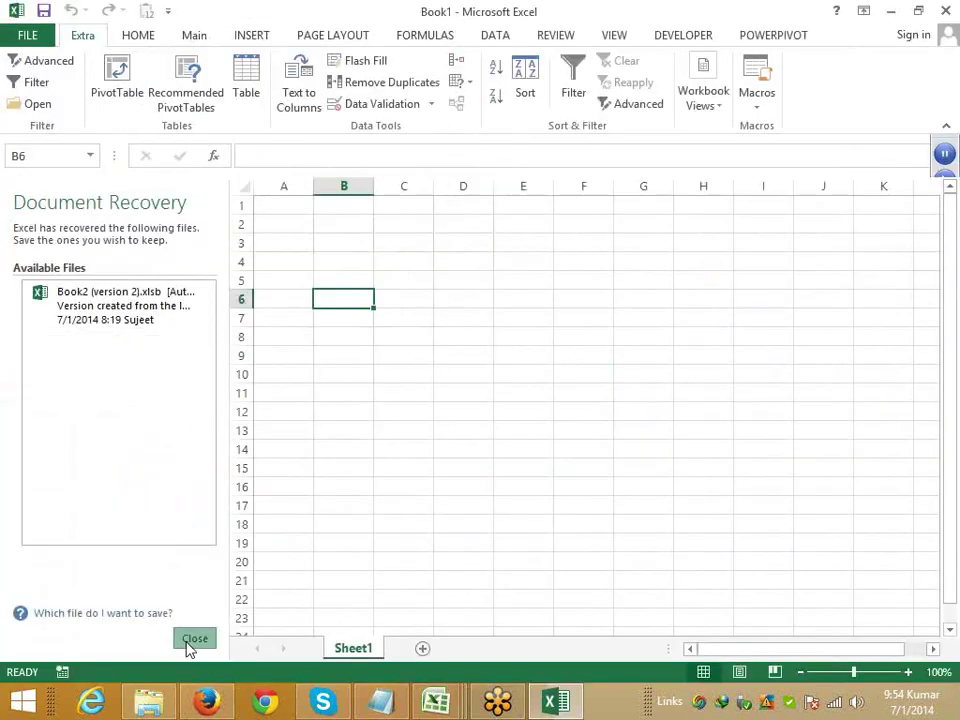
{"action": "left_click", "coordinate": [191, 639]}
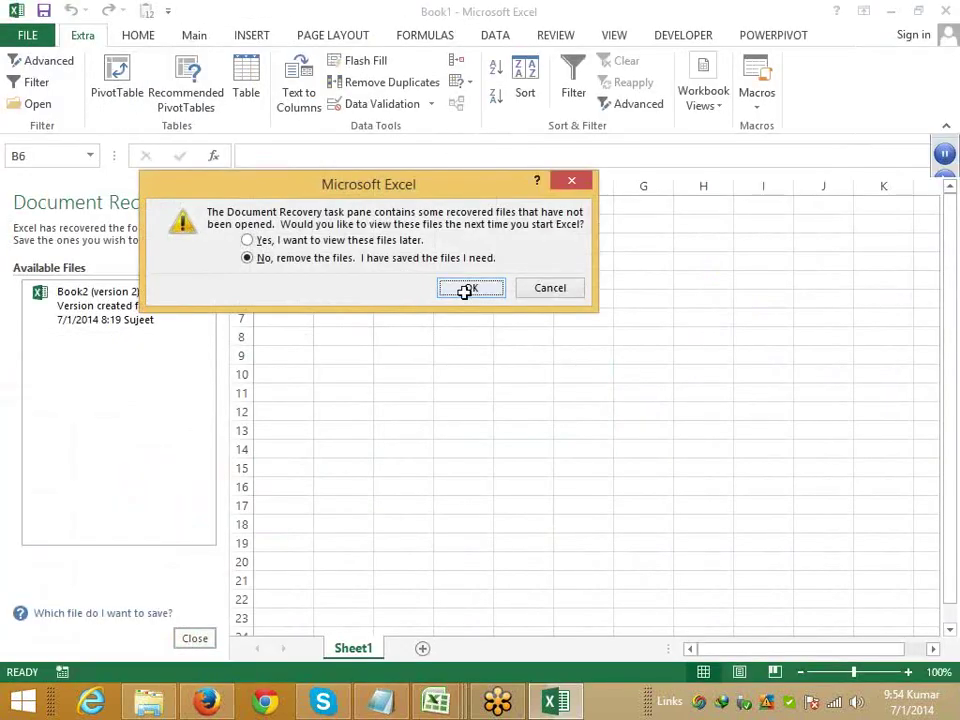
{"action": "left_click", "coordinate": [465, 290]}
- Enter the header Name in A1
{"action": "left_click", "coordinate": [71, 225]}
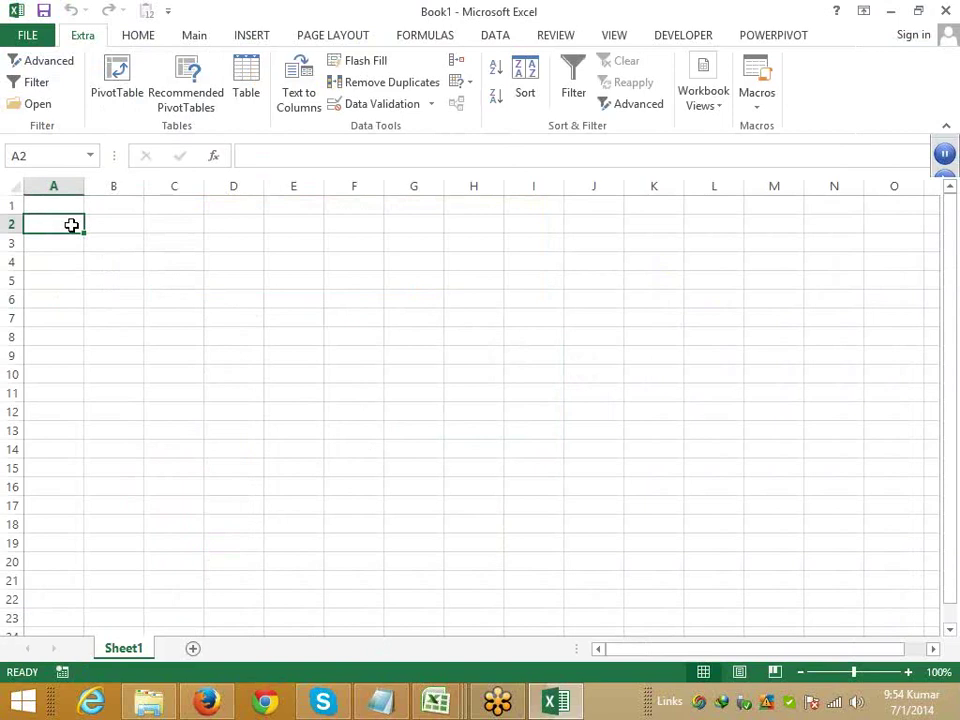
{"action": "key", "text": "Up"}
{"action": "type", "text": "An"}
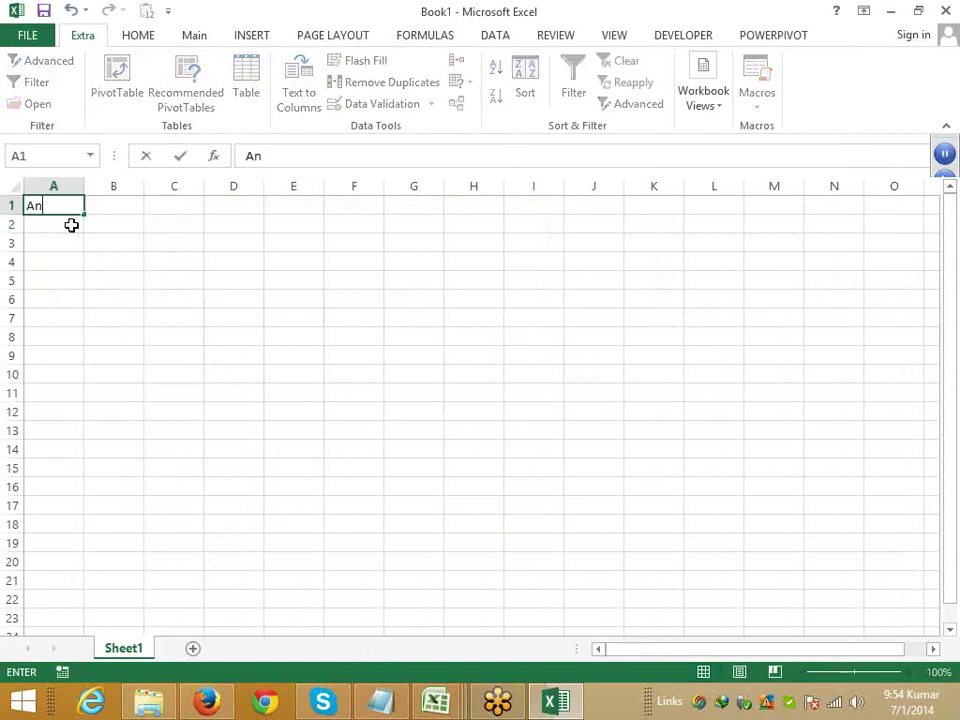
{"action": "key", "text": "BackSpace"}
{"action": "key", "text": "BackSpace"}
{"action": "type", "text": "Name"}
{"action": "key", "text": "Return"}
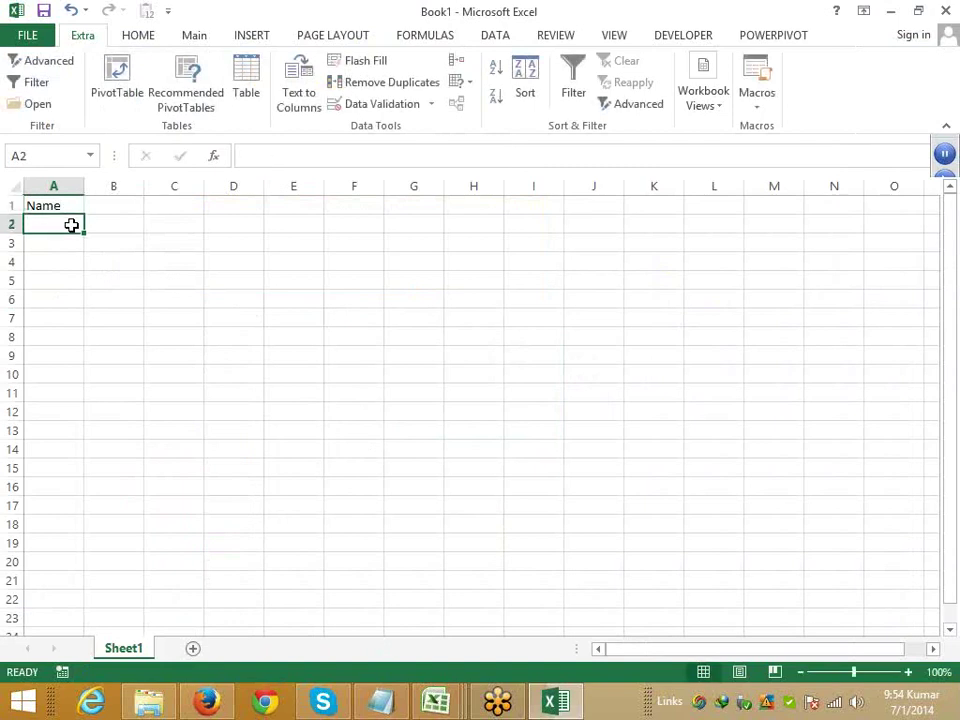
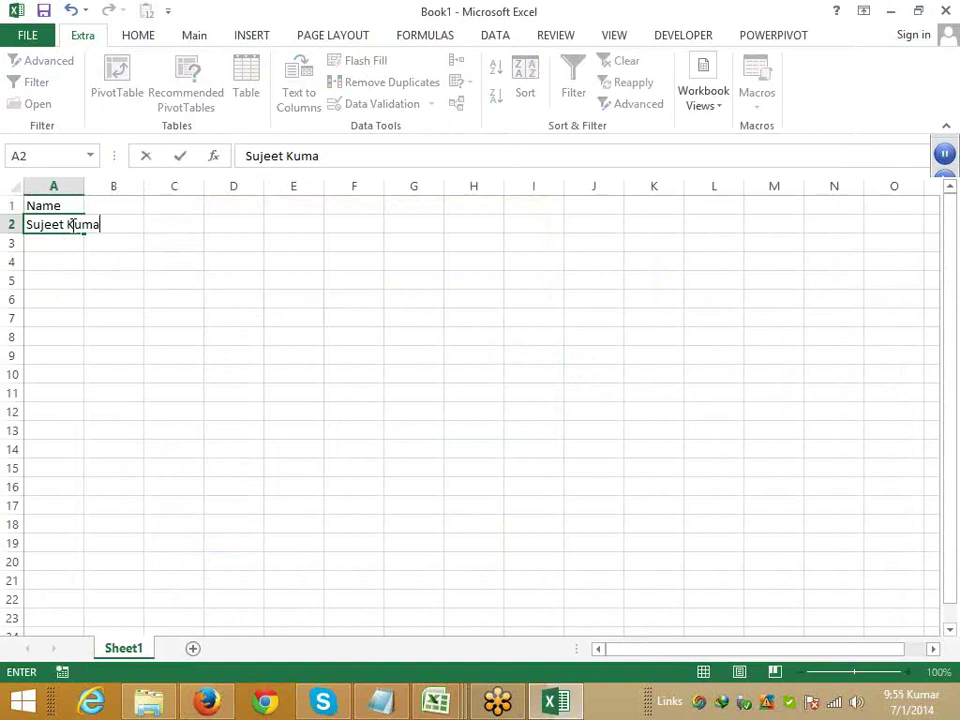
- Type four people's full names into A2:A5
{"action": "key", "text": "Return"}
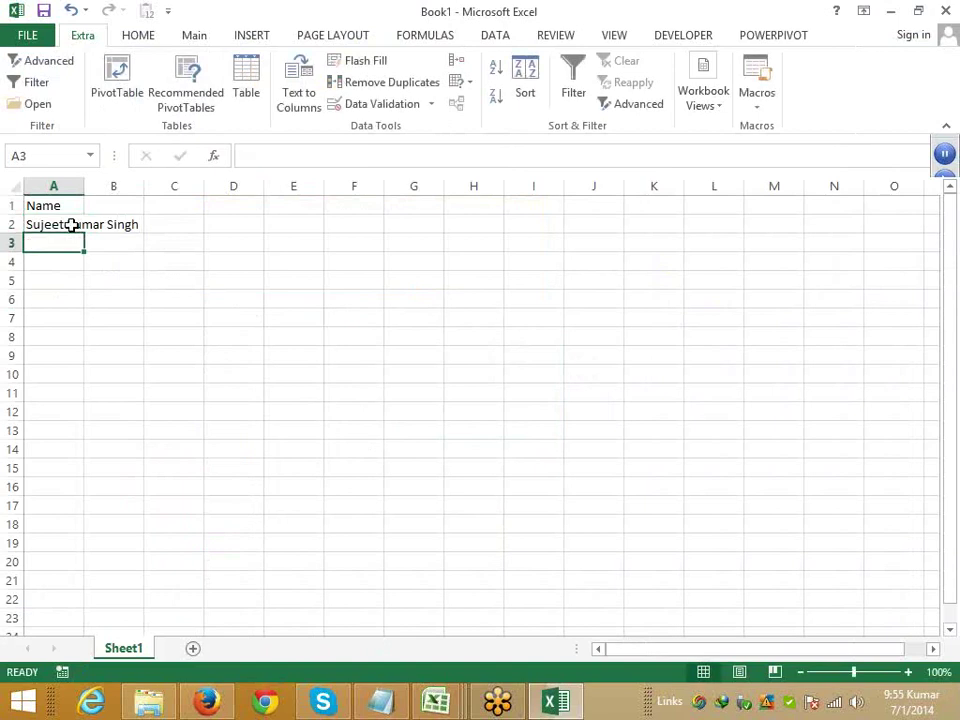
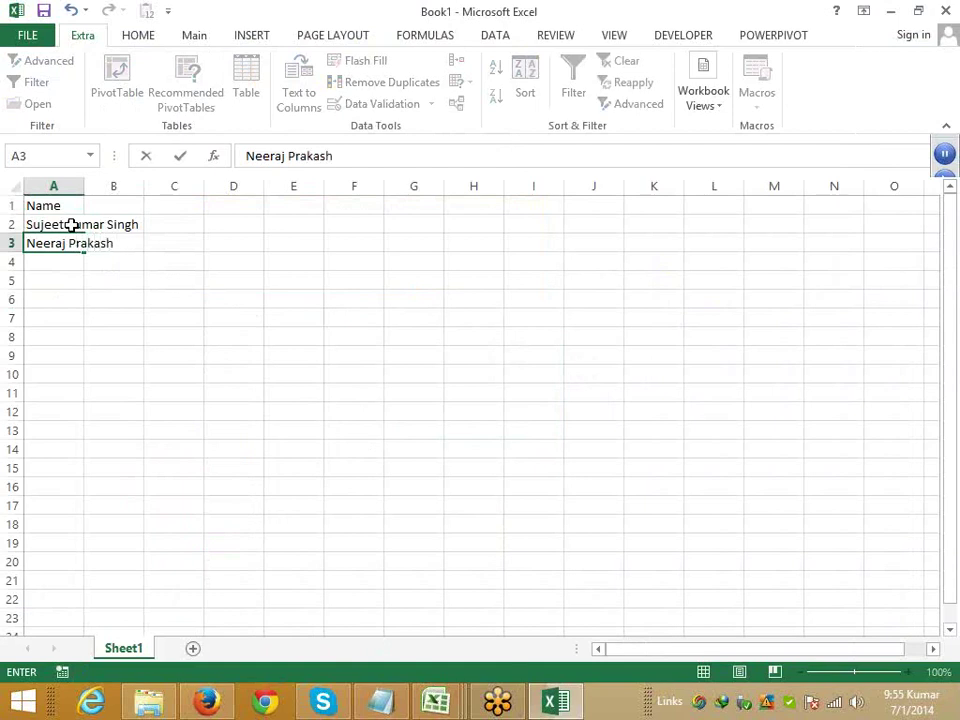
{"action": "key", "text": "Return"}
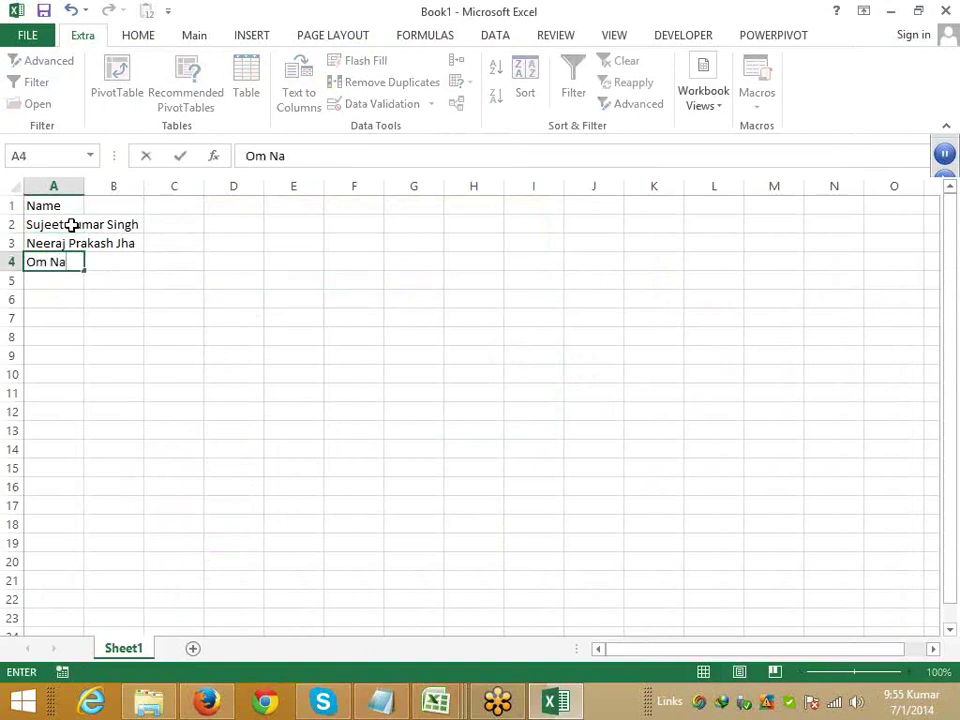
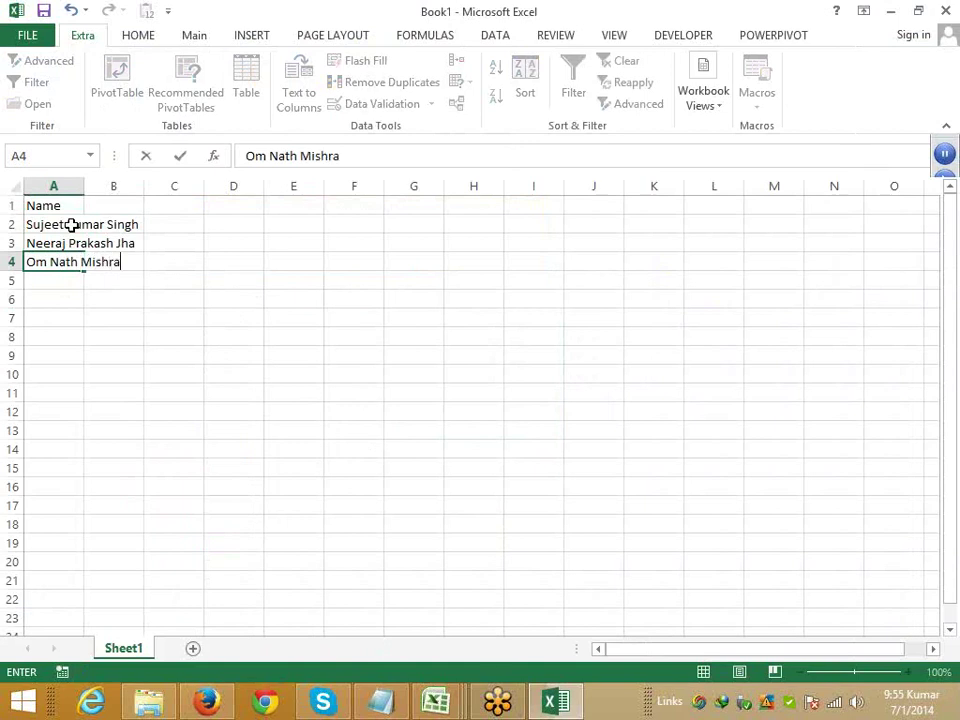
{"action": "key", "text": "Return"}
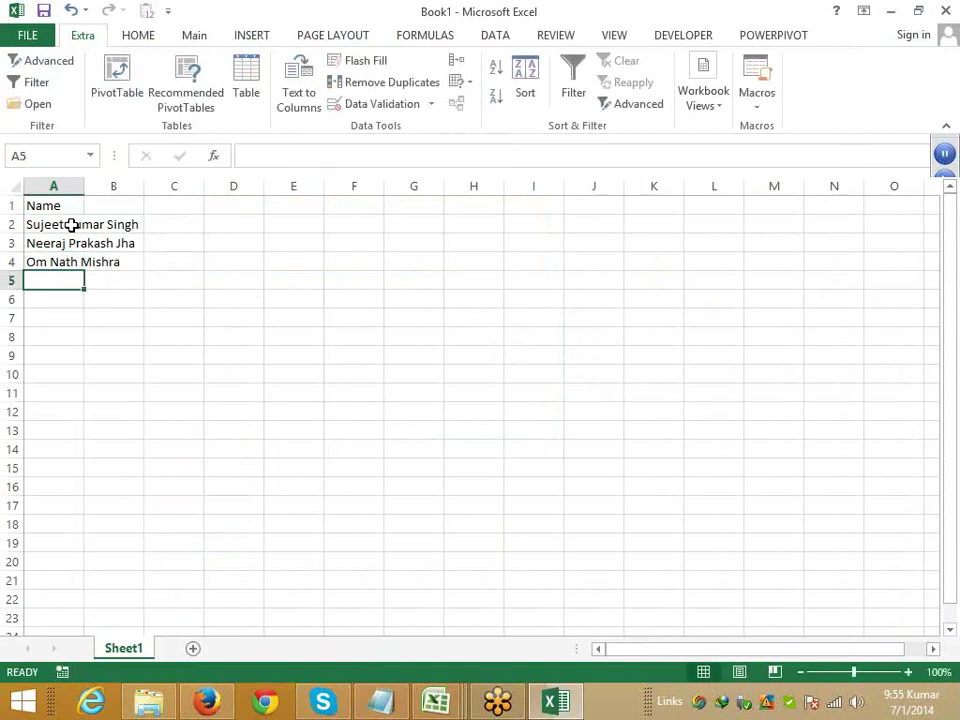
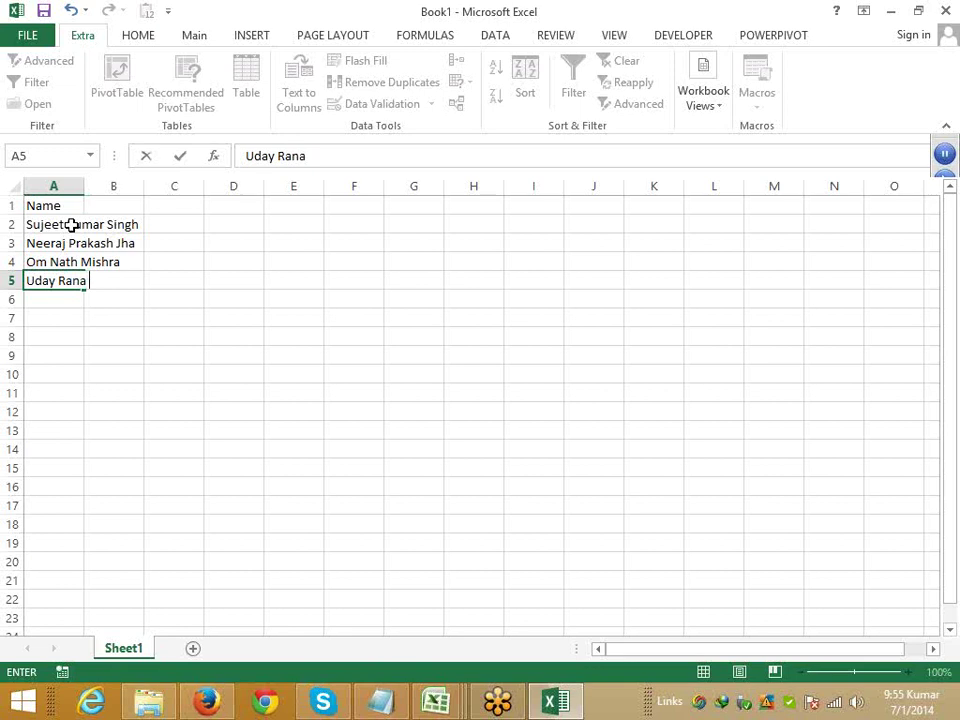
{"action": "key", "text": "Return"}
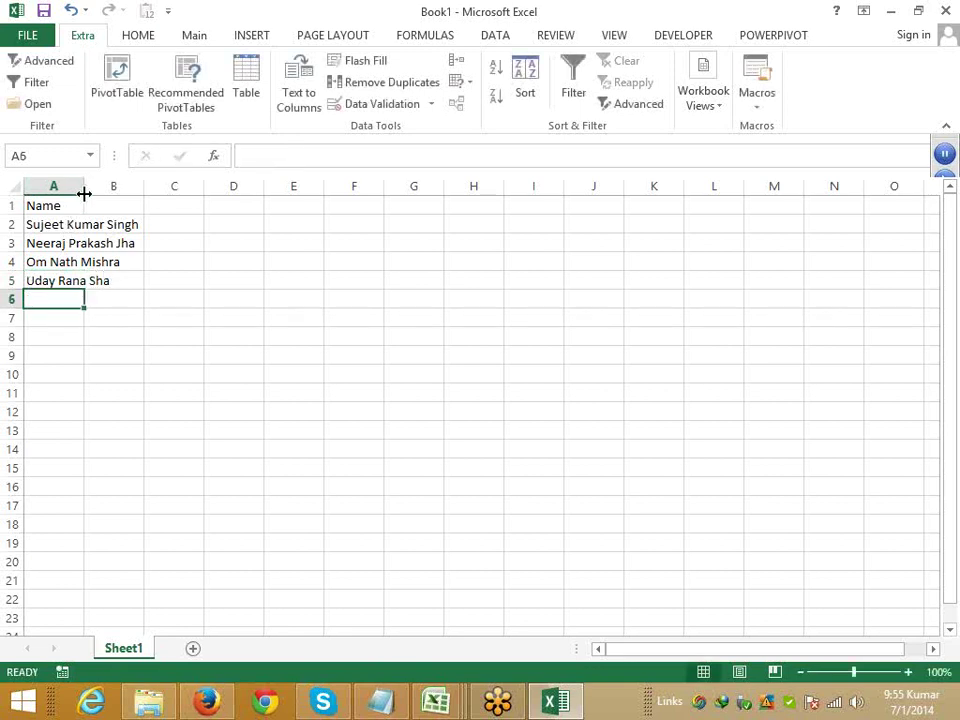
- Auto-fit column A and enter headers F, M, L in B1:D1
{"action": "double_click", "coordinate": [84, 186]}
{"action": "left_click", "coordinate": [160, 207]}
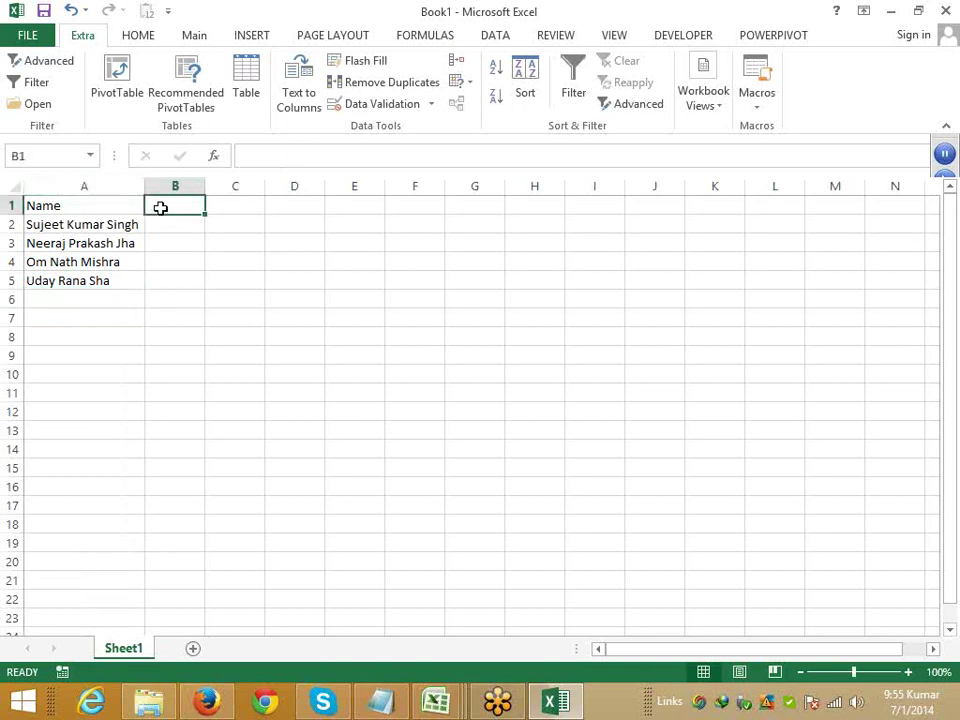
{"action": "type", "text": "F"}
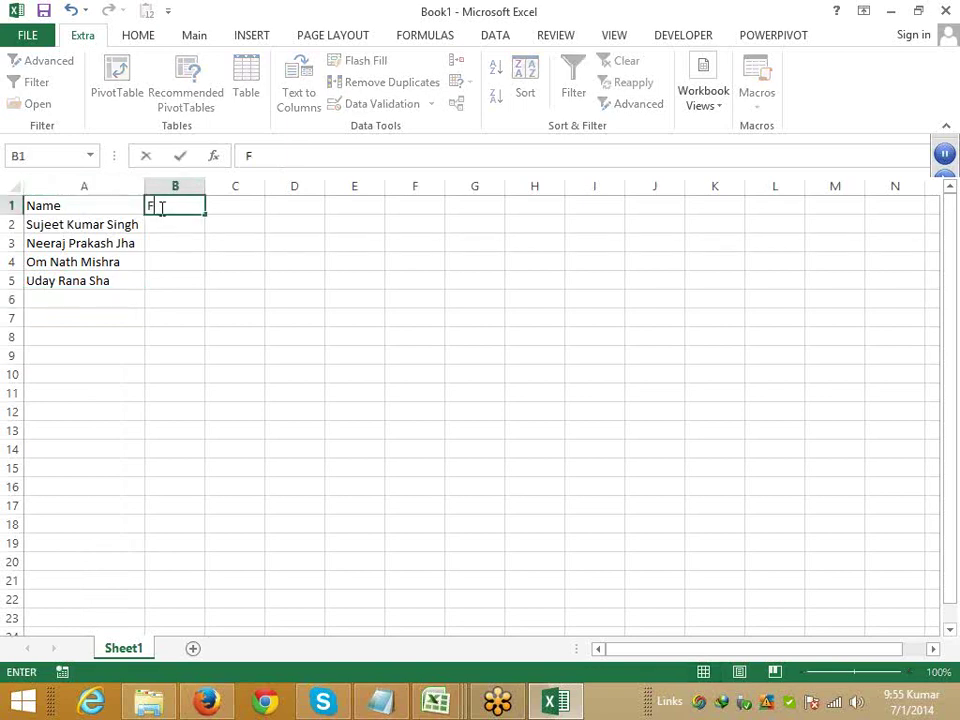
{"action": "key", "text": "Tab"}
{"action": "type", "text": "M"}
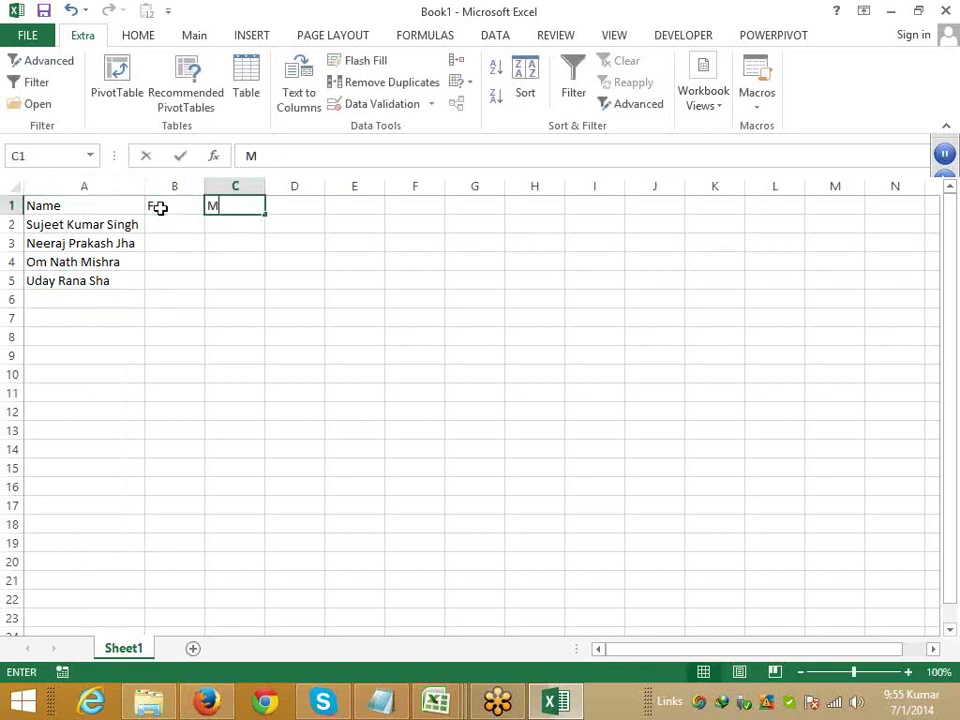
{"action": "key", "text": "Tab"}
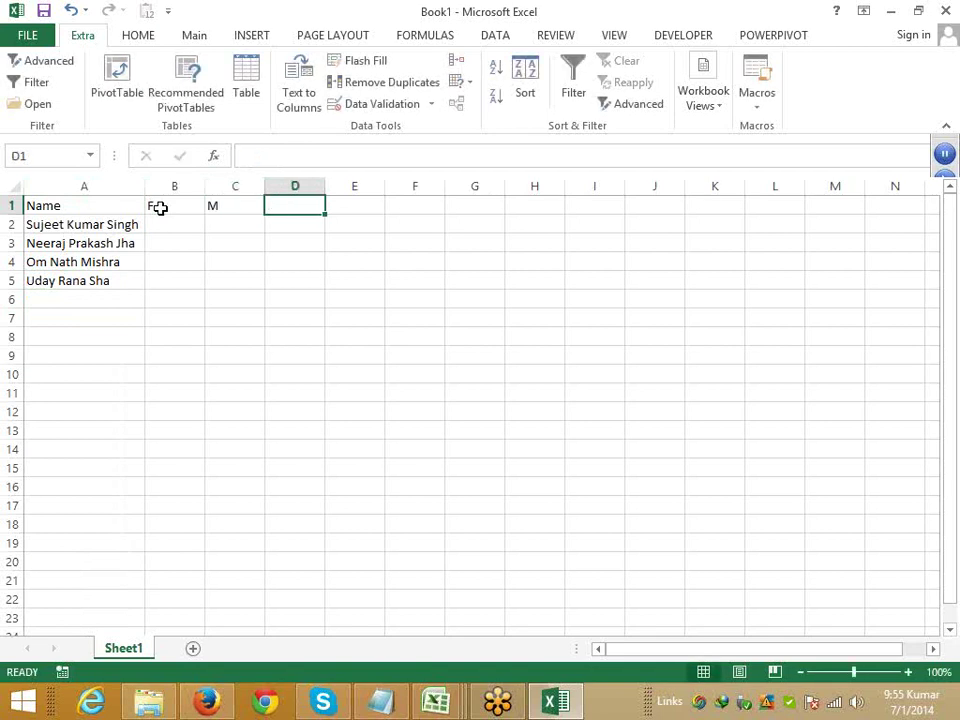
{"action": "type", "text": "L"}
{"action": "key", "text": "Return"}
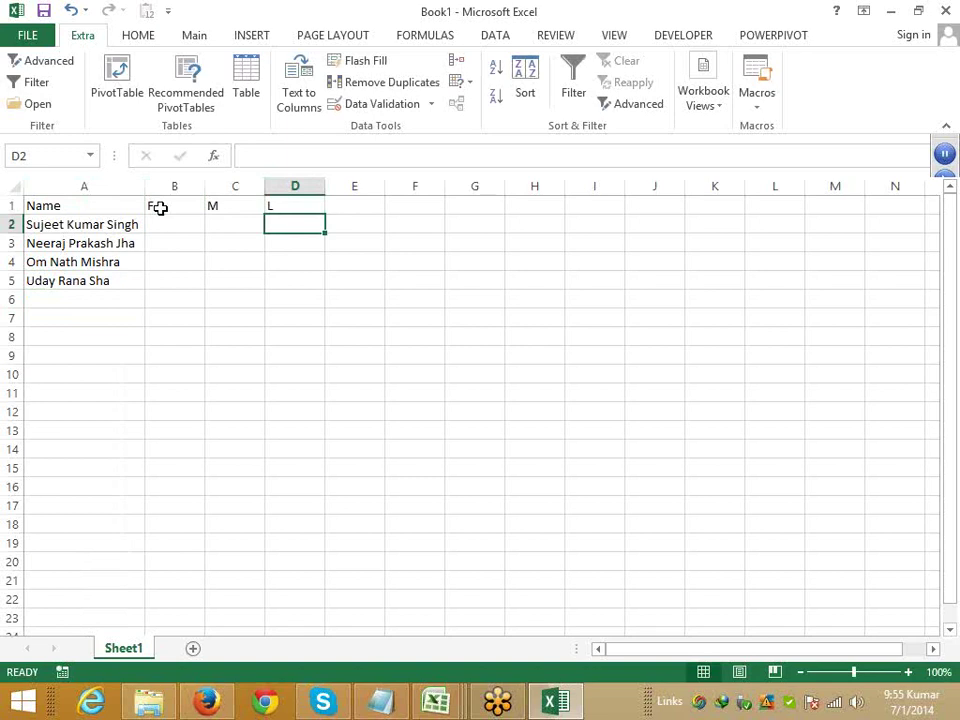
{"action": "left_click", "coordinate": [175, 228]}
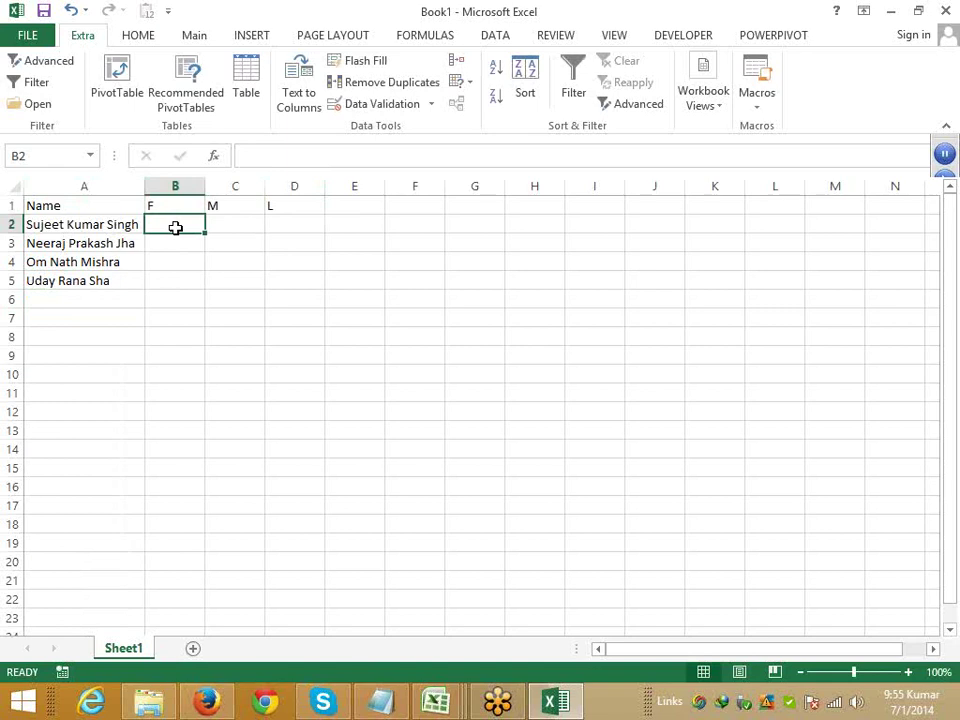
- Look at the Home Fill options, then enter the first person's first name in B2
{"action": "left_click", "coordinate": [137, 35]}
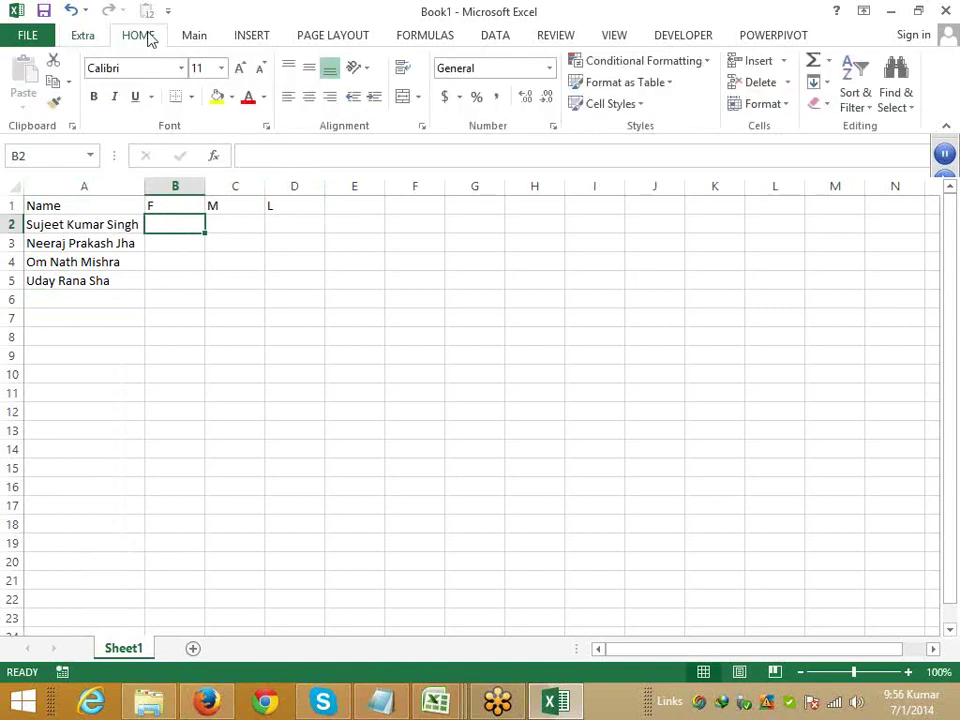
{"action": "left_click", "coordinate": [817, 83]}
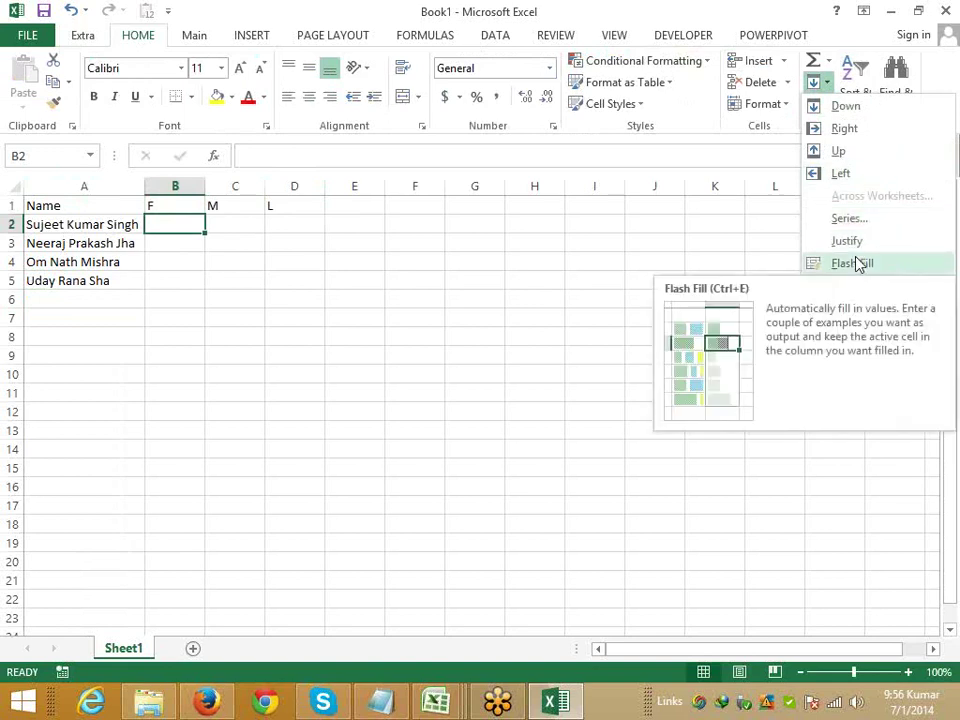
{"action": "left_click", "coordinate": [151, 236]}
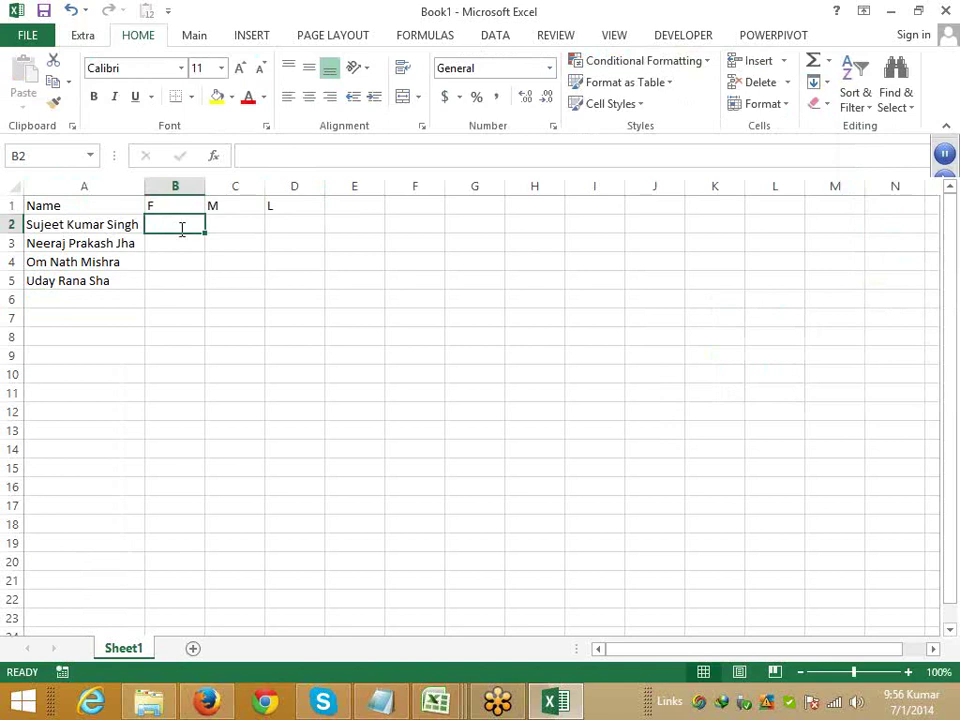
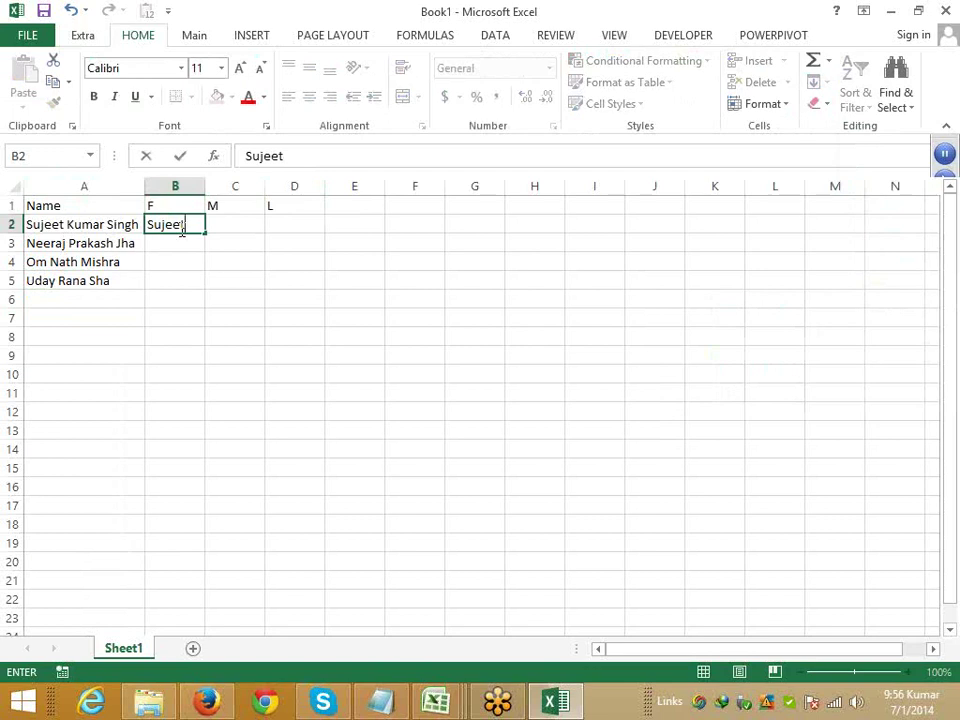
{"action": "key", "text": "ctrl+Return"}
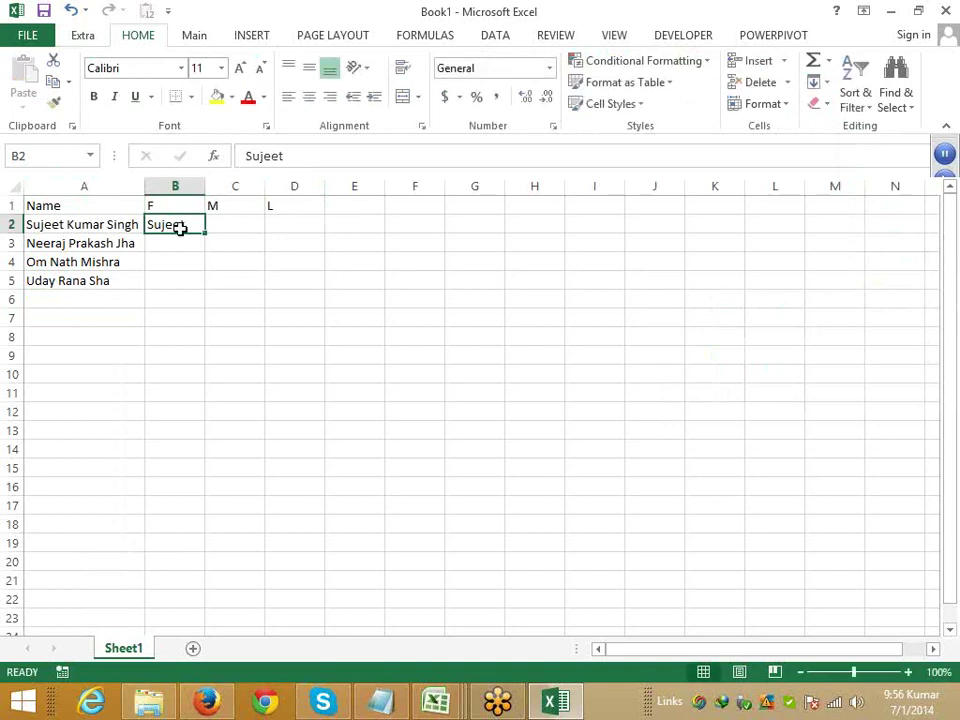
- Flash Fill the remaining first names into B3:B5, first via Ctrl+E (undone), then Home > Fill
{"action": "key", "text": "ctrl+e"}
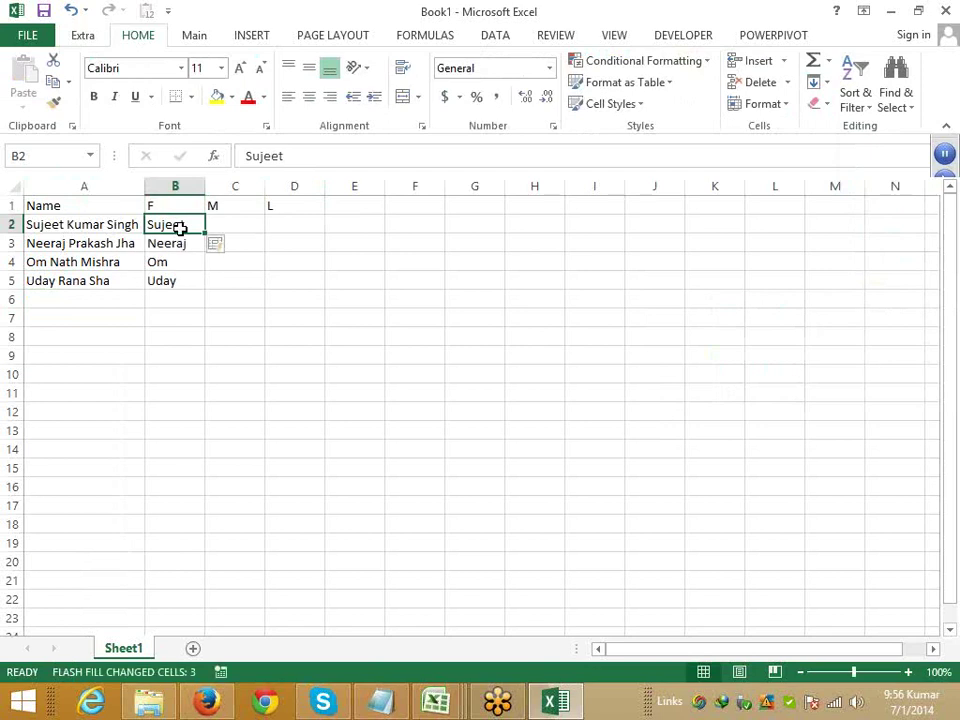
{"action": "key", "text": "ctrl+z"}
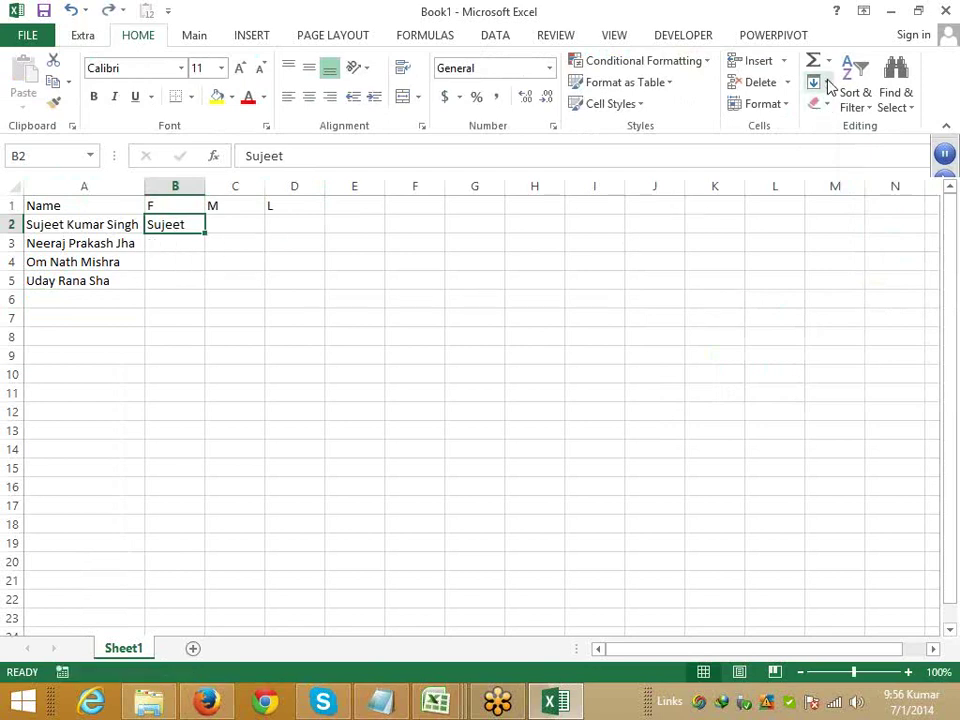
{"action": "left_click", "coordinate": [826, 83]}
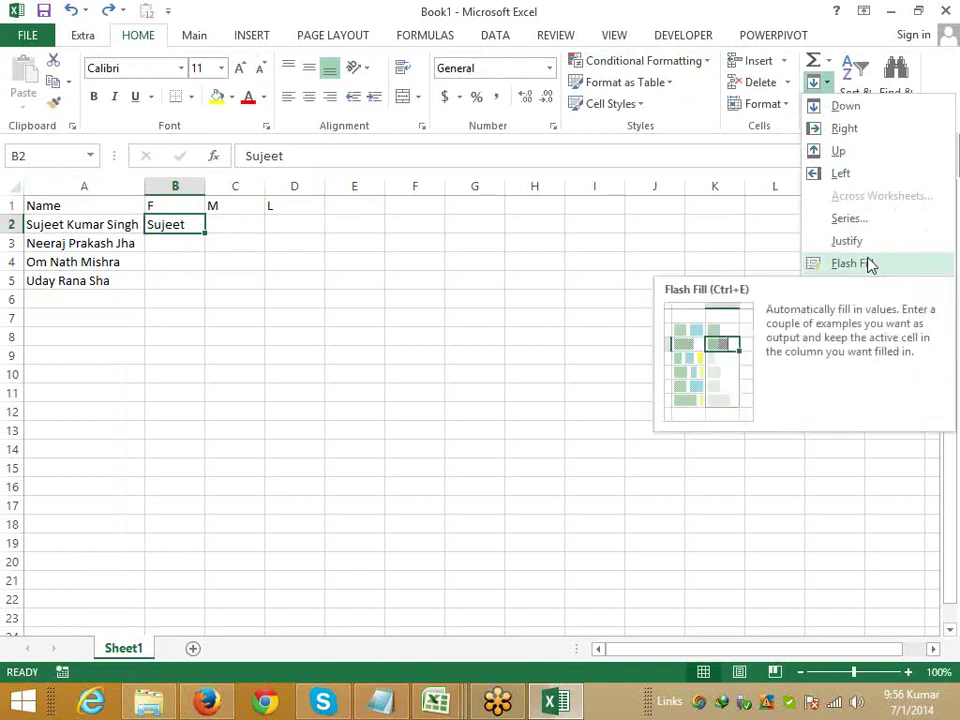
{"action": "left_click", "coordinate": [850, 263]}
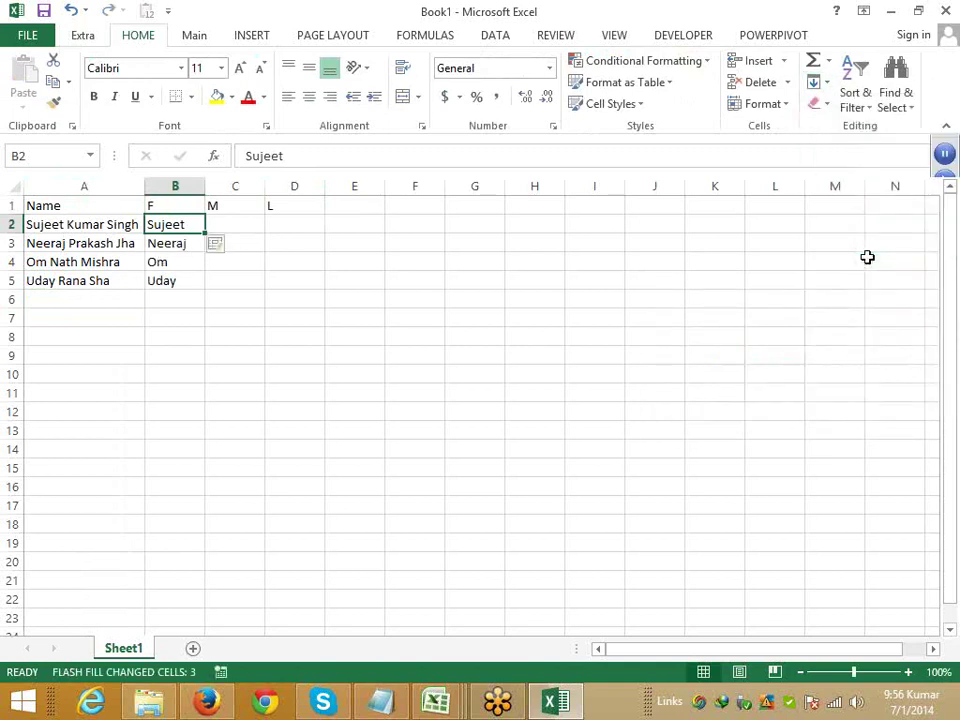
{"action": "key", "text": "Right"}
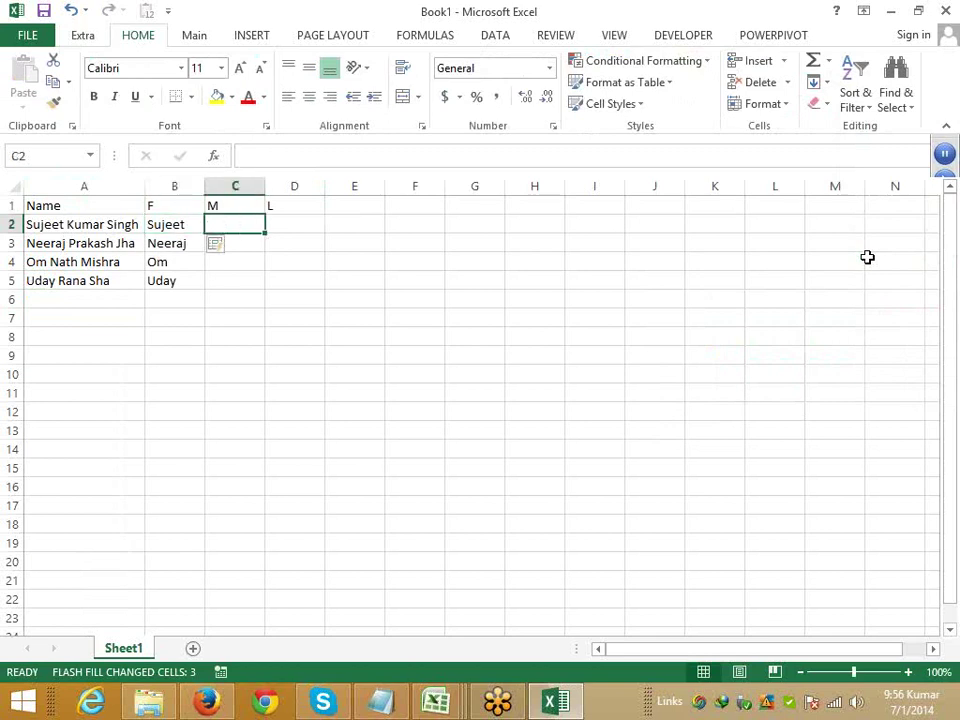
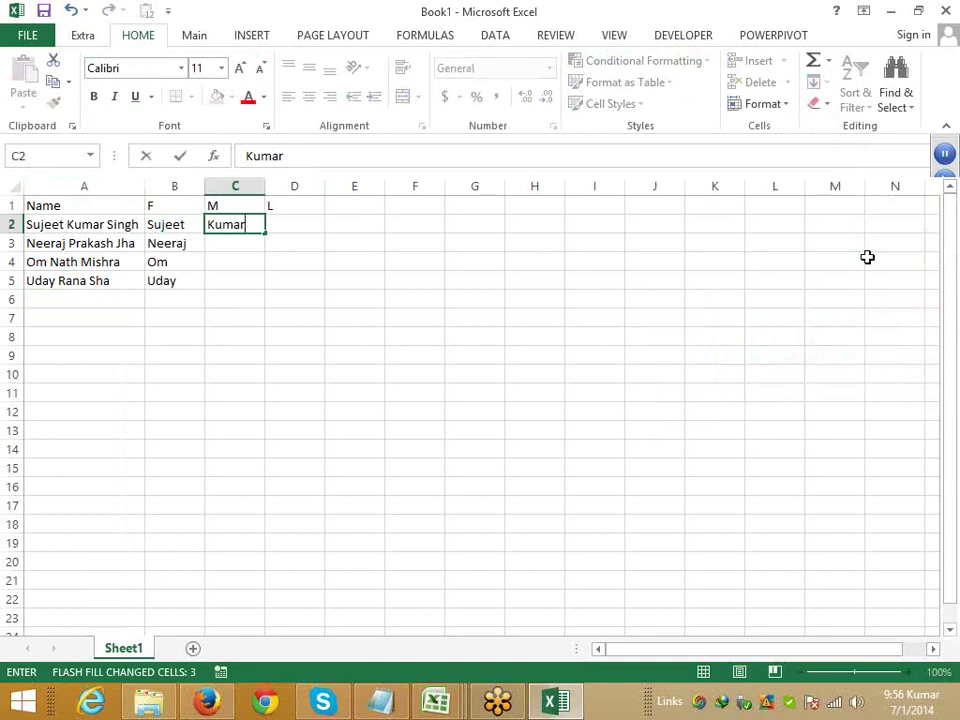
- Enter the example middle name in C2 and Flash Fill the rest of column C
{"action": "key", "text": "ctrl+Return"}
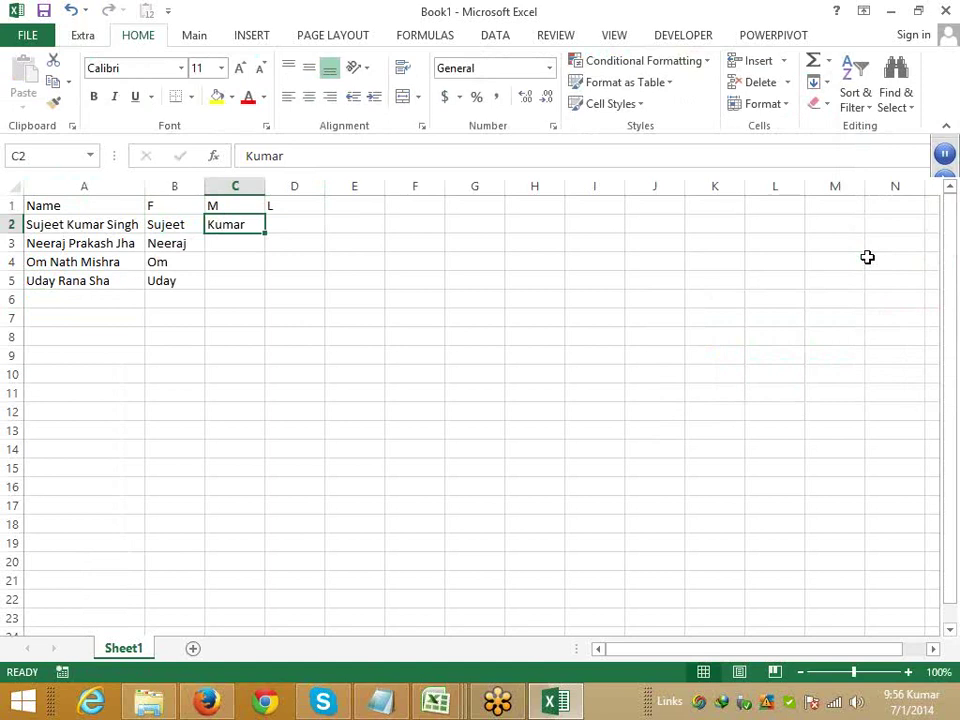
{"action": "key", "text": "ctrl+e"}
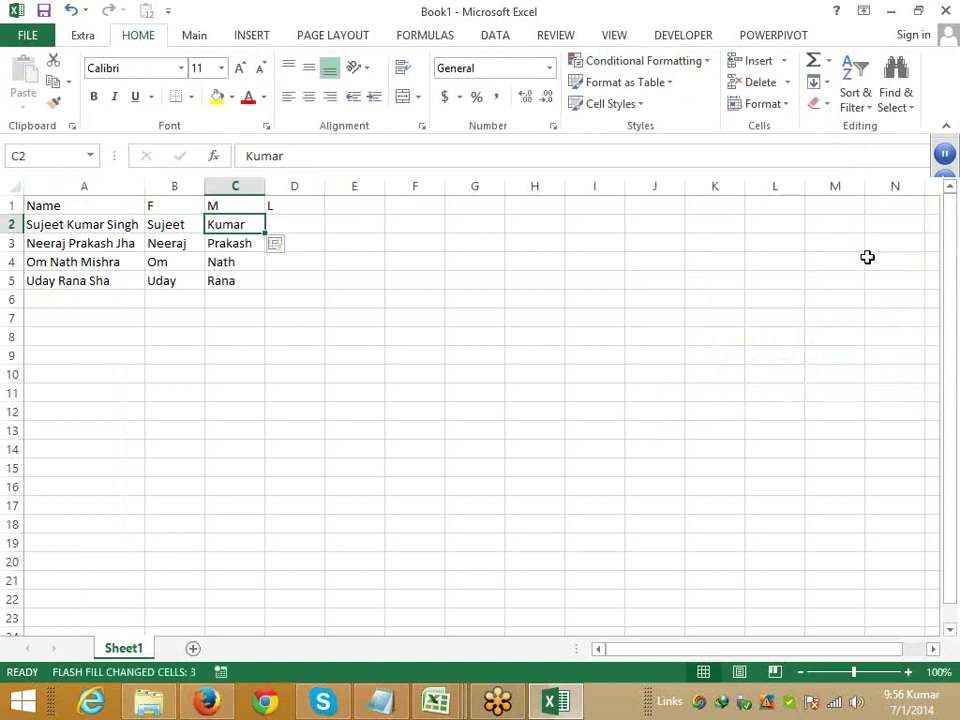
- Enter the example last name in D2 and Flash Fill the rest of column D
{"action": "key", "text": "Right"}
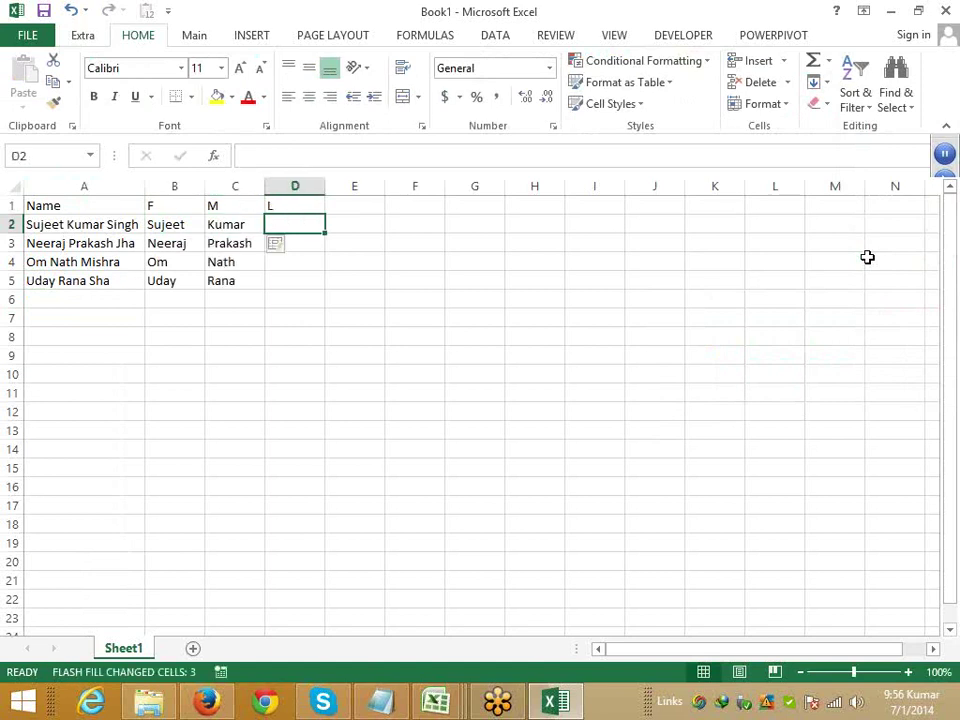
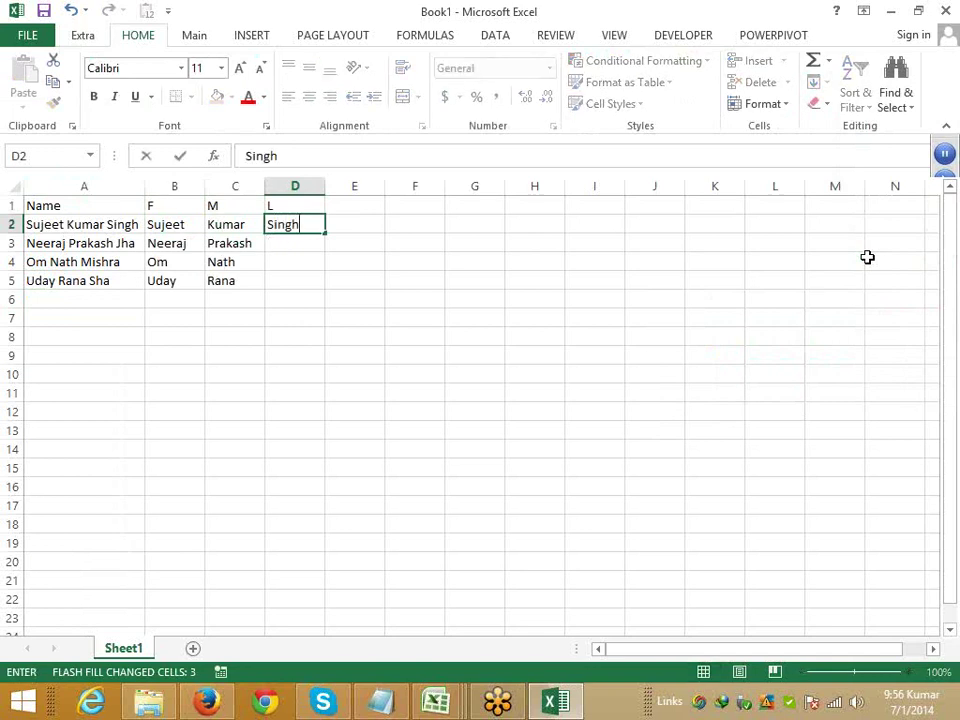
{"action": "key", "text": "ctrl+Return"}
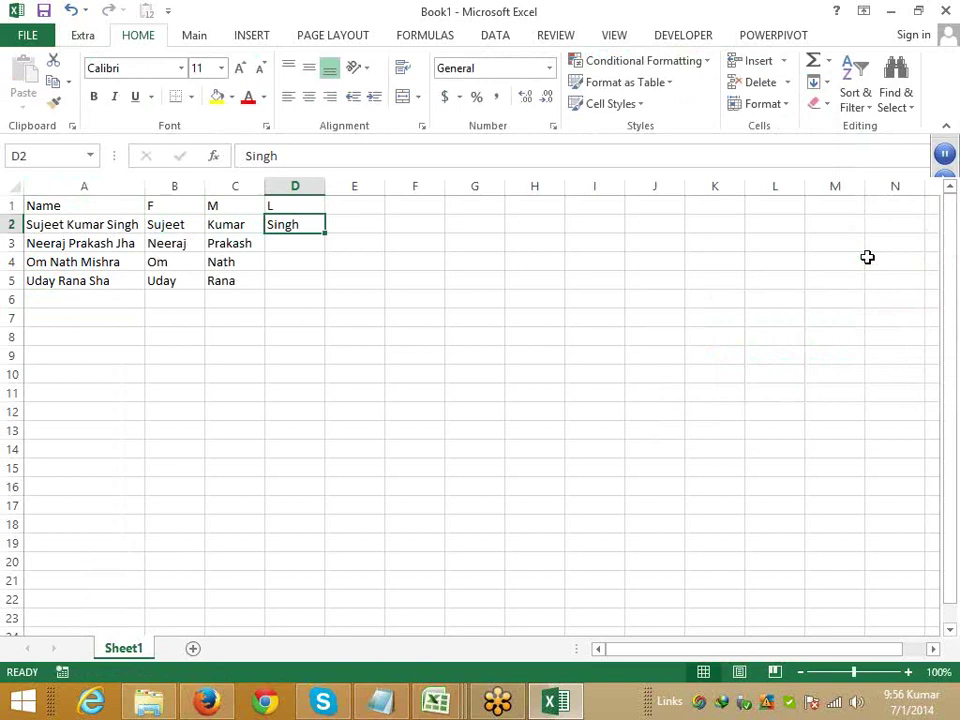
{"action": "key", "text": "ctrl+e"}
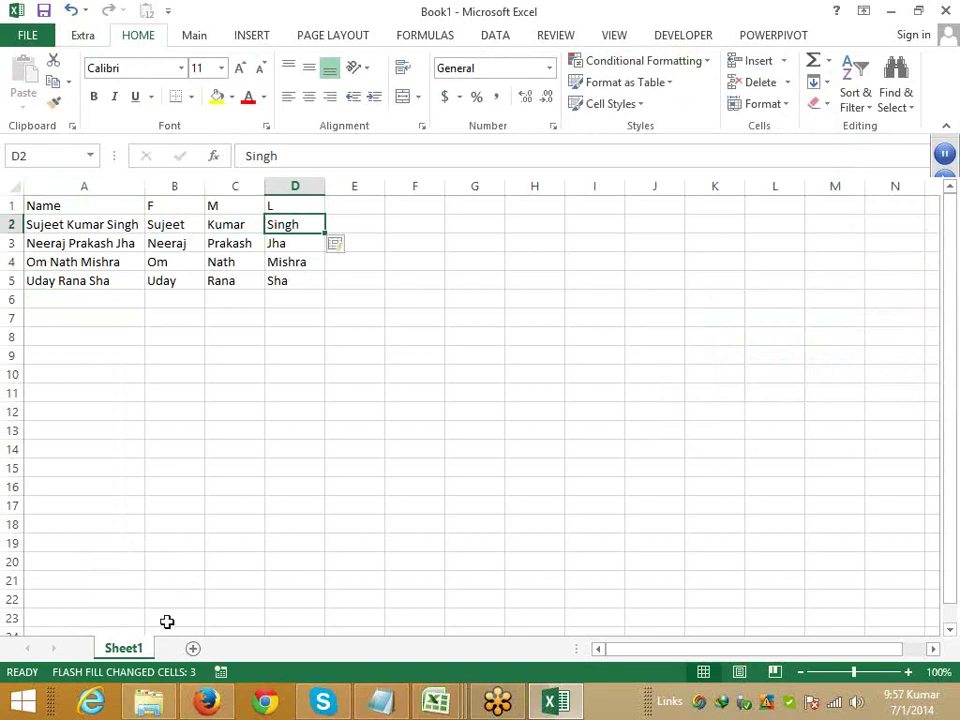
- Add Sheet2 and enter the date 6/2 in A1, filling a series down to row 10
{"action": "left_click", "coordinate": [188, 648]}
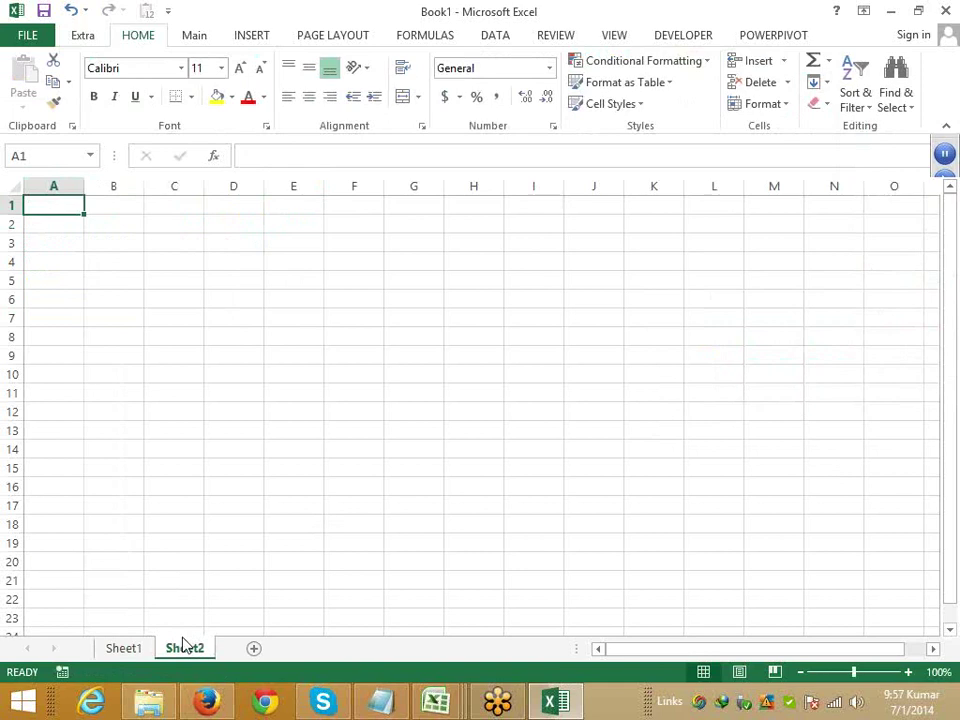
{"action": "type", "text": "6/2"}
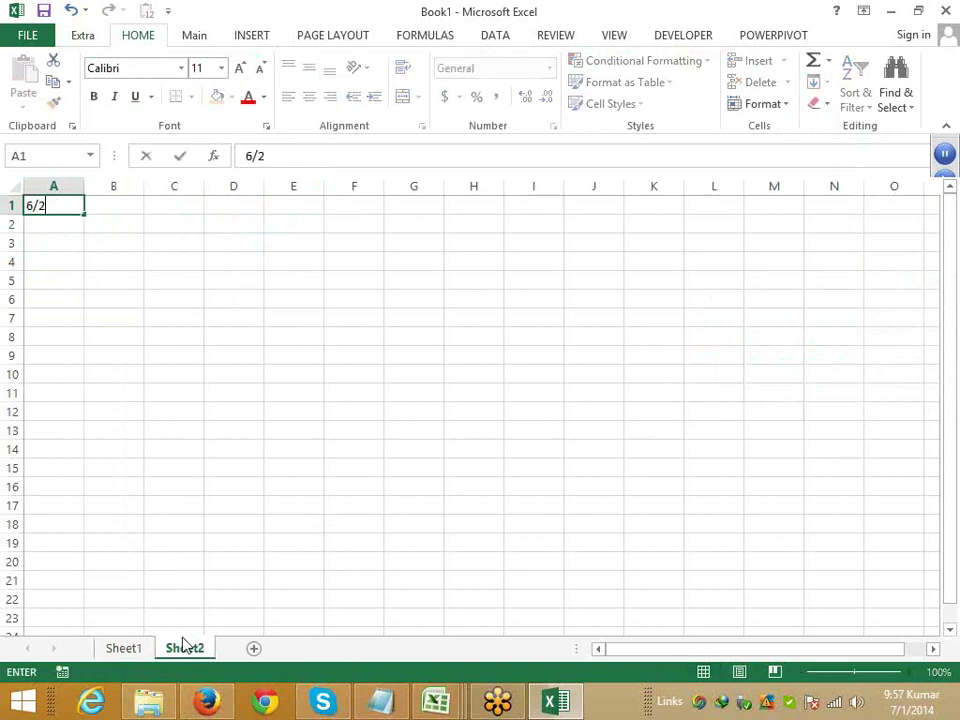
{"action": "key", "text": "Return"}
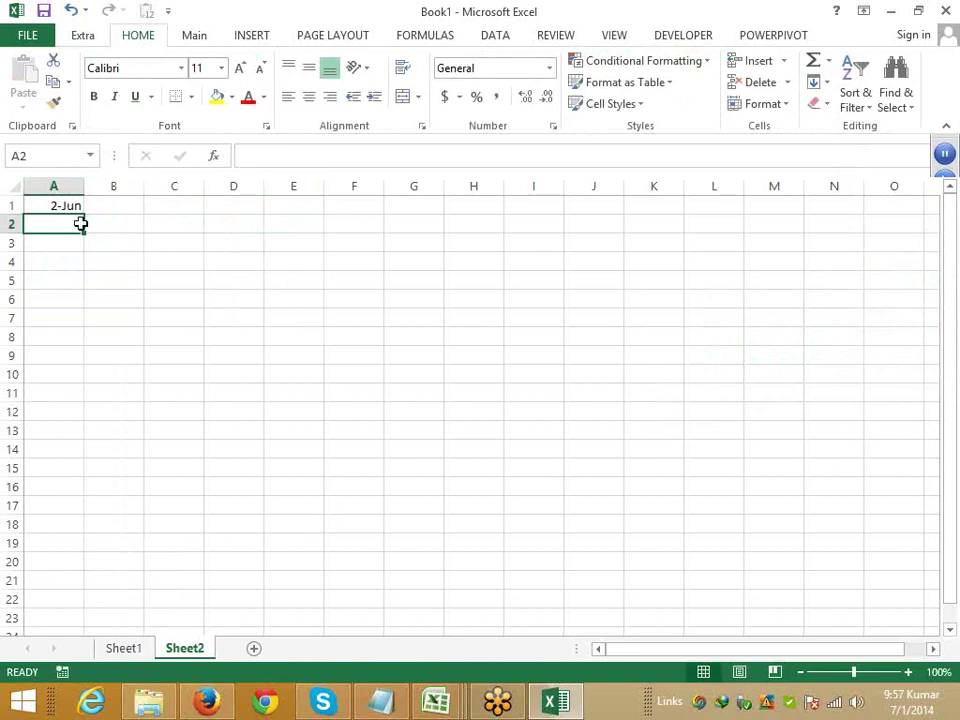
{"action": "left_click", "coordinate": [82, 211]}
{"action": "left_click_drag", "start_coordinate": [85, 217], "coordinate": [75, 375]}
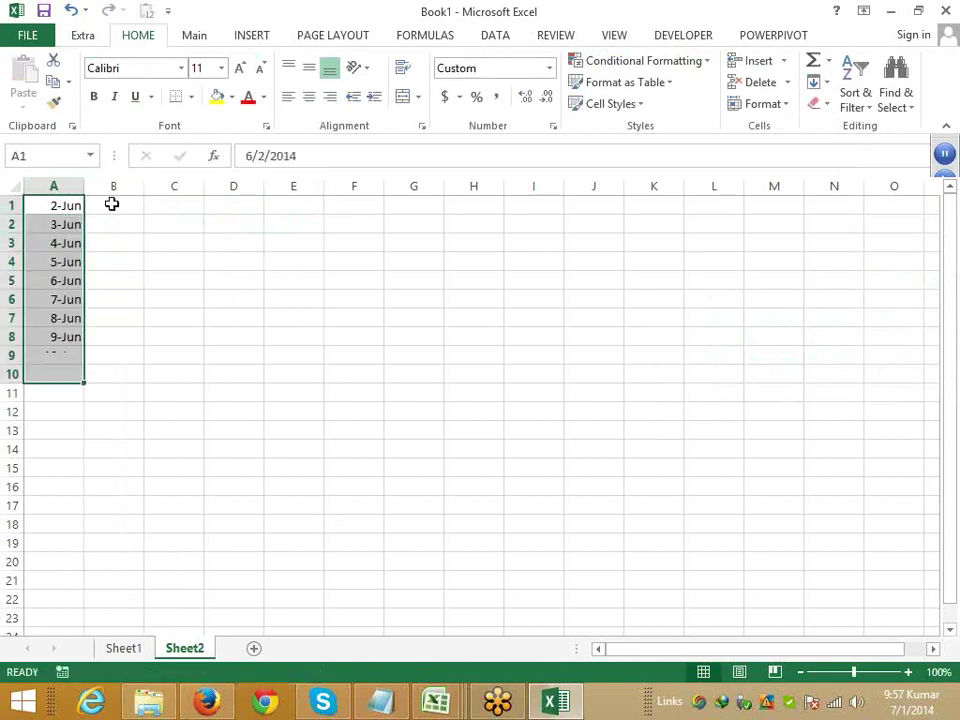
{"action": "left_click", "coordinate": [111, 204]}
- Put =A1+23 in A2 and copy it down through A10 so dates run 23 days apart
{"action": "left_click", "coordinate": [58, 224]}
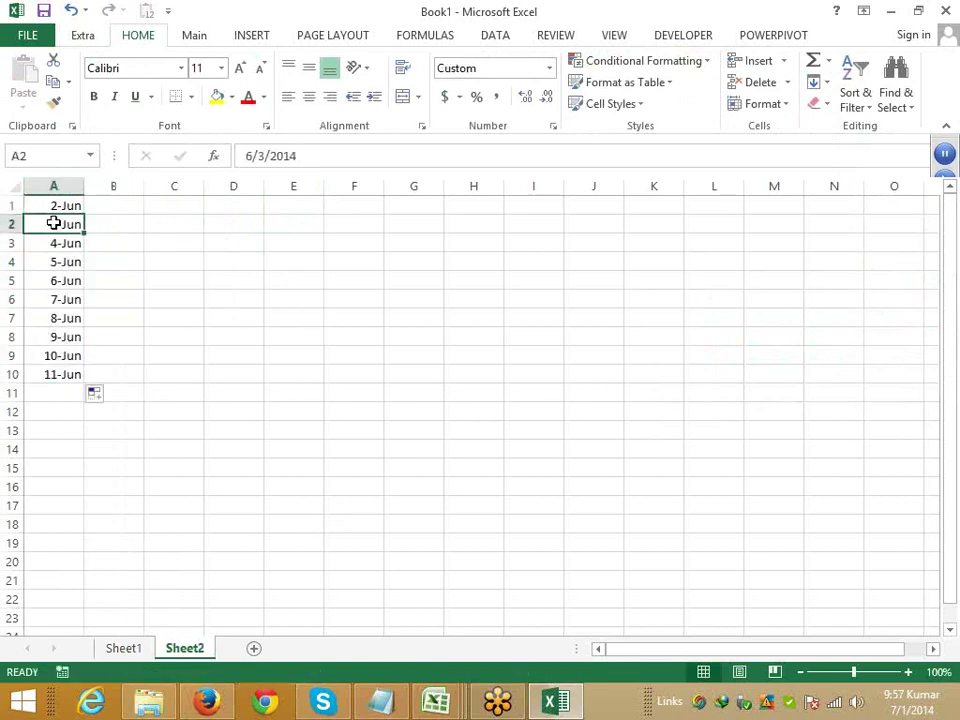
{"action": "type", "text": "=A1+3"}
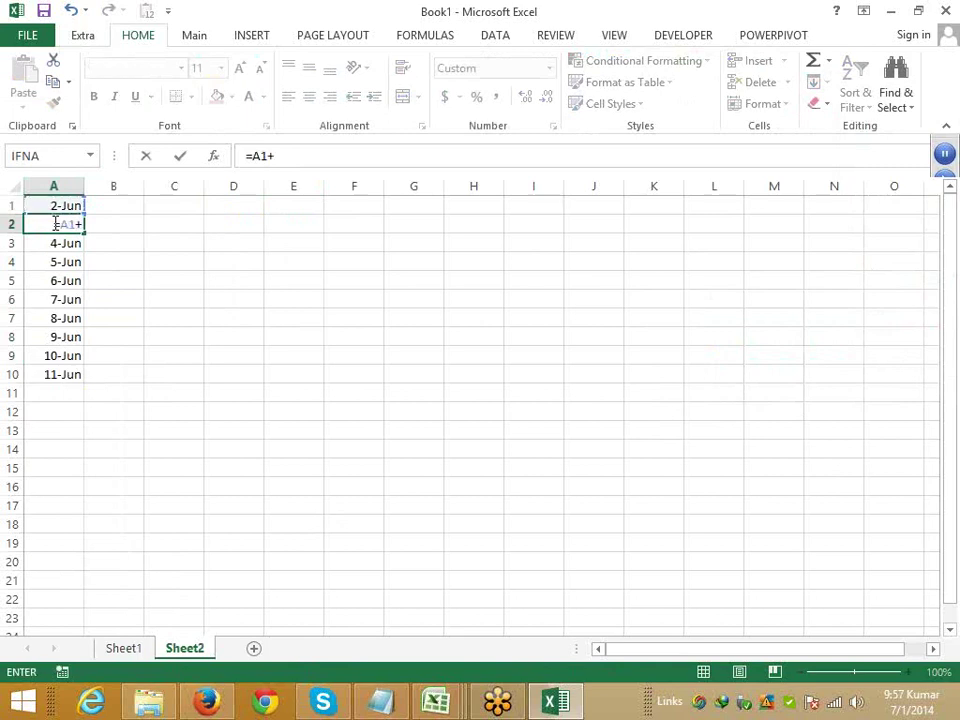
{"action": "key", "text": "BackSpace"}
{"action": "type", "text": "23"}
{"action": "key", "text": "Return"}
{"action": "left_click", "coordinate": [53, 222]}
{"action": "key", "text": "ctrl+c"}
{"action": "key", "text": "ctrl+shift+Down"}
{"action": "key", "text": "ctrl+v"}
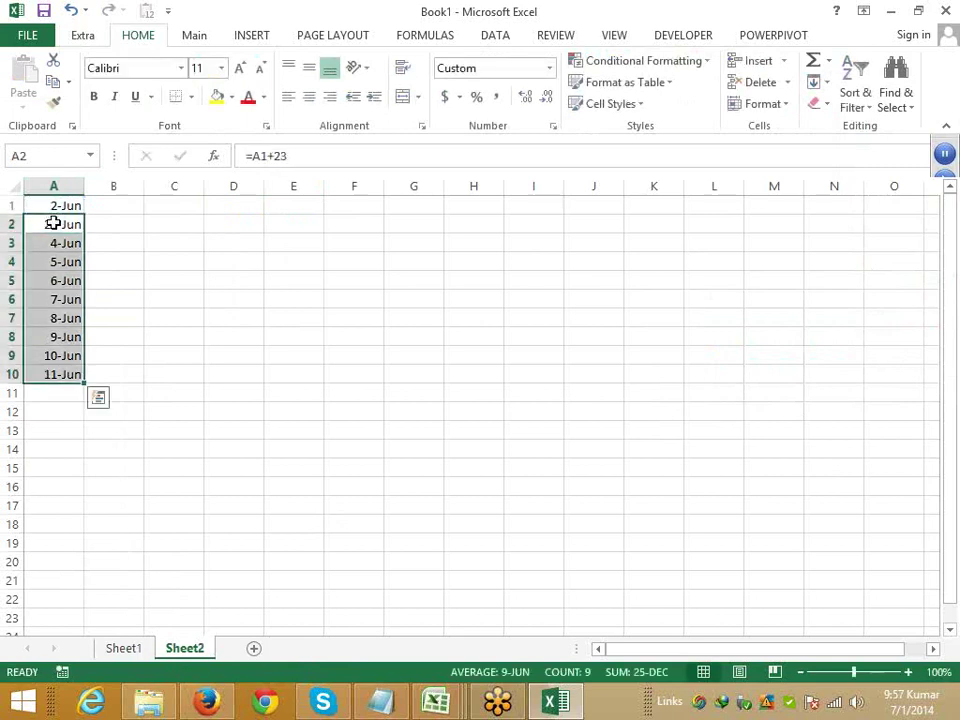
{"action": "key", "text": "Up"}
{"action": "key", "text": "Right"}
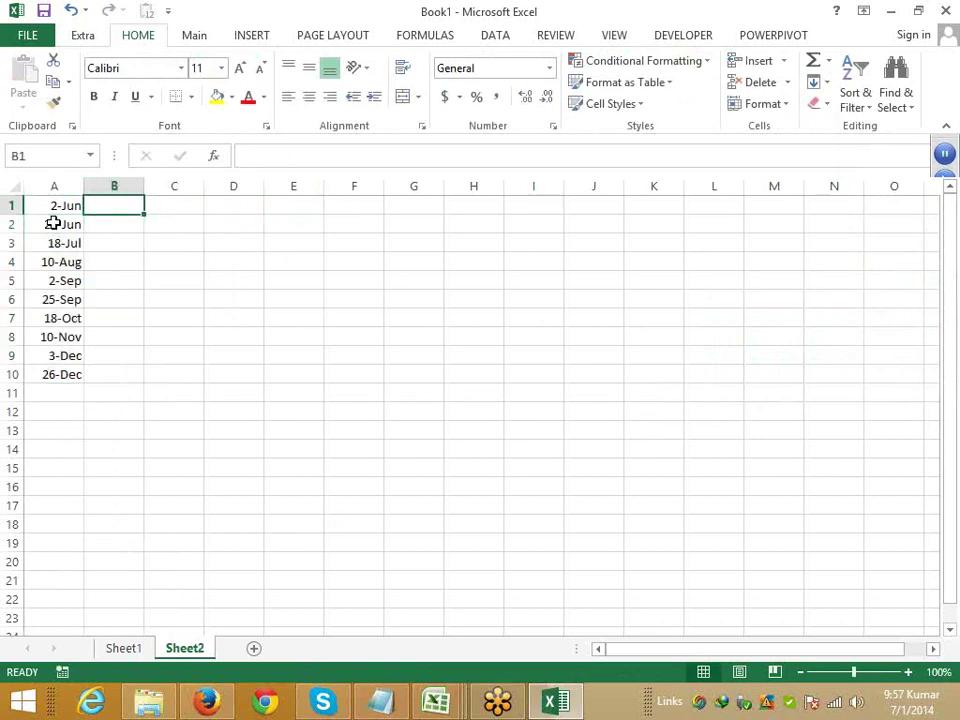
- Type Jun in B1 and Flash Fill the month for all ten dates in B1:B10
{"action": "type", "text": "Jun"}
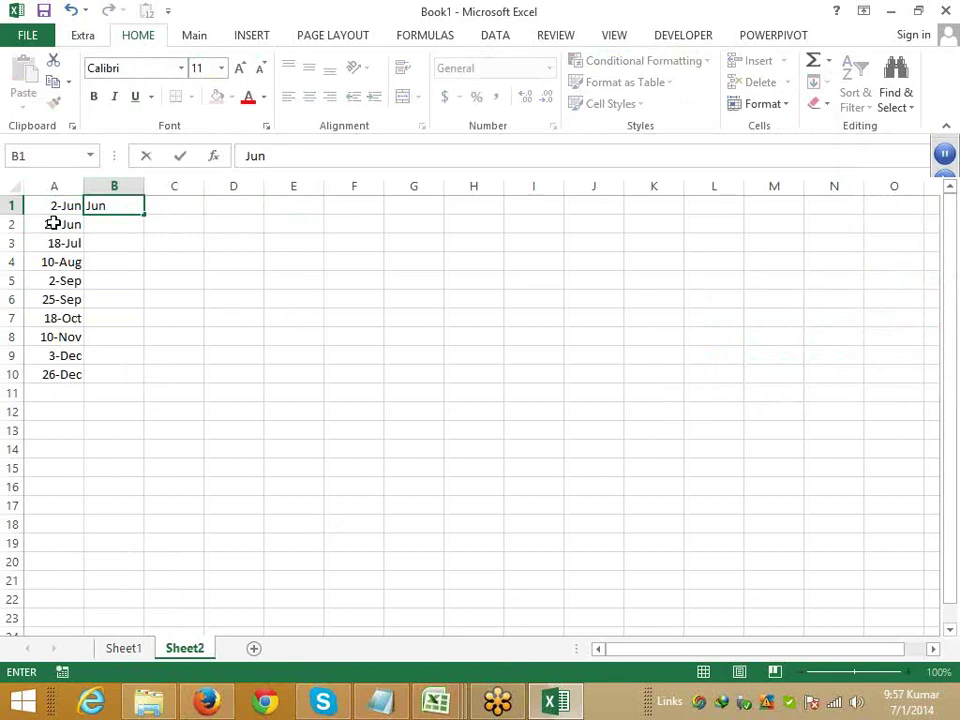
{"action": "key", "text": "ctrl+Return"}
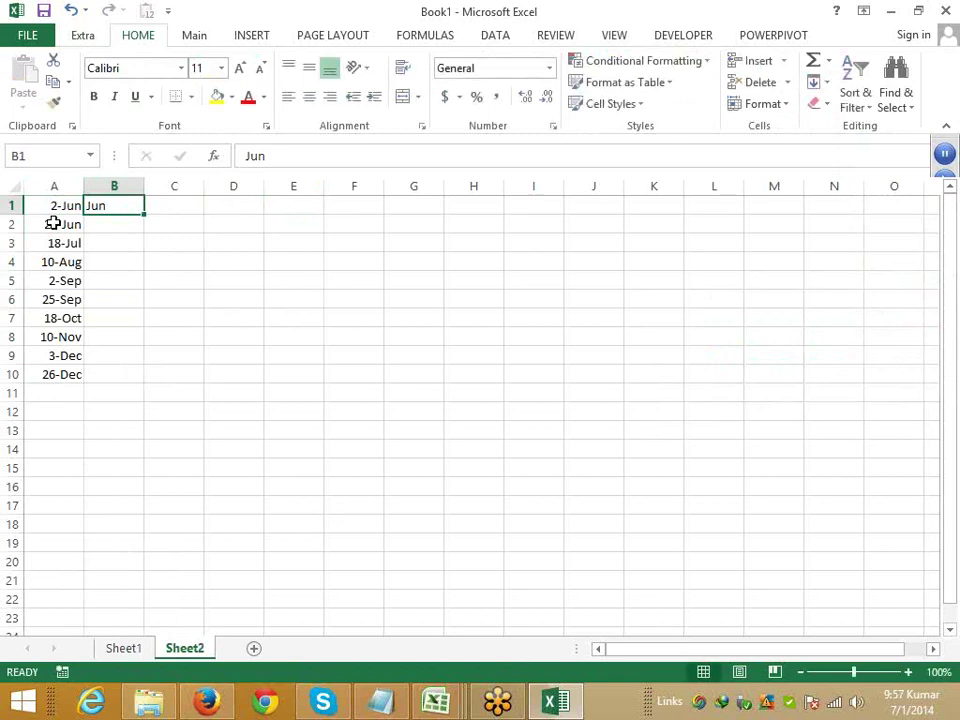
{"action": "type", "text": "a"}
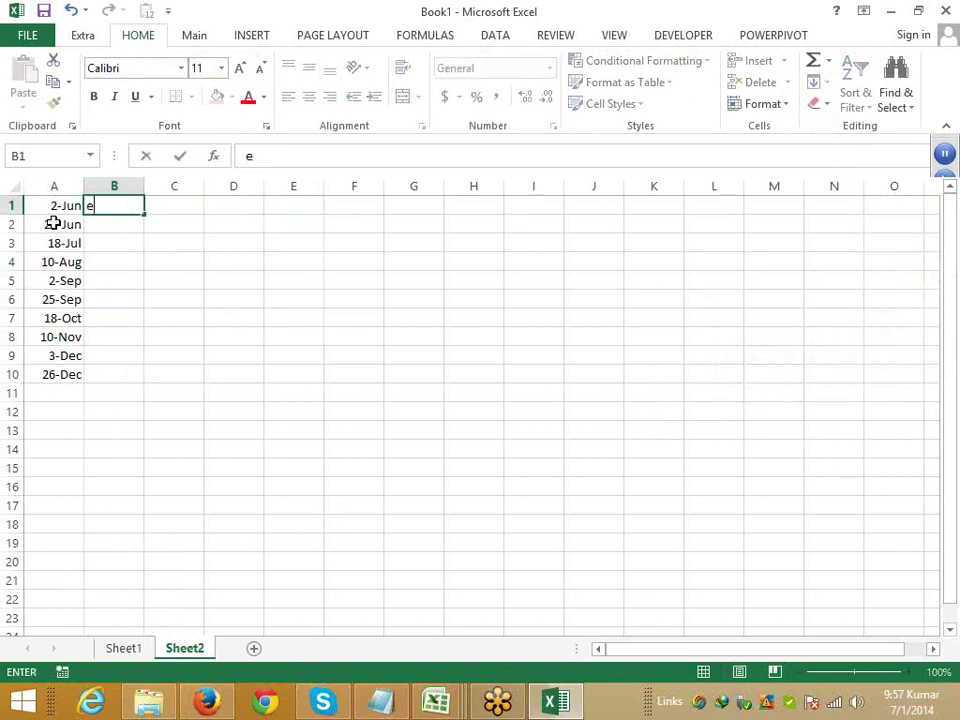
{"action": "key", "text": "Escape"}
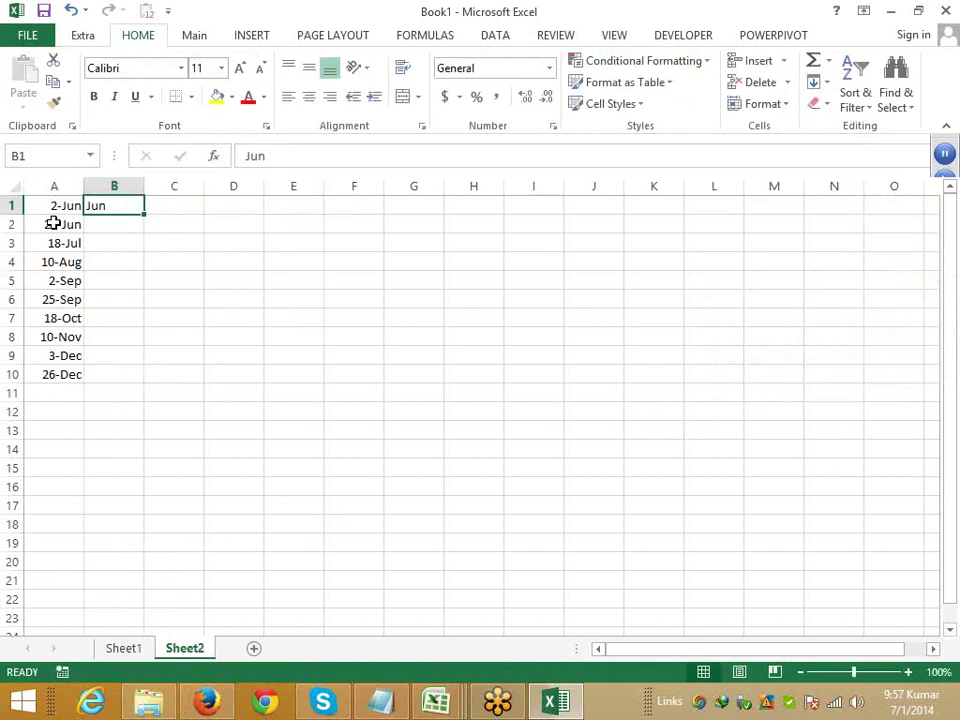
{"action": "type", "text": "a"}
{"action": "key", "text": "Escape"}
{"action": "key", "text": "ctrl+e"}
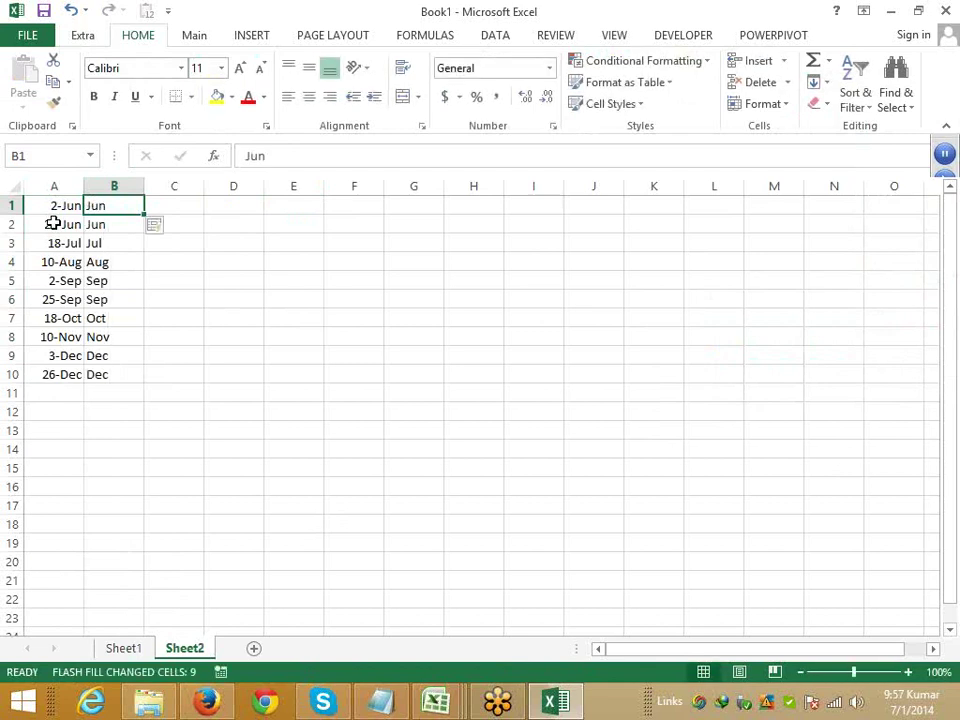
{"action": "key", "text": "Escape"}
- Type 2 in C1 and Flash Fill each date's day number into C1:C10
{"action": "key", "text": "Right"}
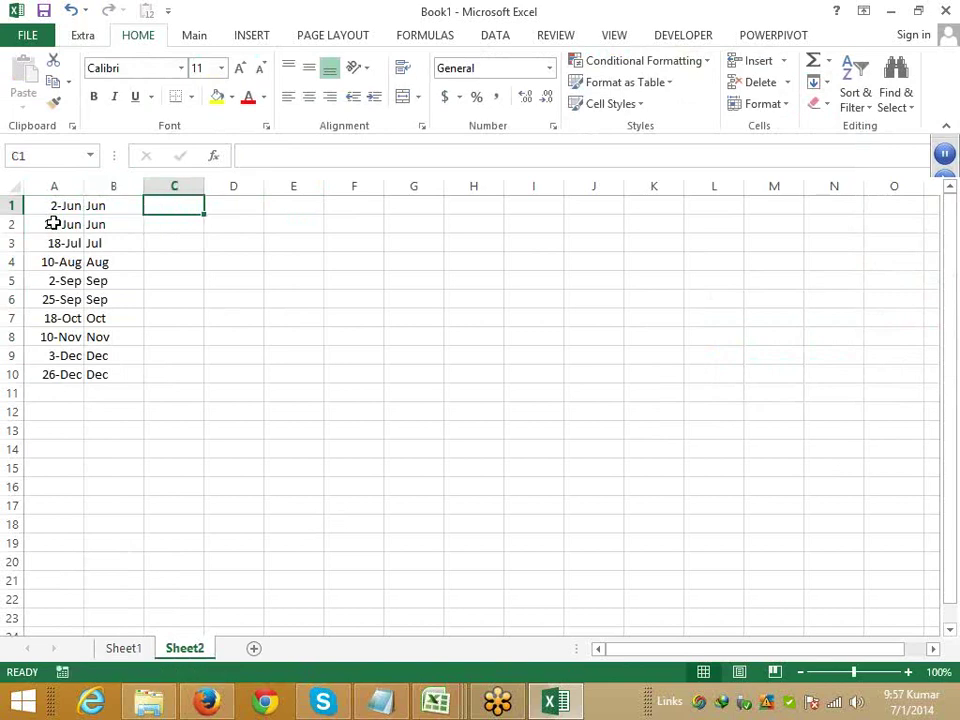
{"action": "type", "text": "2"}
{"action": "key", "text": "ctrl+Return"}
{"action": "key", "text": "ctrl+e"}
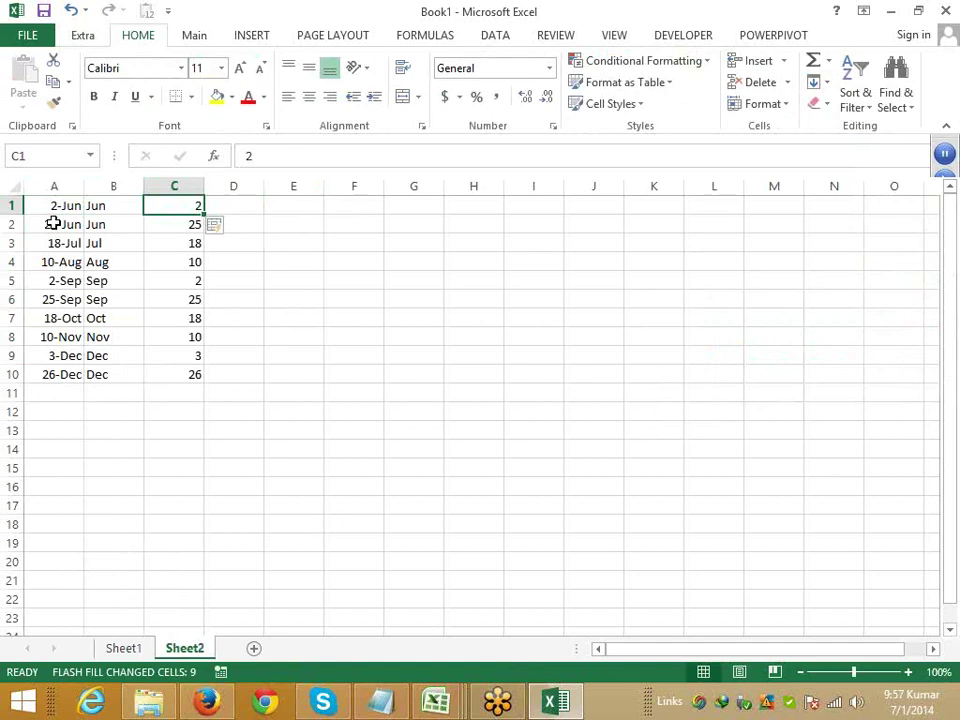
{"action": "key", "text": "Right"}
{"action": "key", "text": "Right"}
{"action": "key", "text": "Right"}
{"action": "key", "text": "Right"}
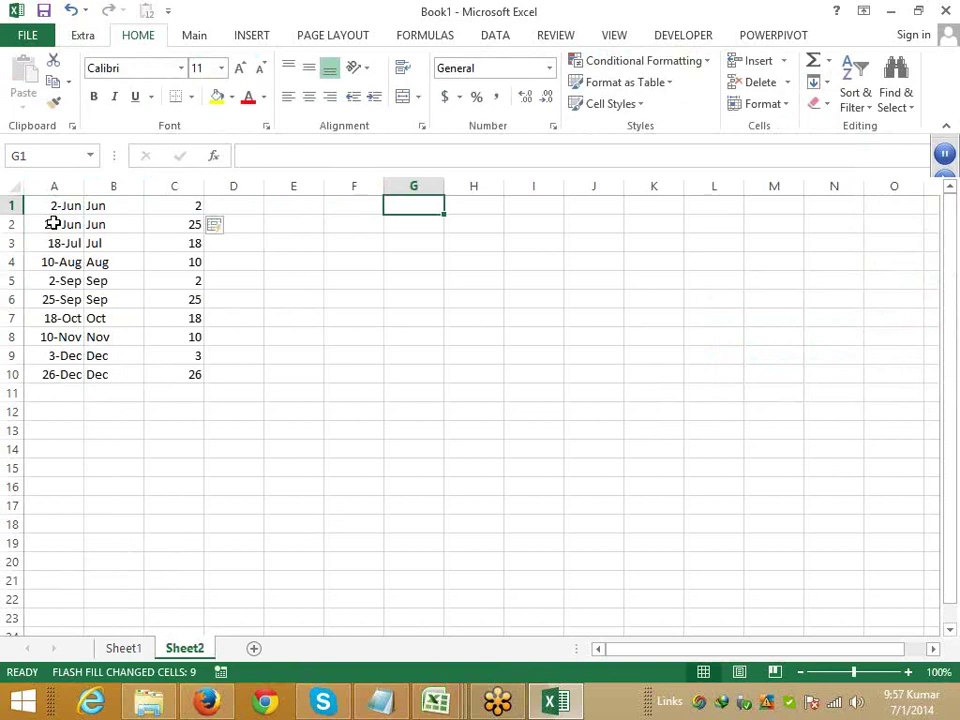
{"action": "left_click", "coordinate": [823, 84]}
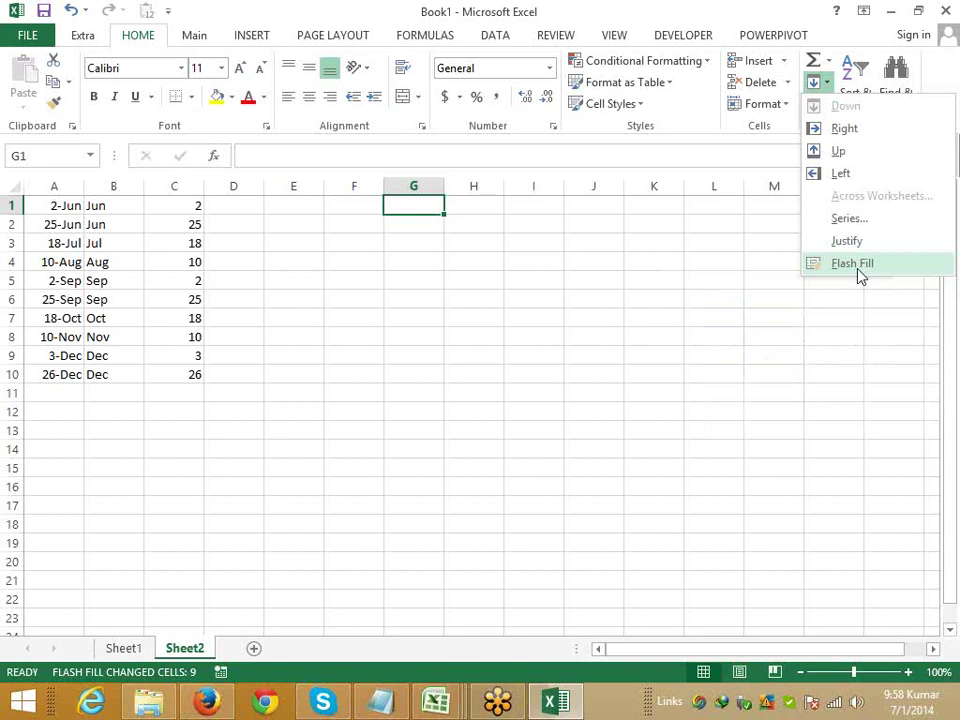
- Try Flash Filling the year 2014 from D1 down column D, then delete the result
{"action": "left_click", "coordinate": [255, 201]}
{"action": "left_click", "coordinate": [247, 207]}
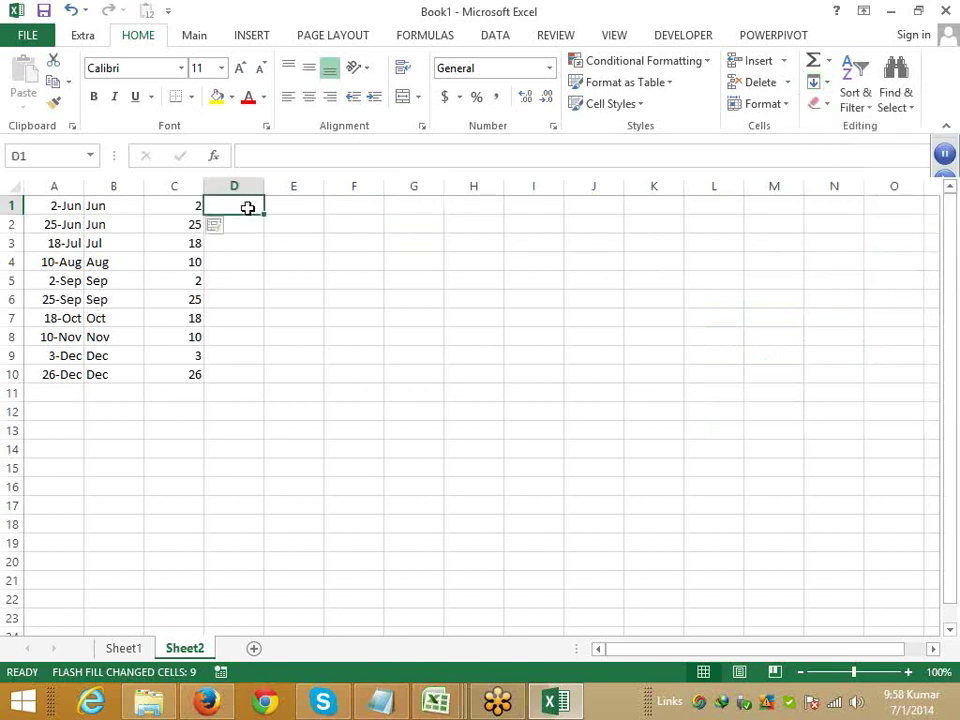
{"action": "type", "text": "2014"}
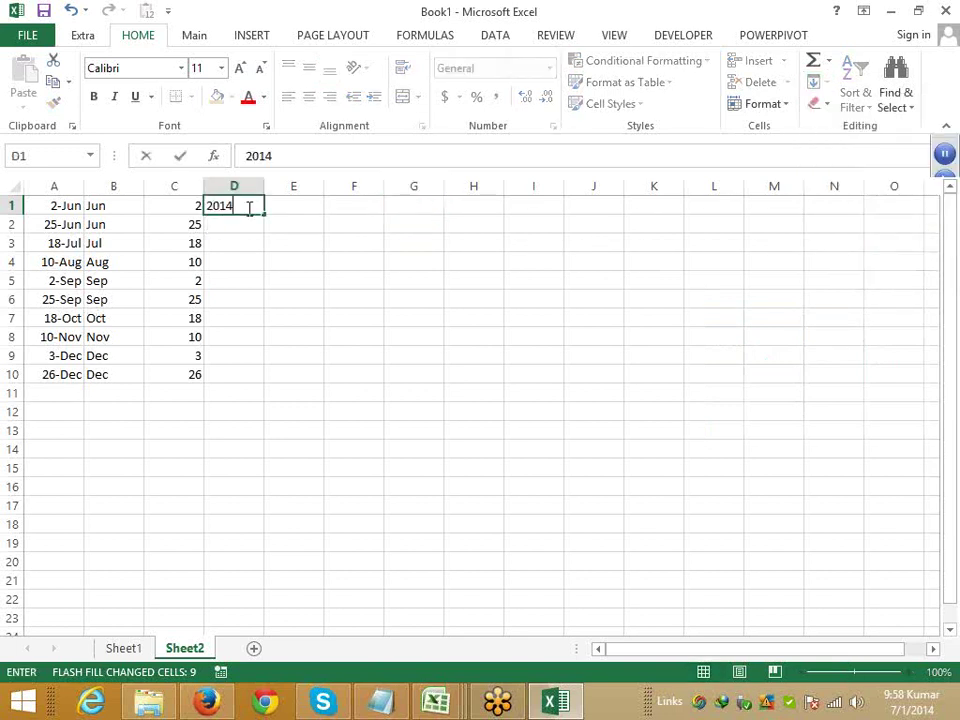
{"action": "key", "text": "ctrl+Return"}
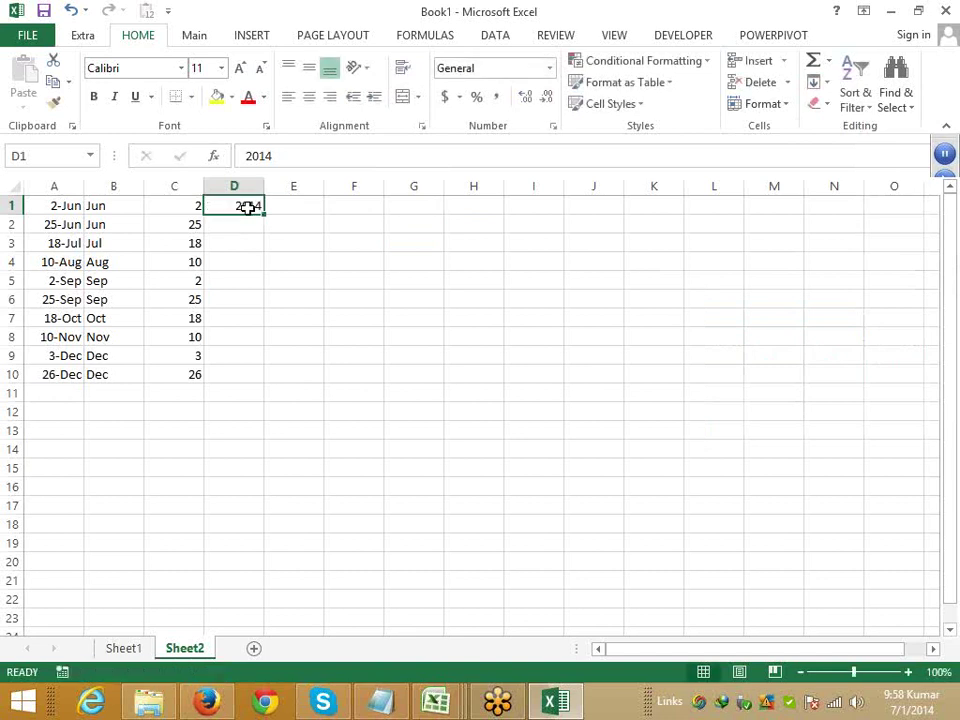
{"action": "key", "text": "ctrl+e"}
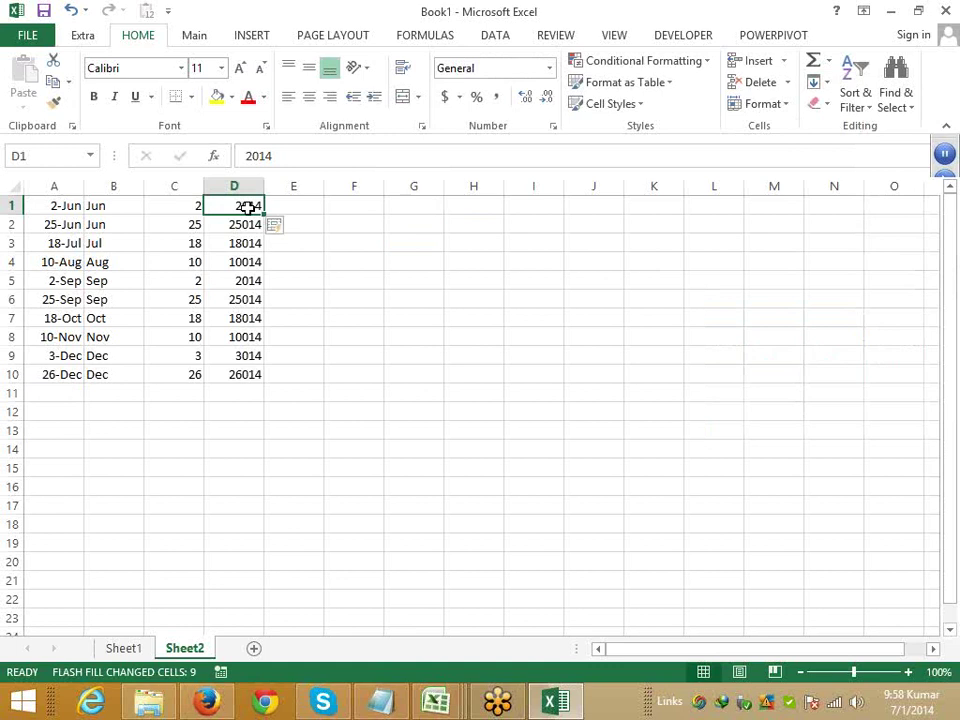
{"action": "key", "text": "ctrl+shift+Down"}
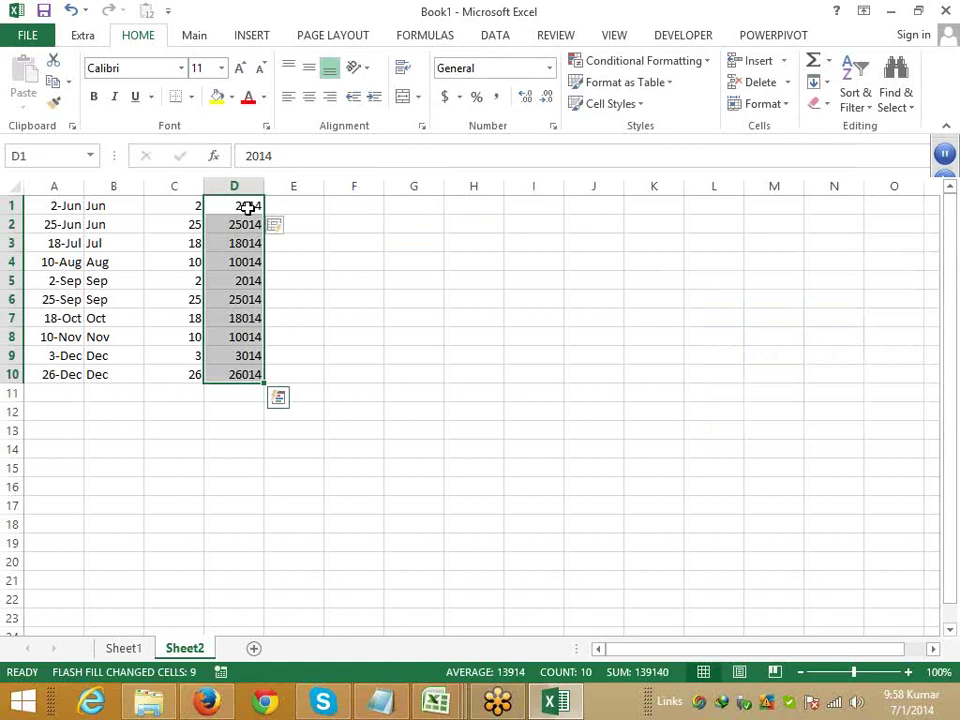
{"action": "key", "text": "Delete"}
{"action": "key", "text": "Left"}
- Format the dates in A1:A10 as d-mmm-yy so the year shows
{"action": "key", "text": "ctrl+shift+Down"}
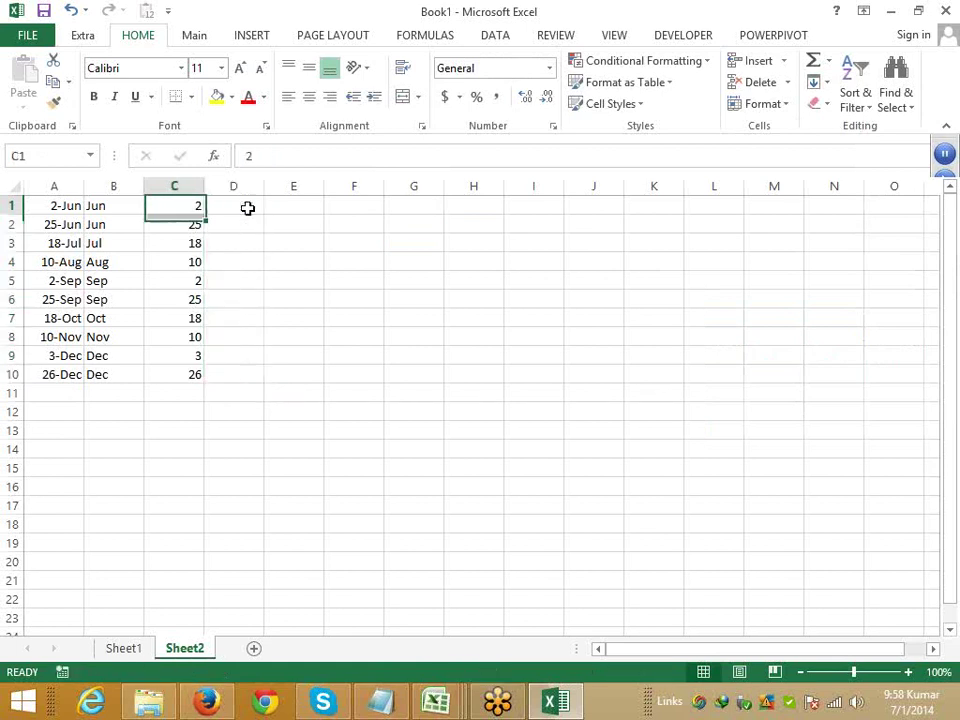
{"action": "key", "text": "ctrl+Left"}
{"action": "key", "text": "ctrl+shift+Down"}
{"action": "key", "text": "ctrl+shift+3"}
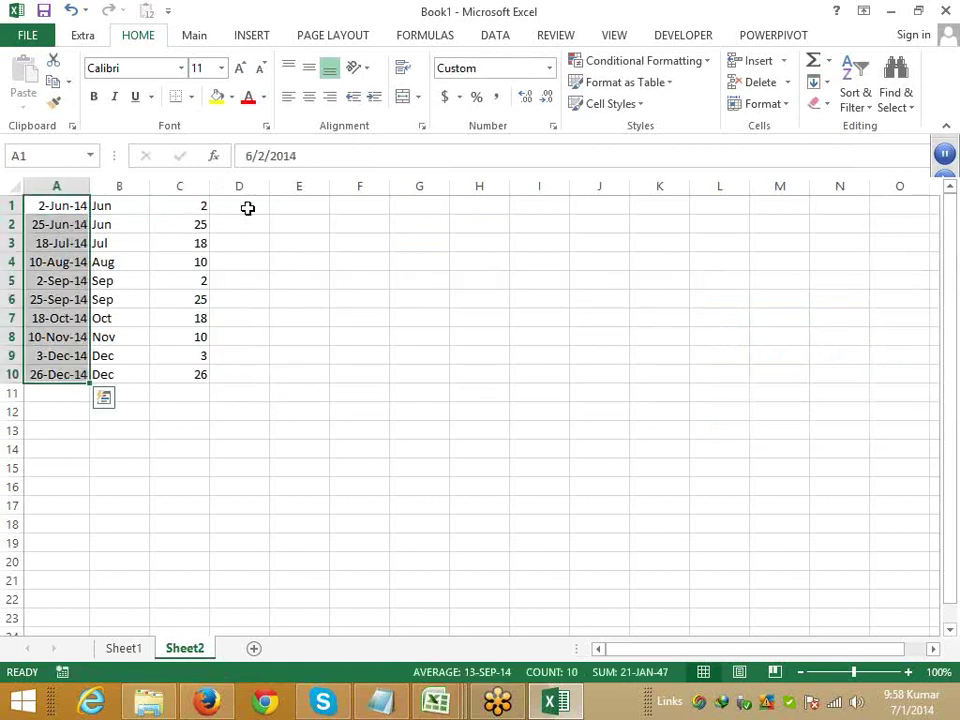
- Enter 14 in D1 and Flash Fill it down column D for all ten rows
{"action": "key", "text": "Right"}
{"action": "key", "text": "Right"}
{"action": "key", "text": "Right"}
{"action": "key", "text": "Right"}
{"action": "key", "text": "Left"}
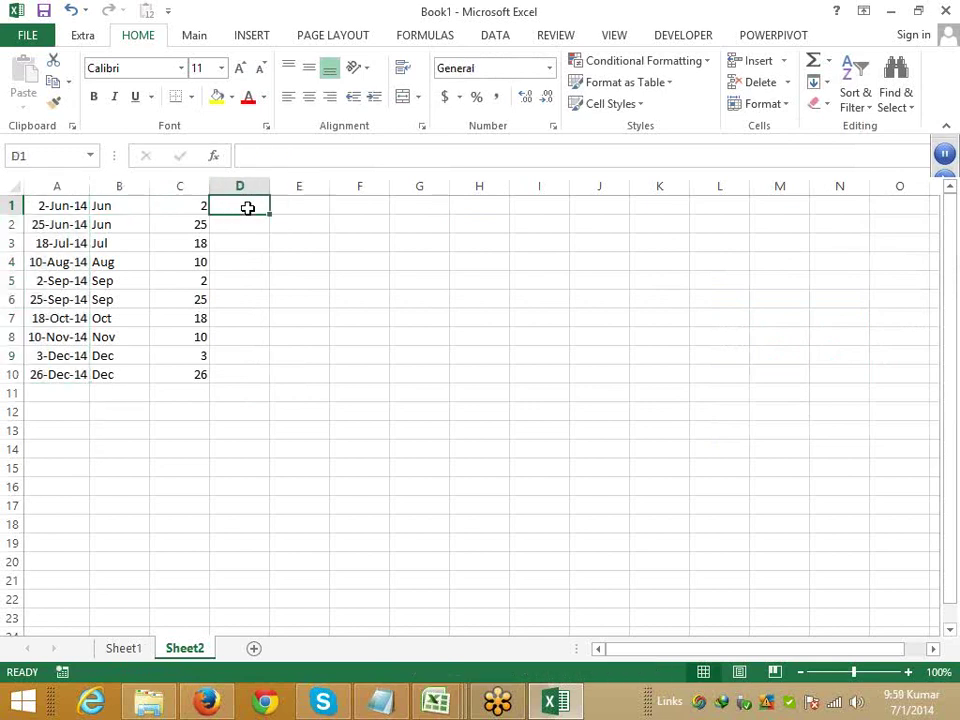
{"action": "type", "text": "14"}
{"action": "key", "text": "ctrl+Return"}
{"action": "key", "text": "ctrl+e"}
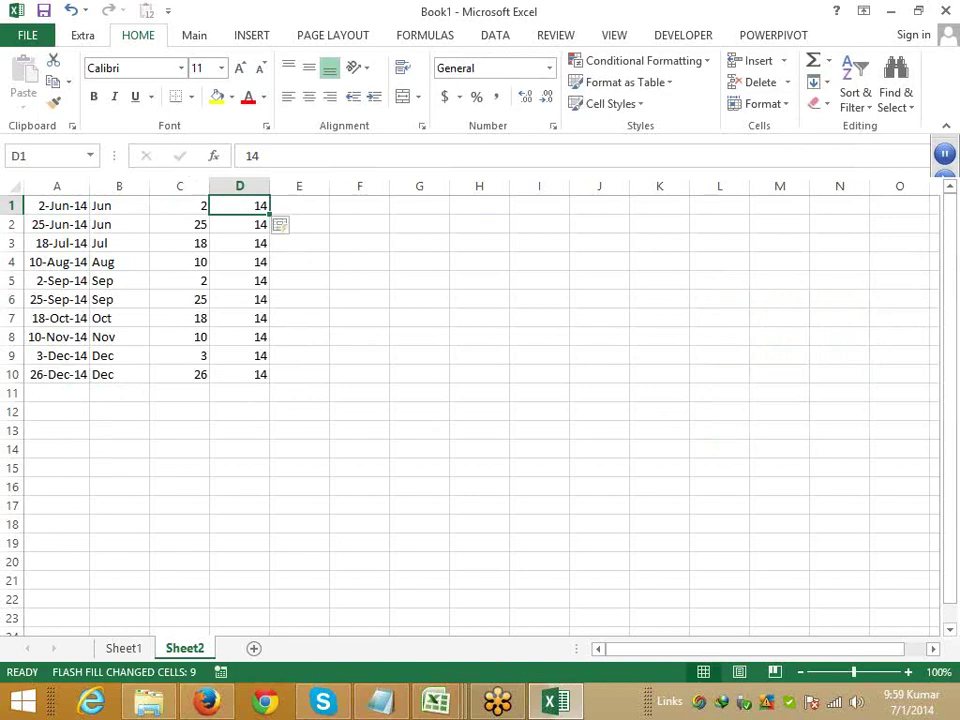
- Switch to Book2, add a sheet, and open the RData workbook from Recent Documents
{"action": "mouse_move", "coordinate": [460, 704]}
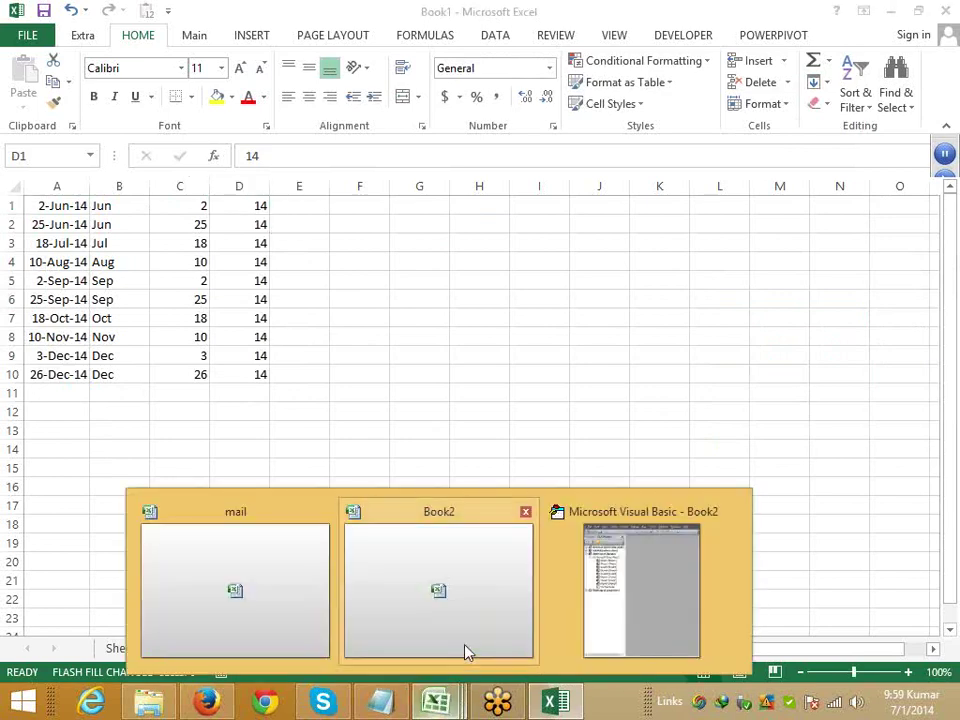
{"action": "left_click", "coordinate": [465, 650]}
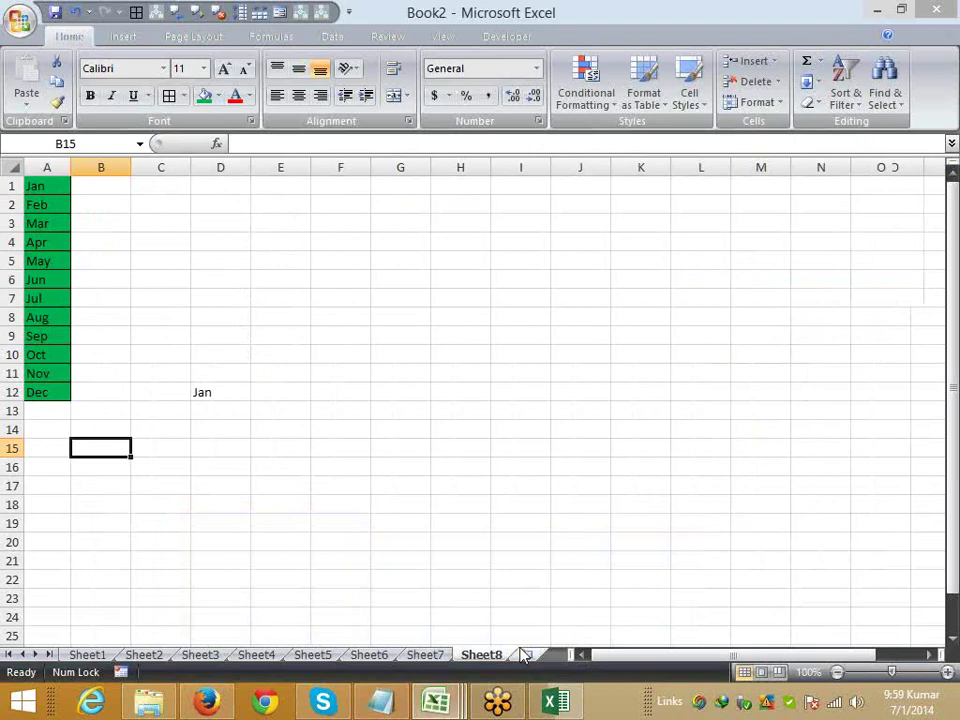
{"action": "left_click", "coordinate": [525, 654]}
{"action": "left_click", "coordinate": [20, 22]}
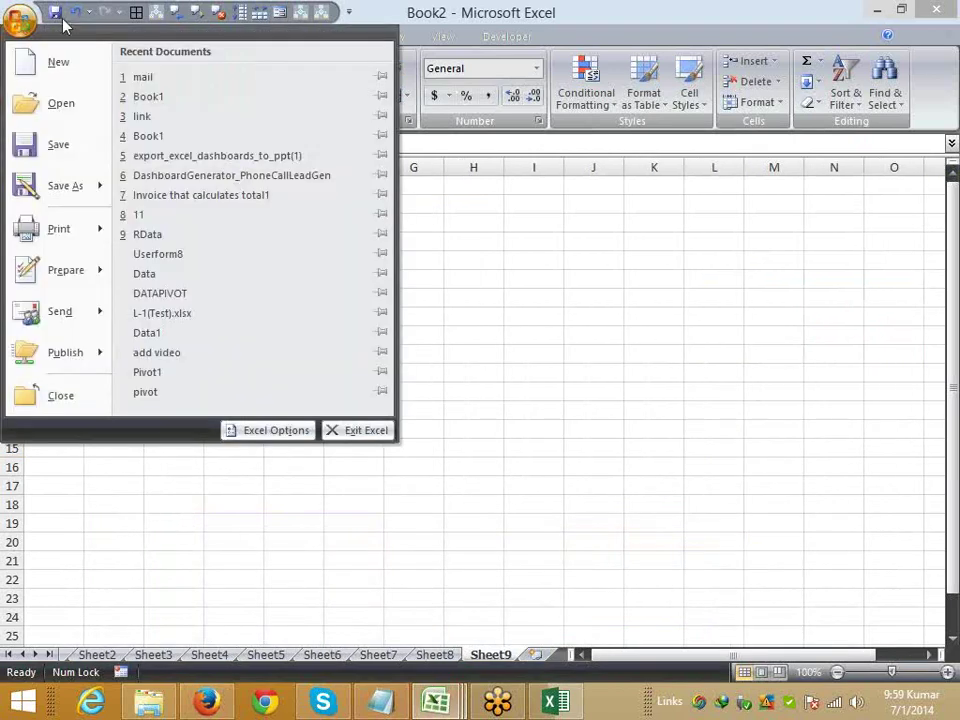
{"action": "left_click", "coordinate": [184, 237]}
- Copy RData's Name through P-5 table (E1:J146) and paste it into a new workbook at A1
{"action": "left_click", "coordinate": [293, 284]}
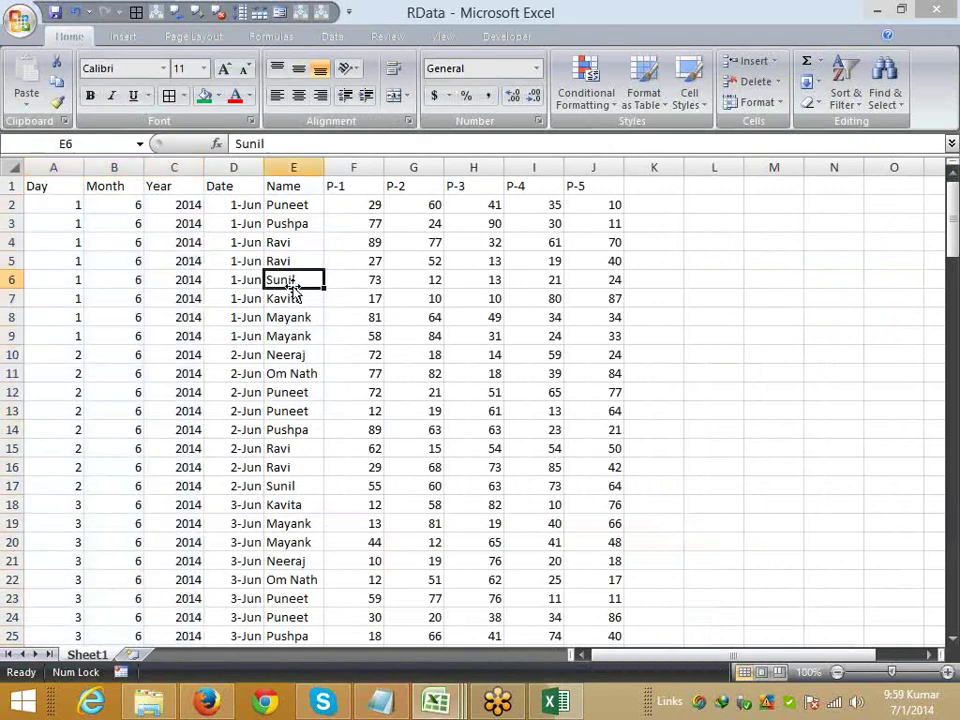
{"action": "left_click", "coordinate": [280, 202]}
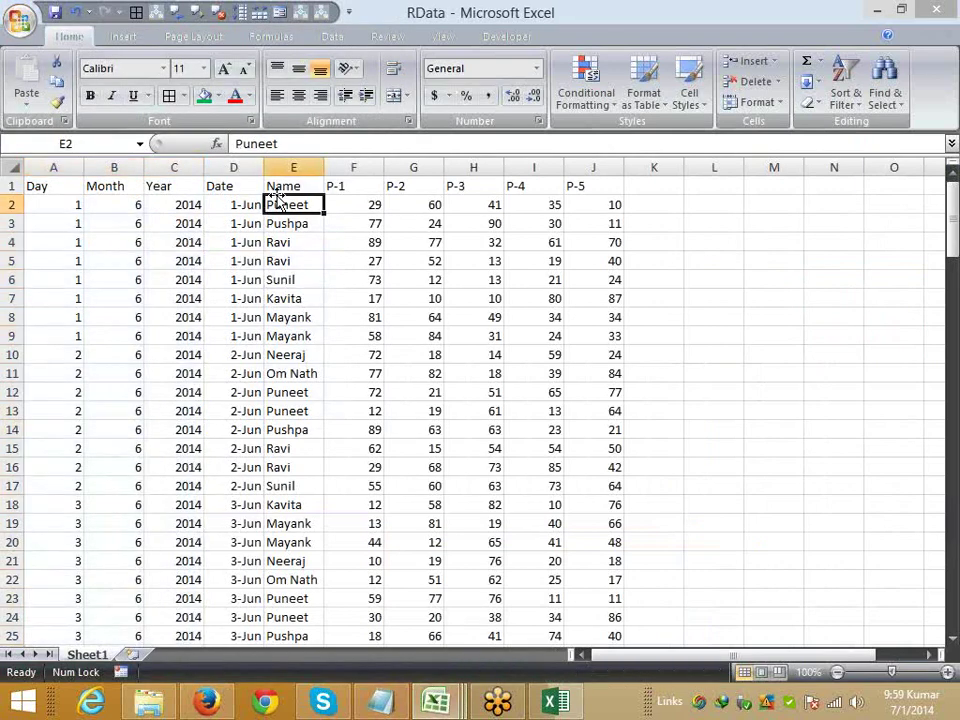
{"action": "key", "text": "Up"}
{"action": "key", "text": "ctrl+shift+Right"}
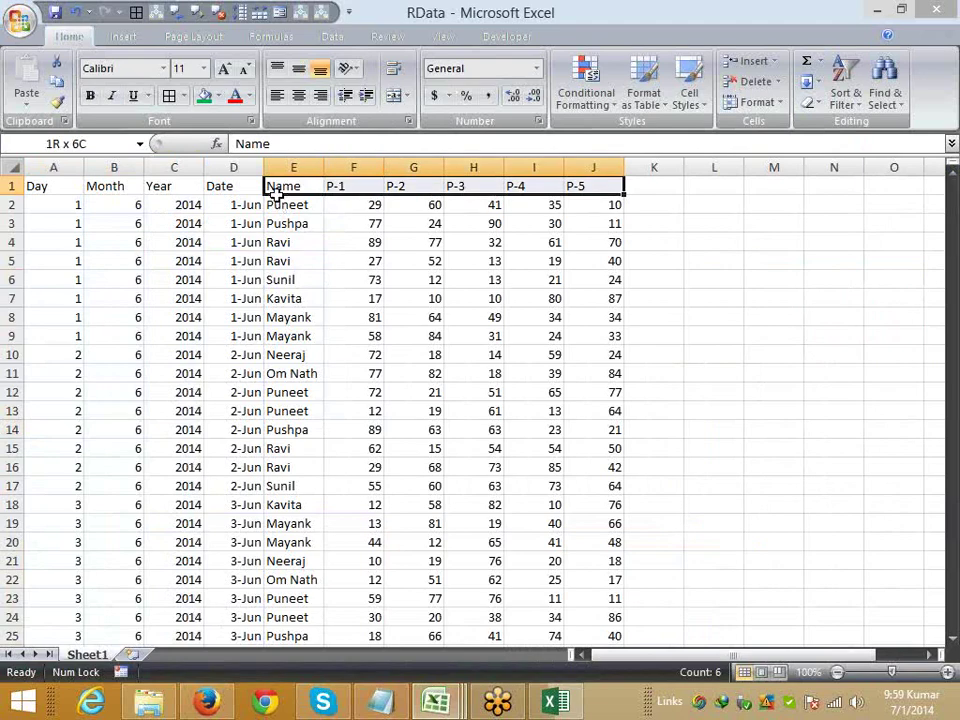
{"action": "key", "text": "ctrl+shift+Down"}
{"action": "key", "text": "ctrl+c"}
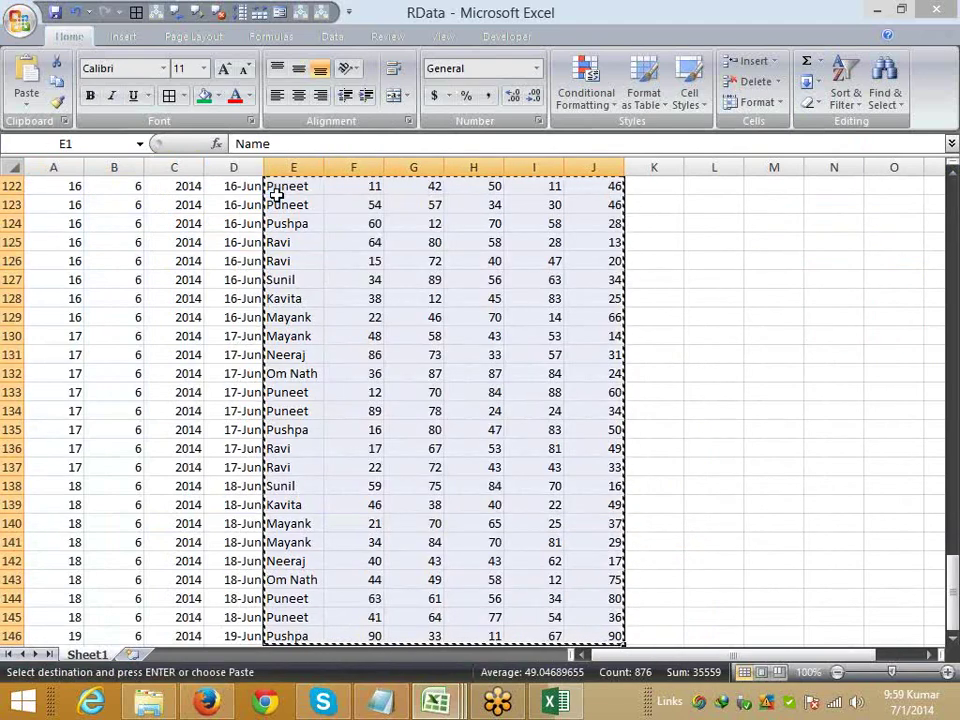
{"action": "key", "text": "ctrl+n"}
{"action": "key", "text": "ctrl+v"}
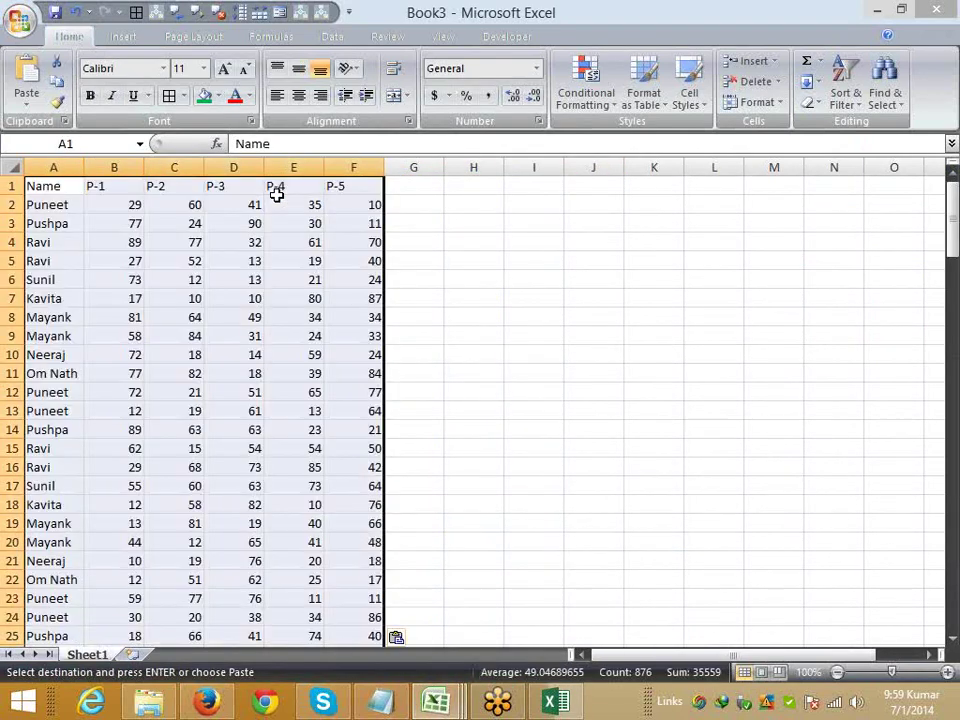
{"action": "key", "text": "Right"}
{"action": "key", "text": "Right"}
{"action": "key", "text": "Right"}
{"action": "key", "text": "Right"}
{"action": "key", "text": "Right"}
{"action": "key", "text": "Right"}
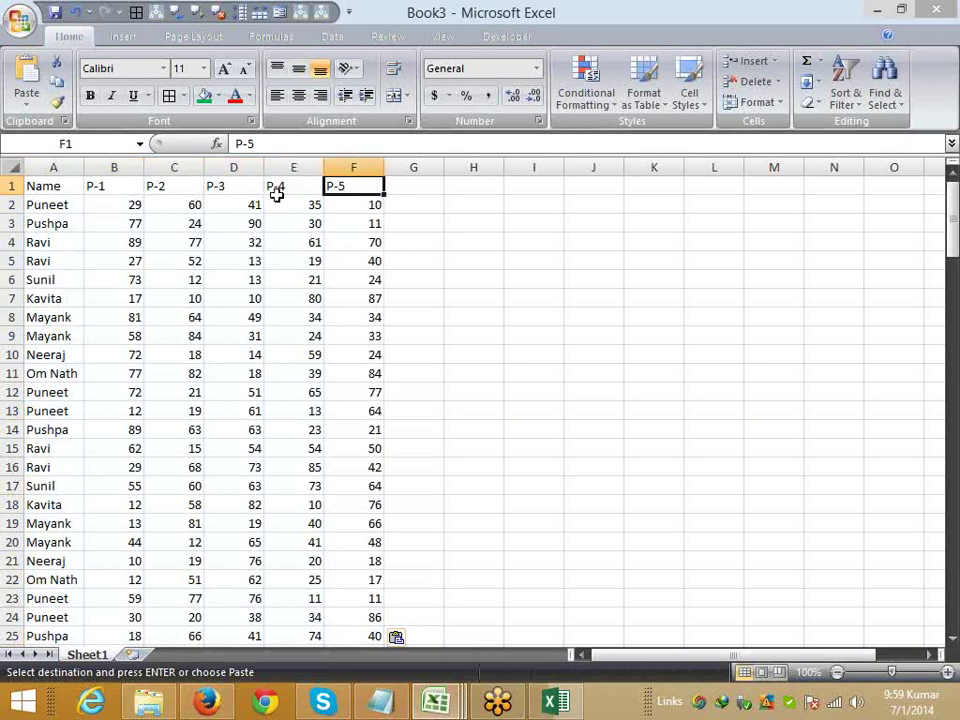
- Head column G 'Month', enter Jan in G2, and AutoFill month names down the table
{"action": "type", "text": "Month"}
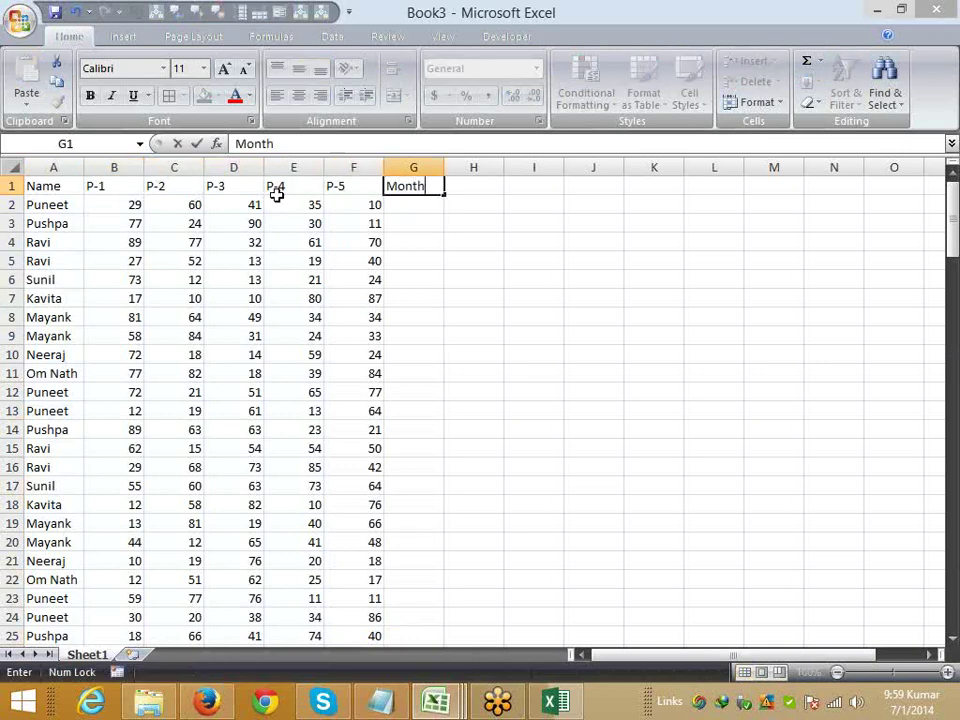
{"action": "key", "text": "Return"}
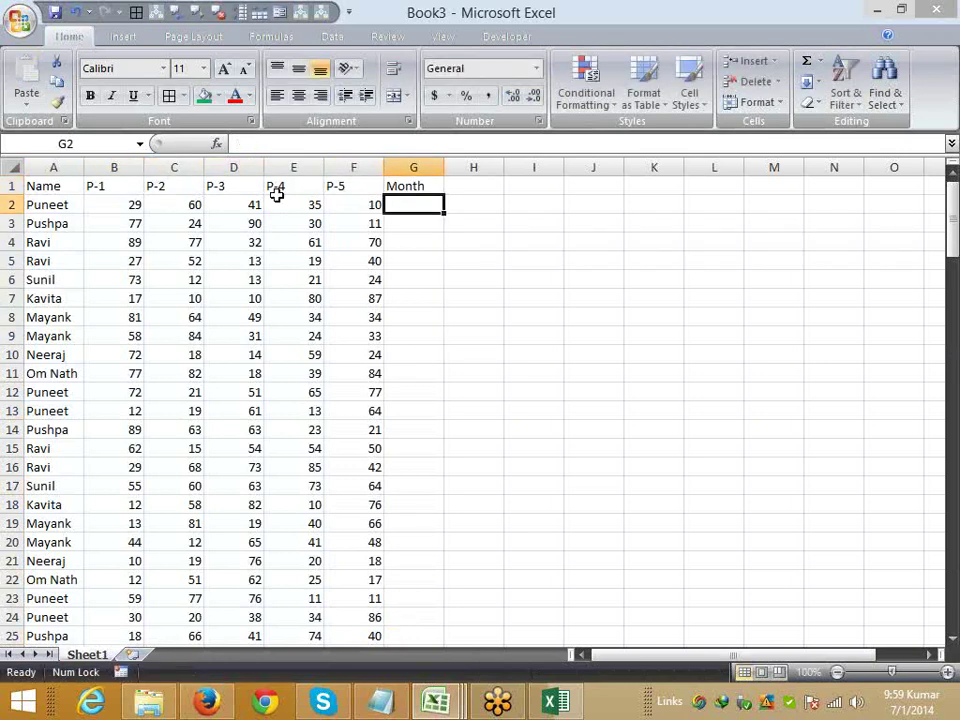
{"action": "type", "text": "Jan"}
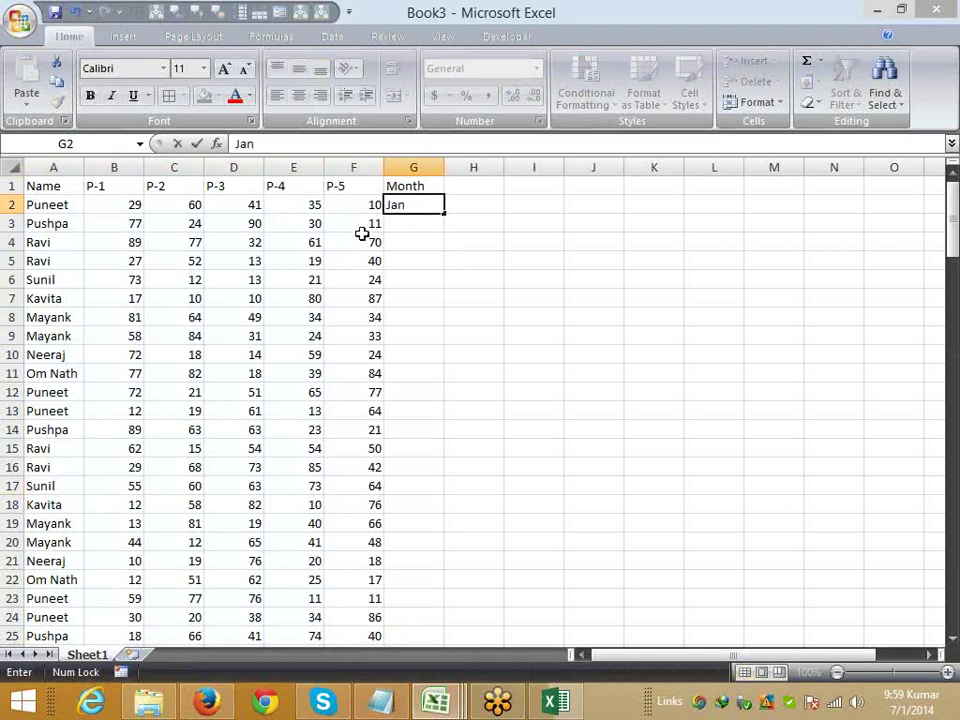
{"action": "left_click", "coordinate": [363, 238]}
{"action": "left_click", "coordinate": [398, 212]}
{"action": "double_click", "coordinate": [442, 214]}
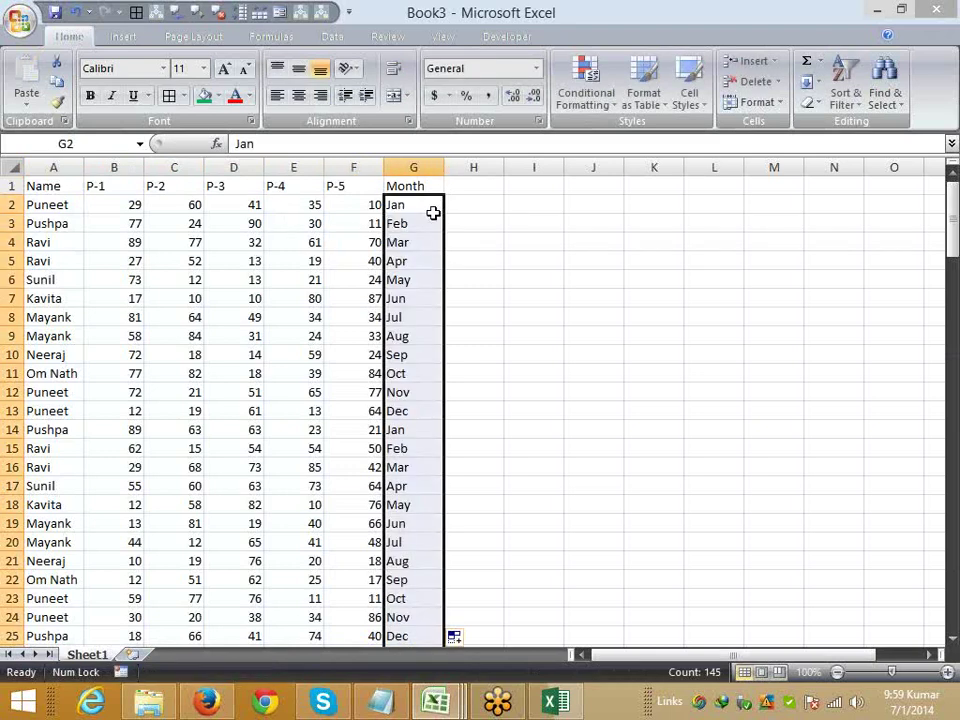
{"action": "left_click", "coordinate": [399, 206]}
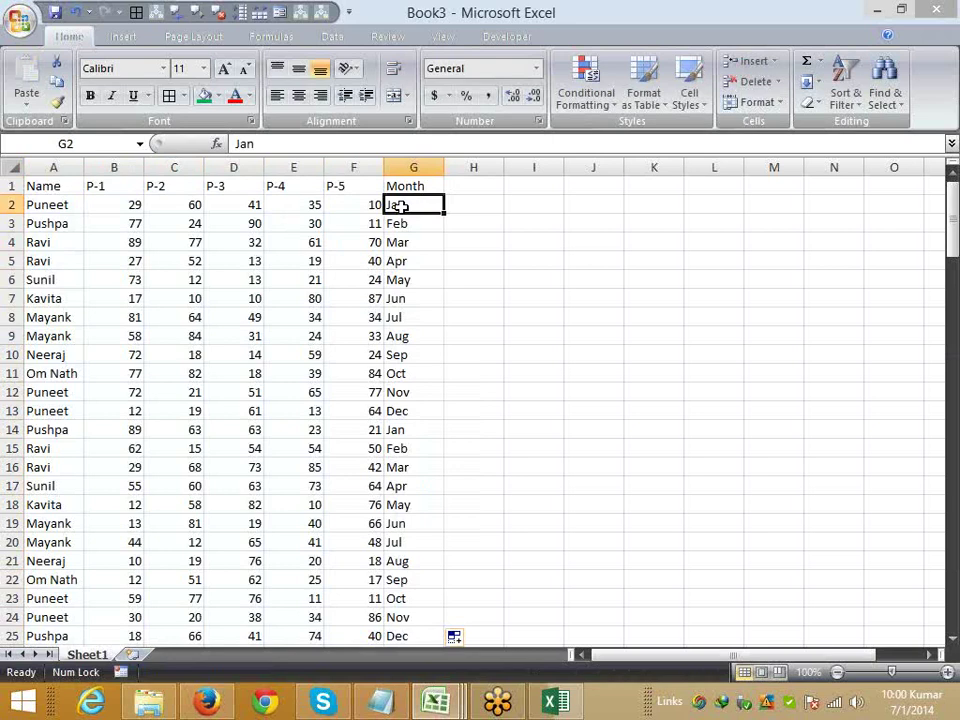
- Insert a blank row 7 above Kavita's row and check the data block's extent
{"action": "key", "text": "Down"}
{"action": "key", "text": "Down"}
{"action": "key", "text": "Down"}
{"action": "key", "text": "Down"}
{"action": "key", "text": "Down"}
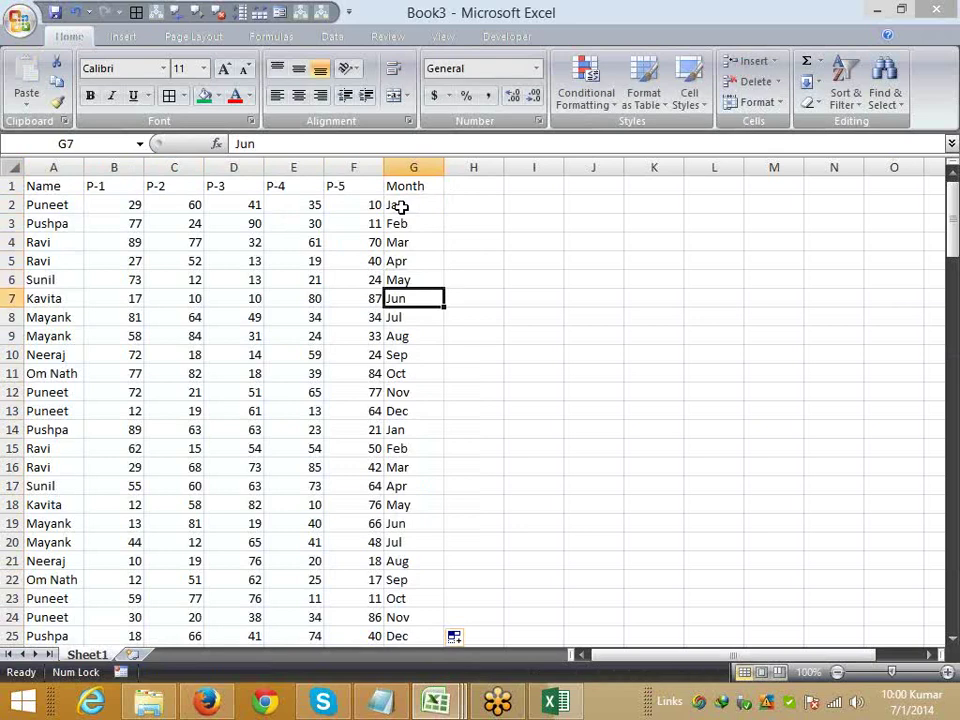
{"action": "key", "text": "shift+space"}
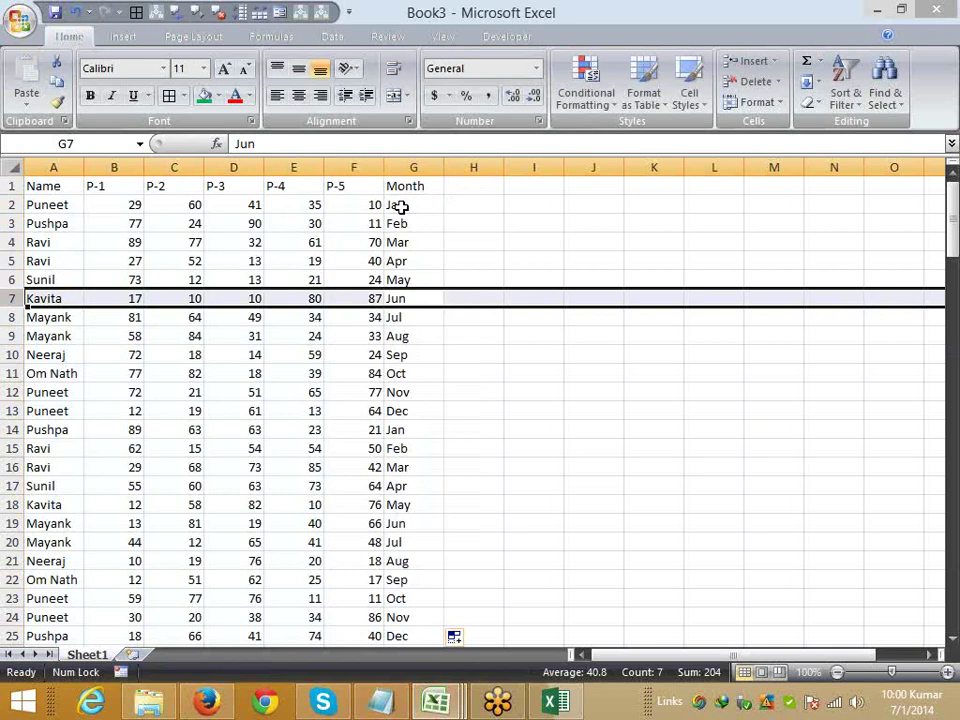
{"action": "key", "text": "ctrl+shift+plus"}
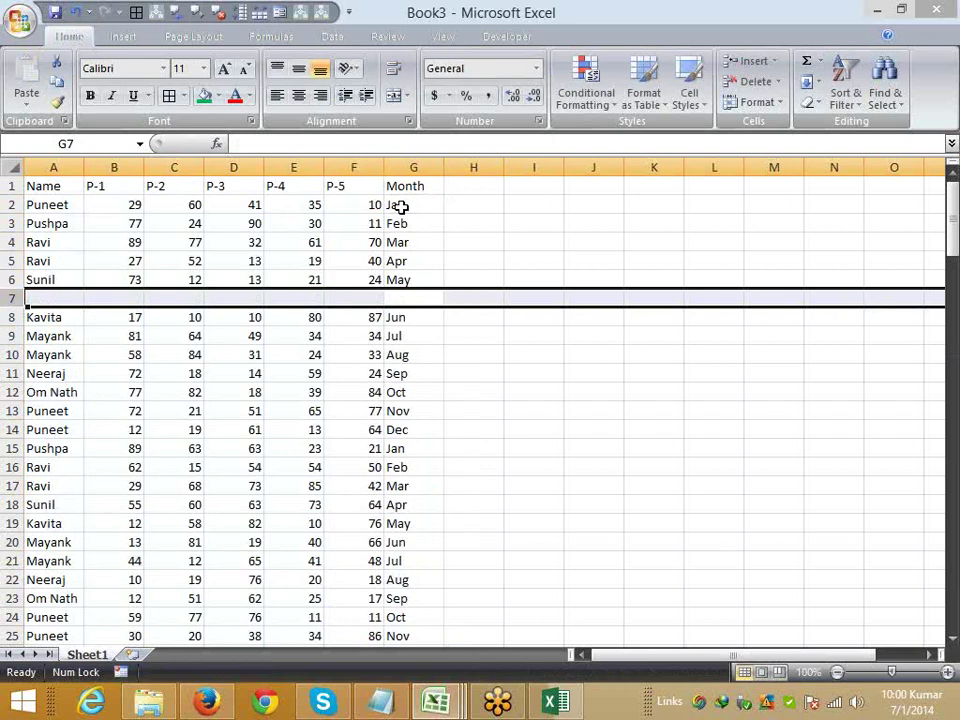
{"action": "key", "text": "Up"}
{"action": "key", "text": "Down"}
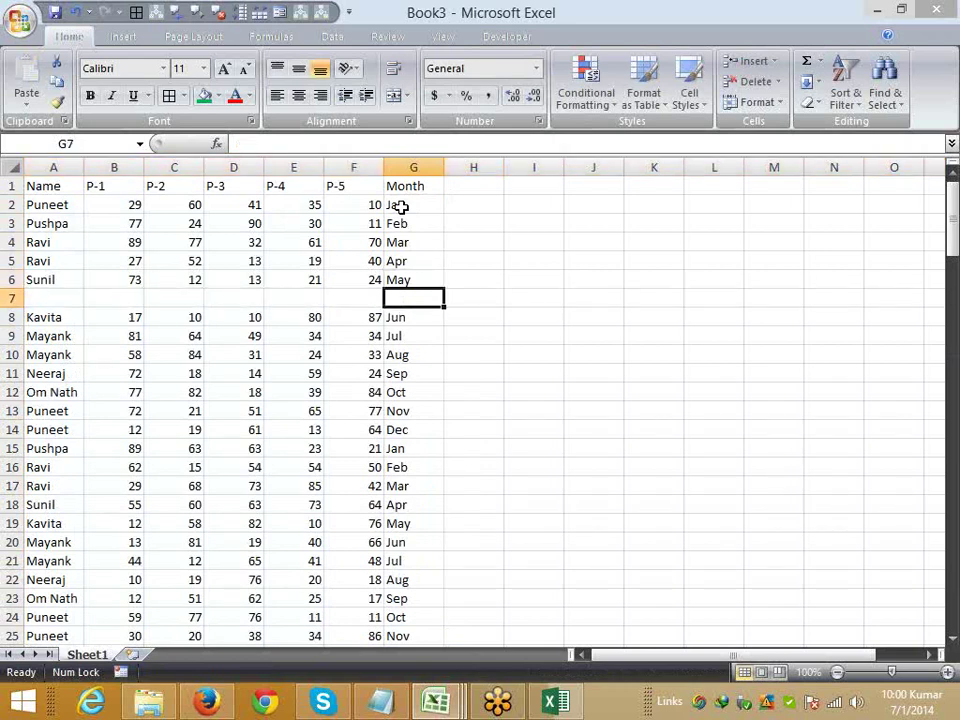
{"action": "key", "text": "Up"}
{"action": "key", "text": "ctrl+a"}
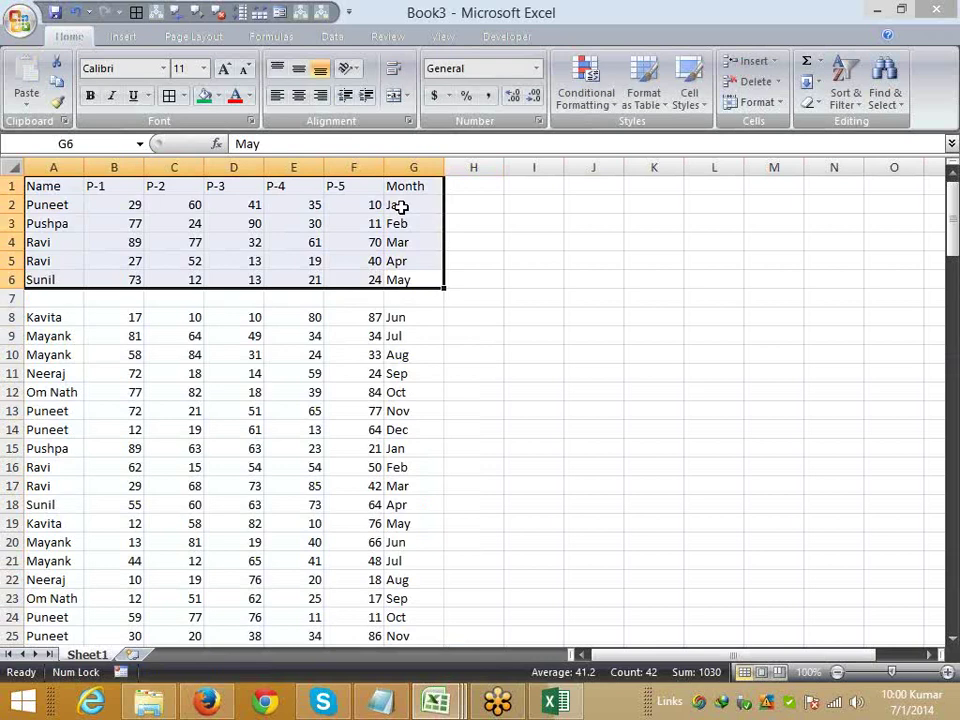
- Delete the empty row 7 and return to the Month header in G1
{"action": "key", "text": "Down"}
{"action": "key", "text": "ctrl+a"}
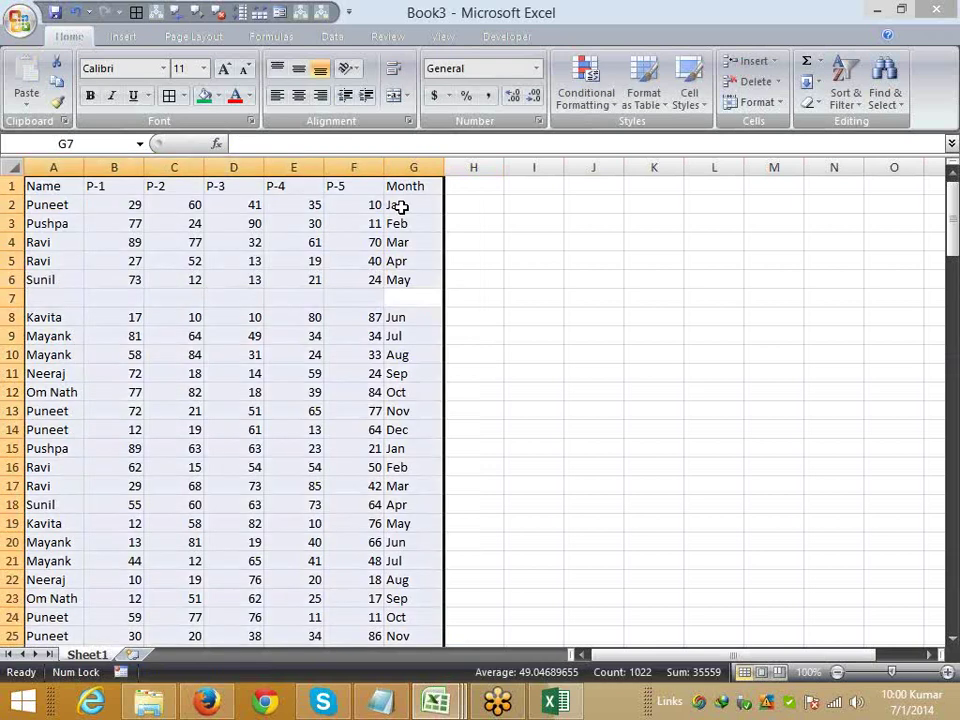
{"action": "key", "text": "Down"}
{"action": "key", "text": "Down"}
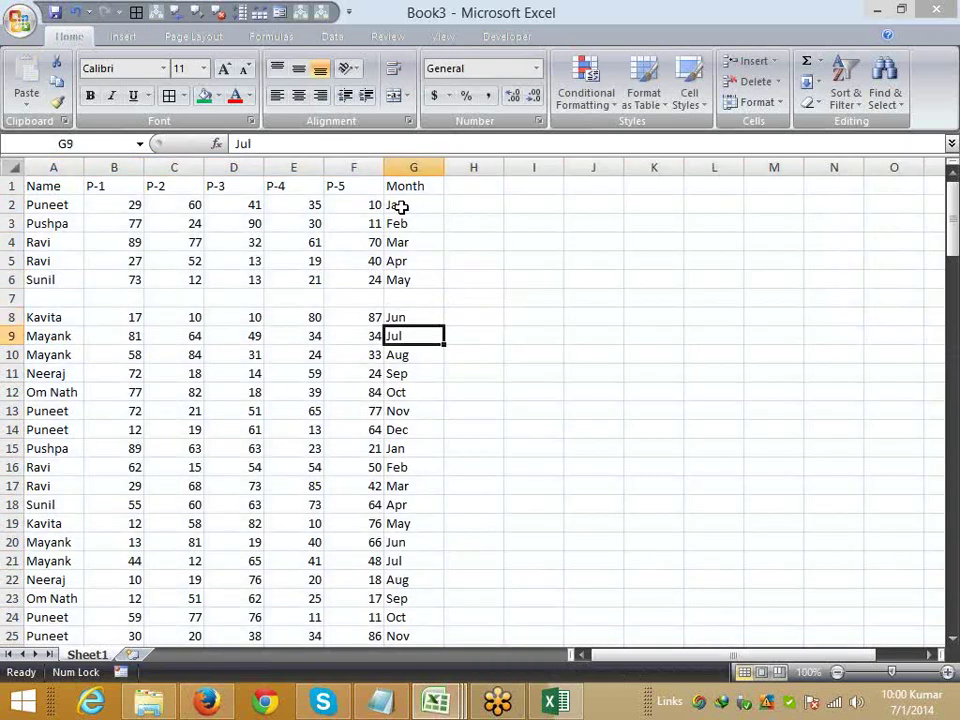
{"action": "key", "text": "Up"}
{"action": "key", "text": "Up"}
{"action": "key", "text": "shift+space"}
{"action": "key", "text": "ctrl+minus"}
{"action": "key", "text": "Up"}
{"action": "key", "text": "ctrl+Up"}
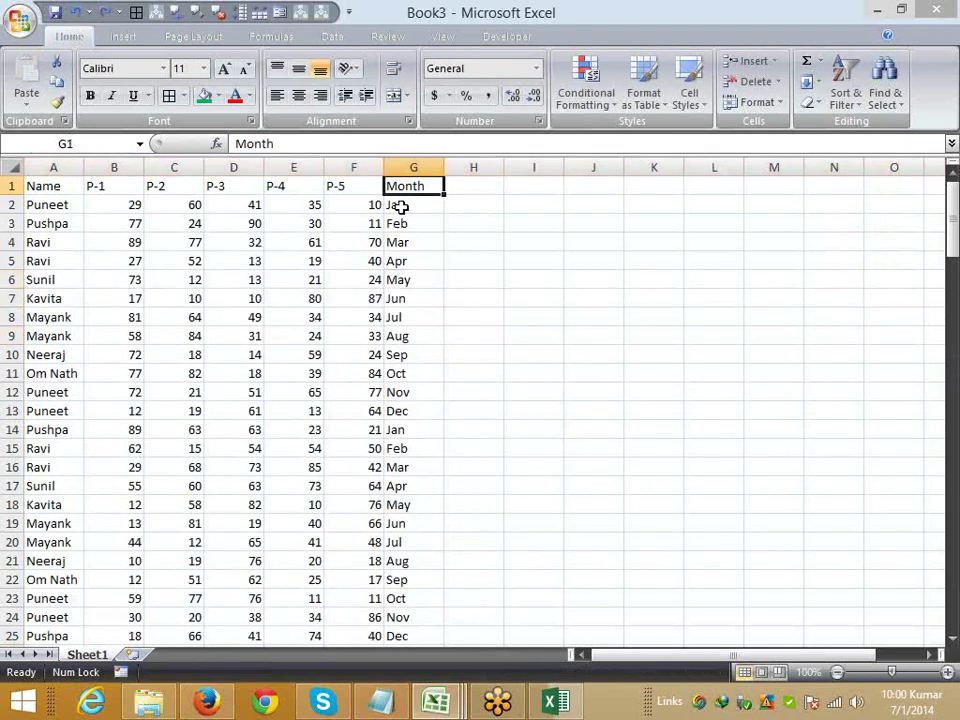
- Custom-sort the table by Month using the Jan-to-Dec calendar custom list
{"action": "left_click", "coordinate": [845, 90]}
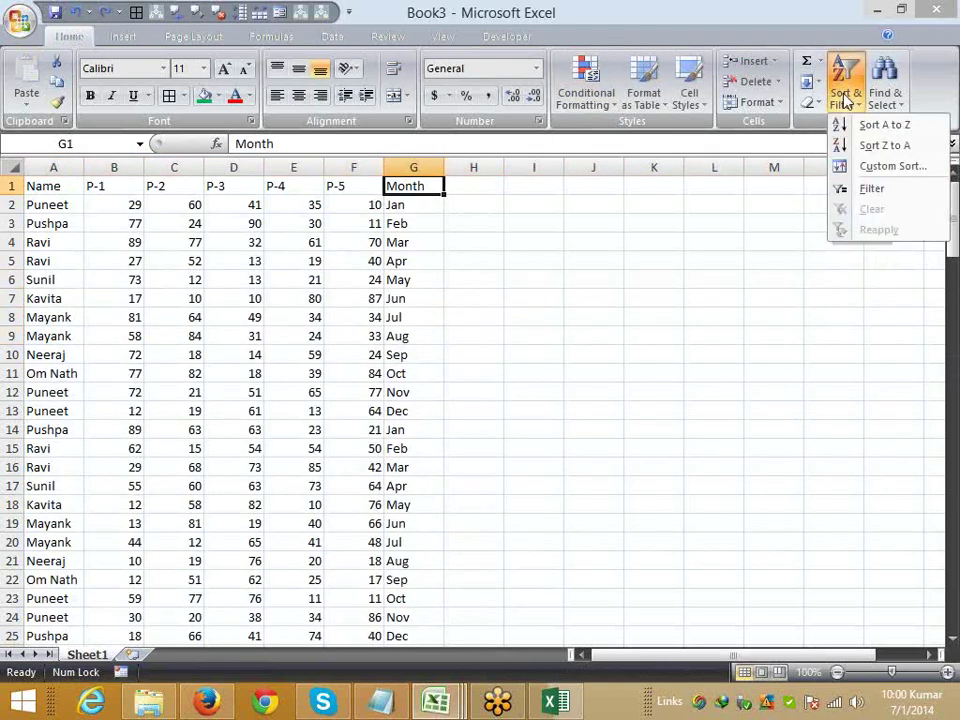
{"action": "left_click", "coordinate": [870, 166]}
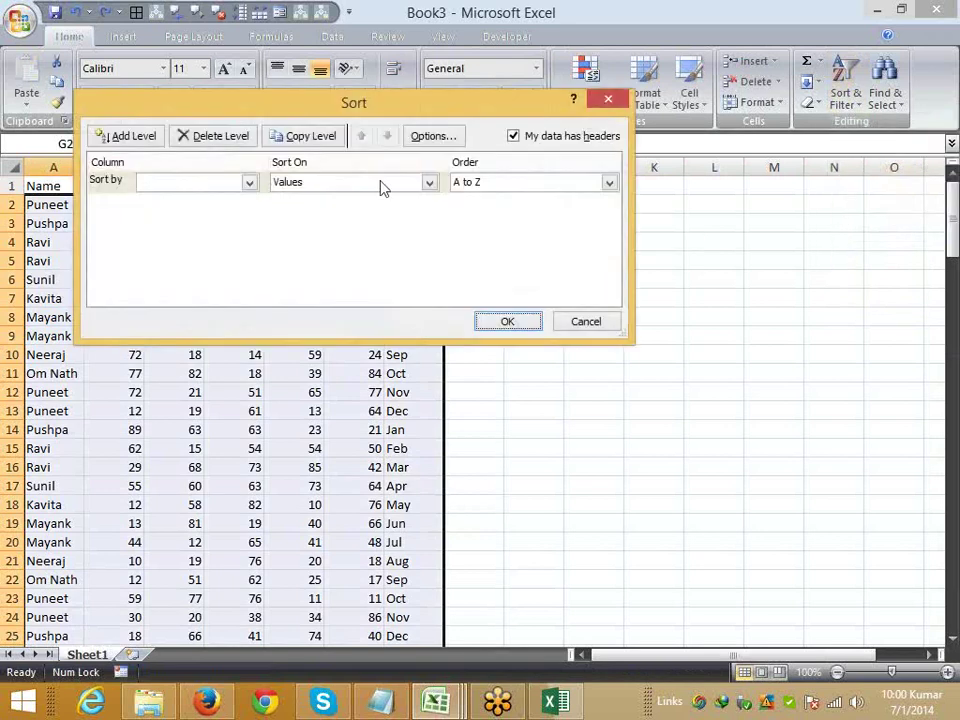
{"action": "left_click_drag", "start_coordinate": [293, 105], "coordinate": [486, 174]}
{"action": "left_click", "coordinate": [396, 253]}
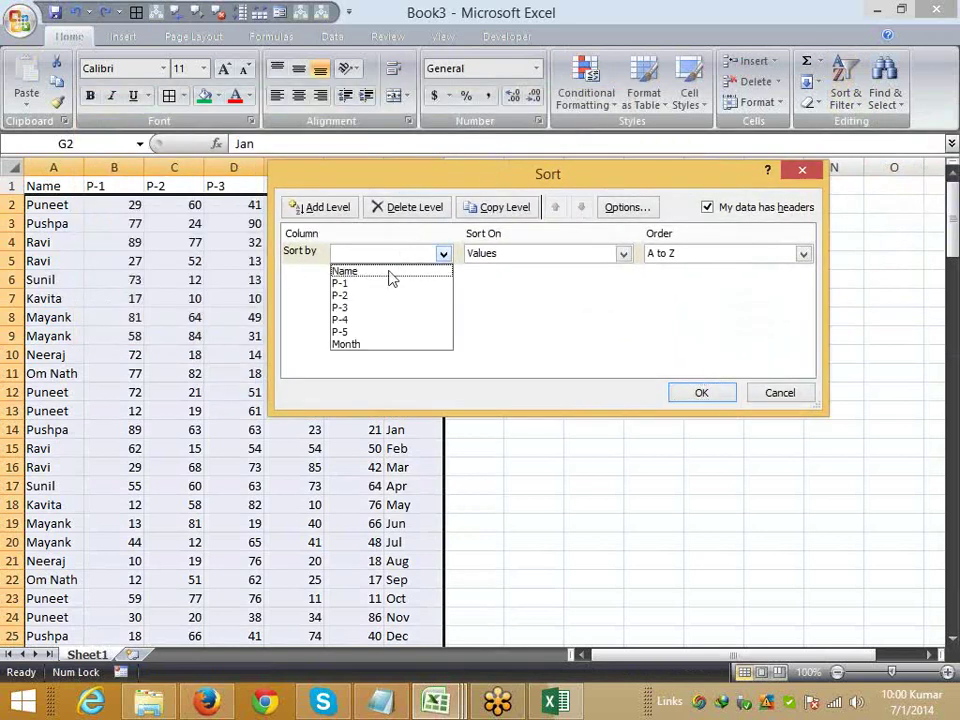
{"action": "left_click", "coordinate": [390, 271]}
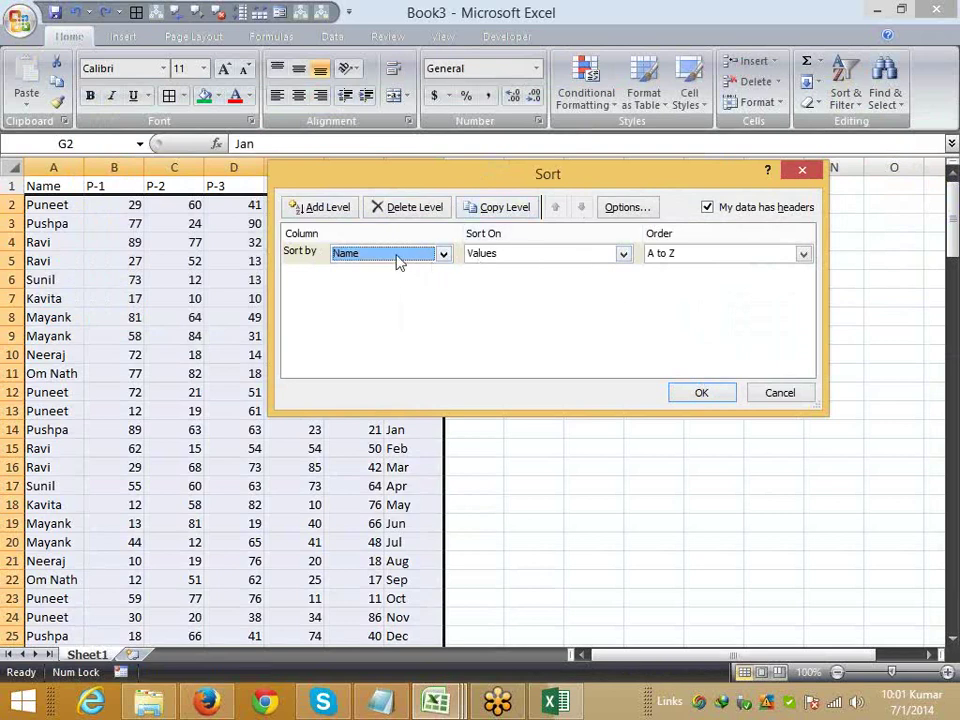
{"action": "left_click_drag", "start_coordinate": [405, 178], "coordinate": [488, 262]}
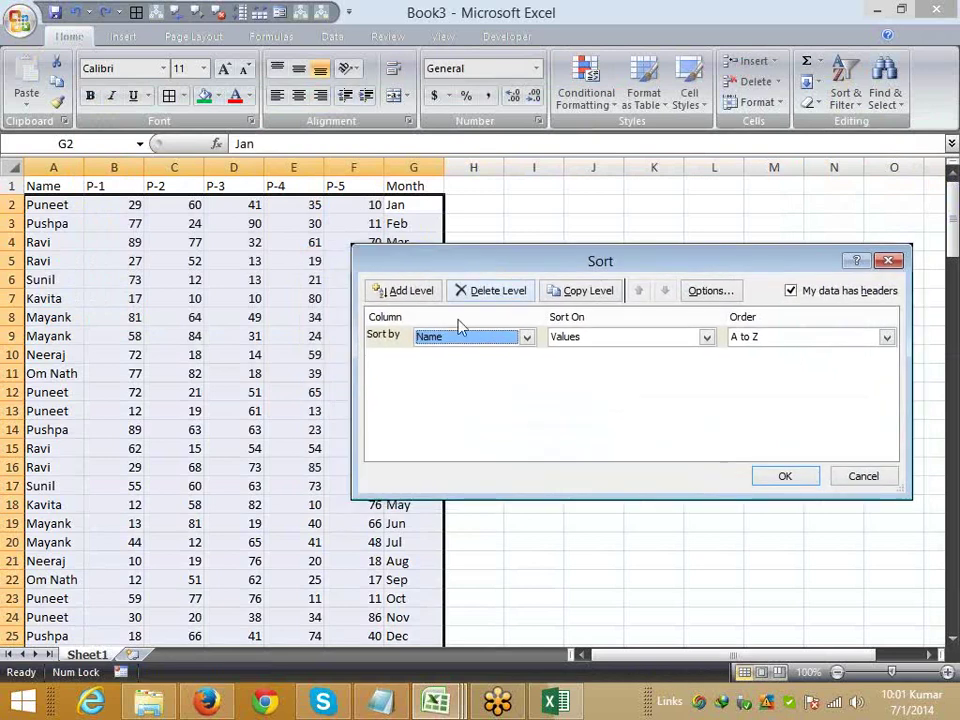
{"action": "left_click", "coordinate": [445, 340]}
{"action": "left_click", "coordinate": [447, 427]}
{"action": "left_click_drag", "start_coordinate": [461, 273], "coordinate": [388, 293]}
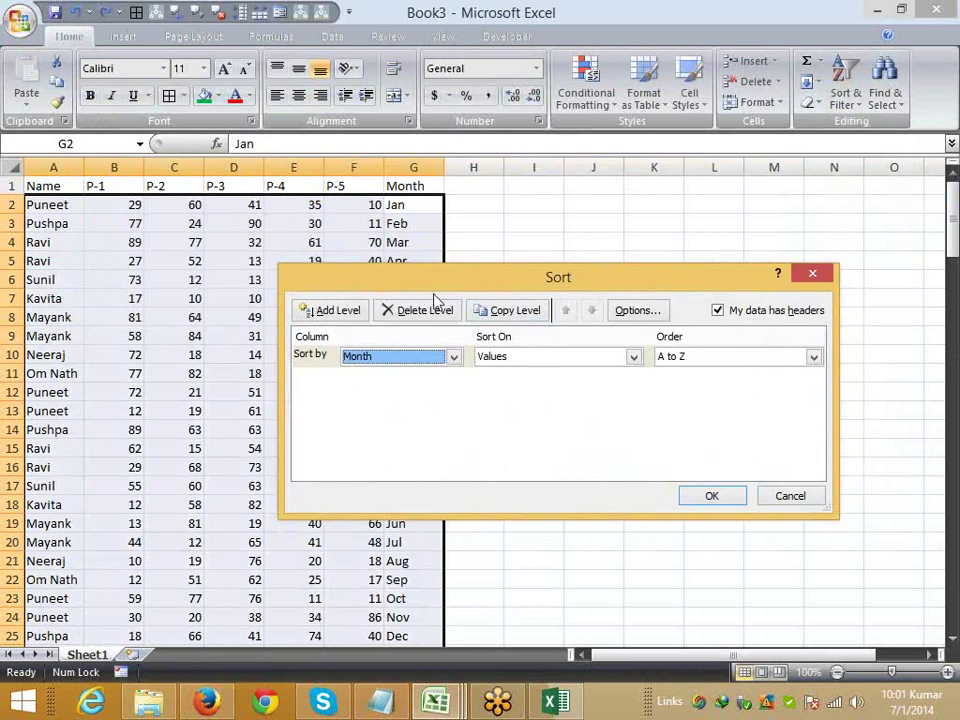
{"action": "left_click", "coordinate": [671, 358]}
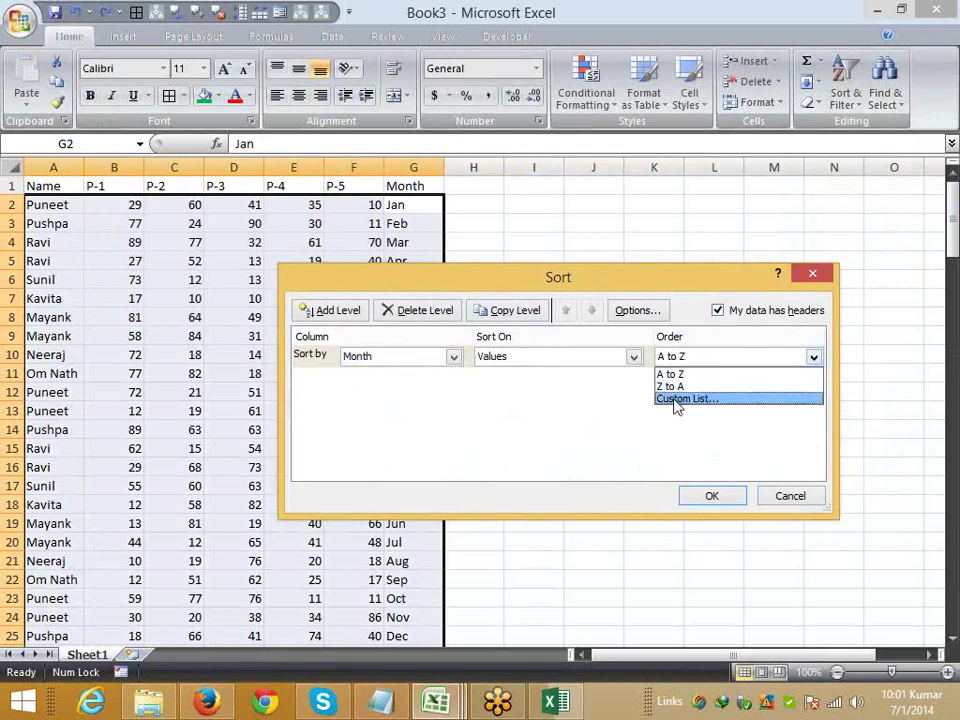
{"action": "left_click", "coordinate": [676, 399]}
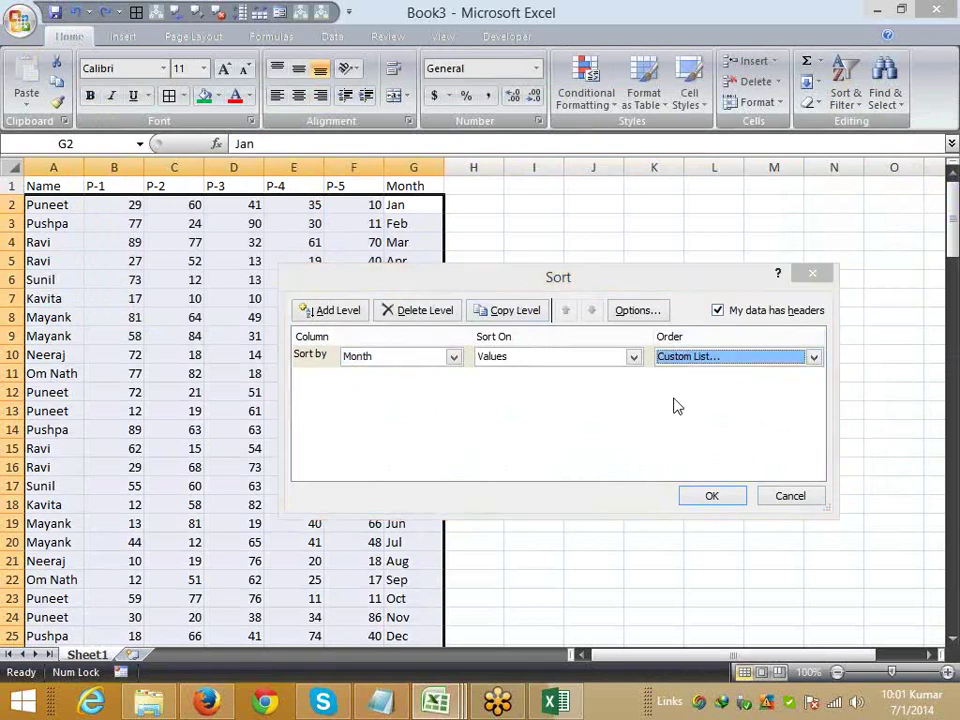
{"action": "left_click", "coordinate": [219, 150]}
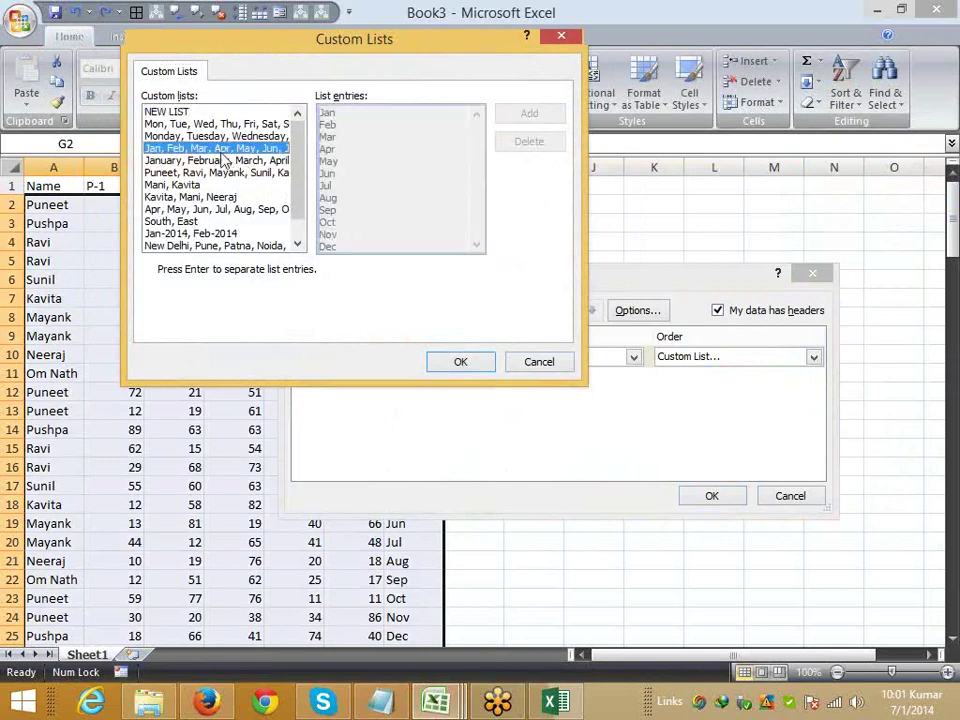
{"action": "left_click", "coordinate": [480, 368]}
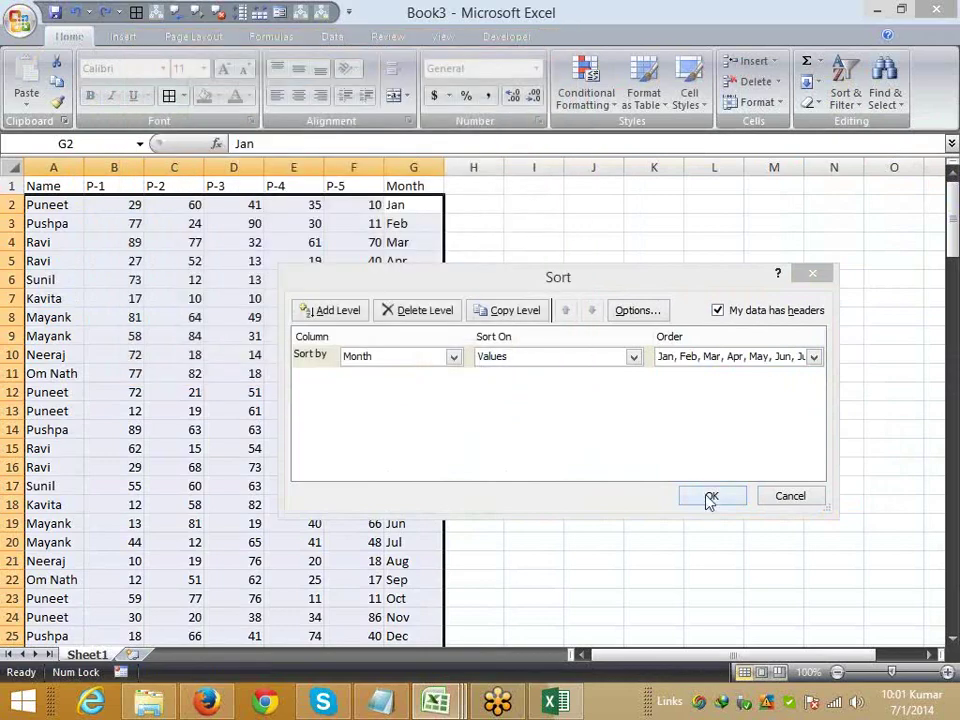
{"action": "left_click", "coordinate": [709, 497]}
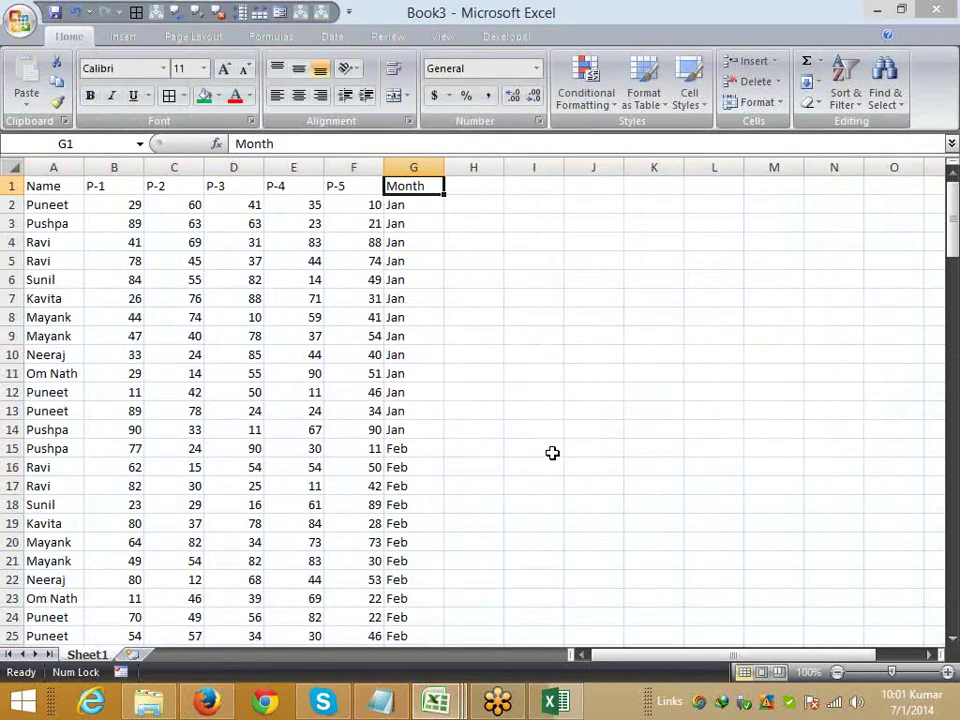
- Add an Apr-to-Mar custom list and re-sort the table by Month starting with Apr
{"action": "left_click", "coordinate": [47, 185]}
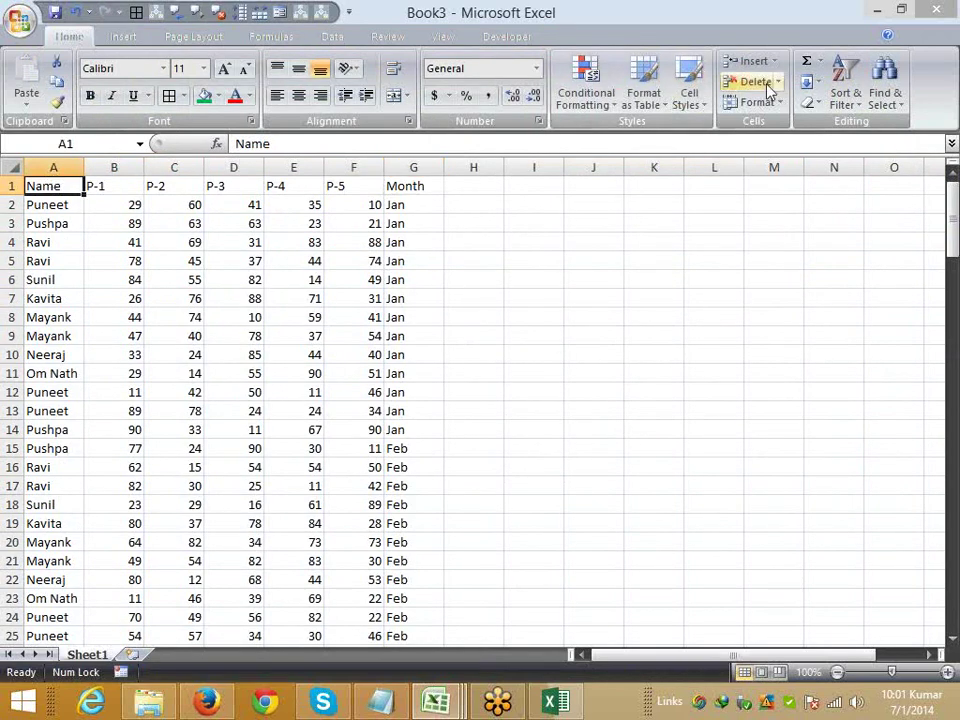
{"action": "left_click", "coordinate": [832, 95]}
{"action": "left_click", "coordinate": [893, 167]}
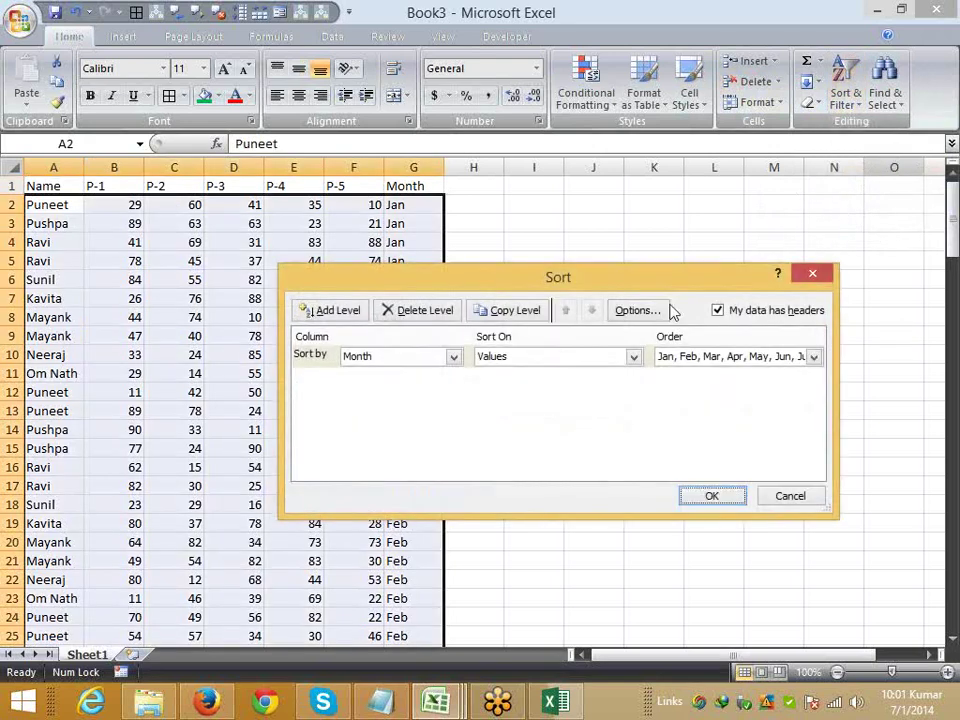
{"action": "left_click", "coordinate": [702, 358]}
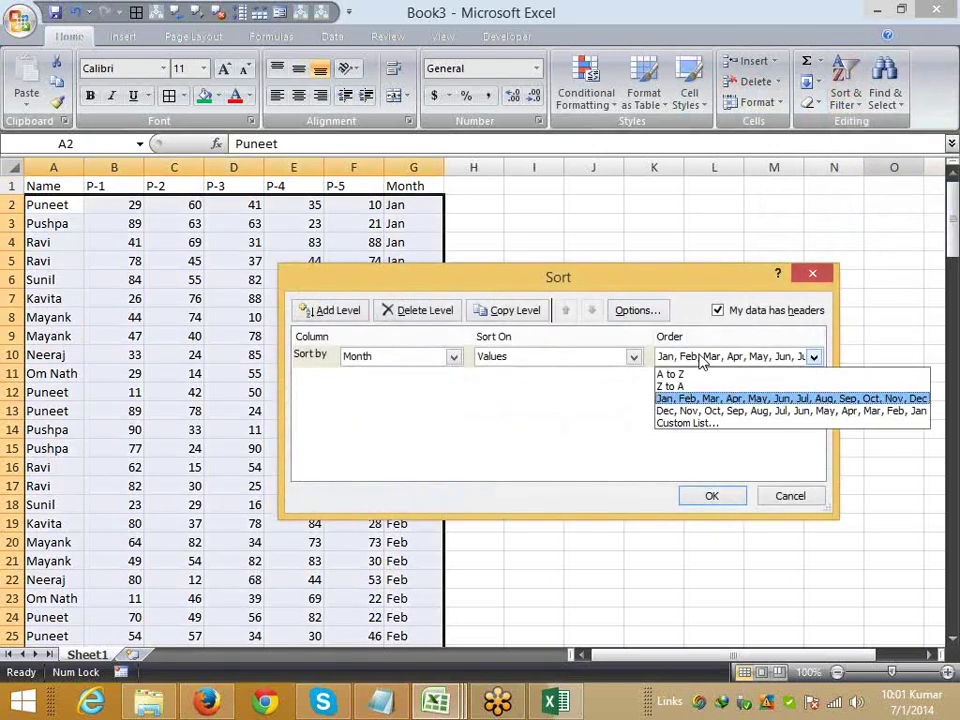
{"action": "left_click", "coordinate": [700, 424]}
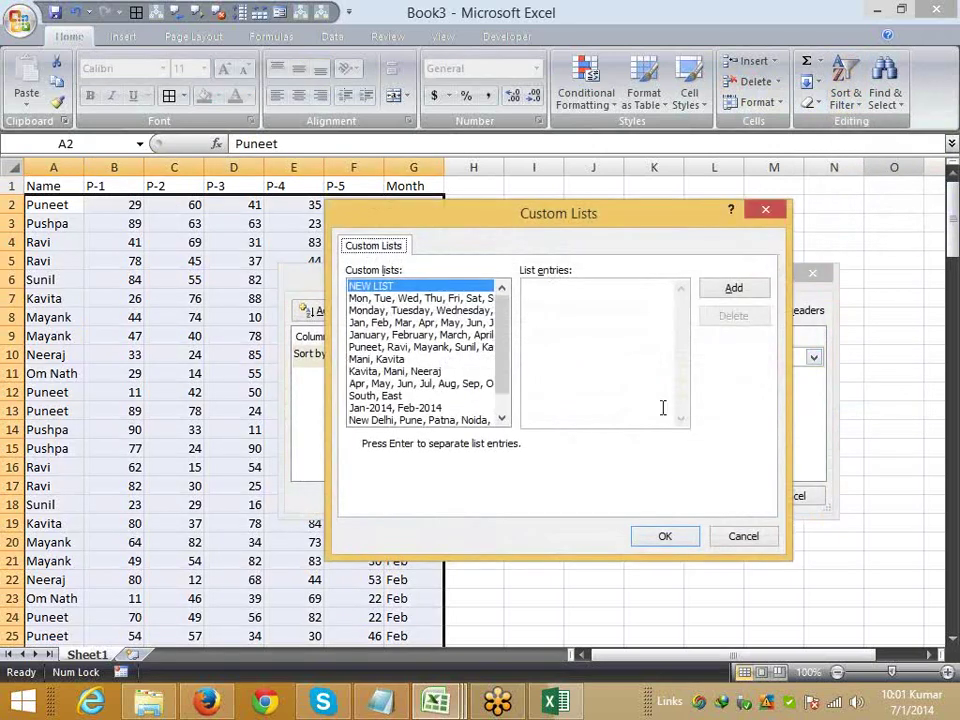
{"action": "left_click", "coordinate": [430, 384]}
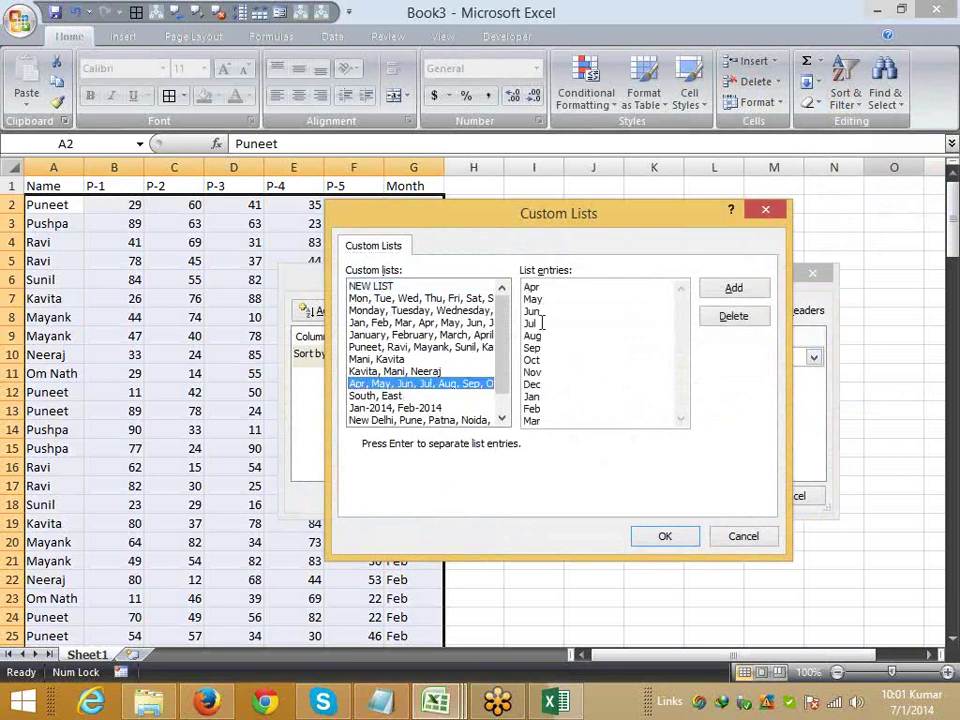
{"action": "left_click", "coordinate": [470, 348]}
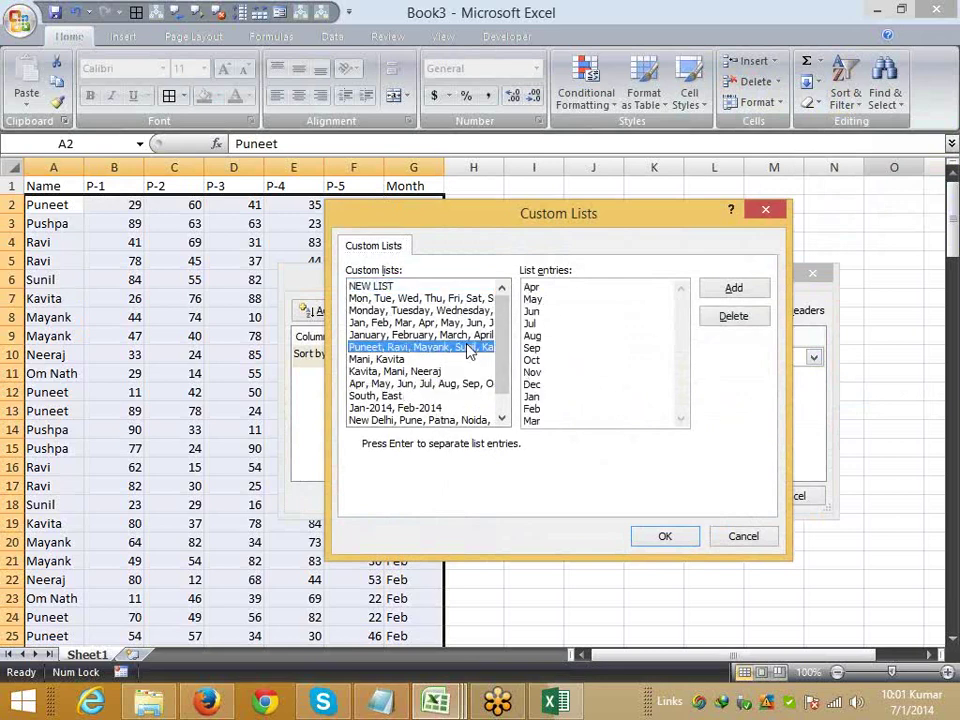
{"action": "left_click", "coordinate": [390, 288]}
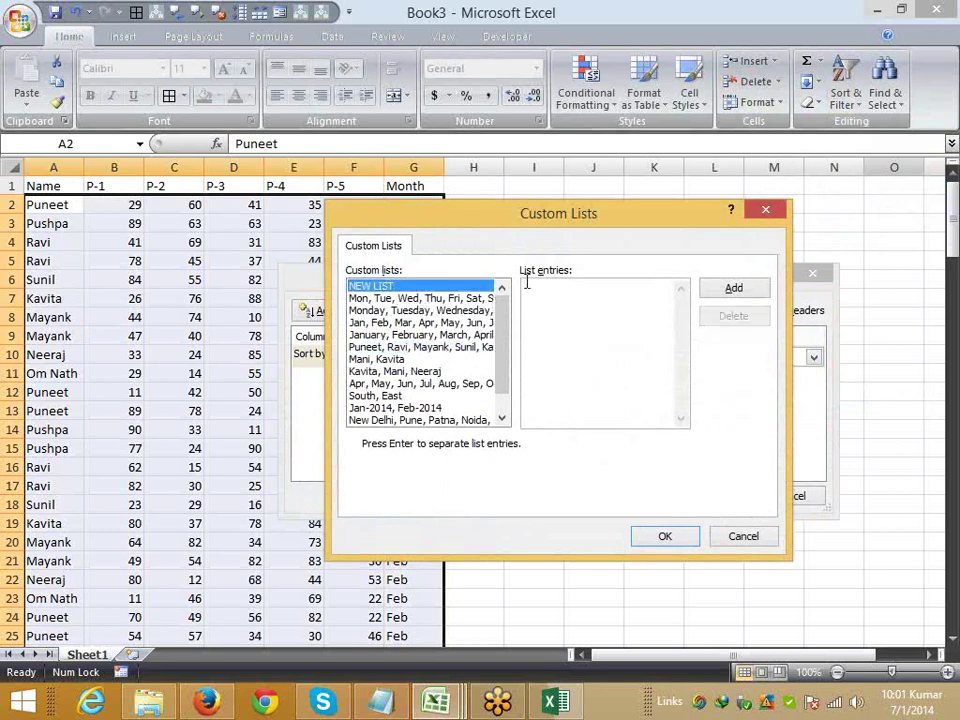
{"action": "left_click", "coordinate": [487, 384]}
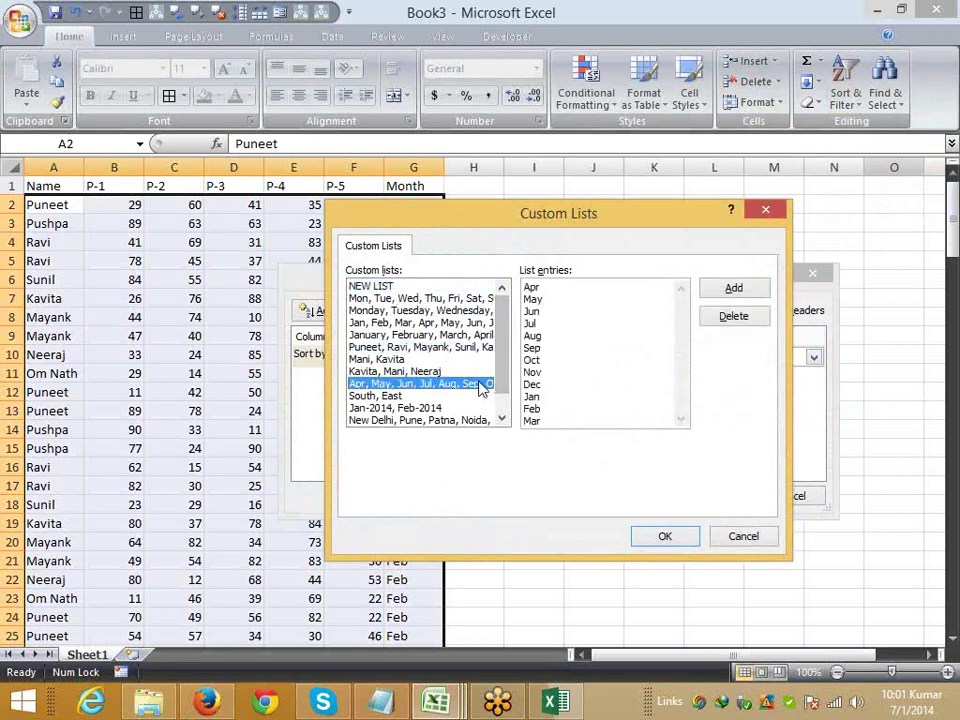
{"action": "left_click", "coordinate": [548, 288]}
{"action": "left_click", "coordinate": [549, 360]}
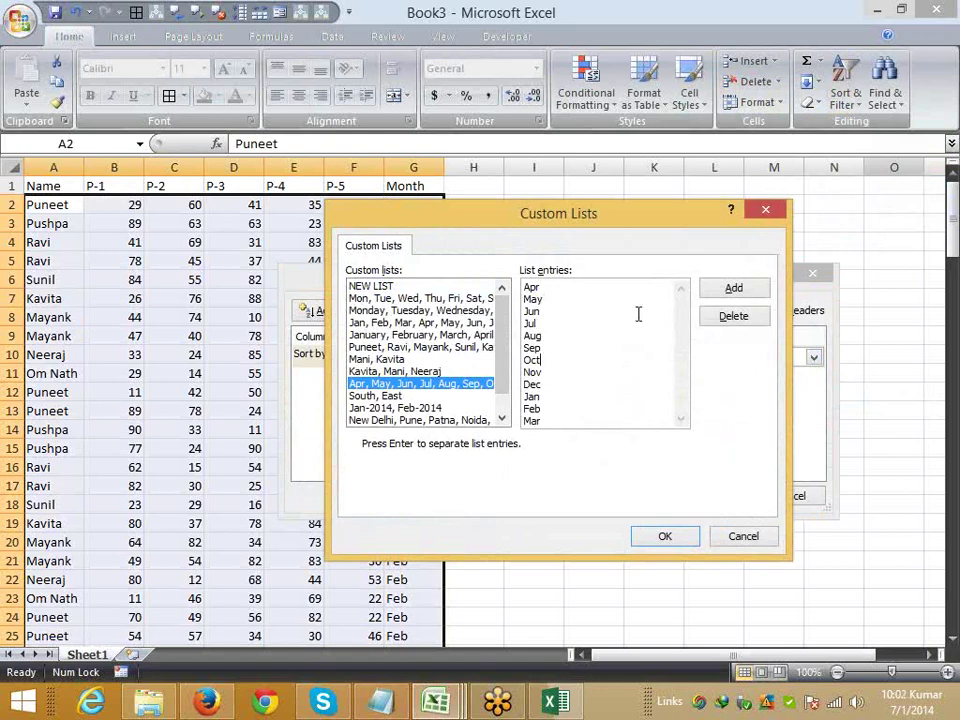
{"action": "left_click", "coordinate": [713, 292]}
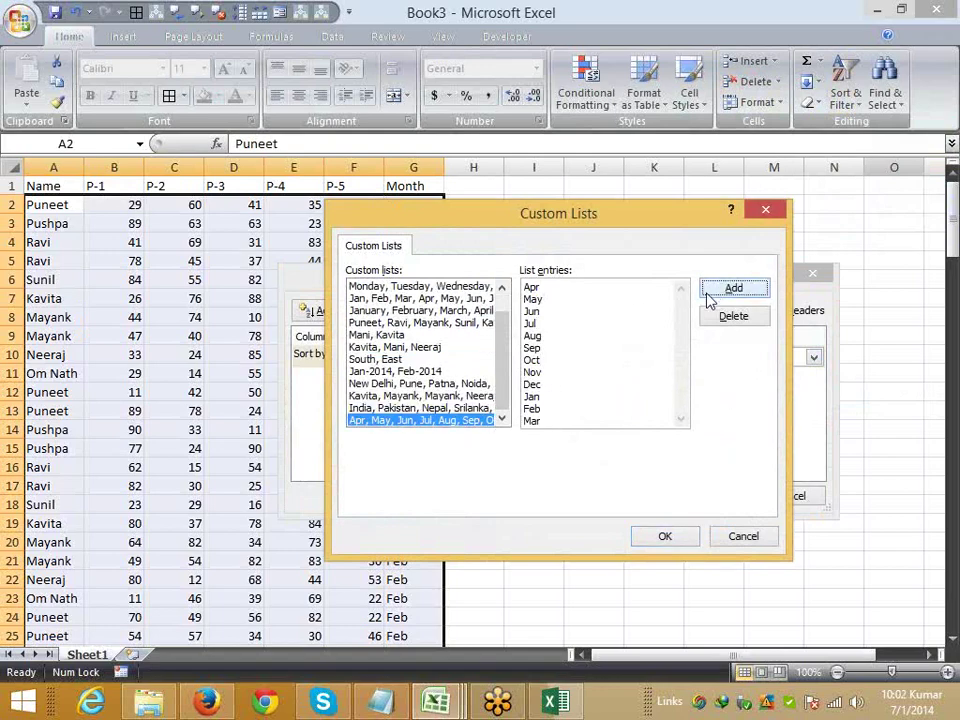
{"action": "left_click", "coordinate": [662, 537]}
{"action": "left_click", "coordinate": [711, 498]}
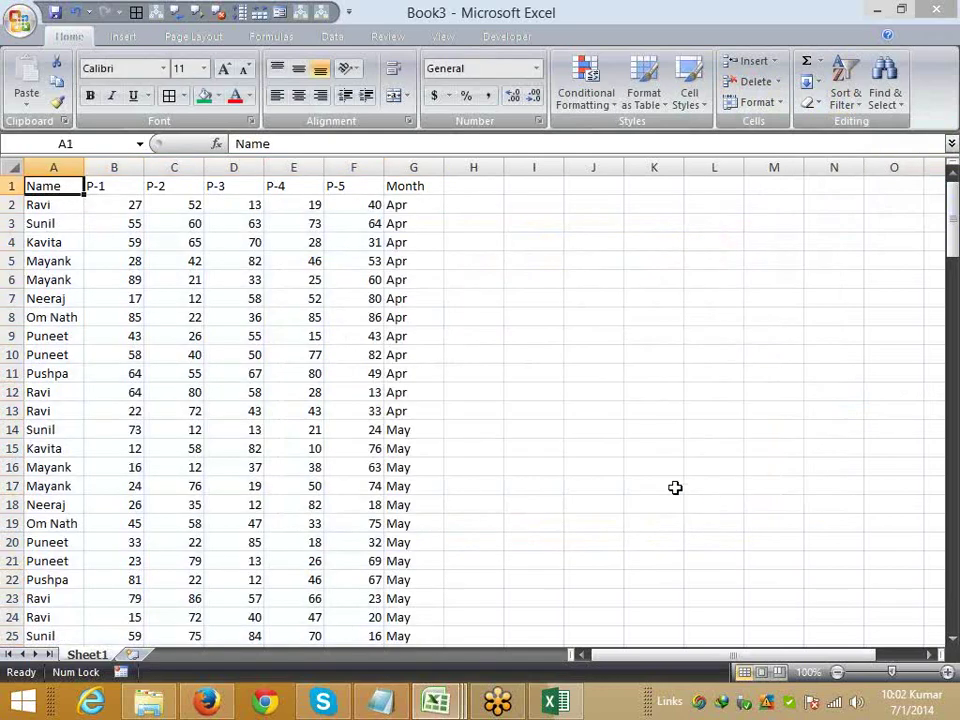
{"action": "scroll", "coordinate": [675, 487], "scroll_direction": "down", "scroll_amount": 3}
{"action": "scroll", "coordinate": [673, 485], "scroll_direction": "up", "scroll_amount": 3}
{"action": "scroll", "coordinate": [673, 478], "scroll_direction": "down", "scroll_amount": 1}
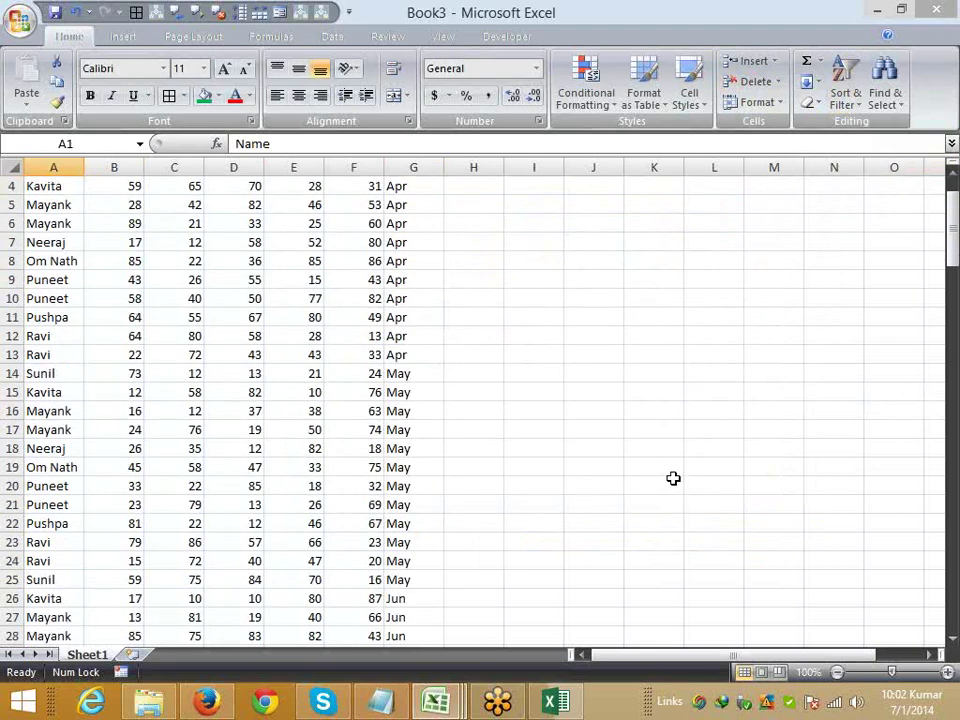
{"action": "scroll", "coordinate": [673, 478], "scroll_direction": "up", "scroll_amount": 1}
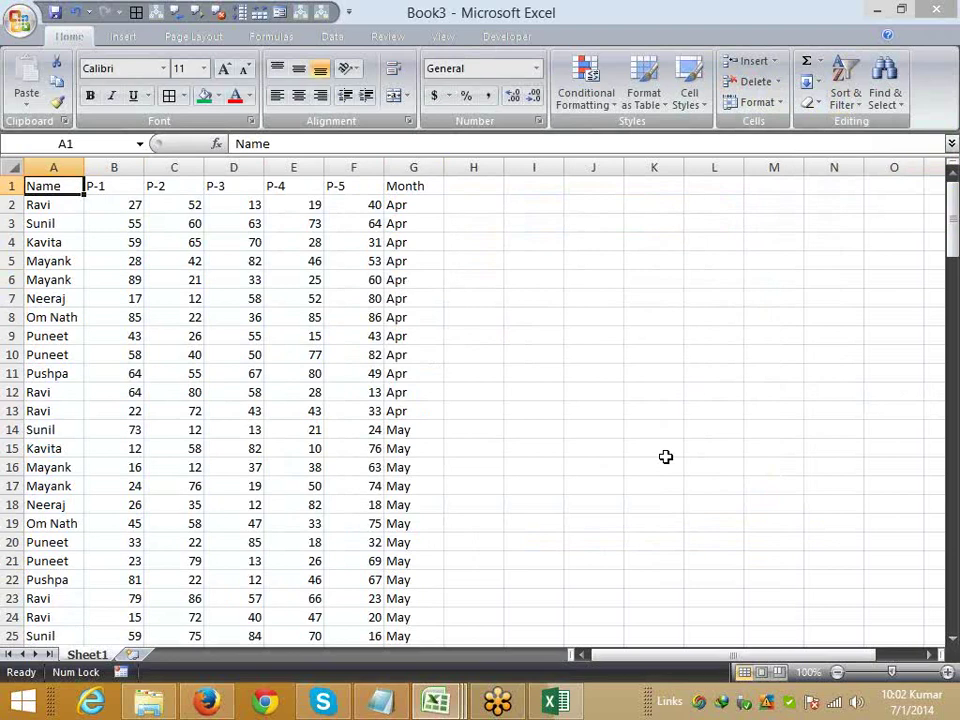
- Fill the P-3 scores in D9, D14 and D41 green
{"action": "left_click", "coordinate": [224, 334]}
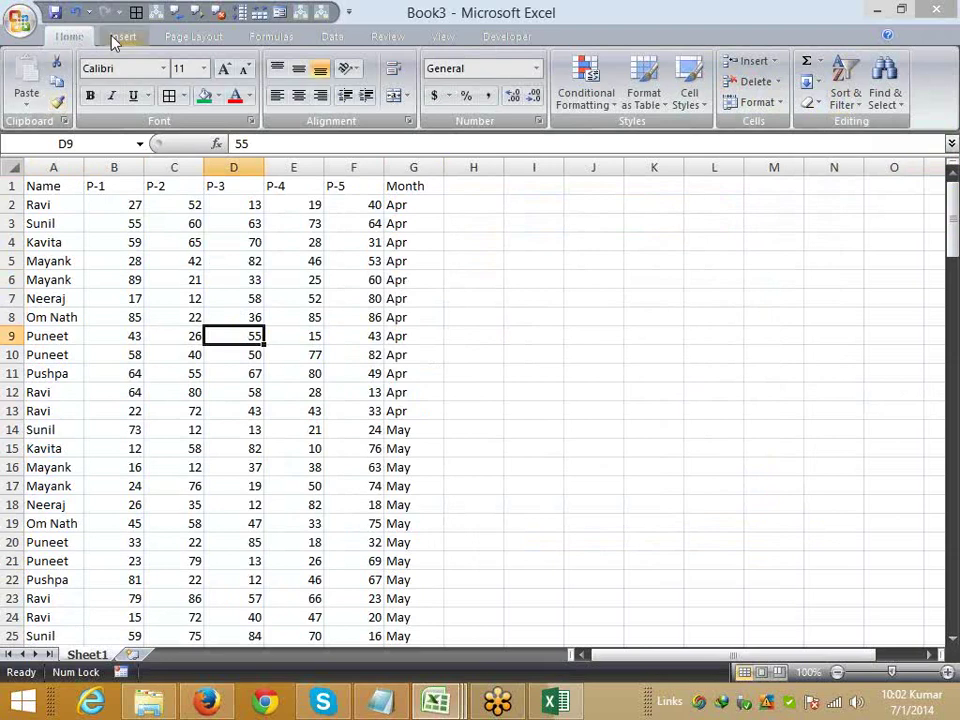
{"action": "left_click", "coordinate": [116, 37]}
{"action": "left_click", "coordinate": [69, 36]}
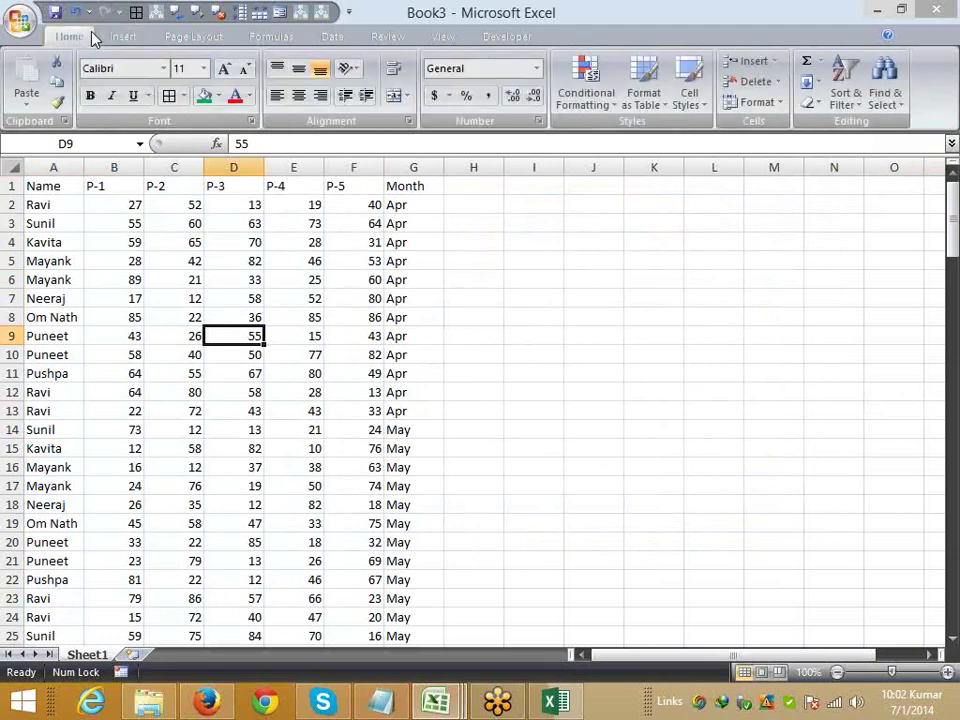
{"action": "left_click", "coordinate": [204, 95]}
{"action": "left_click", "coordinate": [244, 436]}
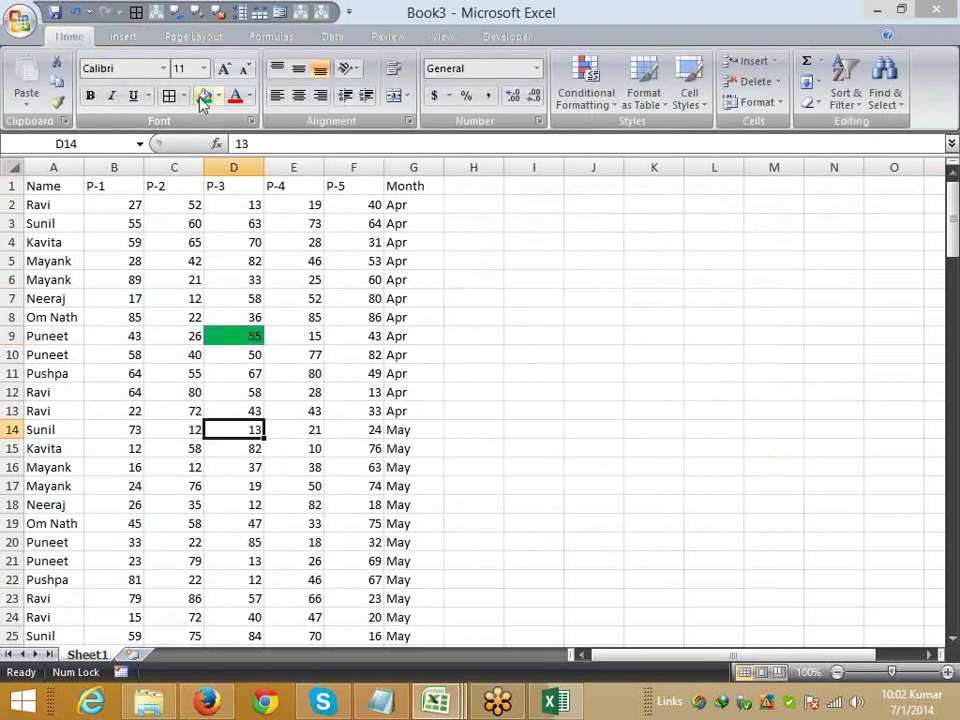
{"action": "left_click", "coordinate": [204, 95]}
{"action": "scroll", "coordinate": [203, 436], "scroll_direction": "down", "scroll_amount": 8}
{"action": "scroll", "coordinate": [203, 436], "scroll_direction": "down", "scroll_amount": 1}
{"action": "left_click", "coordinate": [231, 429]}
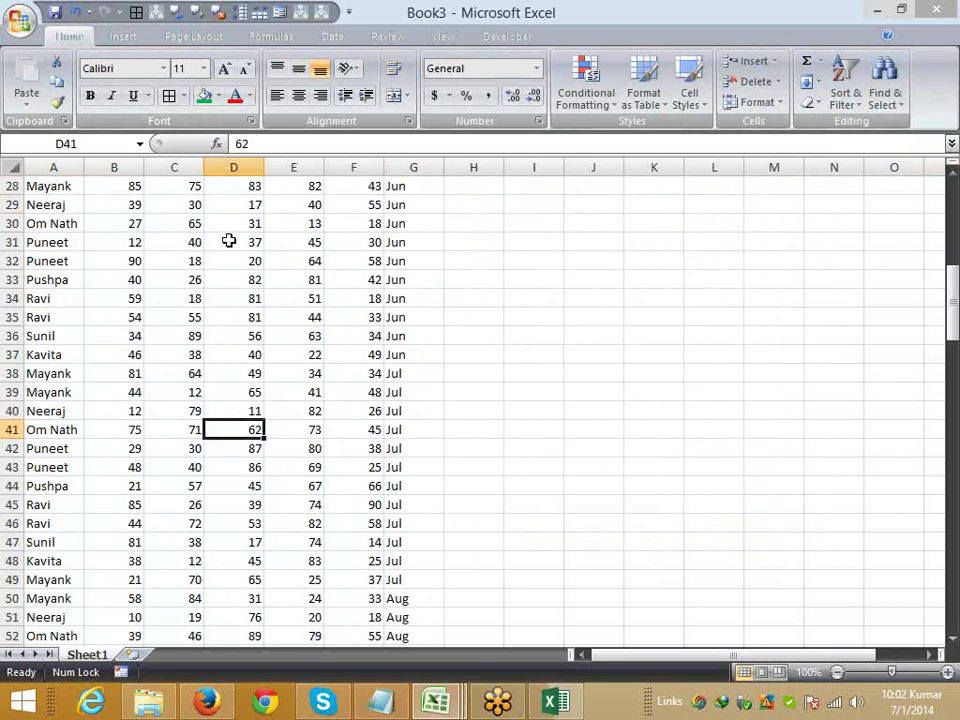
{"action": "left_click", "coordinate": [204, 95]}
{"action": "scroll", "coordinate": [223, 528], "scroll_direction": "up", "scroll_amount": 5}
{"action": "scroll", "coordinate": [225, 532], "scroll_direction": "up", "scroll_amount": 4}
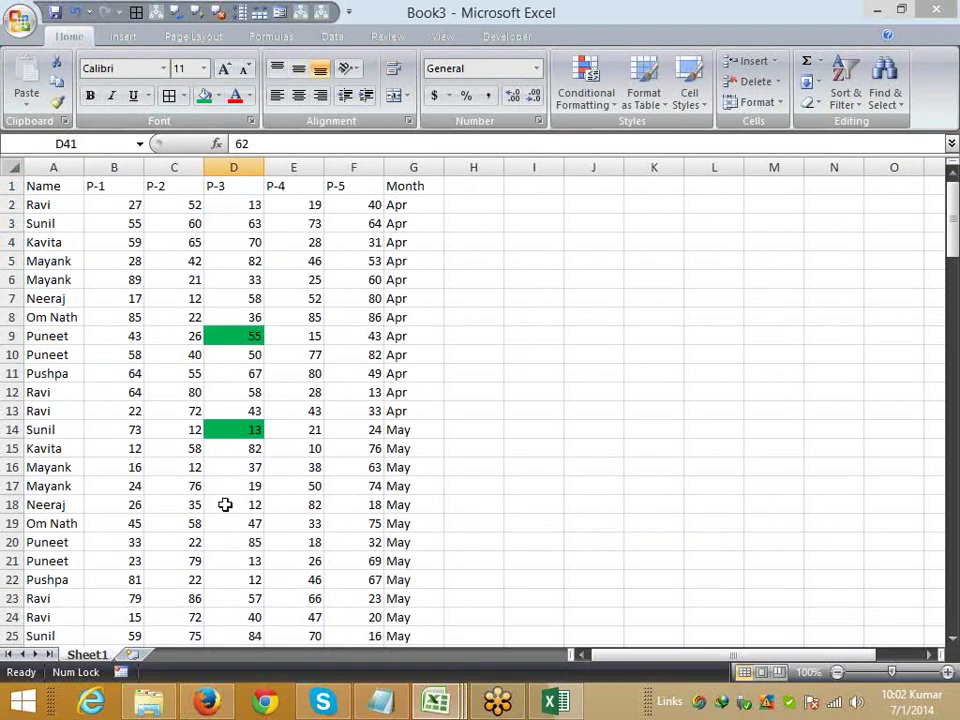
- Custom-sort the table by P-3 on cell color with green on top
{"action": "left_click", "coordinate": [26, 186]}
{"action": "left_click", "coordinate": [840, 88]}
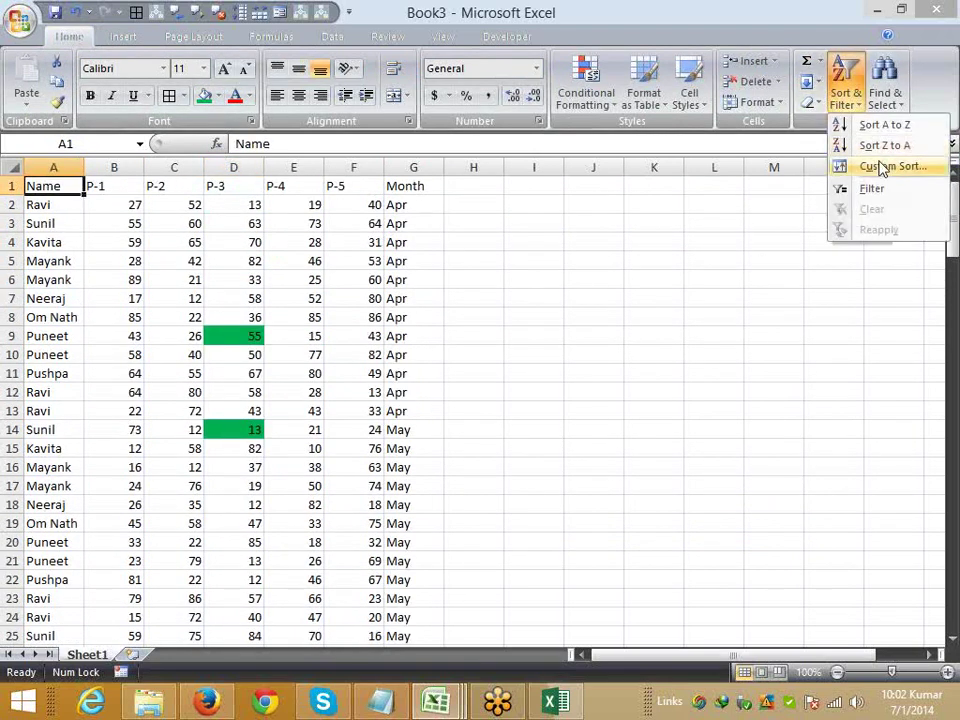
{"action": "left_click", "coordinate": [872, 165]}
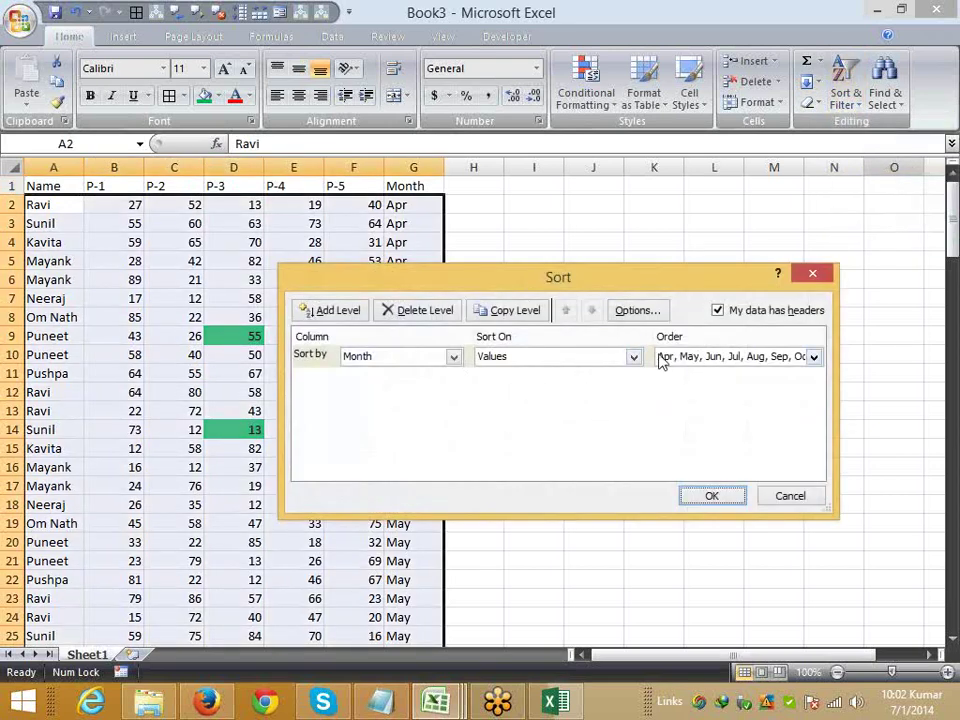
{"action": "left_click", "coordinate": [437, 360]}
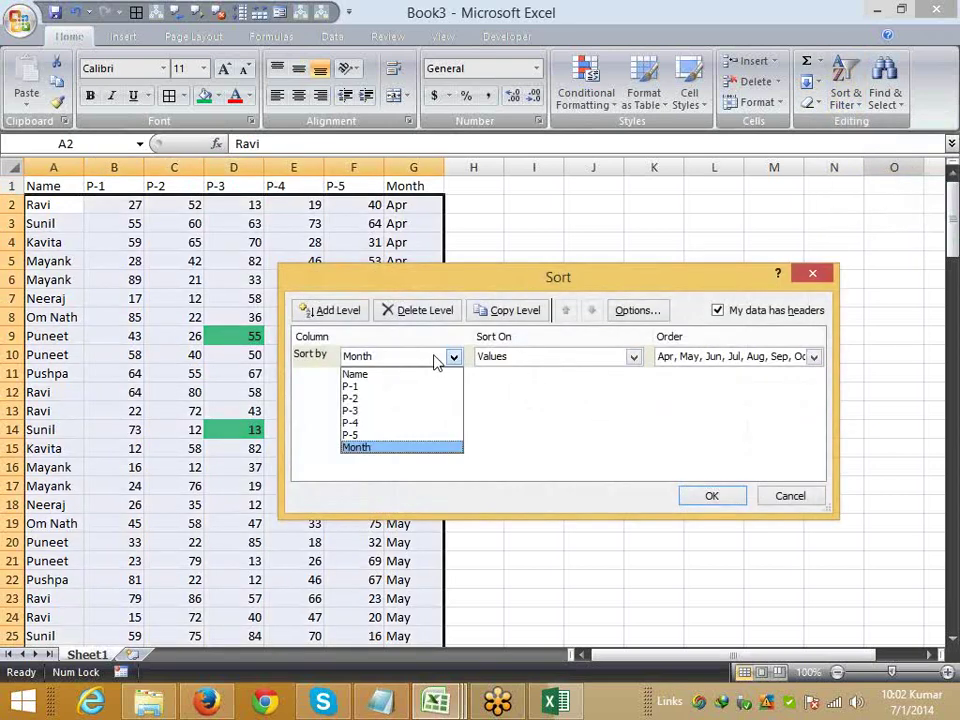
{"action": "left_click", "coordinate": [418, 422]}
{"action": "left_click", "coordinate": [677, 362]}
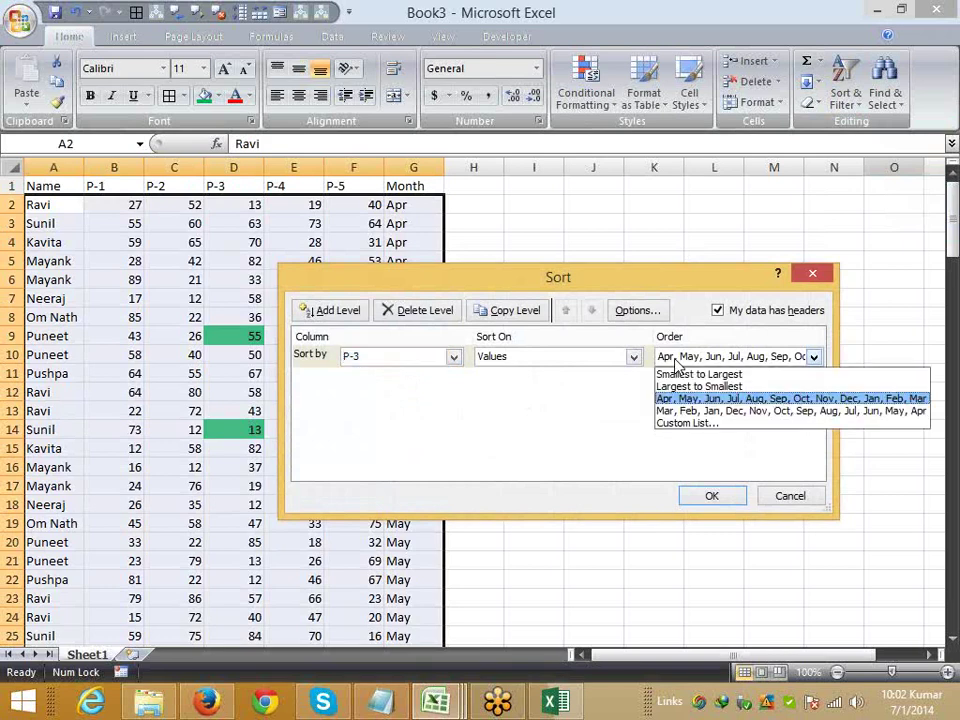
{"action": "key", "text": "Escape"}
{"action": "left_click", "coordinate": [535, 365]}
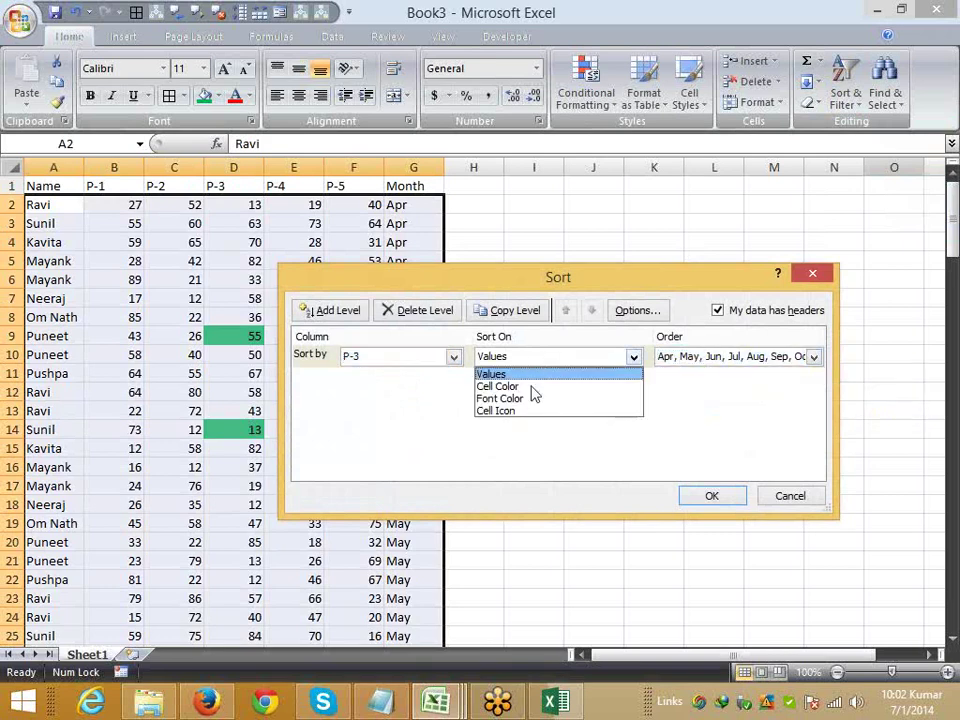
{"action": "left_click", "coordinate": [532, 388]}
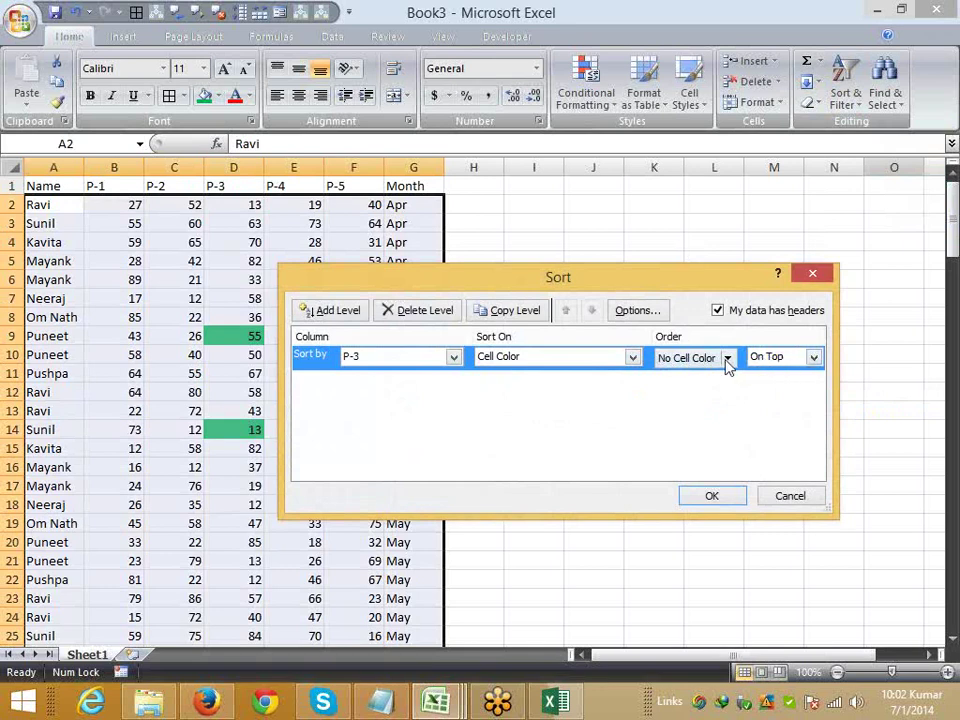
{"action": "left_click", "coordinate": [726, 359]}
{"action": "left_click", "coordinate": [669, 408]}
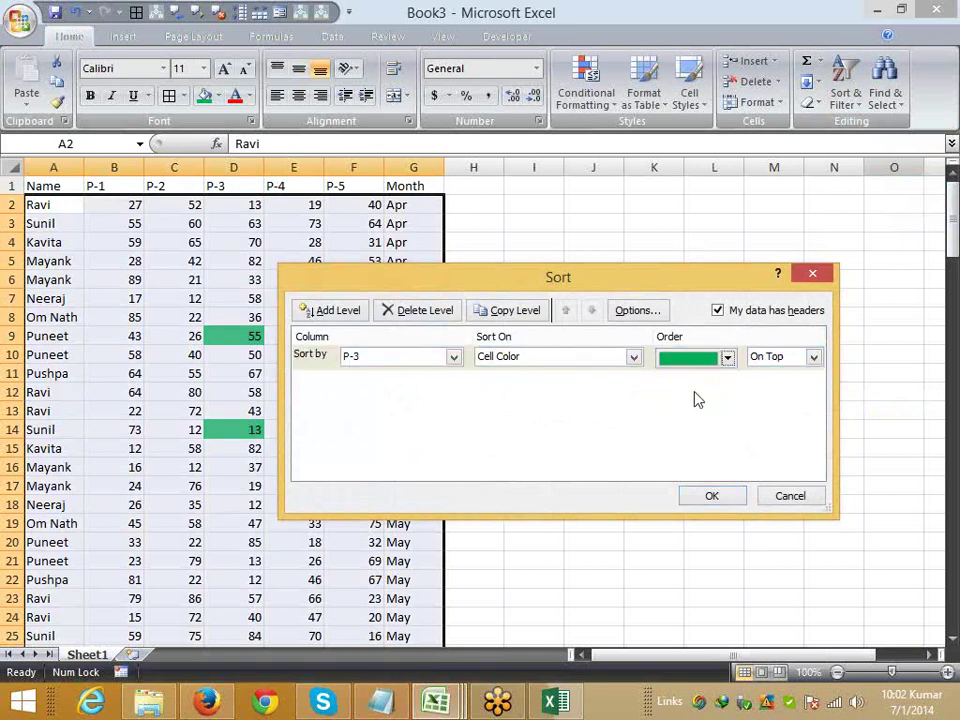
{"action": "left_click", "coordinate": [712, 496]}
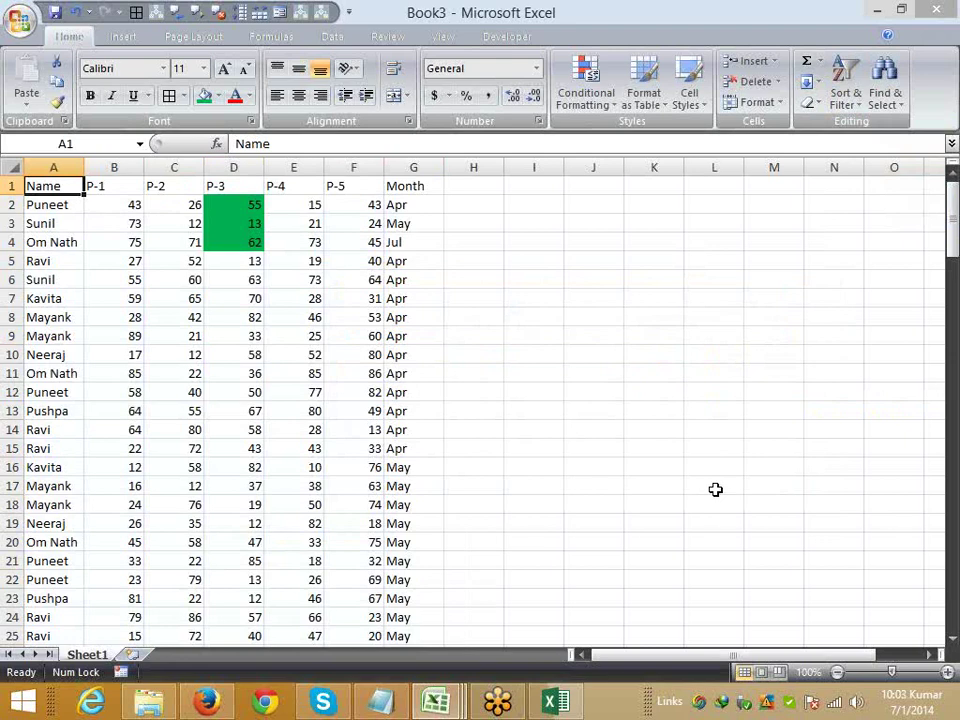
- Apply a coloured-arrows icon set conditional format to the P-4 column
{"action": "left_click", "coordinate": [295, 167]}
{"action": "left_click", "coordinate": [585, 82]}
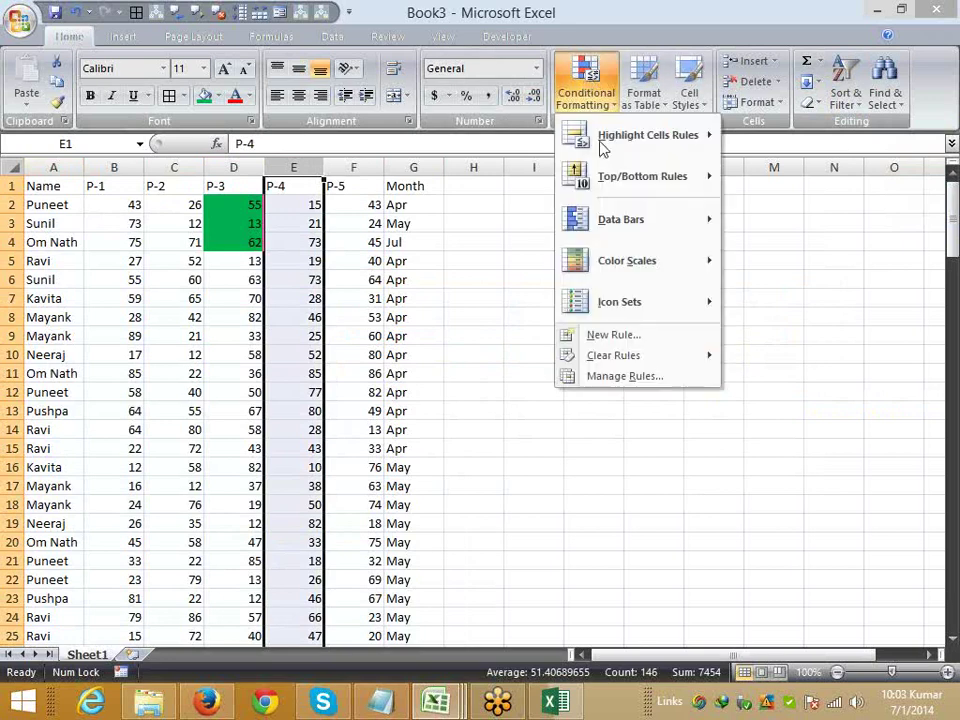
{"action": "mouse_move", "coordinate": [628, 302]}
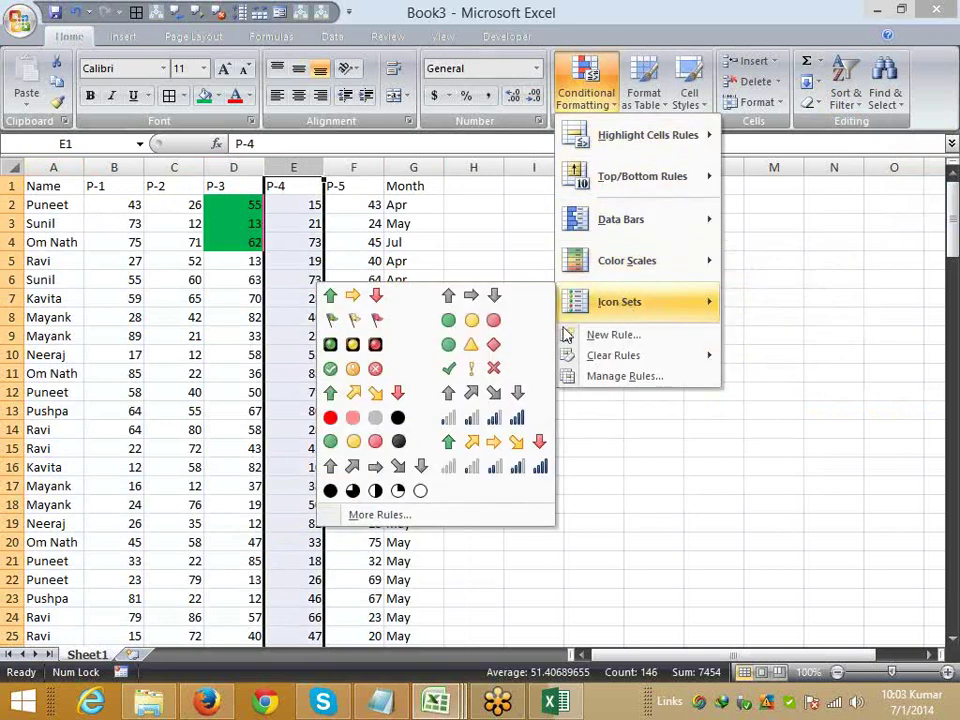
{"action": "left_click", "coordinate": [362, 298]}
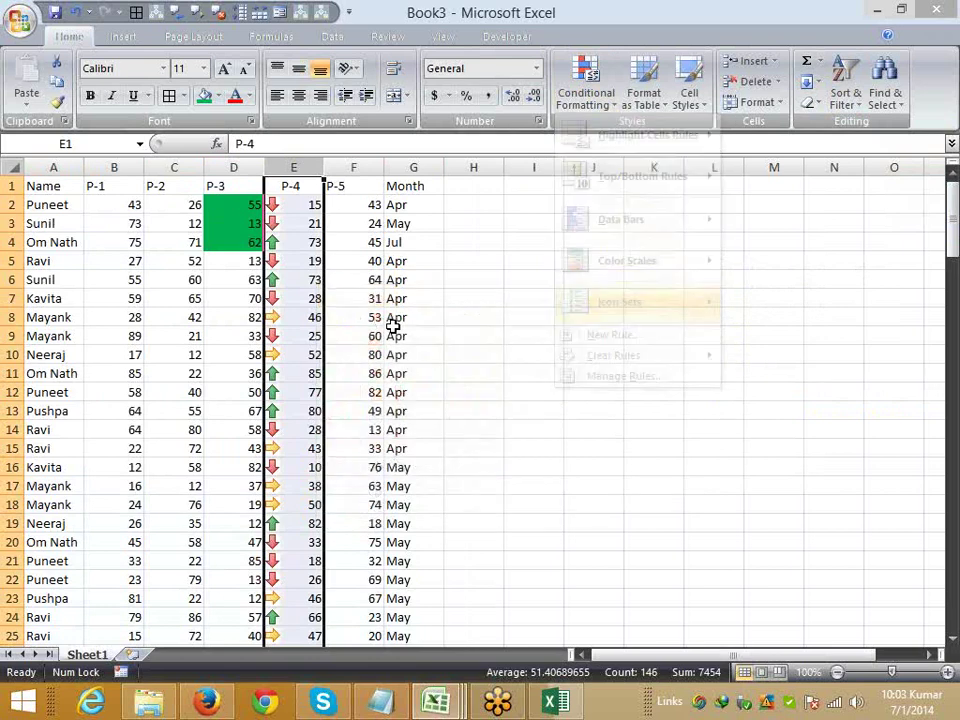
{"action": "left_click", "coordinate": [60, 187]}
{"action": "left_click", "coordinate": [590, 85]}
{"action": "mouse_move", "coordinate": [595, 140]}
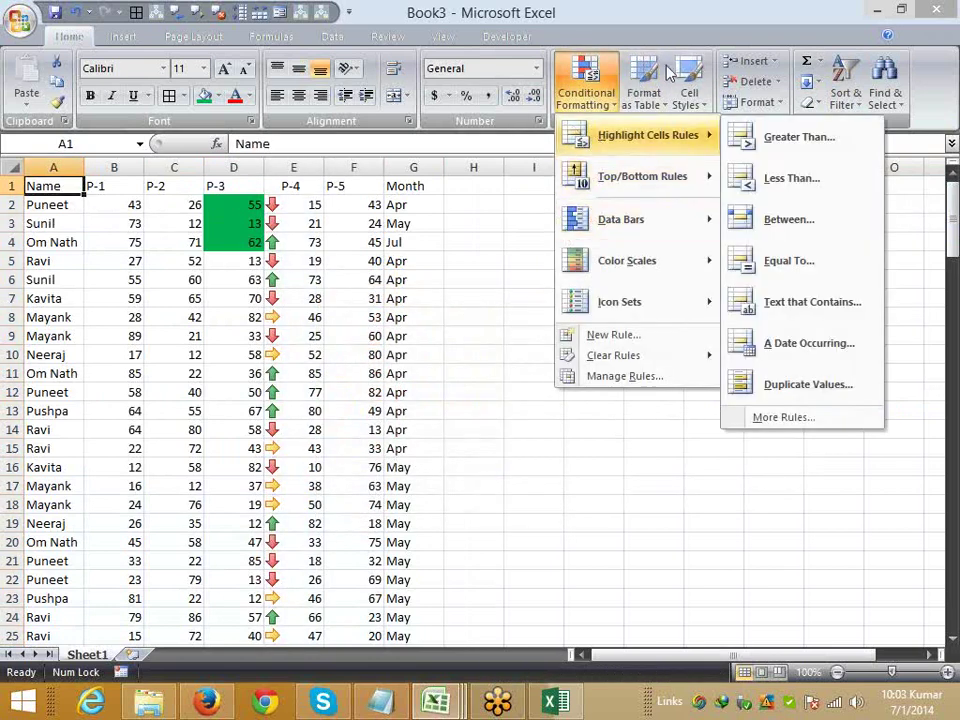
- Set up a Custom Sort level that sorts on cell icons
{"action": "left_click", "coordinate": [843, 93]}
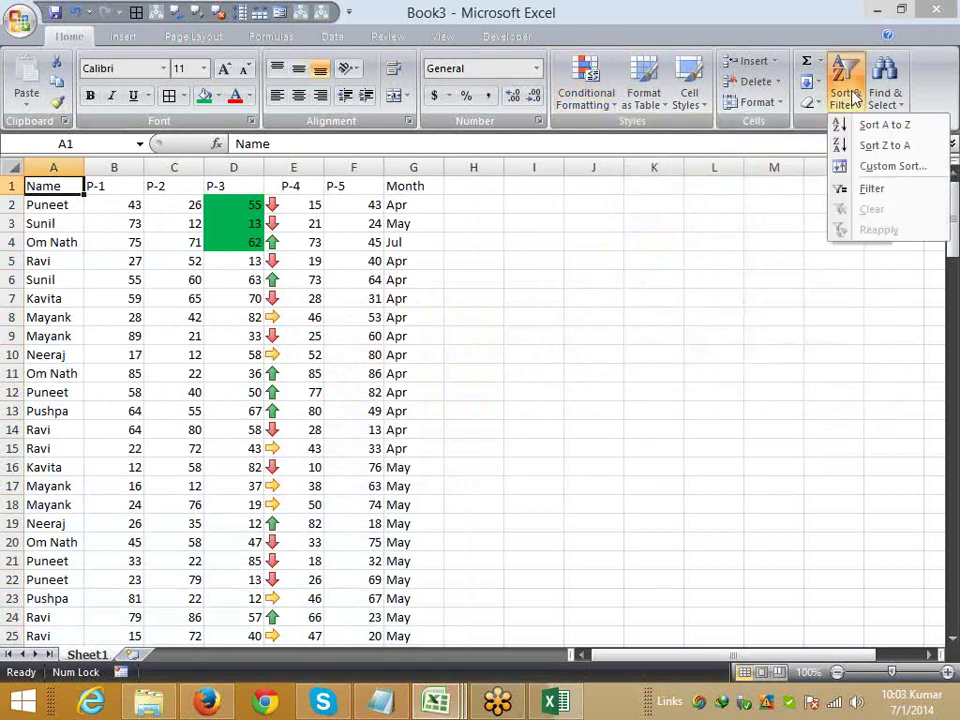
{"action": "key", "text": "Return"}
{"action": "left_click", "coordinate": [400, 356]}
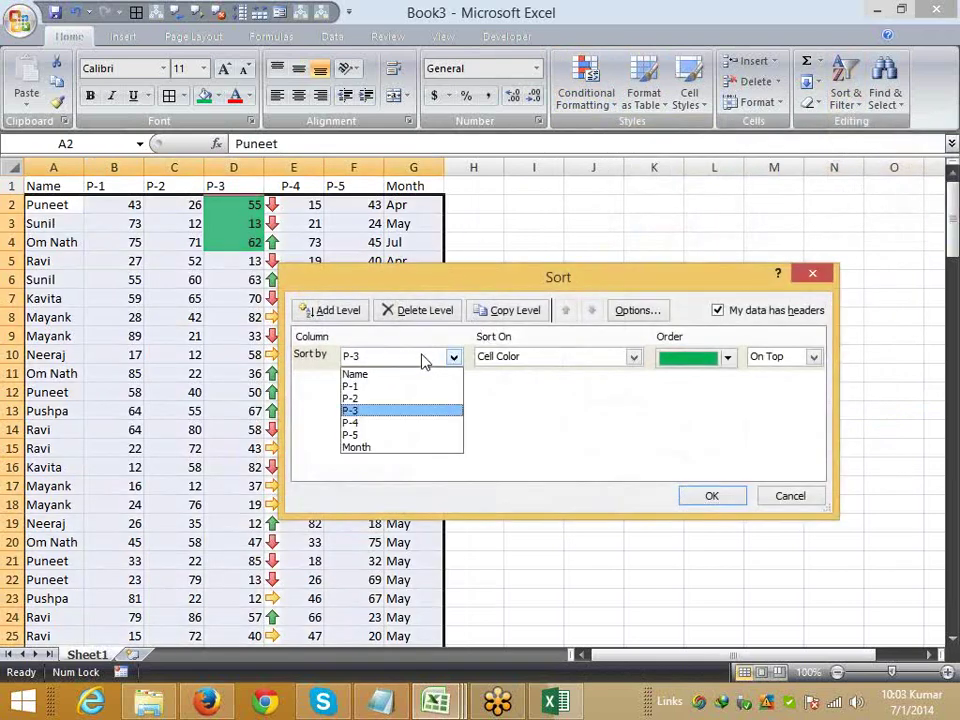
{"action": "left_click", "coordinate": [352, 409]}
{"action": "left_click", "coordinate": [544, 359]}
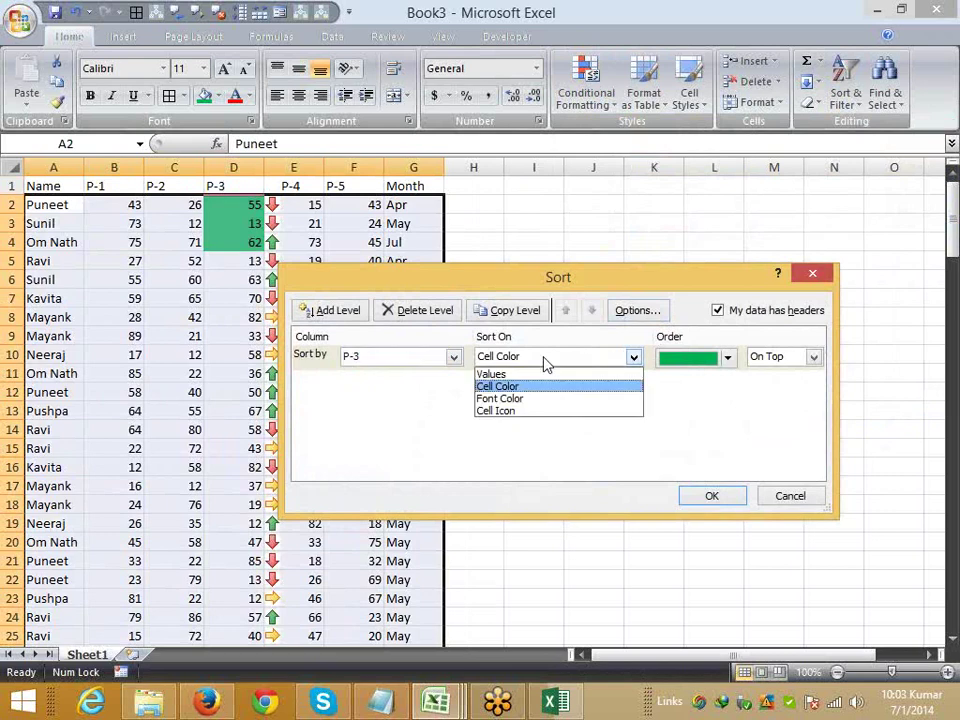
{"action": "left_click", "coordinate": [528, 413]}
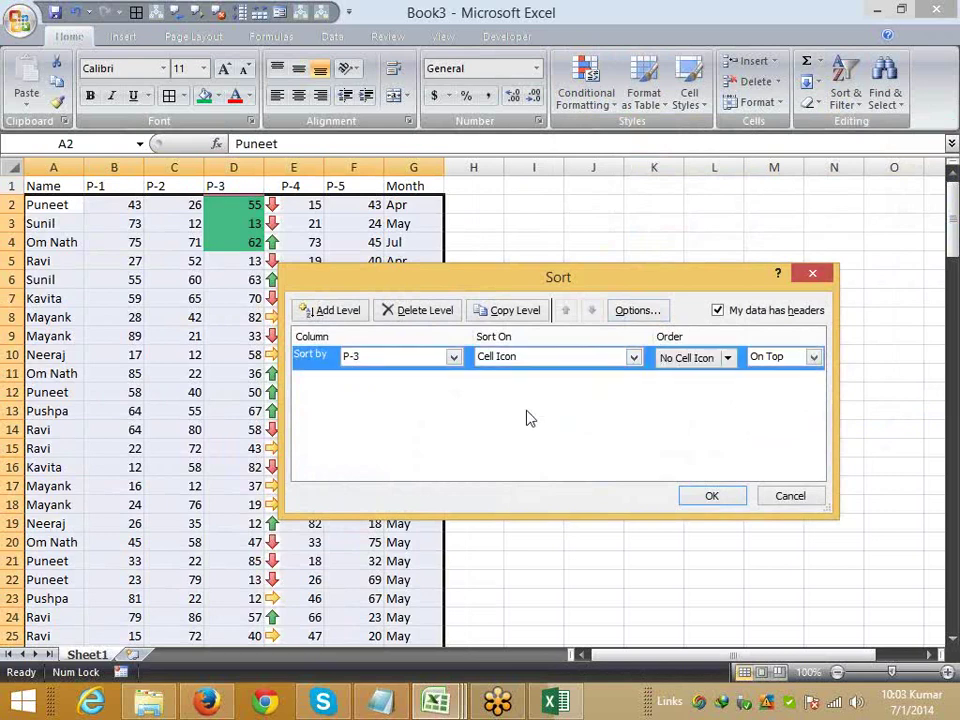
{"action": "left_click", "coordinate": [728, 358]}
{"action": "left_click", "coordinate": [603, 380]}
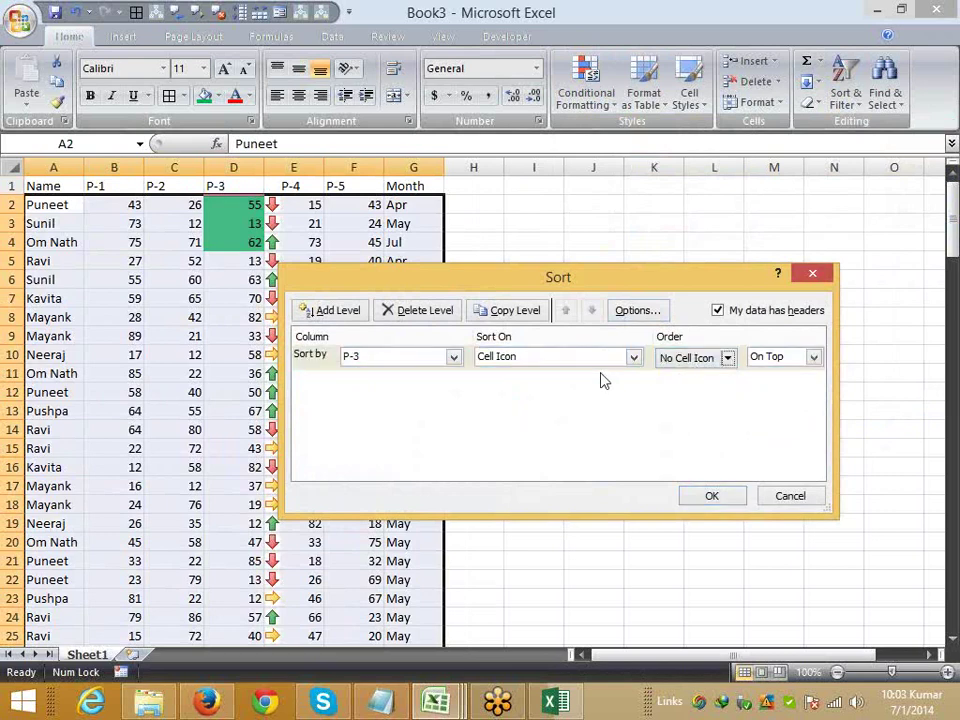
- Sort by P-4 icons with the yellow sideways arrow on top
{"action": "left_click", "coordinate": [418, 362]}
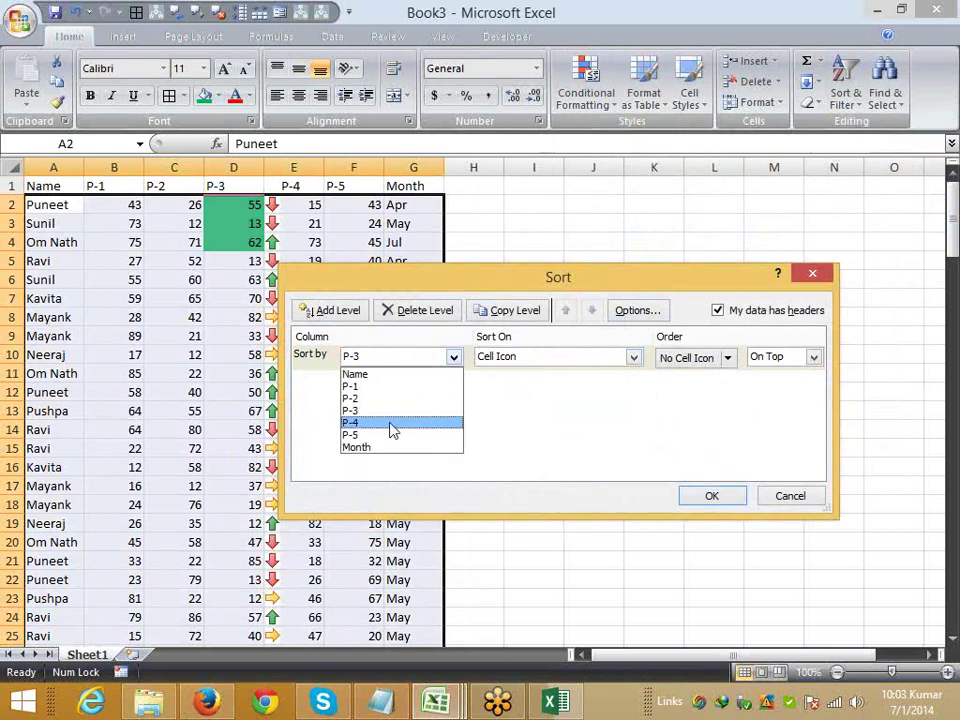
{"action": "left_click", "coordinate": [390, 423]}
{"action": "left_click", "coordinate": [729, 360]}
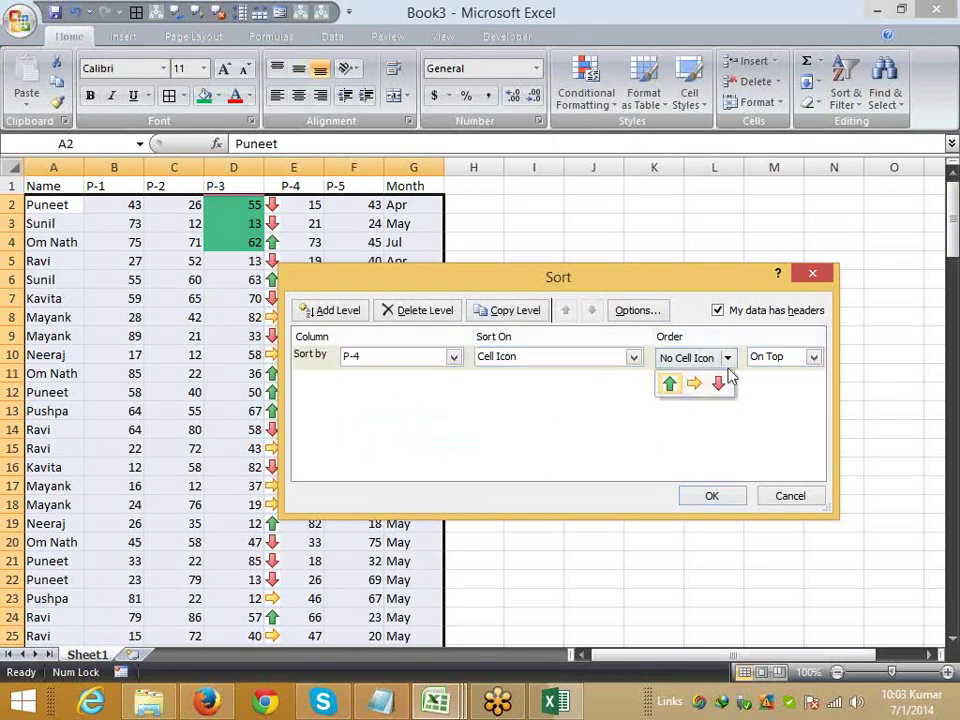
{"action": "left_click", "coordinate": [669, 381]}
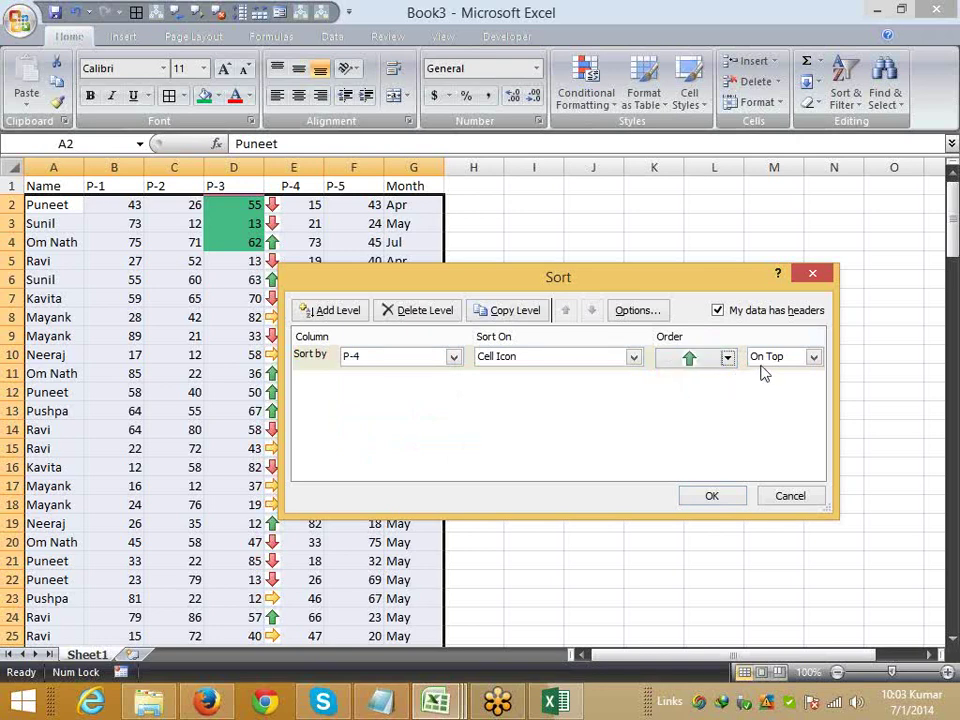
{"action": "left_click", "coordinate": [762, 360]}
{"action": "left_click", "coordinate": [760, 371]}
{"action": "left_click", "coordinate": [728, 359]}
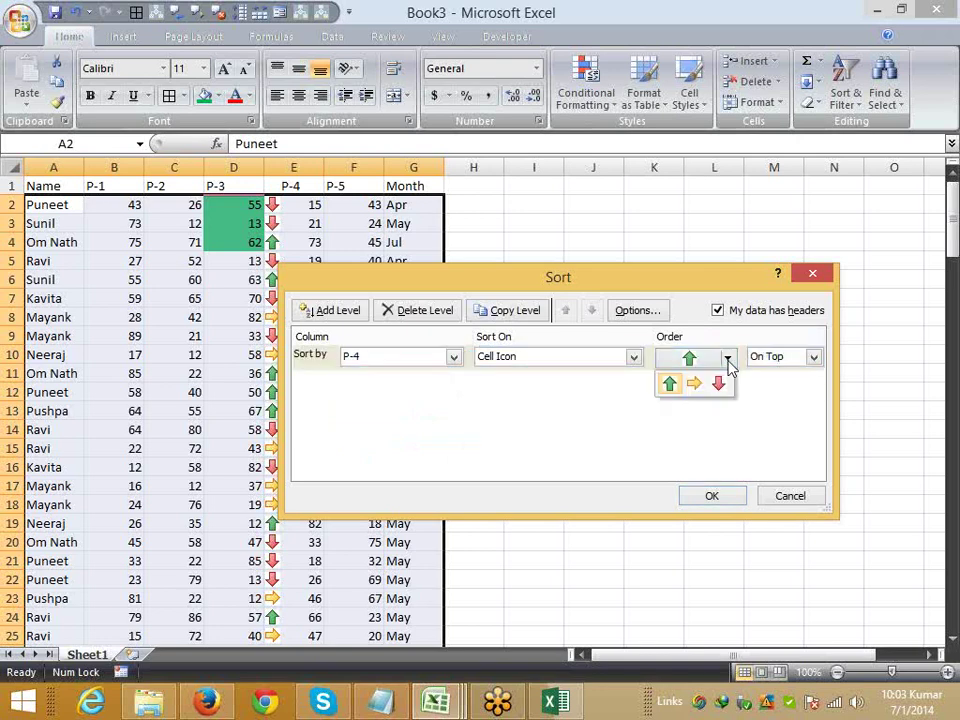
{"action": "left_click", "coordinate": [696, 384]}
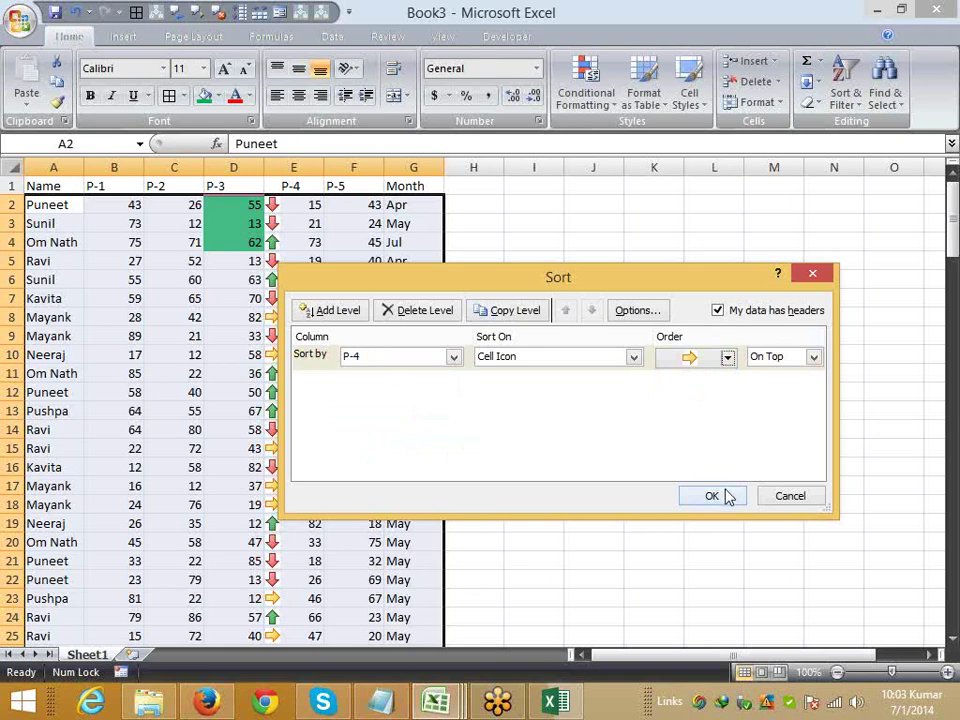
{"action": "left_click", "coordinate": [712, 496]}
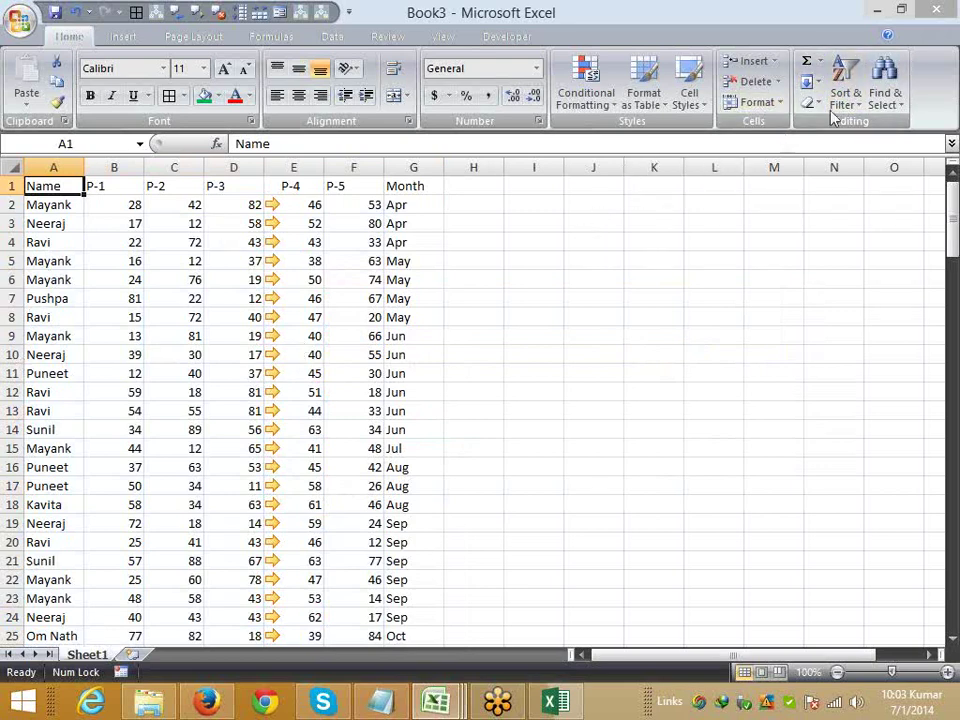
{"action": "left_click", "coordinate": [838, 100]}
{"action": "left_click", "coordinate": [865, 190]}
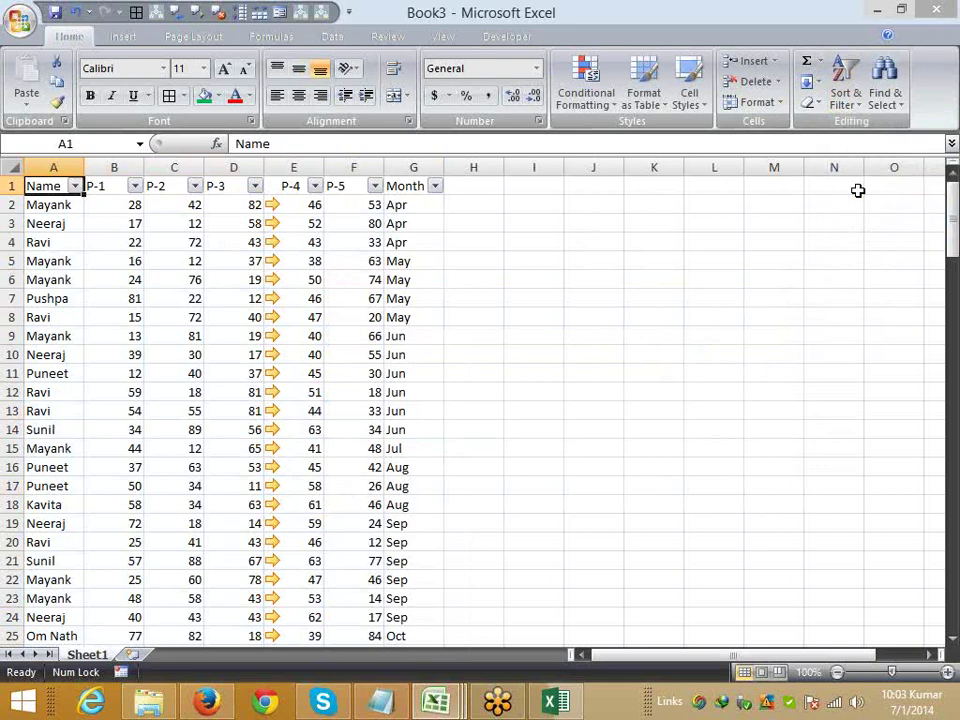
{"action": "key", "text": "ctrl+shift+l"}
{"action": "left_click", "coordinate": [840, 95]}
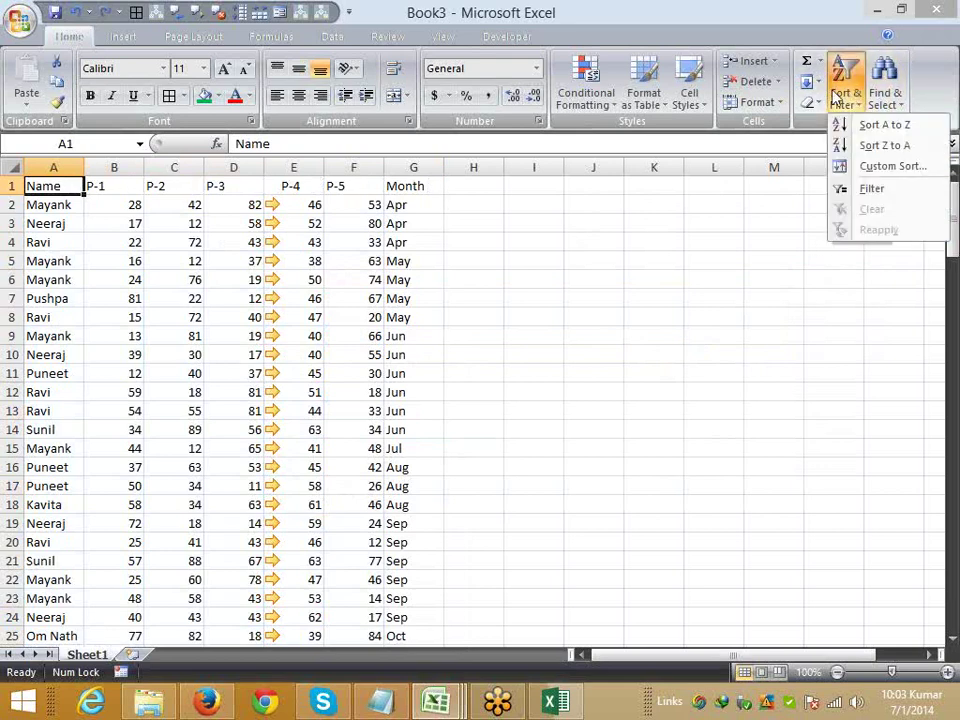
{"action": "left_click", "coordinate": [848, 166]}
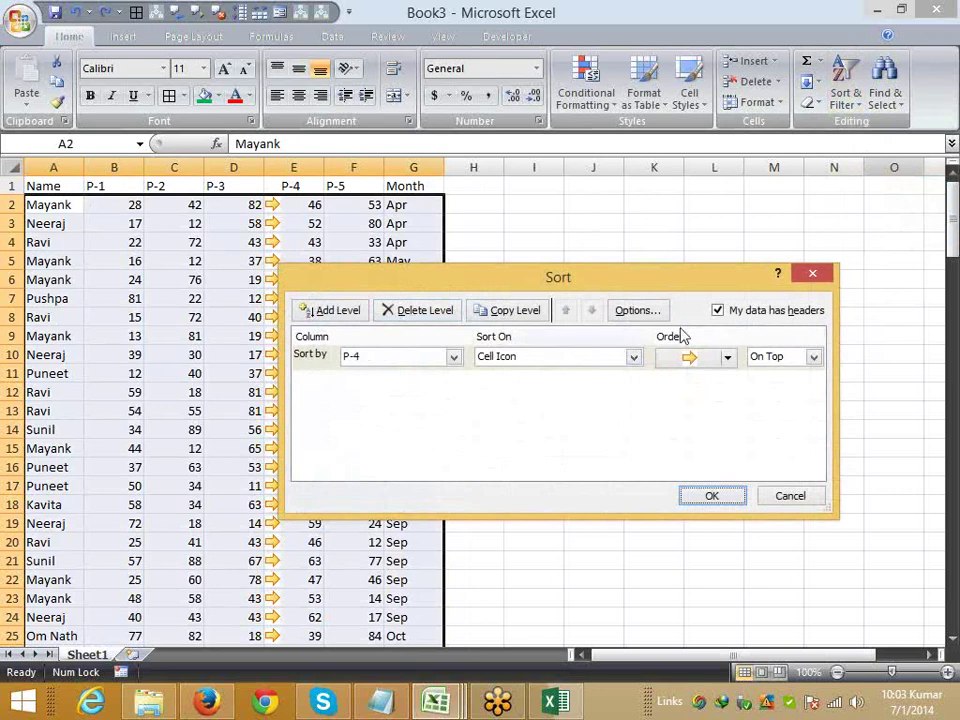
{"action": "left_click", "coordinate": [645, 312]}
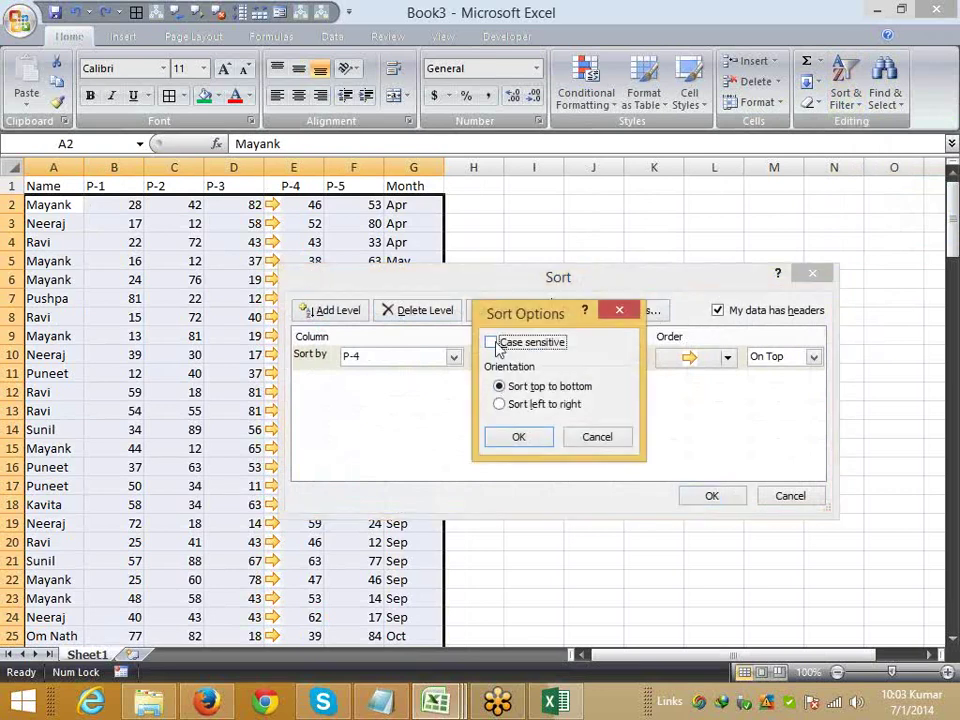
{"action": "left_click", "coordinate": [495, 343]}
{"action": "left_click", "coordinate": [522, 437]}
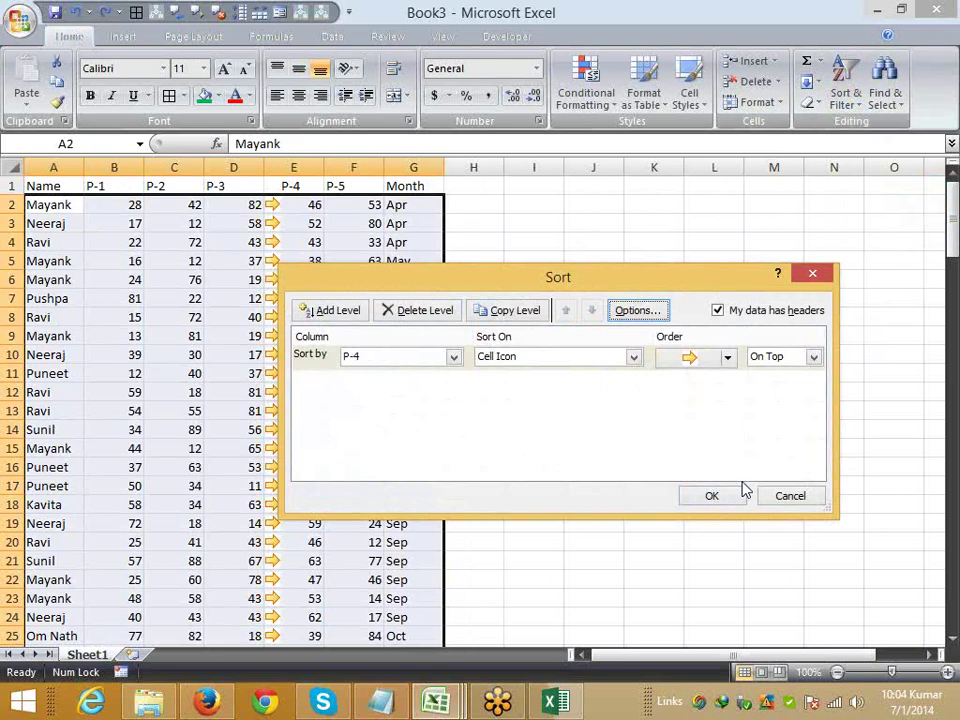
{"action": "left_click", "coordinate": [738, 494]}
{"action": "left_click", "coordinate": [293, 336]}
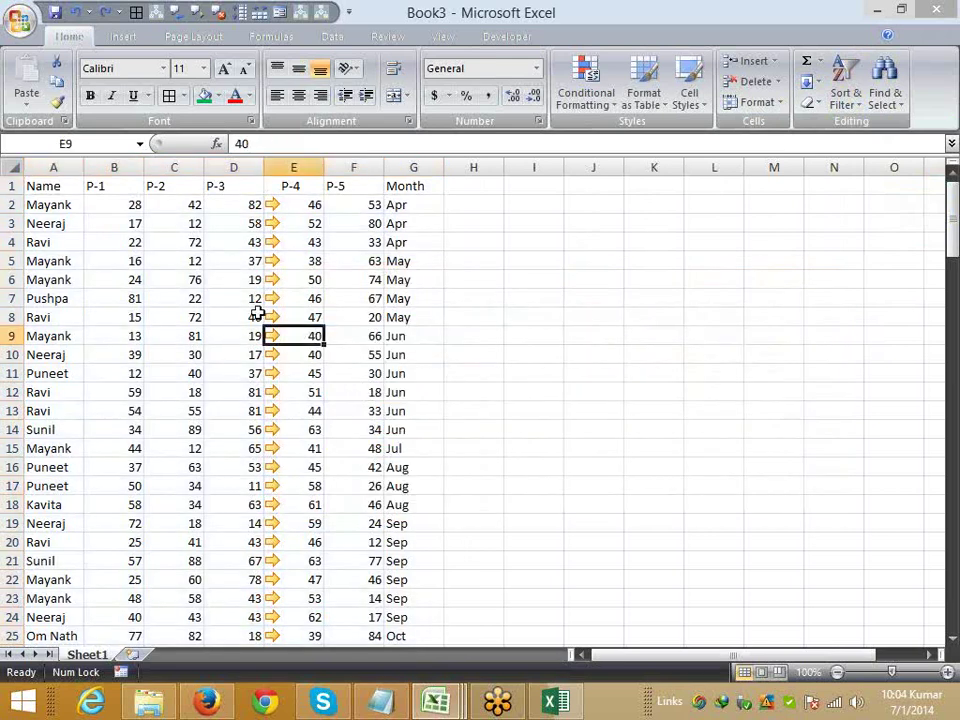
- Copy A1:F2 and paste it as values into A1 of a new Sheet2
{"action": "left_click", "coordinate": [55, 185]}
{"action": "left_click_drag", "start_coordinate": [55, 185], "coordinate": [377, 204]}
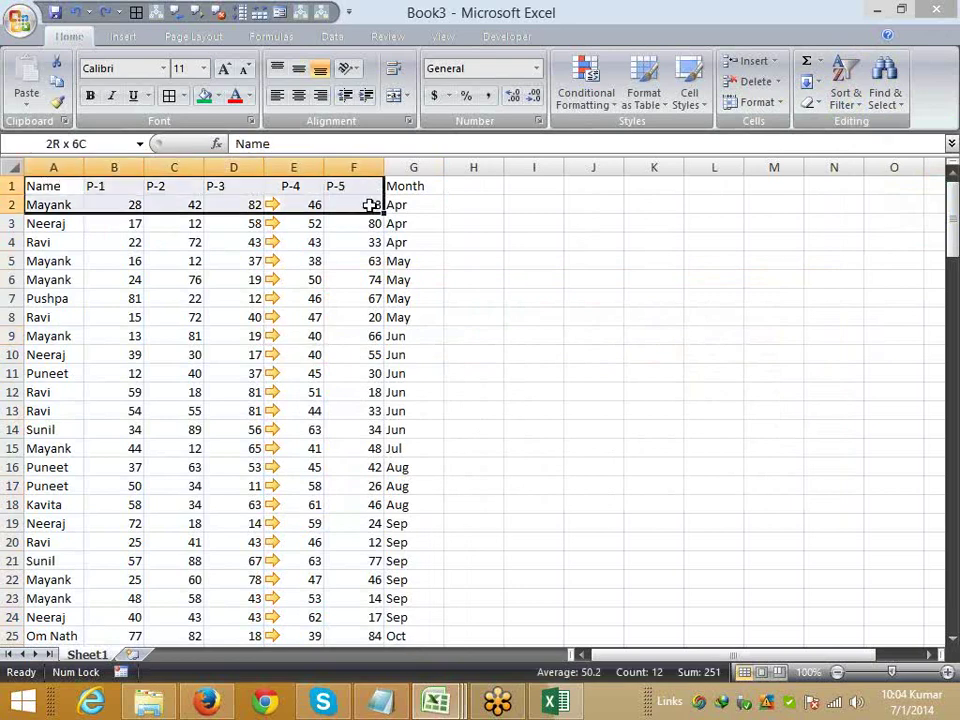
{"action": "key", "text": "ctrl+c"}
{"action": "left_click", "coordinate": [134, 655]}
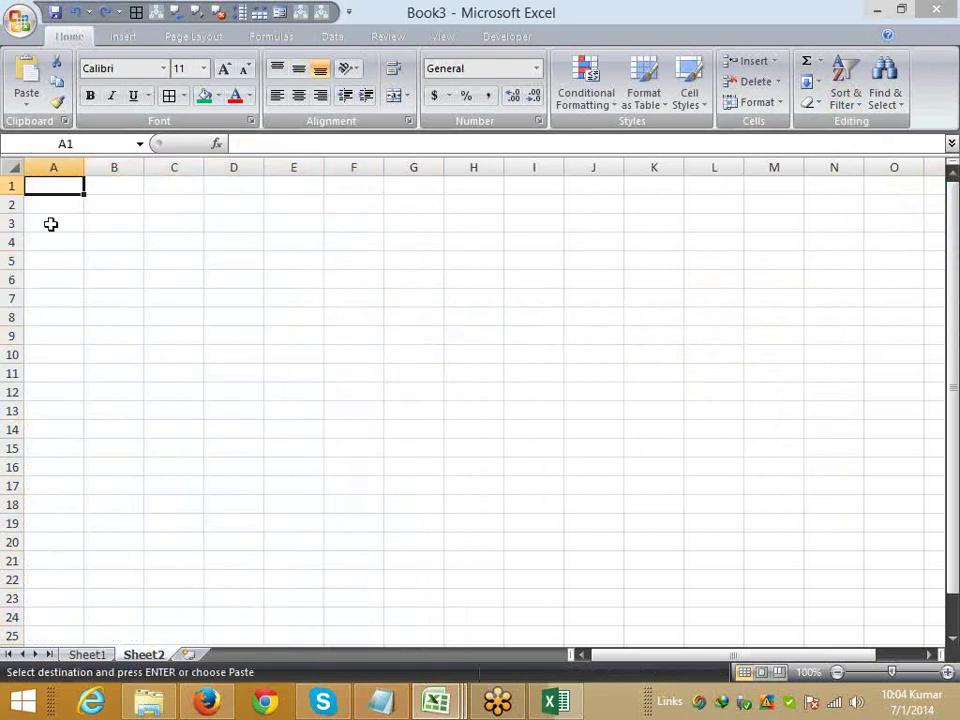
{"action": "left_click", "coordinate": [26, 104]}
{"action": "left_click", "coordinate": [60, 166]}
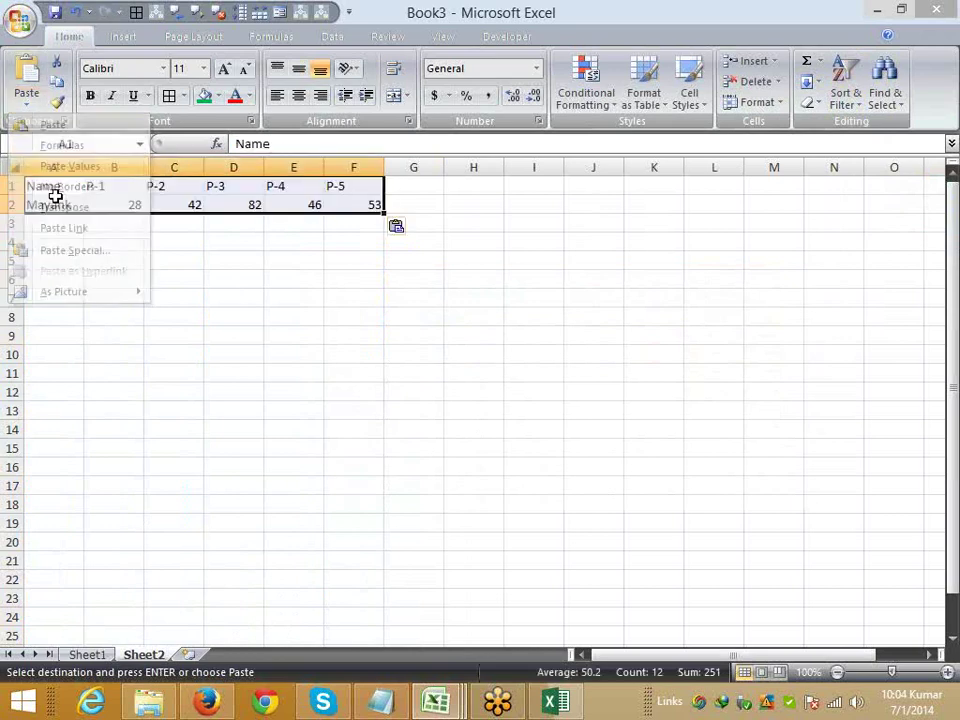
{"action": "left_click", "coordinate": [95, 654]}
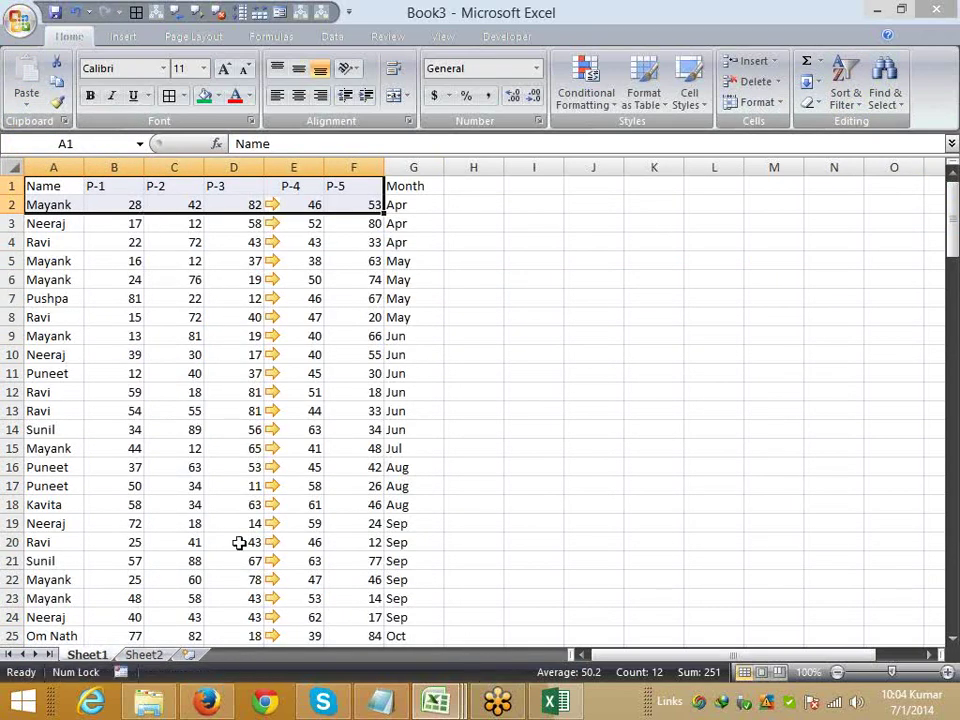
{"action": "left_click", "coordinate": [143, 654]}
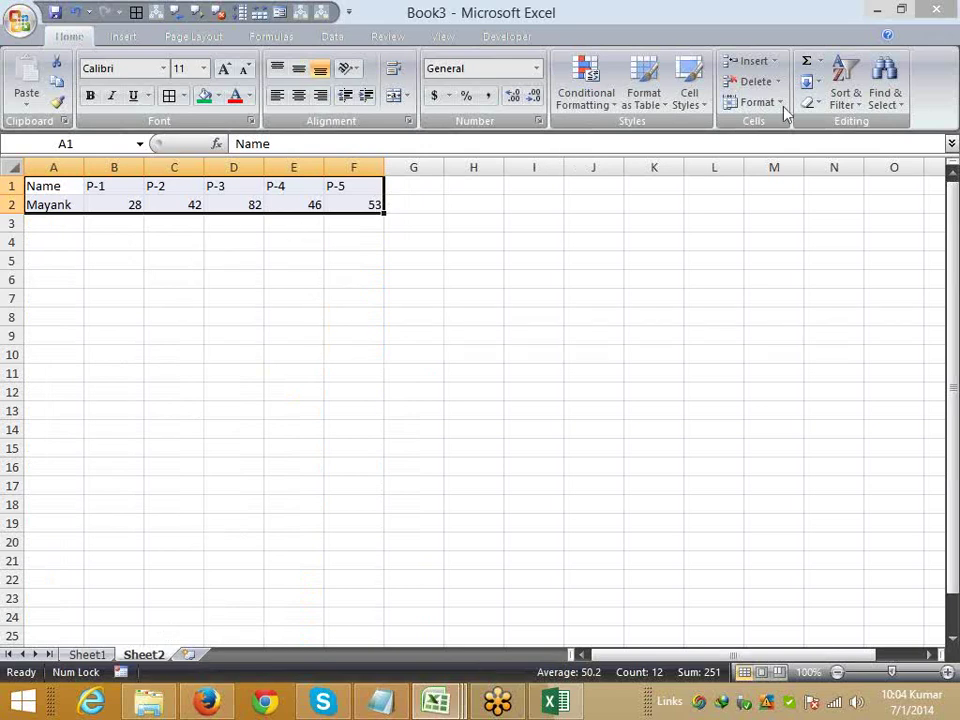
{"action": "left_click", "coordinate": [856, 104]}
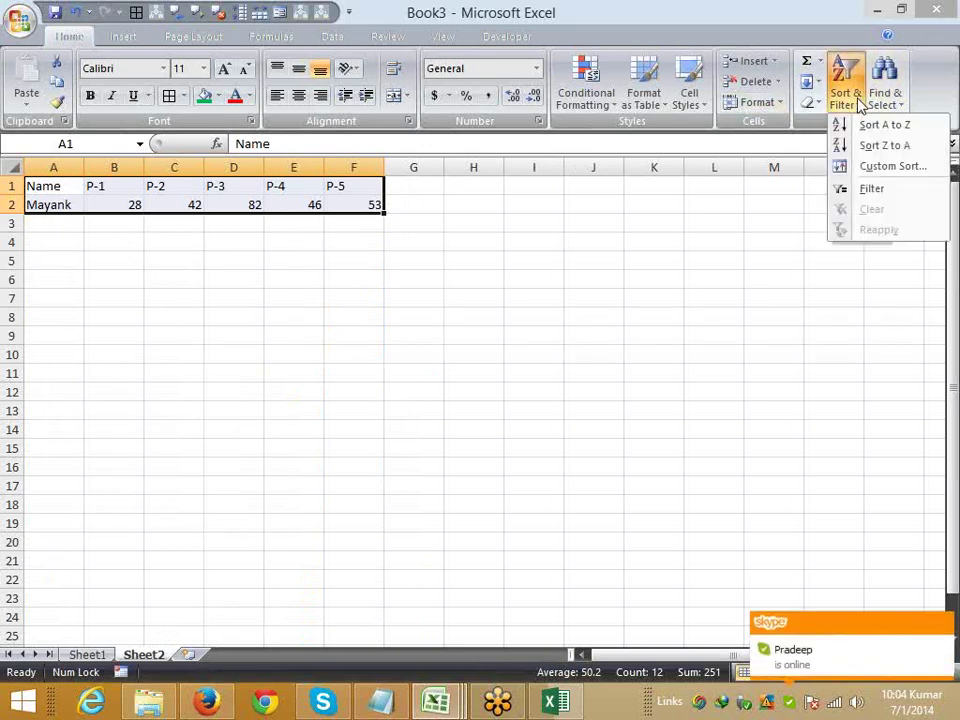
- Custom-sort the Sheet2 columns left to right by Row 2 score values in ascending order
{"action": "left_click", "coordinate": [864, 168]}
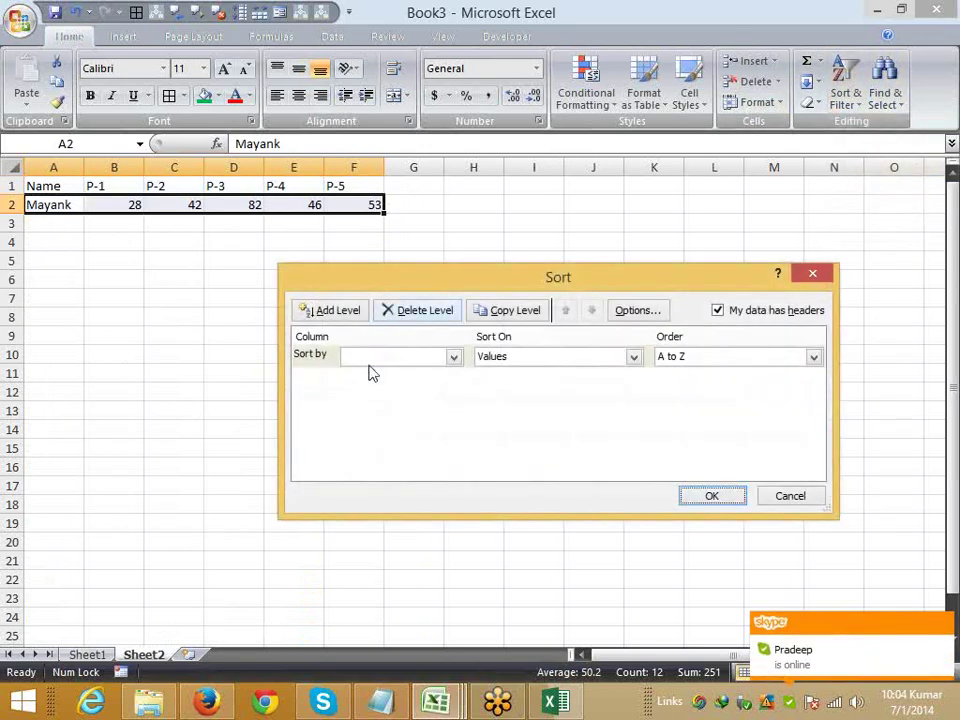
{"action": "left_click", "coordinate": [366, 358]}
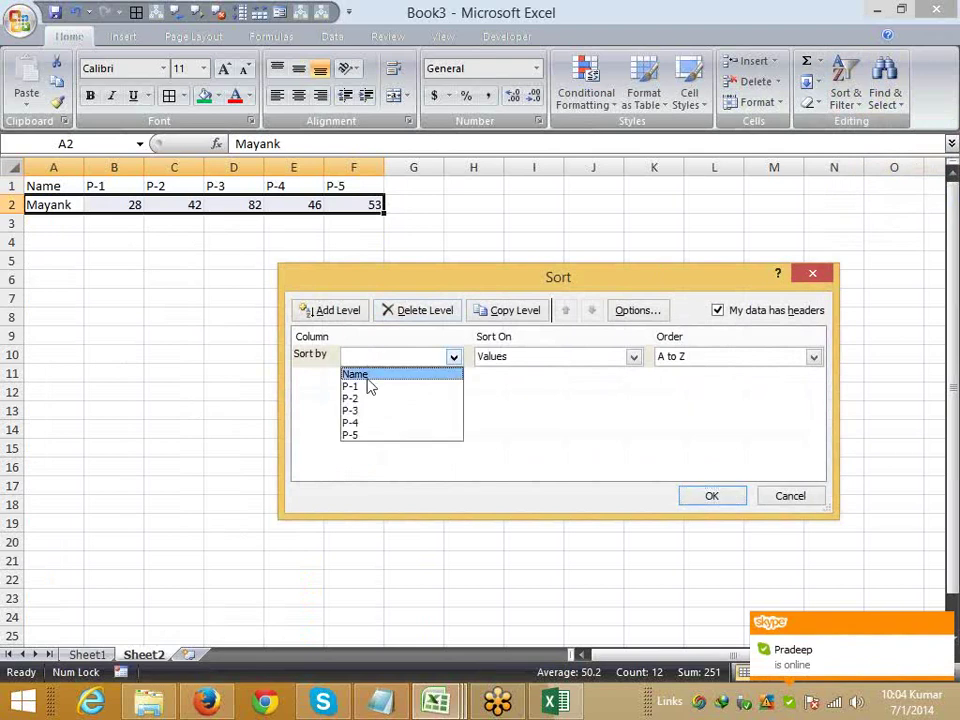
{"action": "left_click", "coordinate": [652, 312]}
{"action": "left_click", "coordinate": [652, 312]}
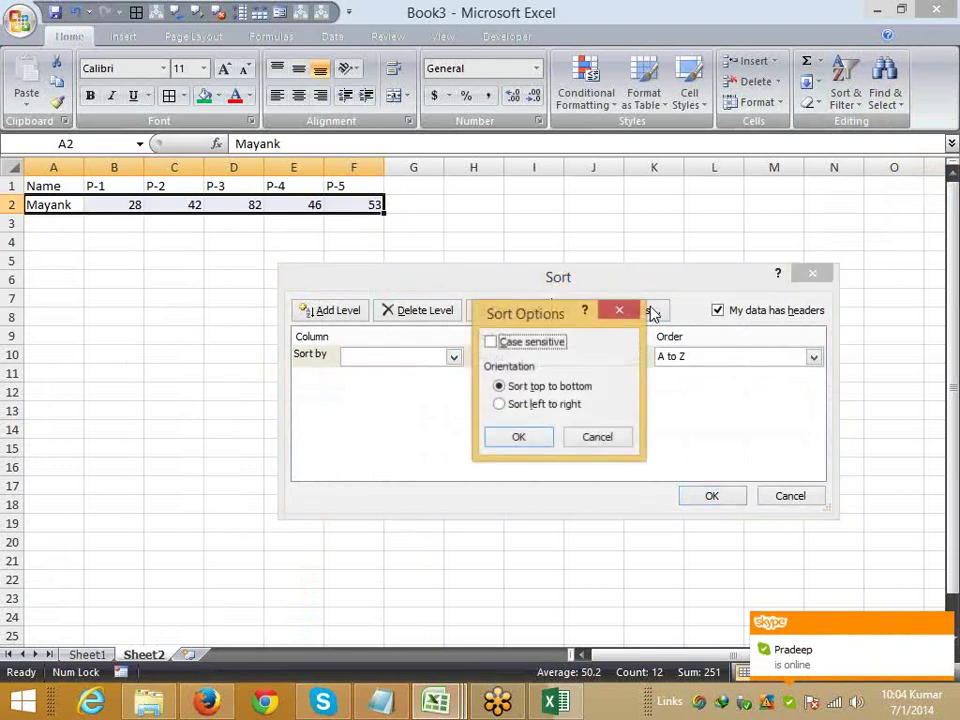
{"action": "left_click", "coordinate": [543, 405]}
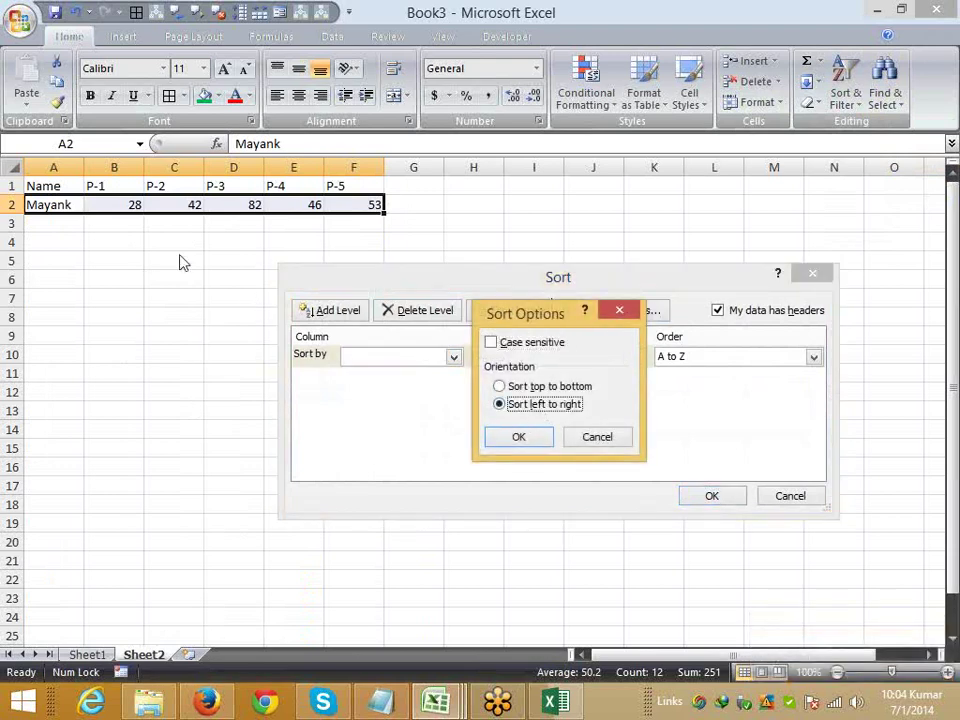
{"action": "left_click", "coordinate": [519, 437]}
{"action": "left_click", "coordinate": [426, 357]}
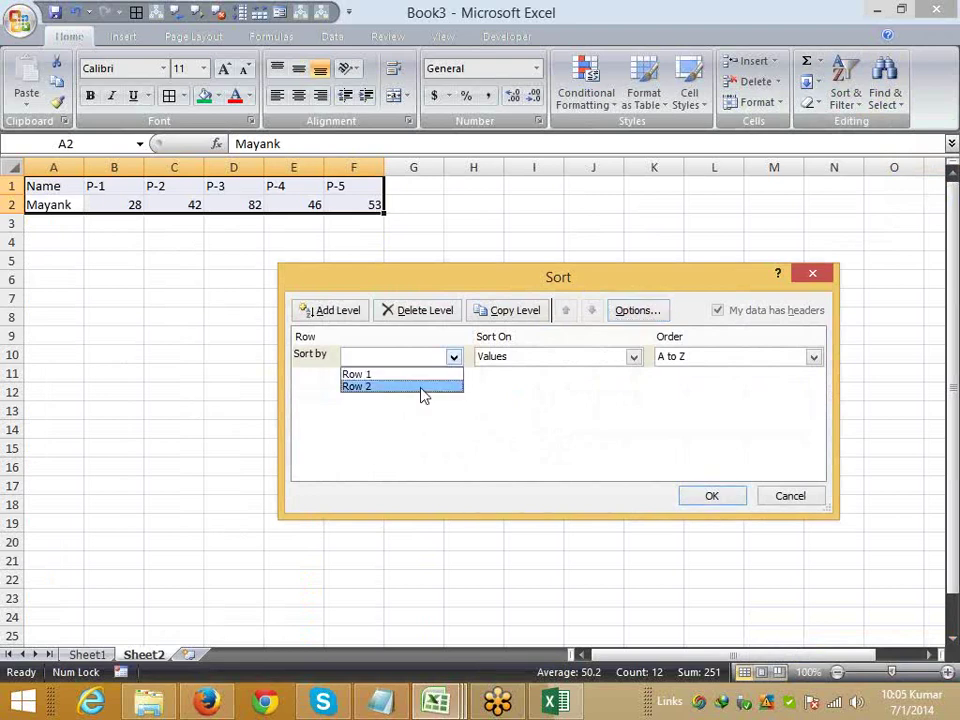
{"action": "left_click", "coordinate": [424, 386]}
{"action": "left_click", "coordinate": [716, 494]}
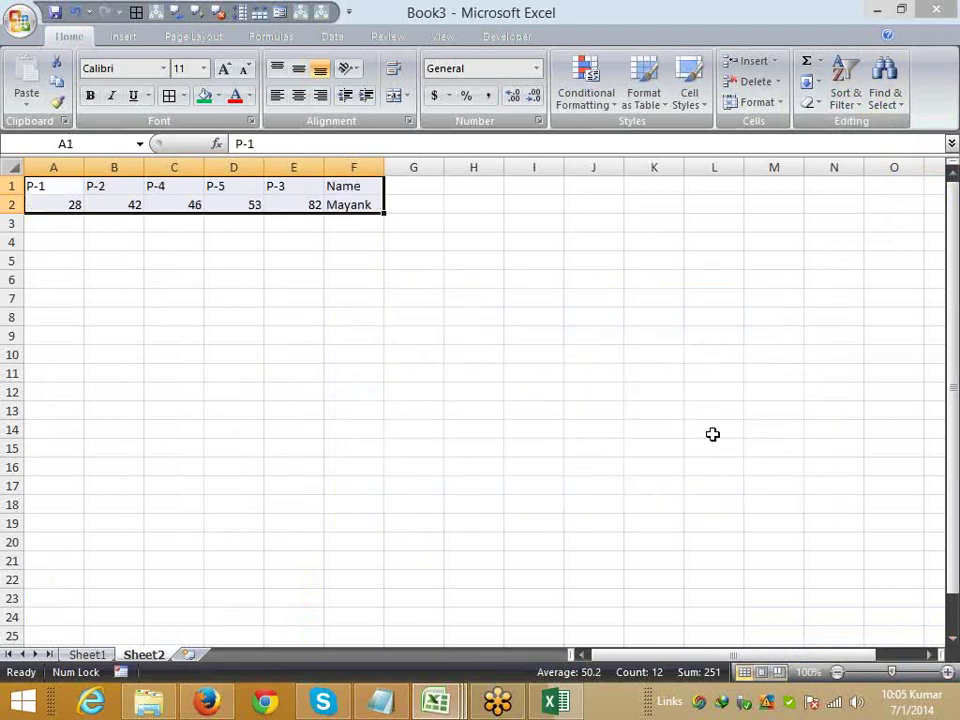
{"action": "left_click_drag", "start_coordinate": [71, 203], "coordinate": [272, 189]}
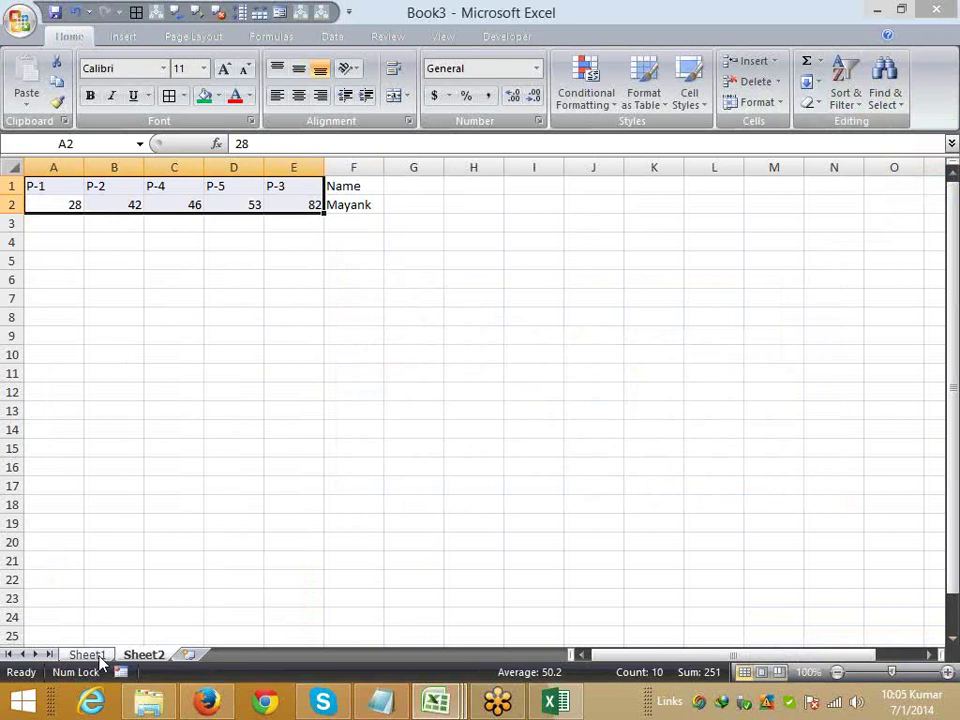
- Back on Sheet1, turn on AutoFilter with Ctrl+Shift+L and open the Name column's filter list
{"action": "left_click", "coordinate": [98, 658]}
{"action": "left_click", "coordinate": [154, 336]}
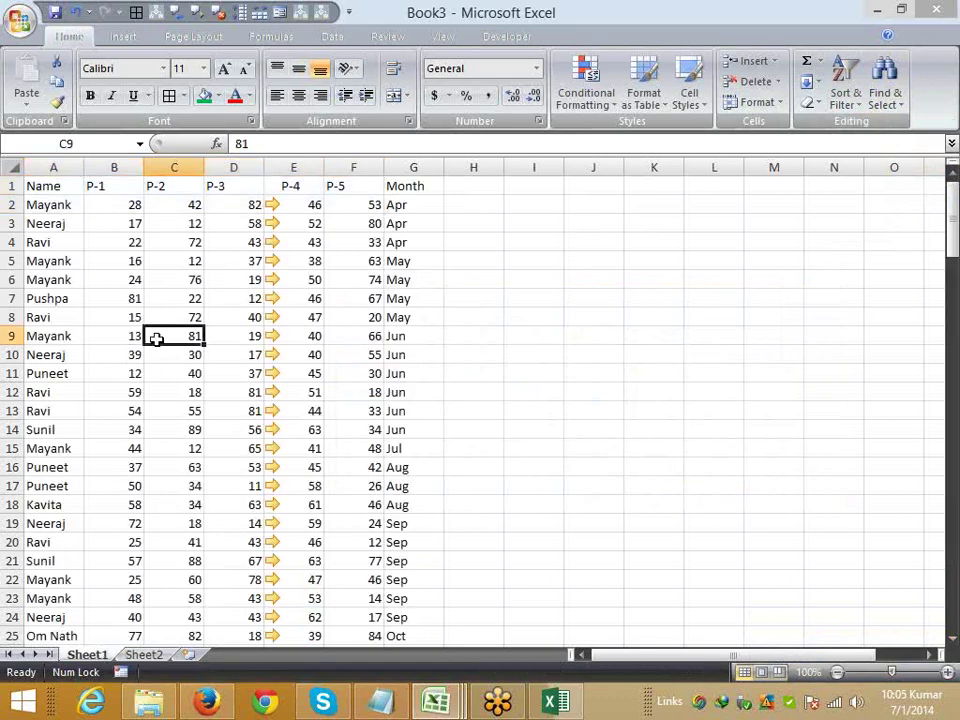
{"action": "left_click", "coordinate": [94, 186]}
{"action": "left_click", "coordinate": [96, 256]}
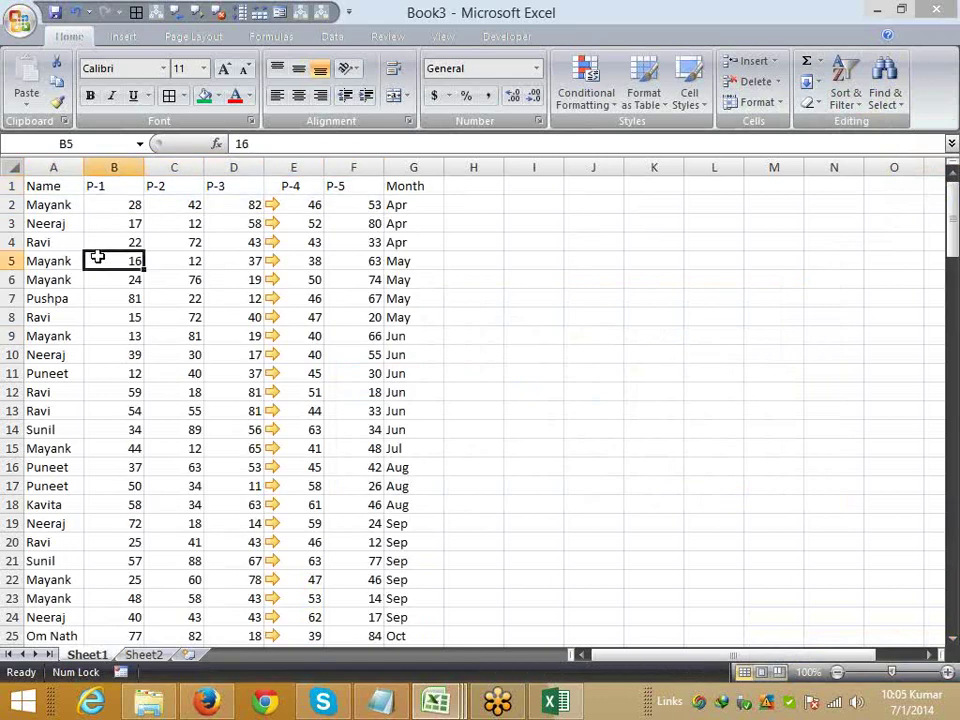
{"action": "key", "text": "ctrl+shift+l"}
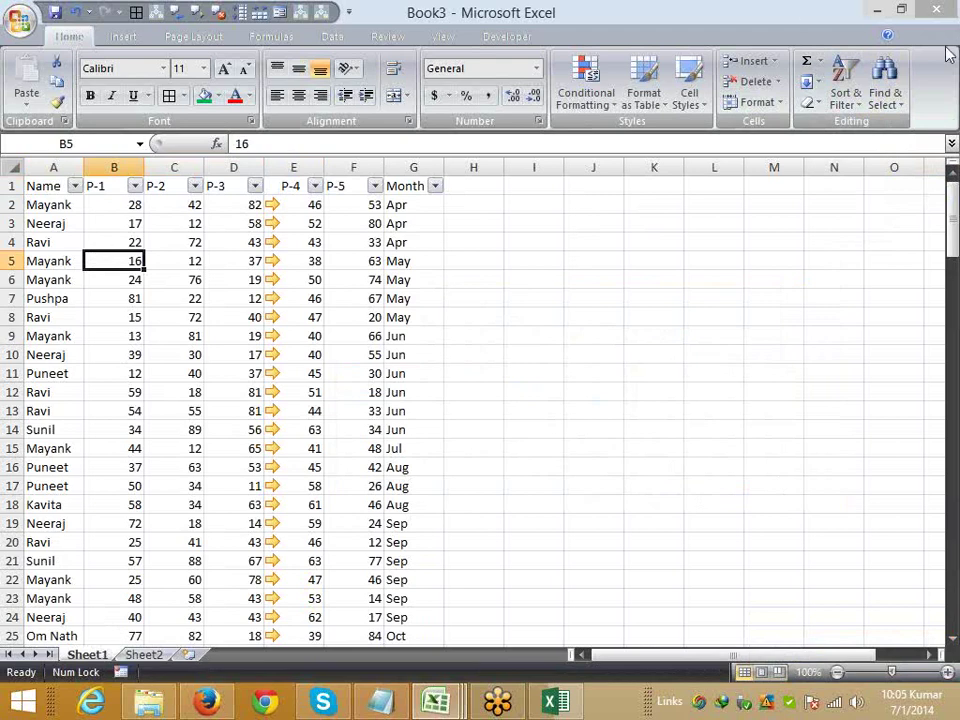
{"action": "left_click", "coordinate": [845, 85]}
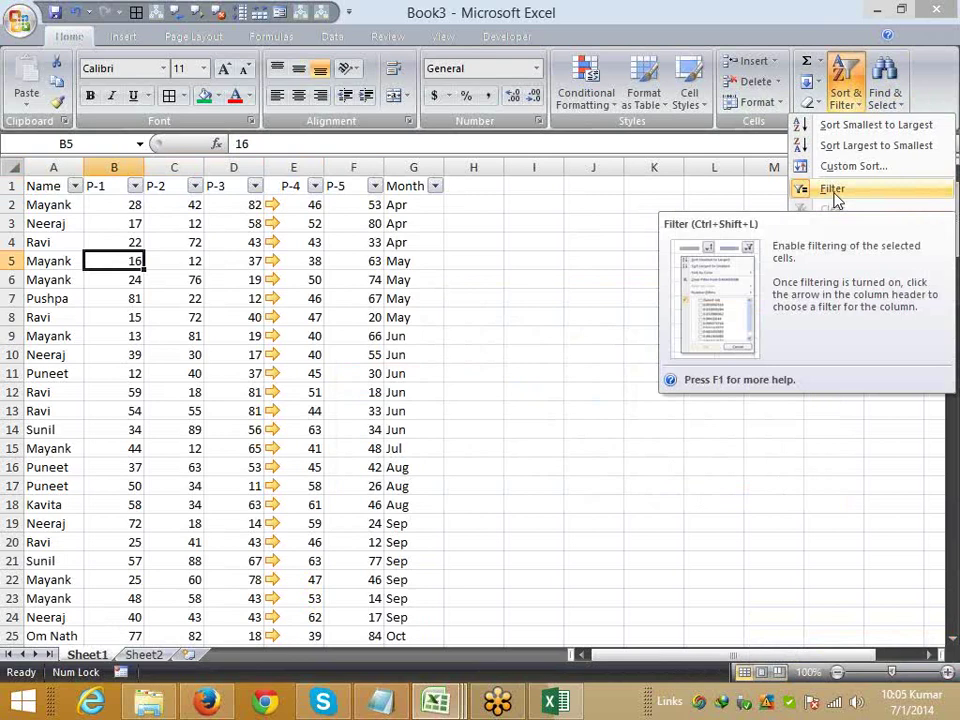
{"action": "left_click", "coordinate": [75, 186]}
{"action": "left_click", "coordinate": [75, 186]}
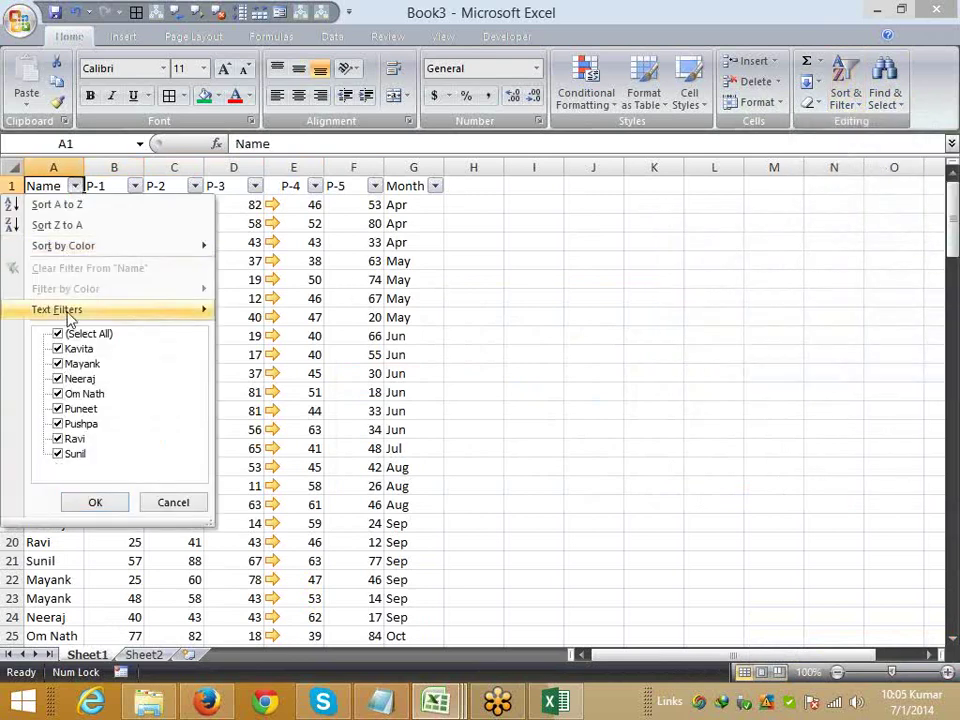
{"action": "mouse_move", "coordinate": [69, 318]}
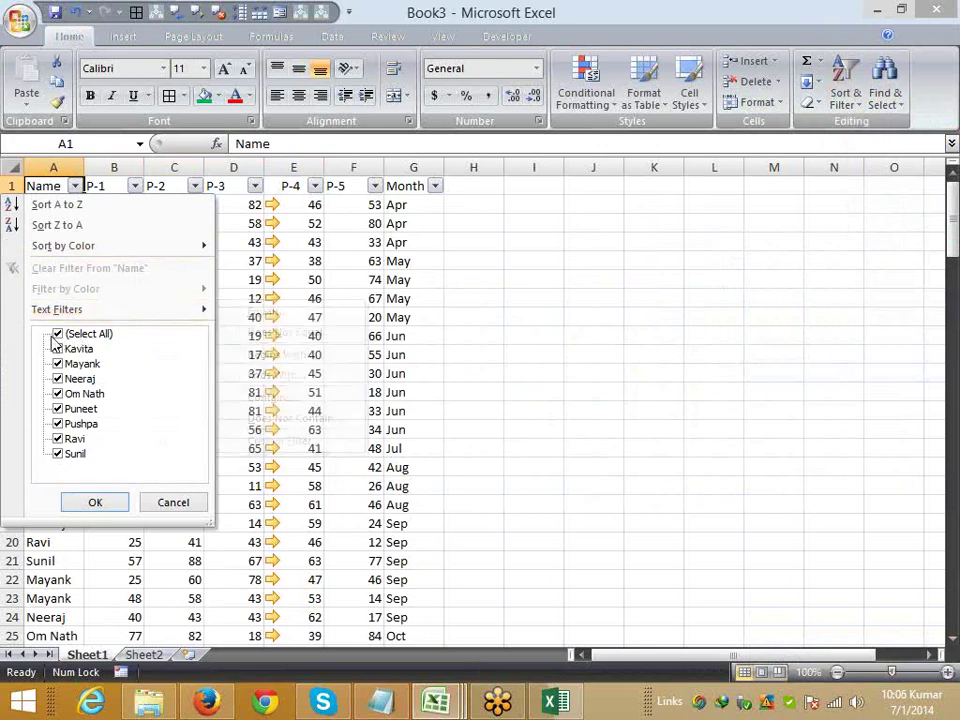
- Filter the Name column to show only Kavita's rows using the checklist
{"action": "left_click", "coordinate": [57, 334]}
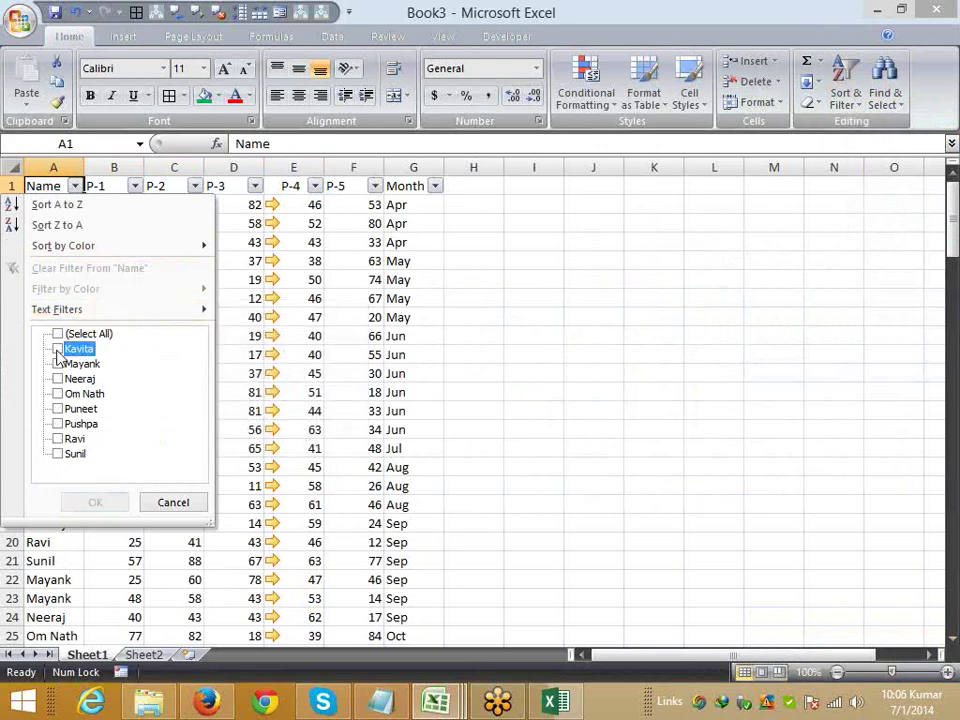
{"action": "left_click", "coordinate": [58, 349]}
{"action": "left_click", "coordinate": [97, 504]}
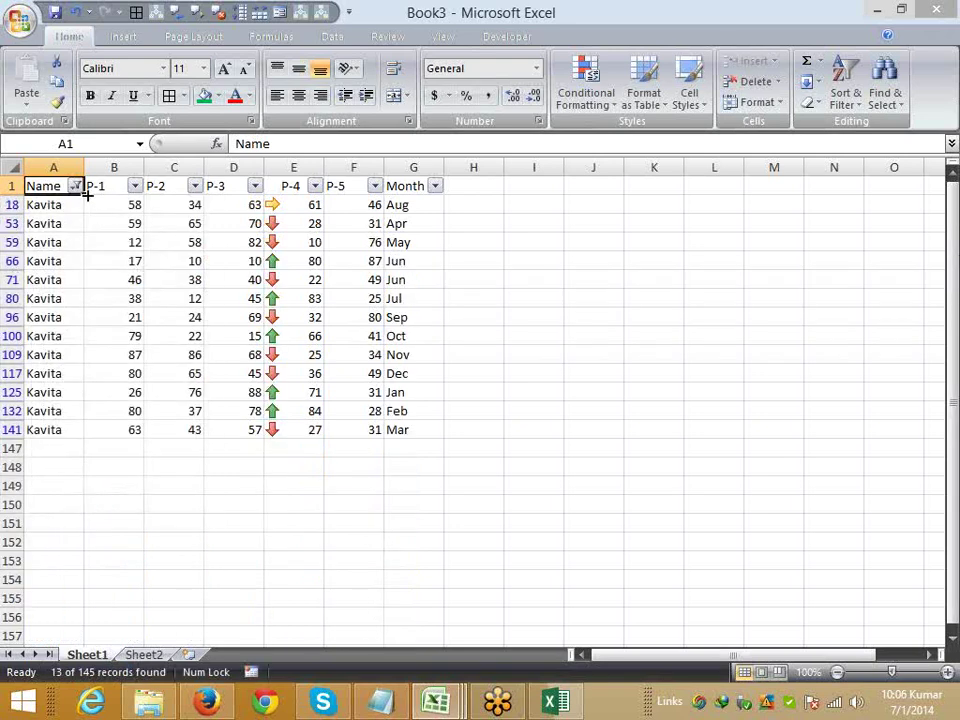
{"action": "left_click_drag", "start_coordinate": [43, 210], "coordinate": [437, 416]}
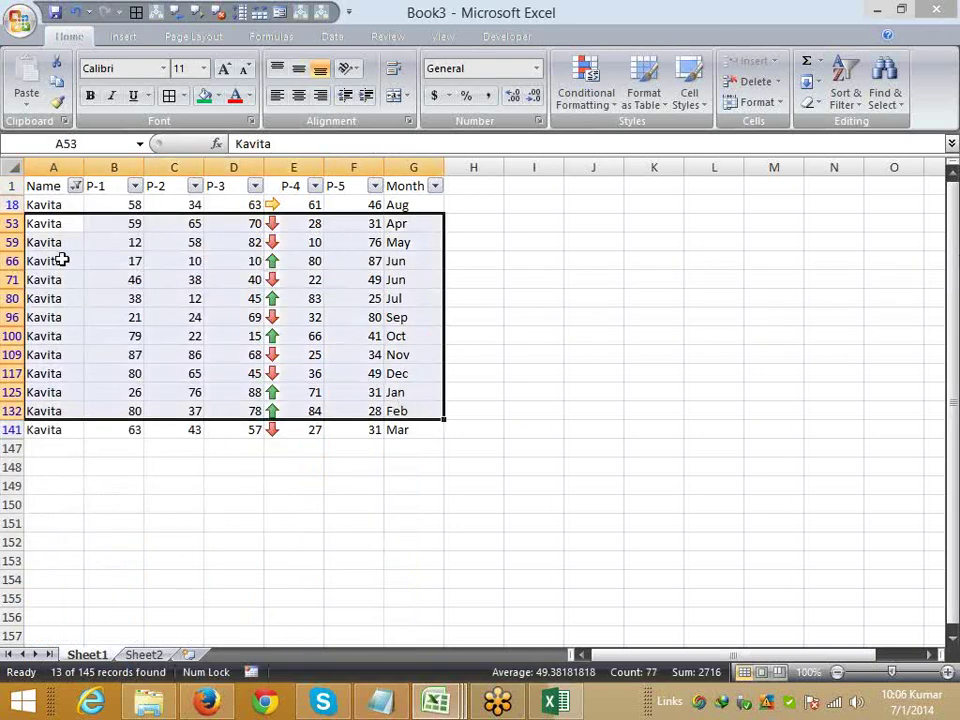
{"action": "left_click", "coordinate": [60, 261]}
- Apply a Name text filter that equals 'Puneet'
{"action": "left_click", "coordinate": [76, 187]}
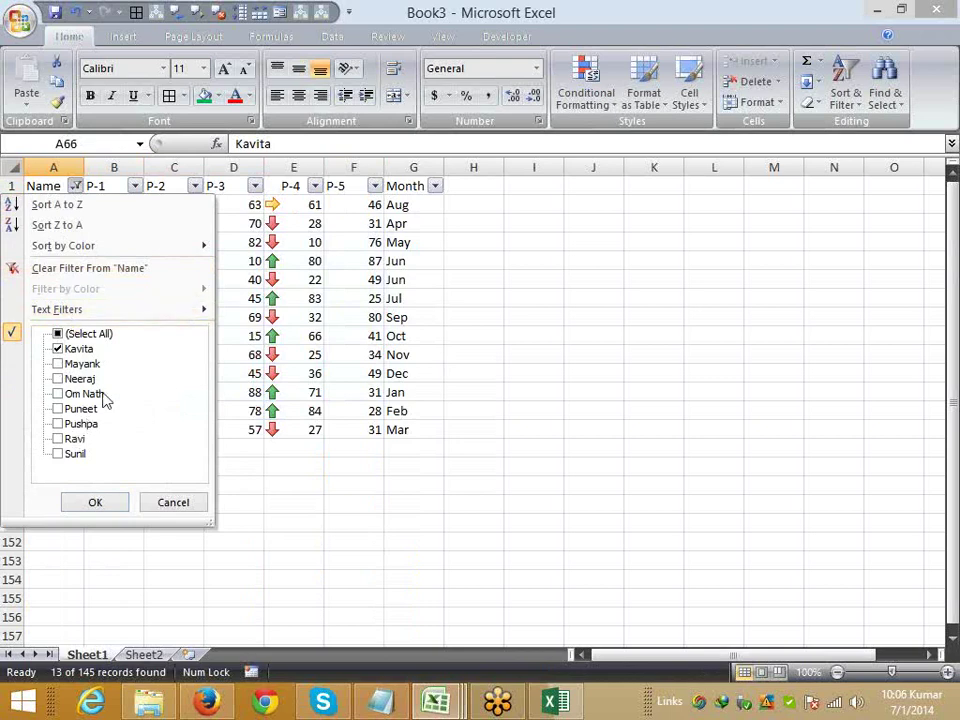
{"action": "mouse_move", "coordinate": [104, 316]}
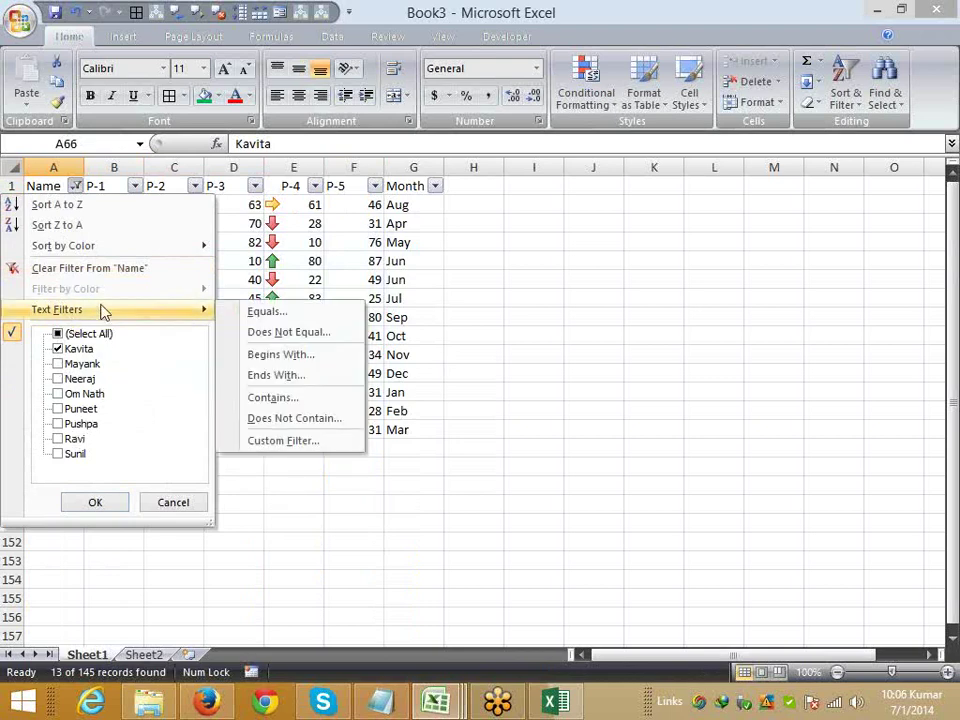
{"action": "left_click", "coordinate": [262, 312]}
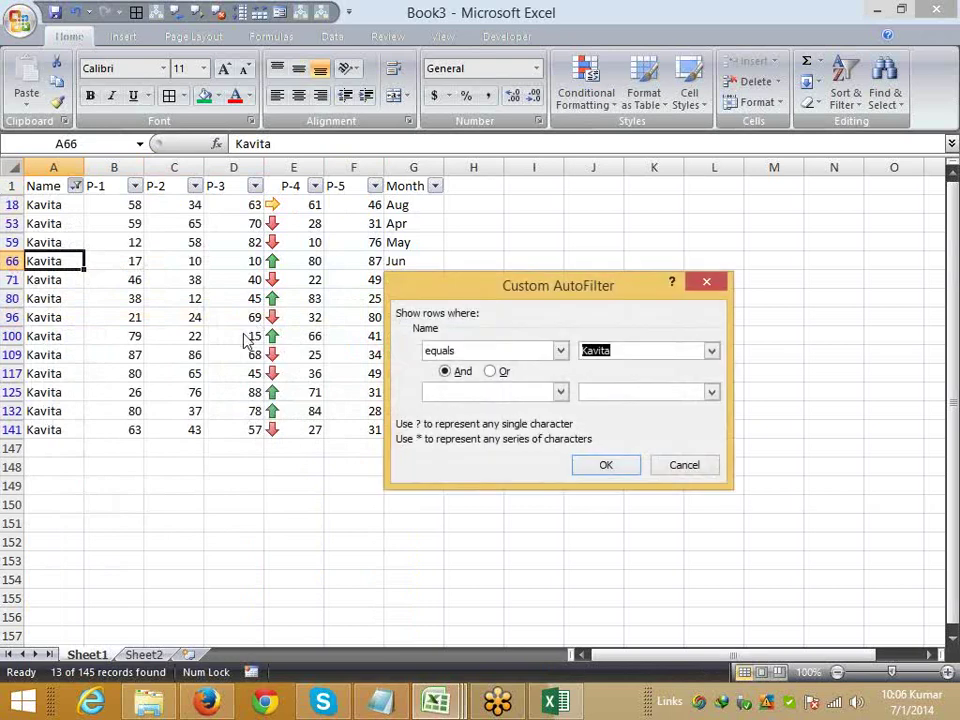
{"action": "type", "text": "Puneet"}
{"action": "key", "text": "Return"}
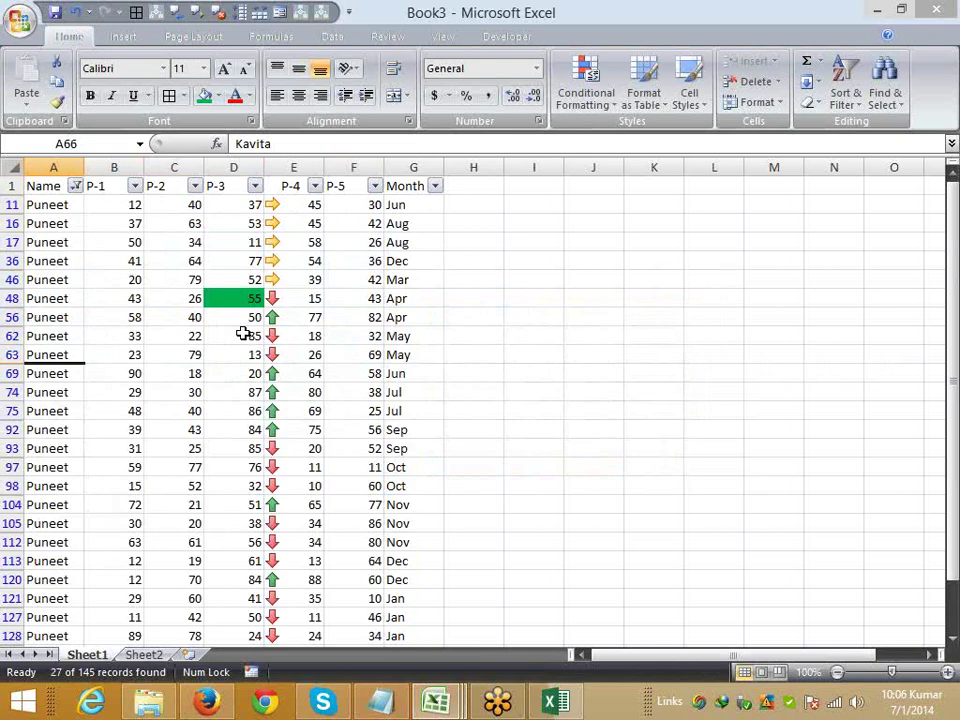
- Apply a Name text filter for names beginning with 'Pun'
{"action": "left_click", "coordinate": [76, 186]}
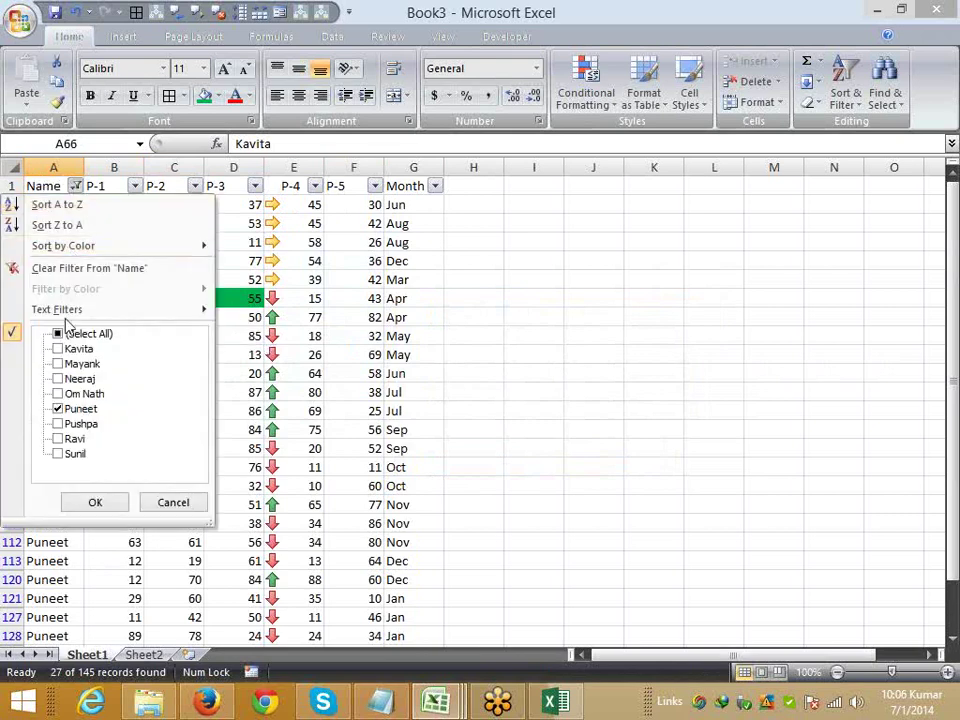
{"action": "mouse_move", "coordinate": [200, 311]}
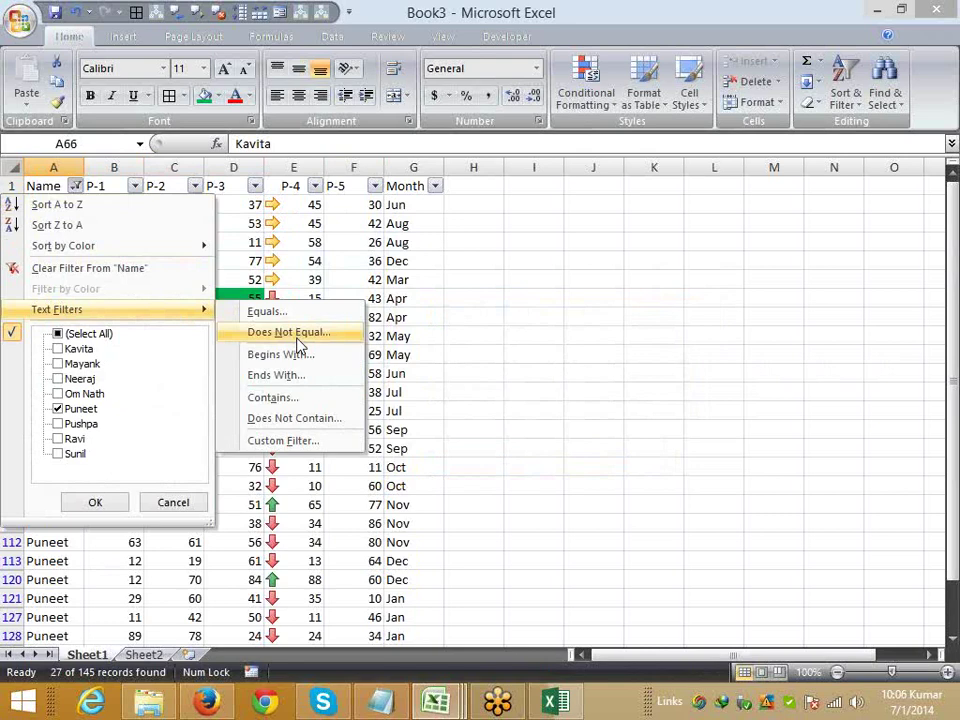
{"action": "left_click", "coordinate": [297, 355]}
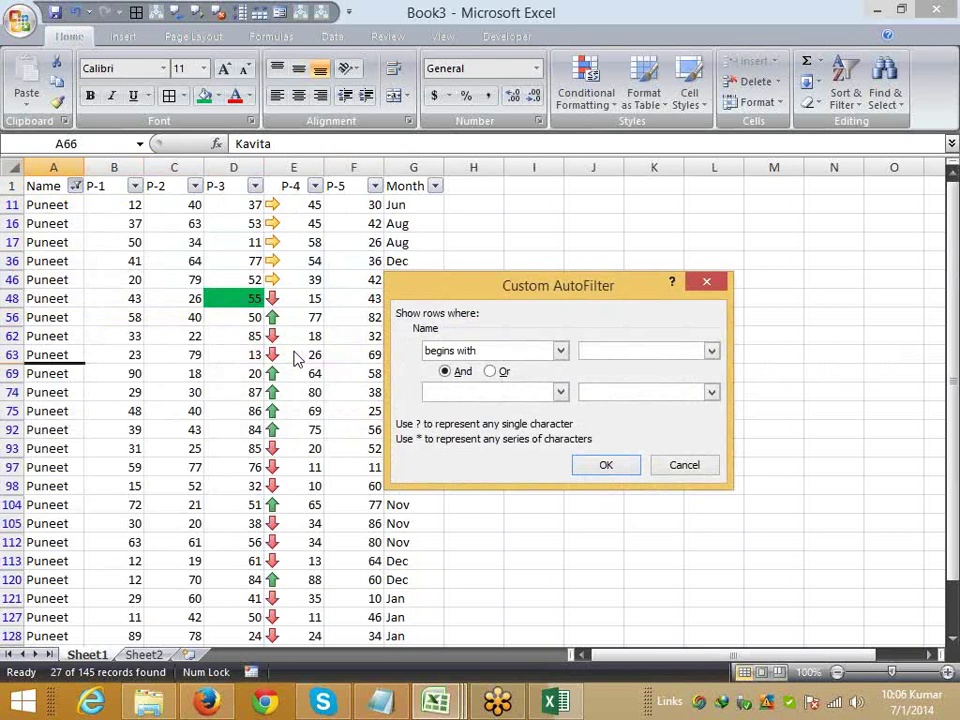
{"action": "type", "text": "Pun"}
{"action": "left_click", "coordinate": [615, 462]}
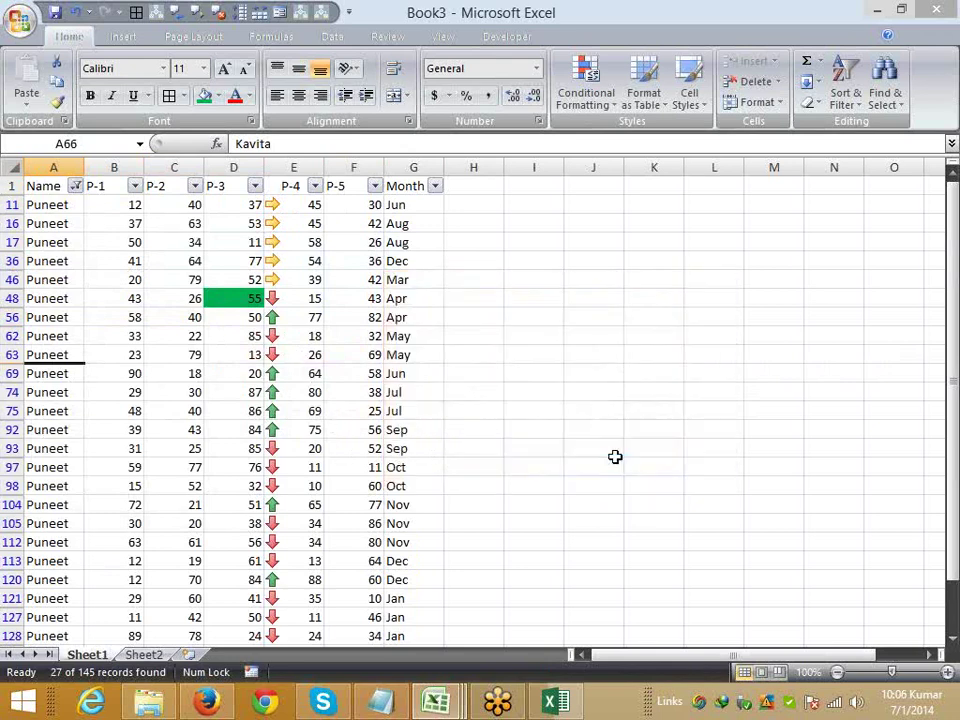
- Review the existing begins-with 'Pun' filter and cancel without changes
{"action": "left_click", "coordinate": [76, 187]}
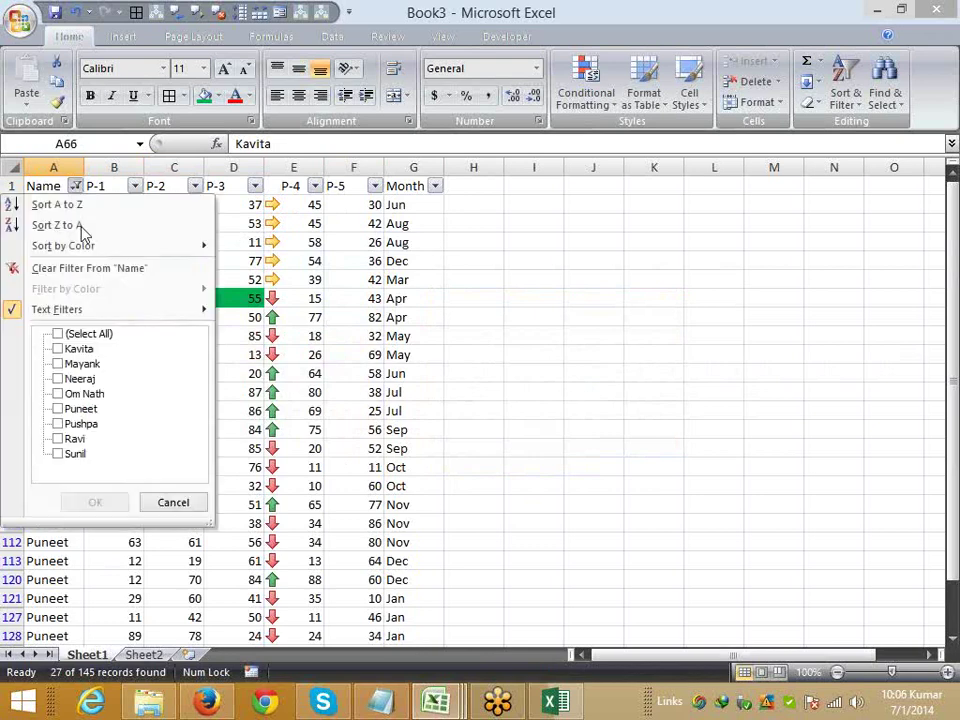
{"action": "mouse_move", "coordinate": [141, 310]}
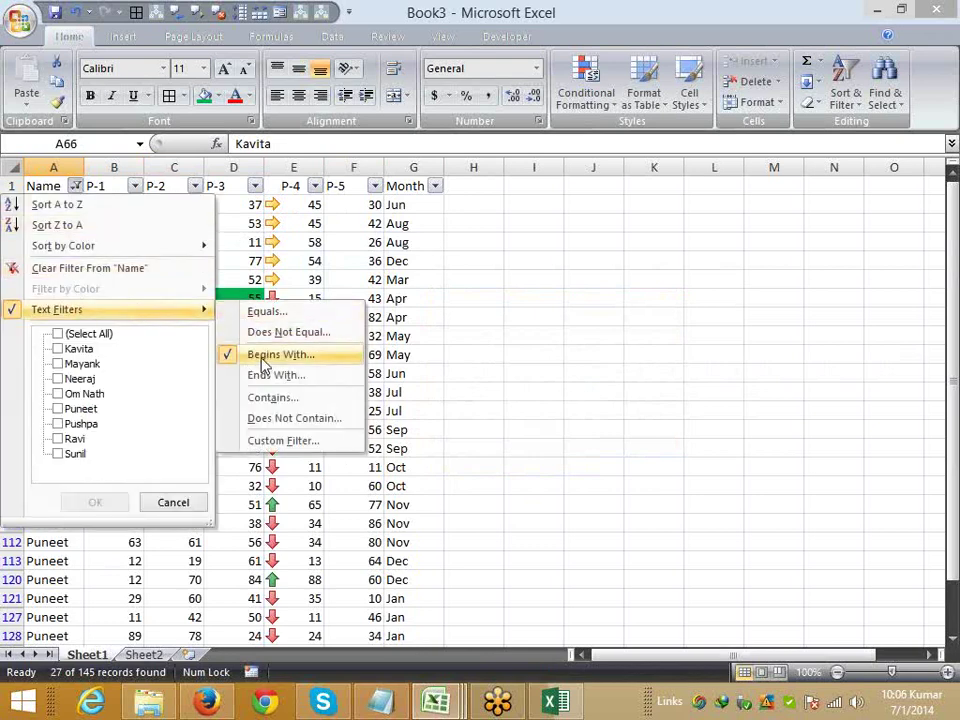
{"action": "left_click", "coordinate": [268, 356]}
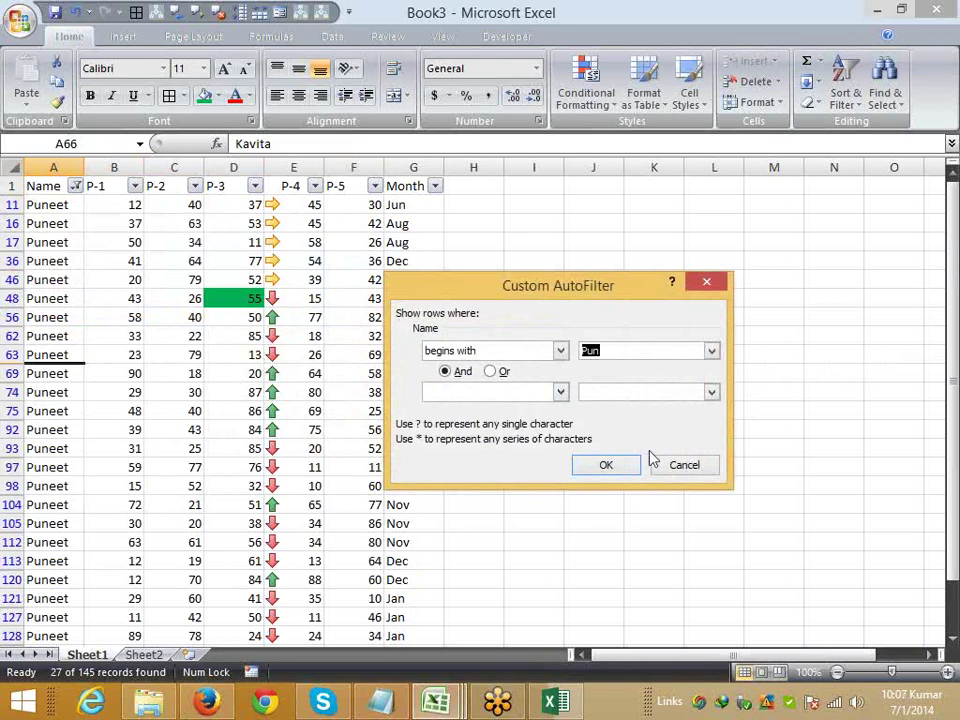
{"action": "left_click", "coordinate": [679, 469]}
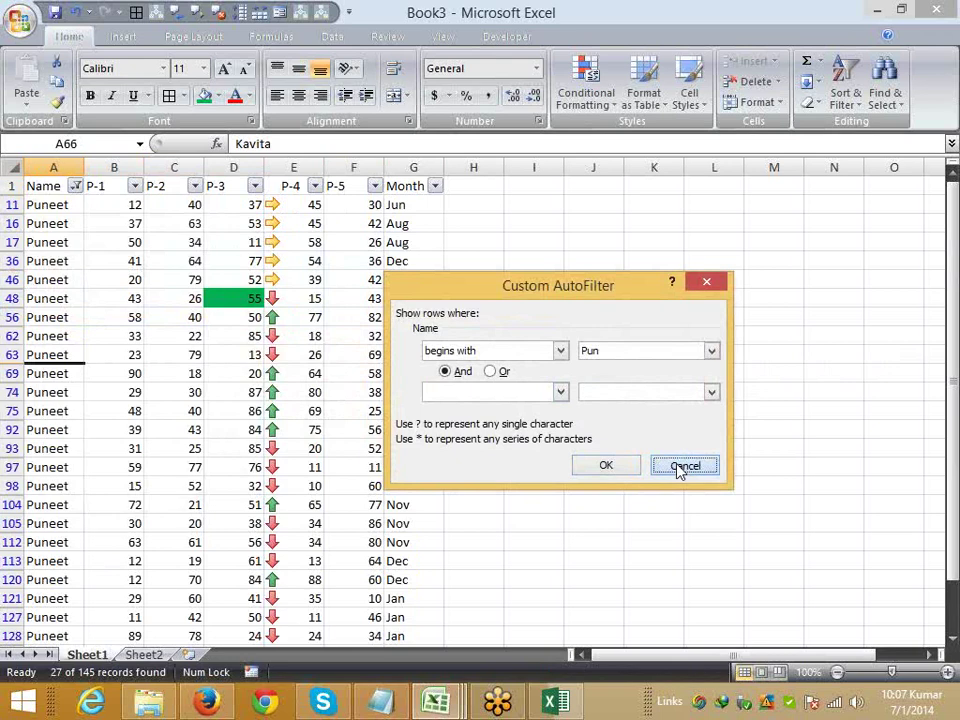
{"action": "left_click", "coordinate": [679, 467]}
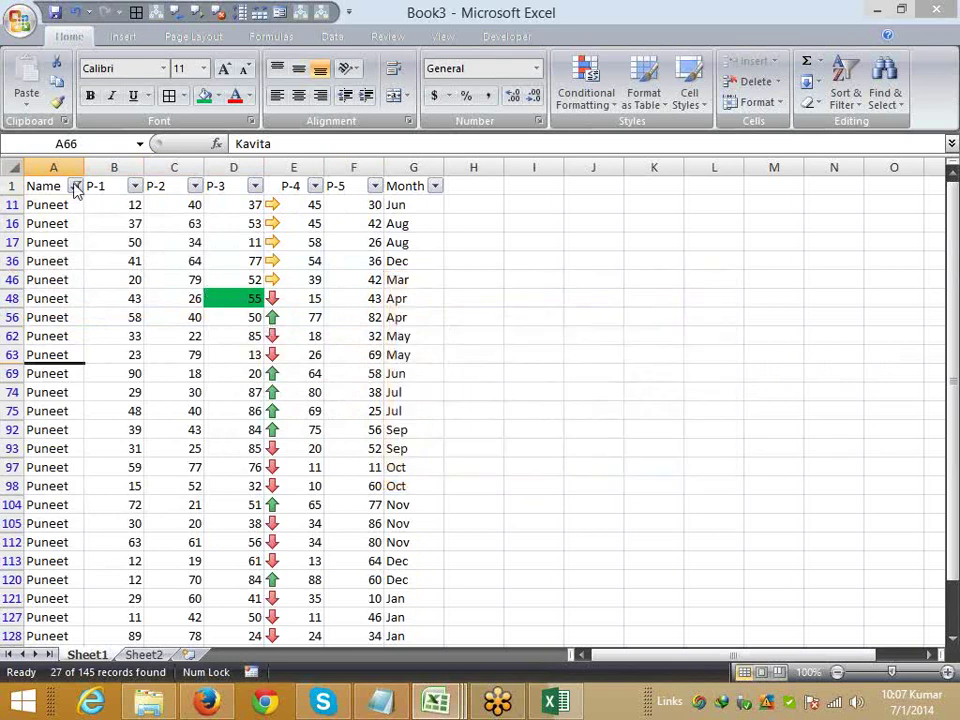
- Apply a Name text filter for names ending with 'a'
{"action": "left_click", "coordinate": [76, 187]}
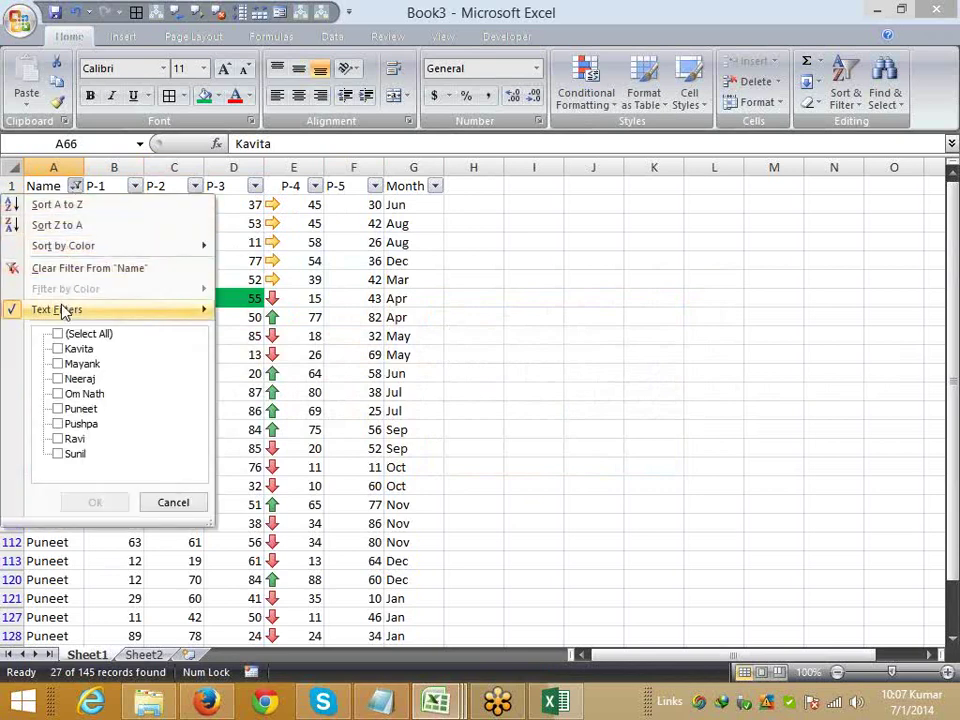
{"action": "mouse_move", "coordinate": [62, 311]}
{"action": "left_click", "coordinate": [300, 377]}
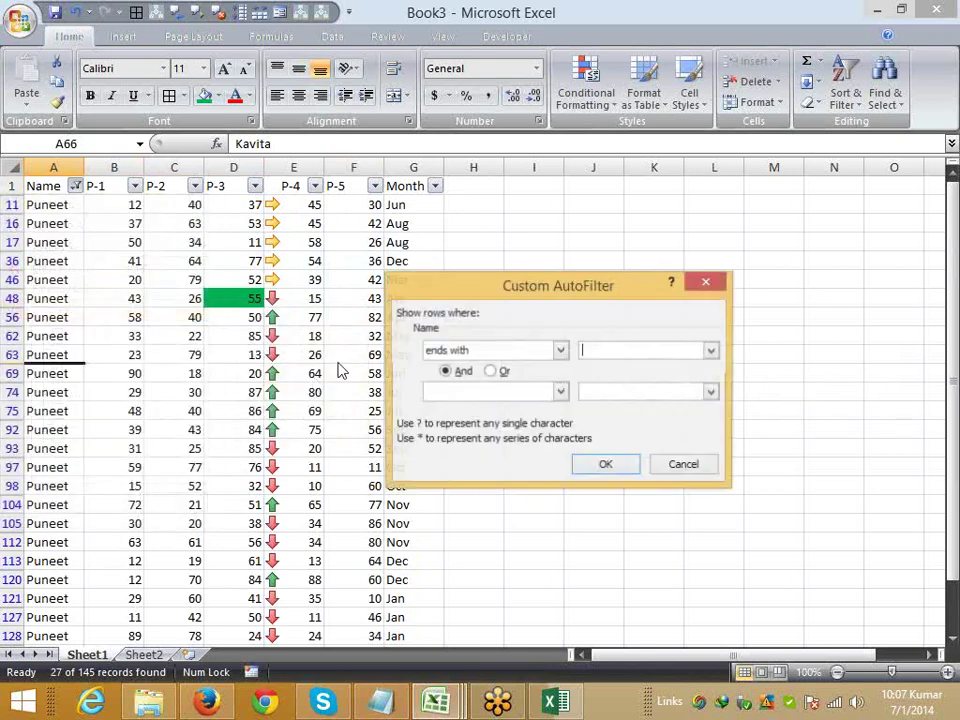
{"action": "type", "text": "a"}
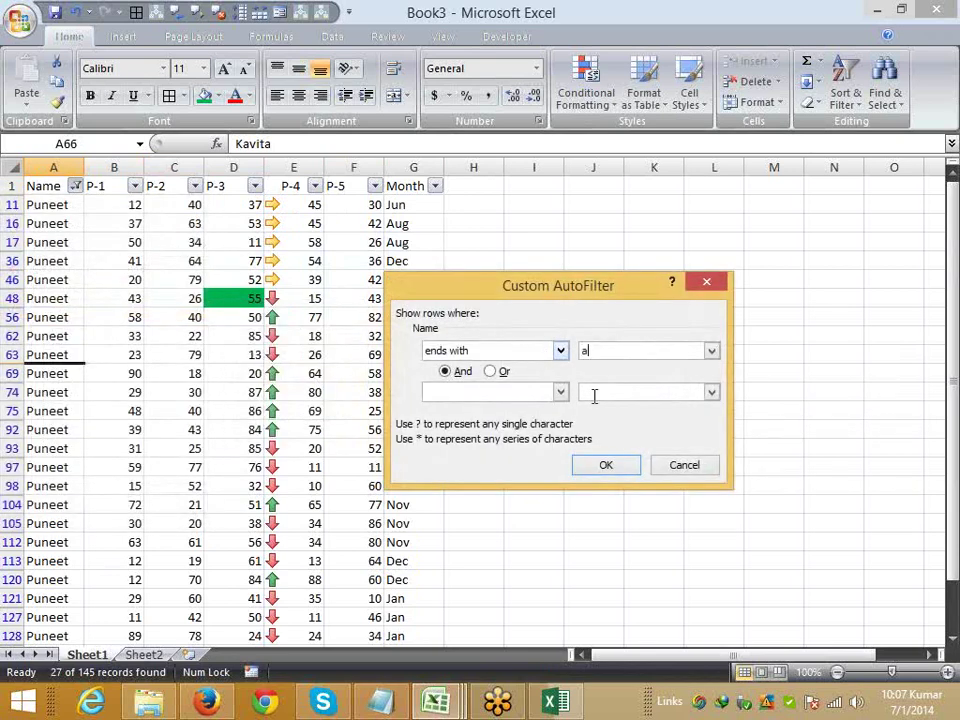
{"action": "left_click", "coordinate": [605, 466]}
{"action": "left_click_drag", "start_coordinate": [58, 223], "coordinate": [64, 396]}
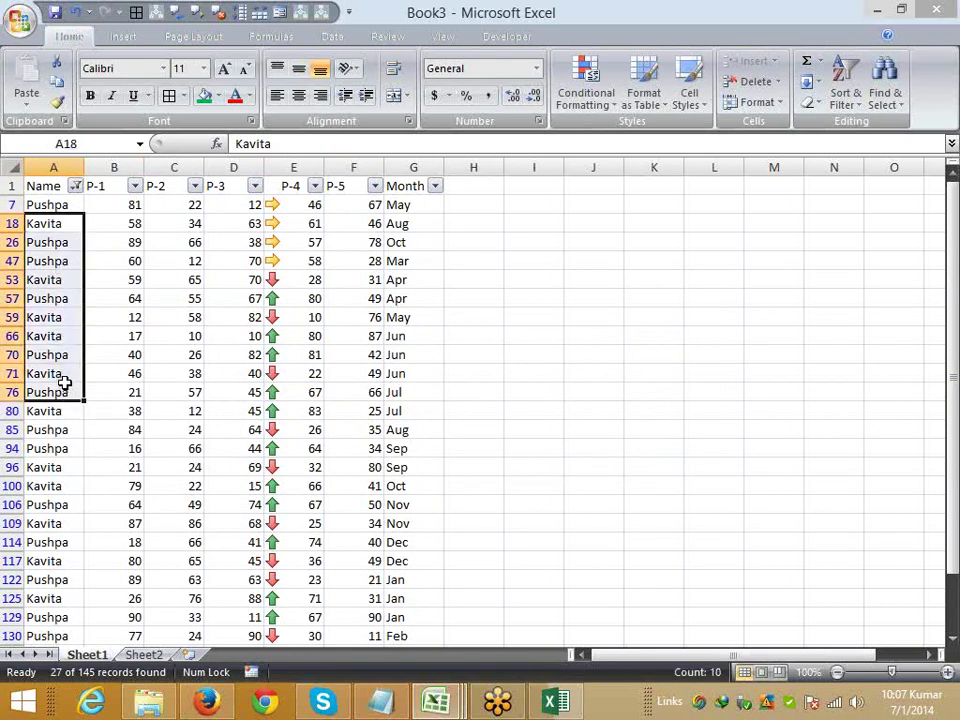
- Change the Name filter to names containing 'e'
{"action": "left_click", "coordinate": [75, 186]}
{"action": "mouse_move", "coordinate": [70, 310]}
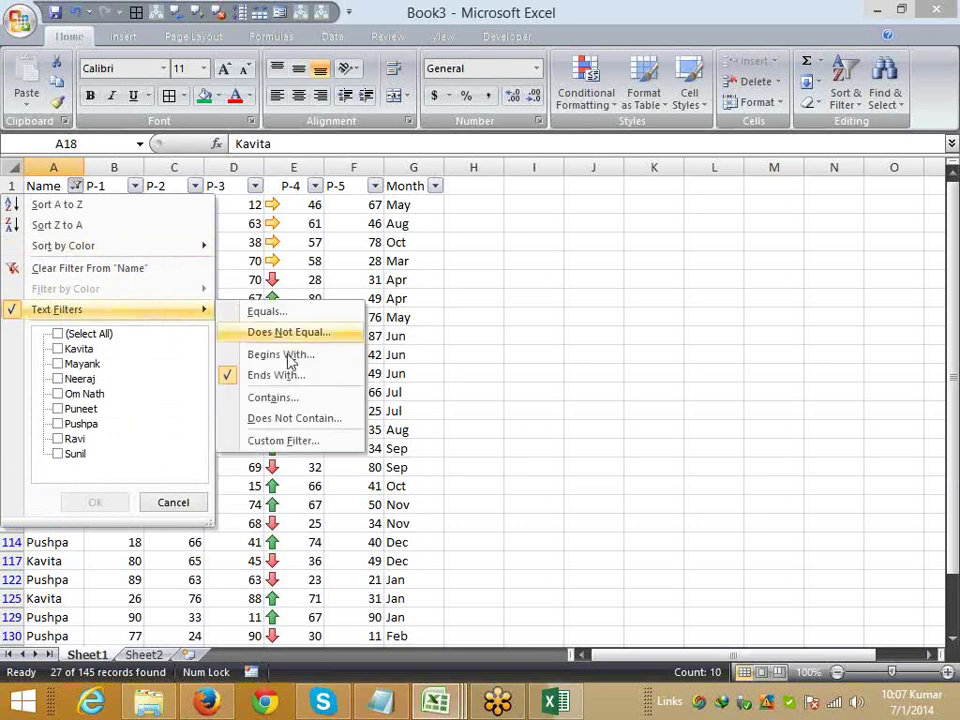
{"action": "left_click", "coordinate": [287, 398]}
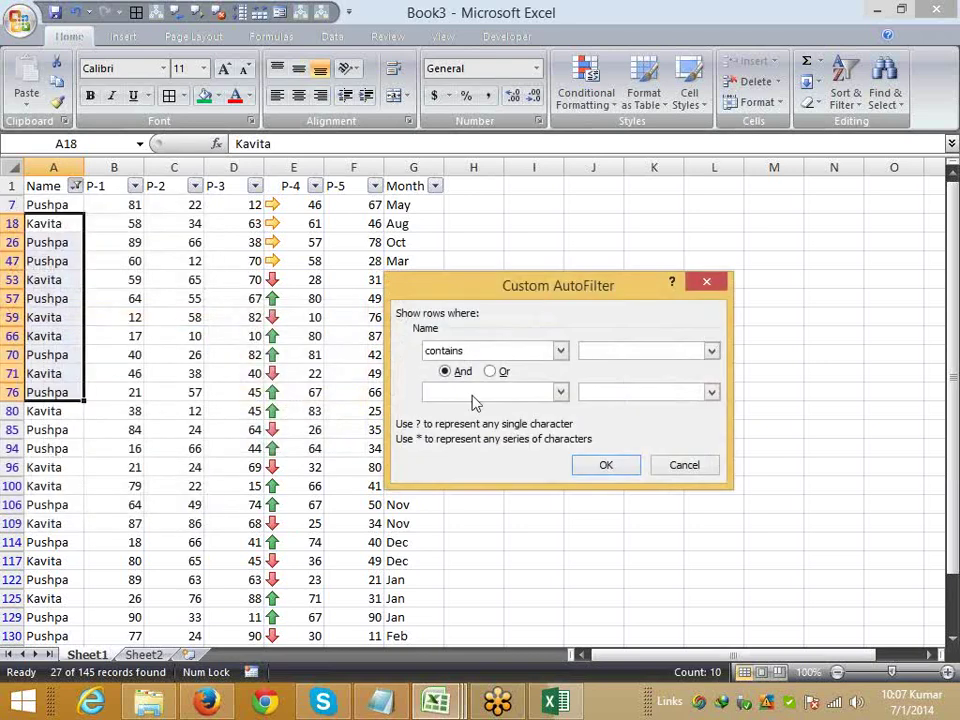
{"action": "type", "text": "e"}
{"action": "left_click", "coordinate": [606, 467]}
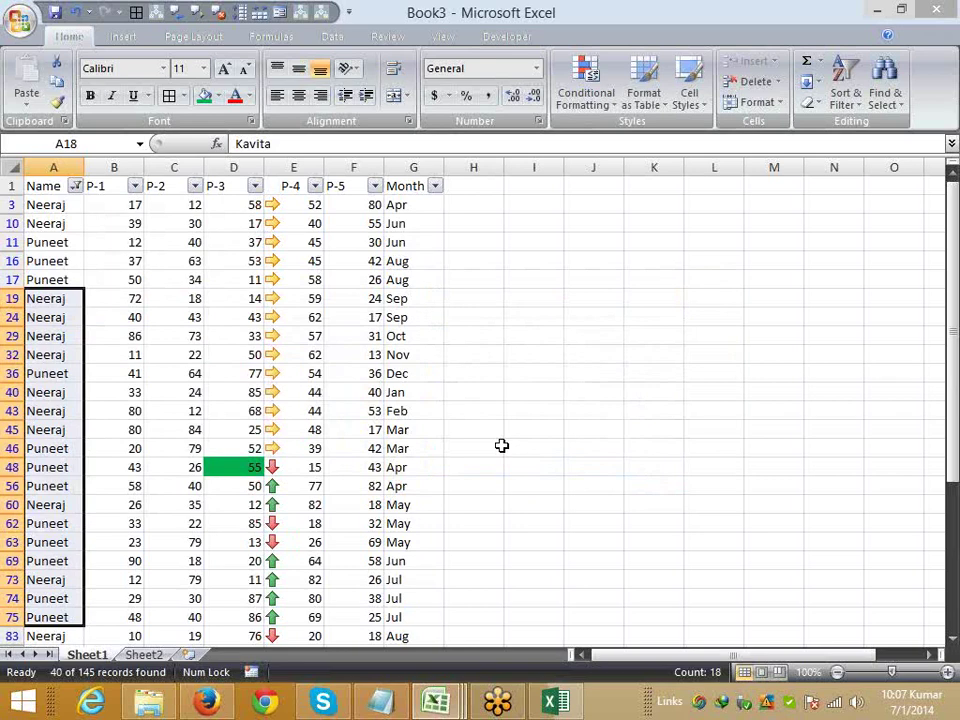